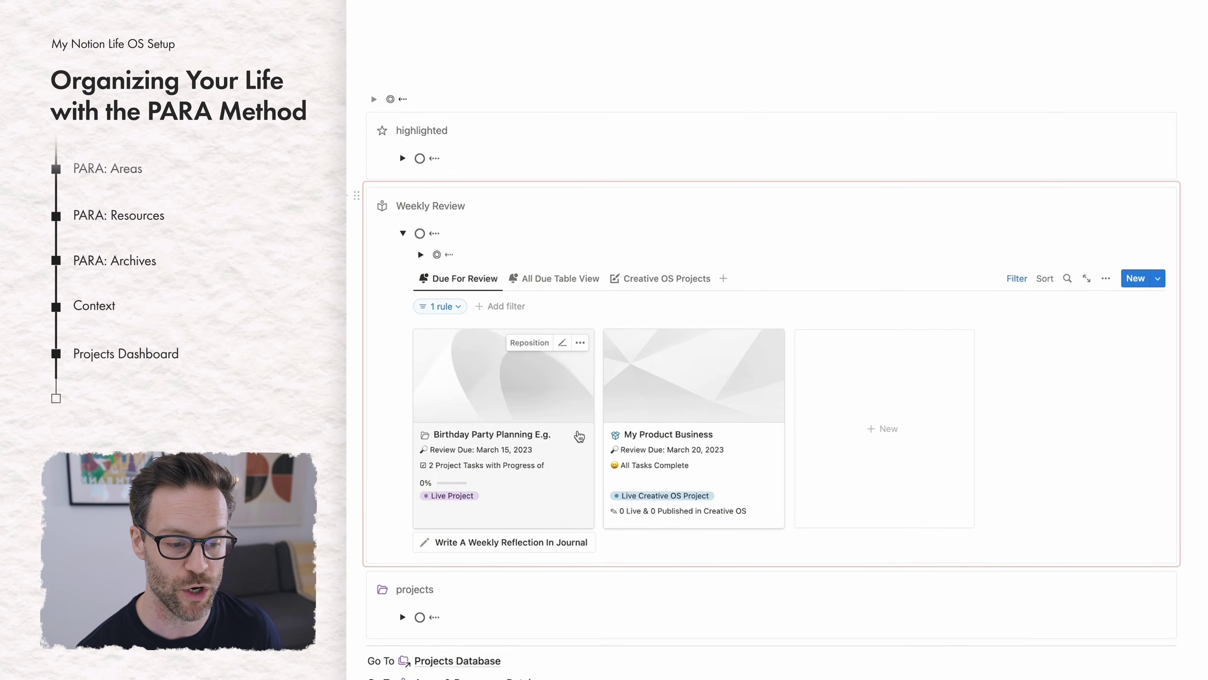
Look through the Birthday Party Planning E.g. project and mark it as reviewed, with March 28, 2023 as its last review date.
scroll(632, 328, "down", 3)
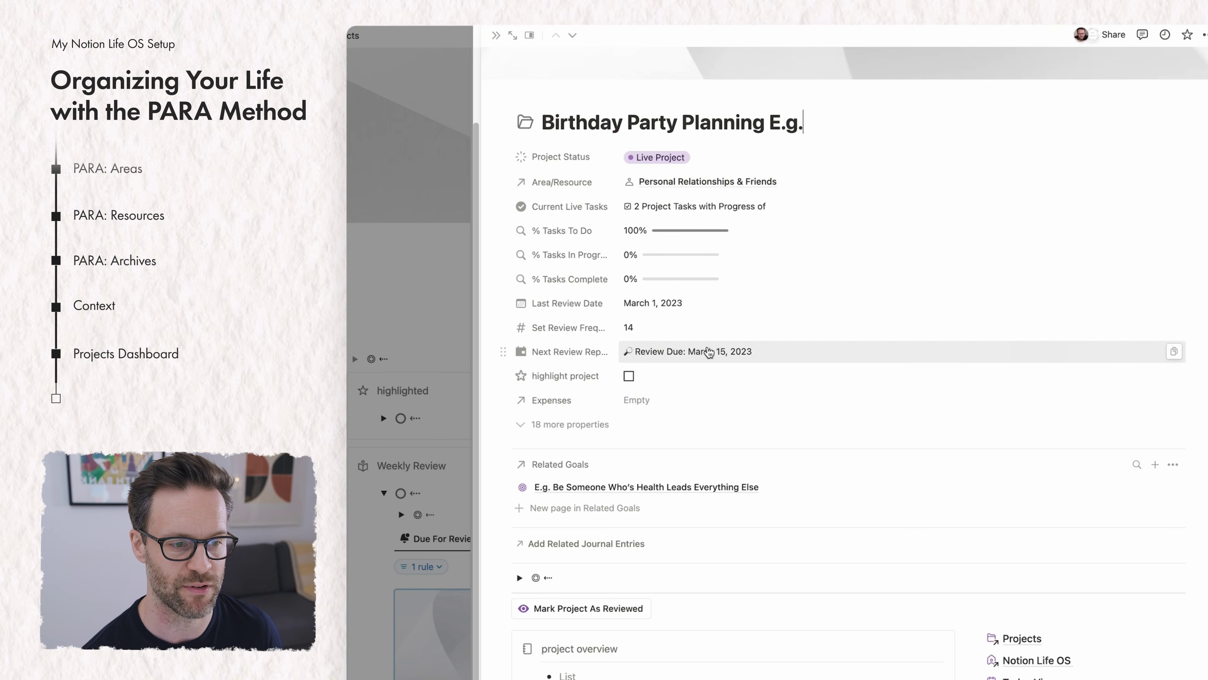
scroll(774, 599, "down", 10)
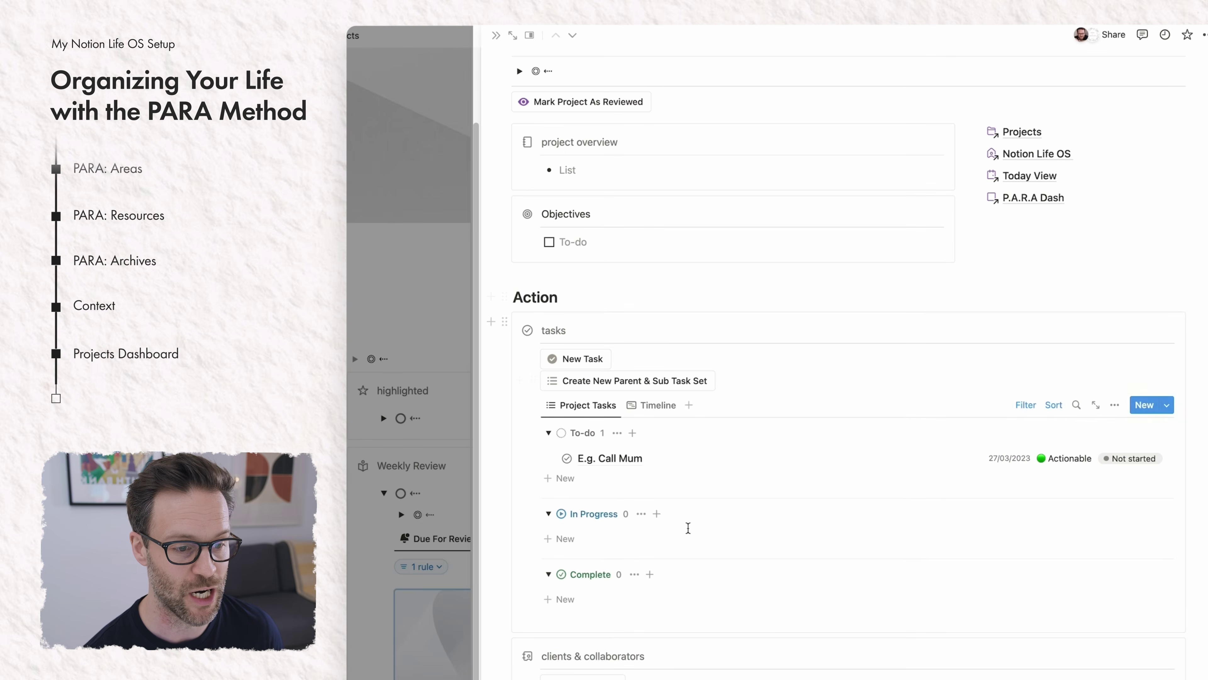
scroll(688, 526, "down", 5)
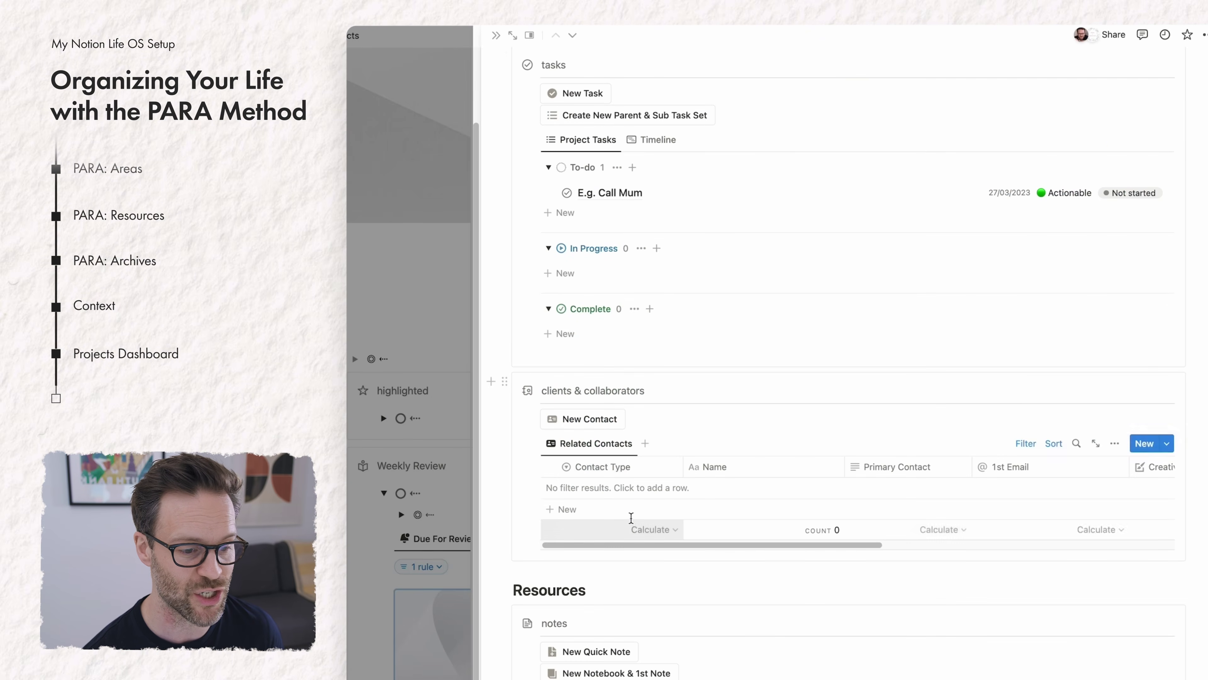
scroll(628, 476, "down", 4)
scroll(847, 357, "up", 15)
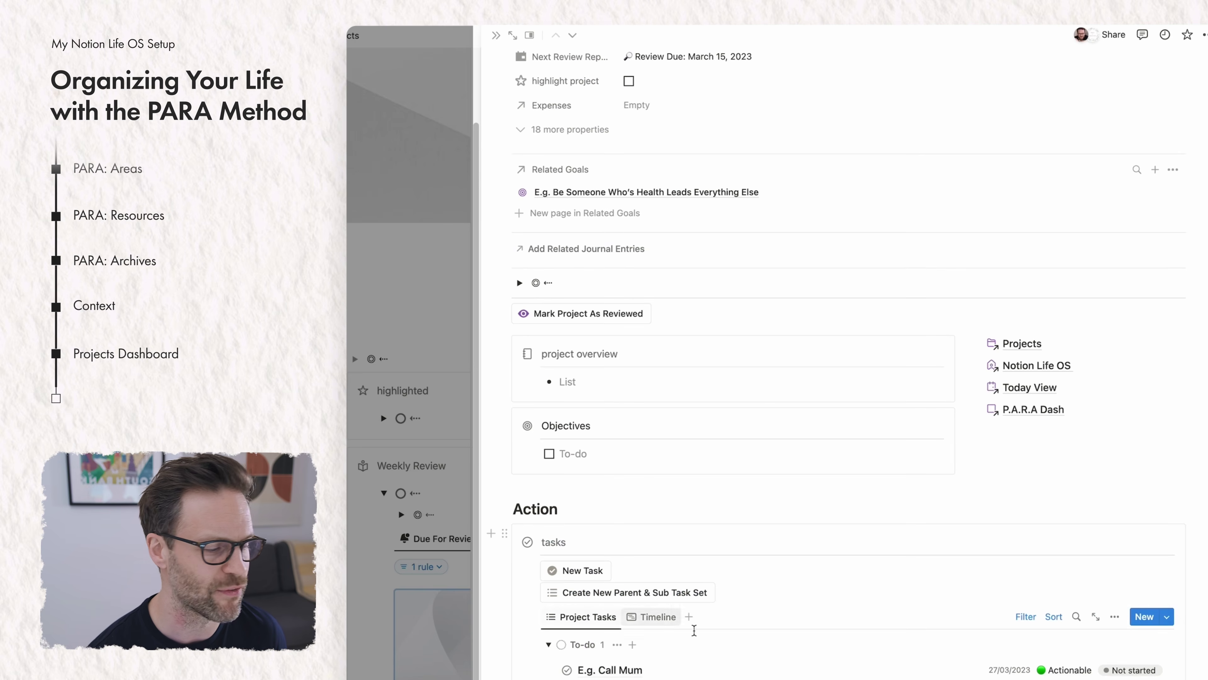
scroll(604, 473, "up", 8)
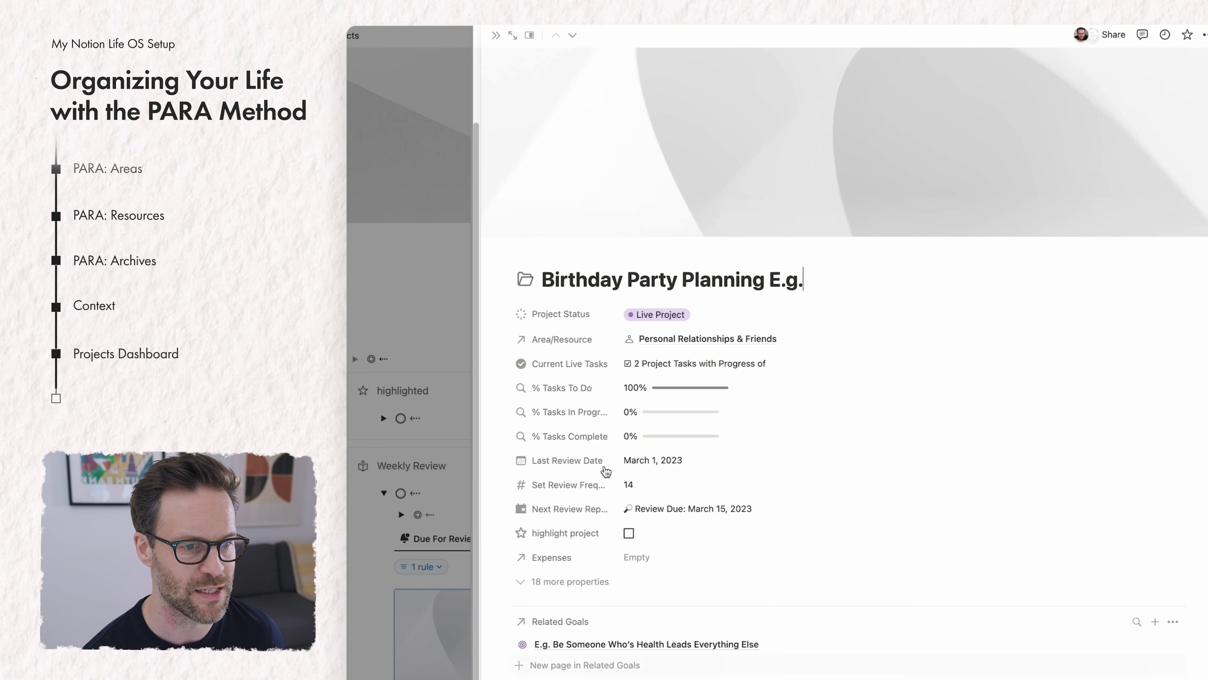
left_click_drag(480, 67, 626, 71)
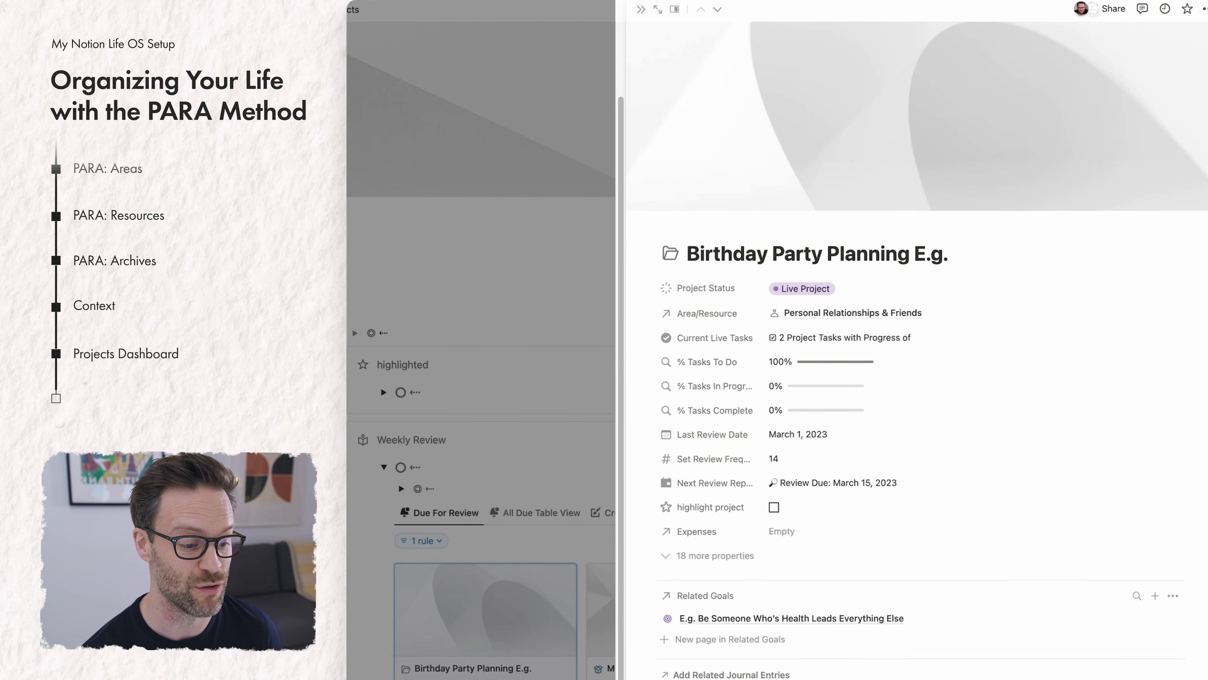
left_click(755, 452)
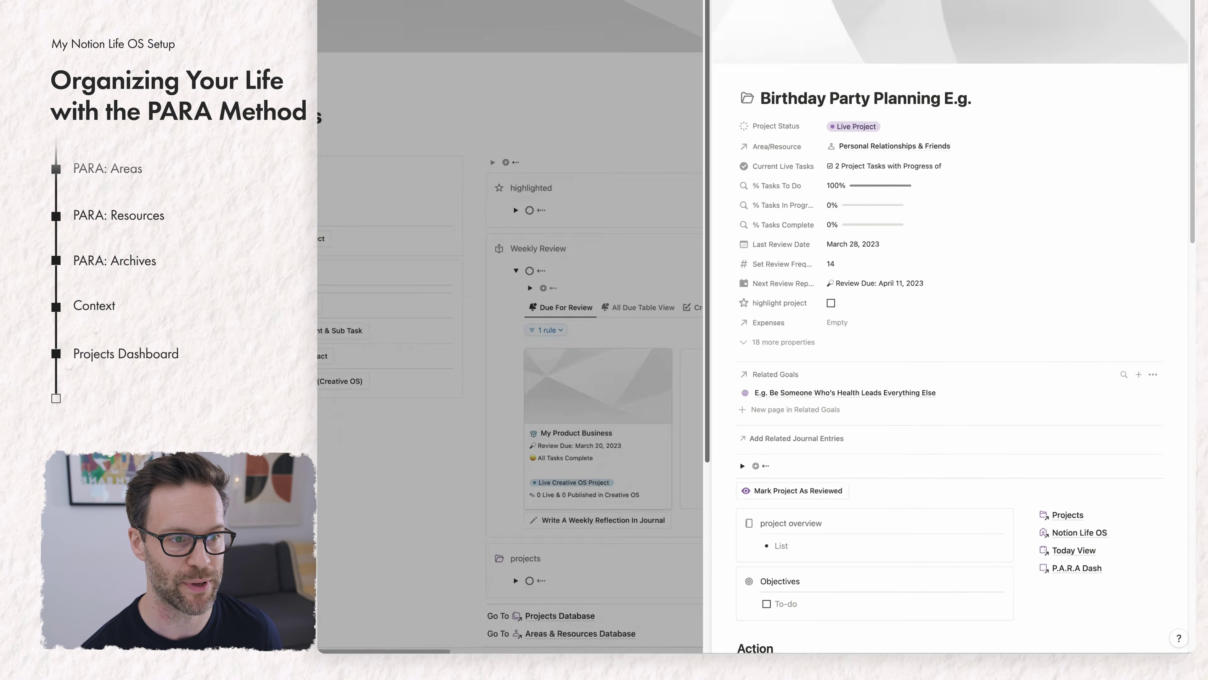
left_click(576, 490)
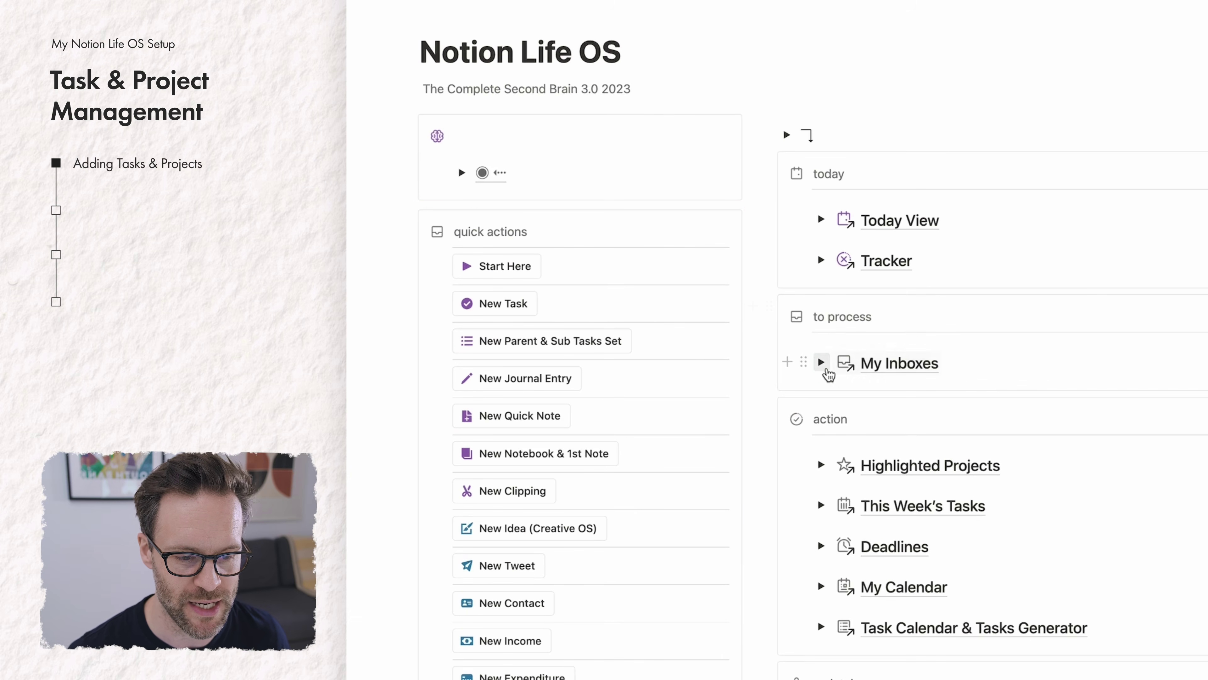
Expand My Inboxes and create a task named "Call mum" from the New Task template.
left_click(821, 362)
left_click(490, 320)
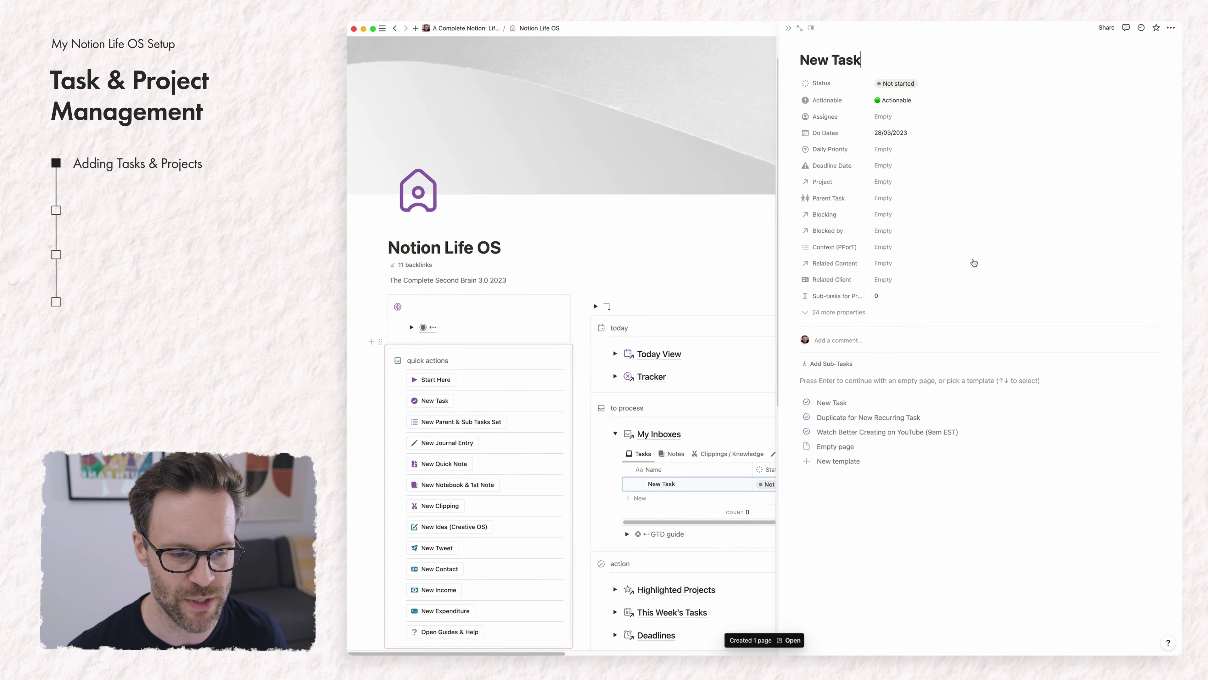
type("Call mum")
left_click(832, 412)
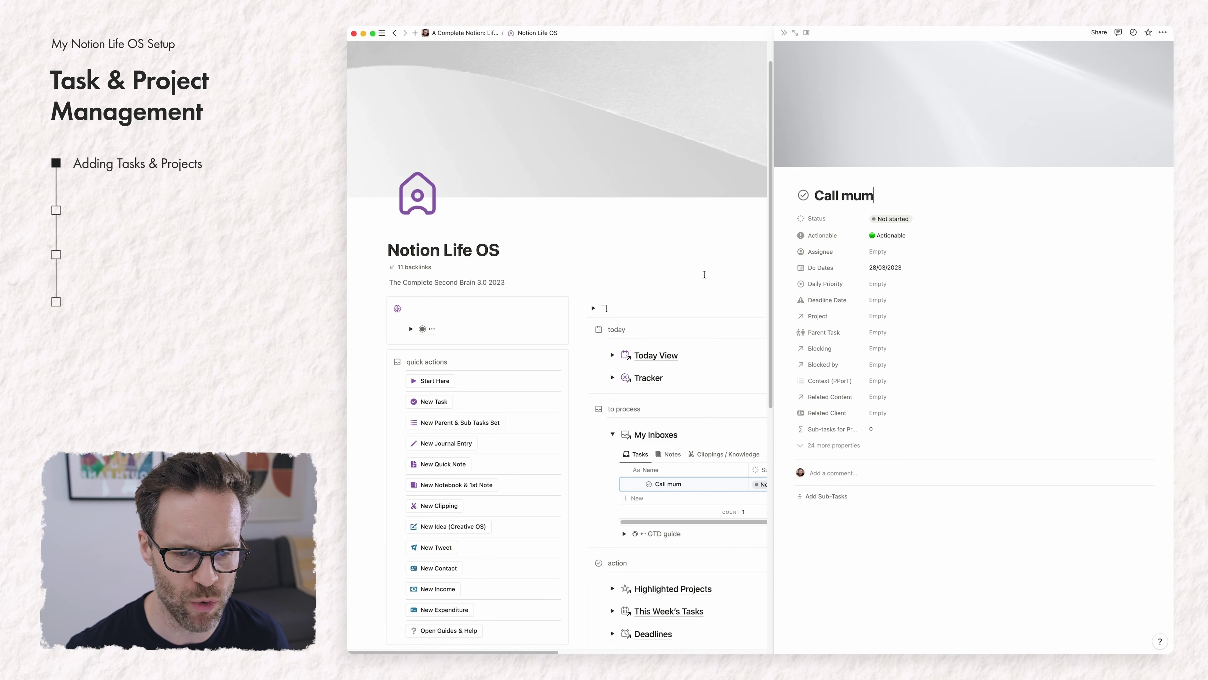
left_click(706, 275)
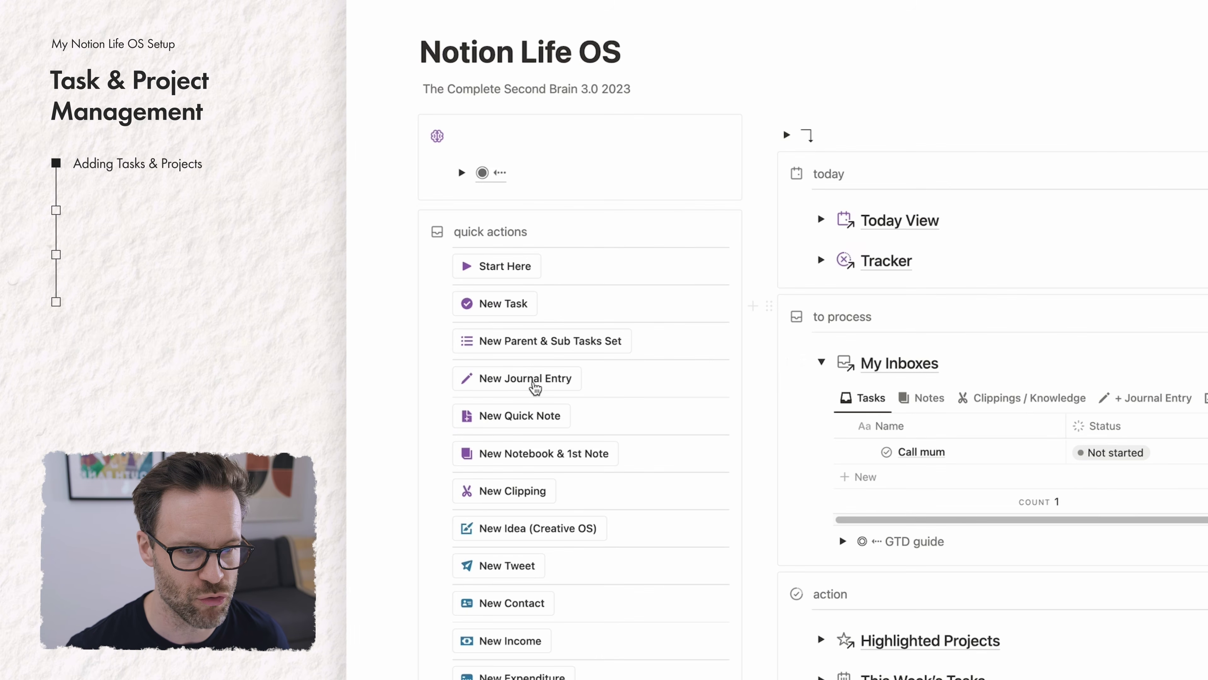
Create a new parent and sub-task set with the parent task named "Upgrade Motorcycle with New Parts".
left_click(581, 352)
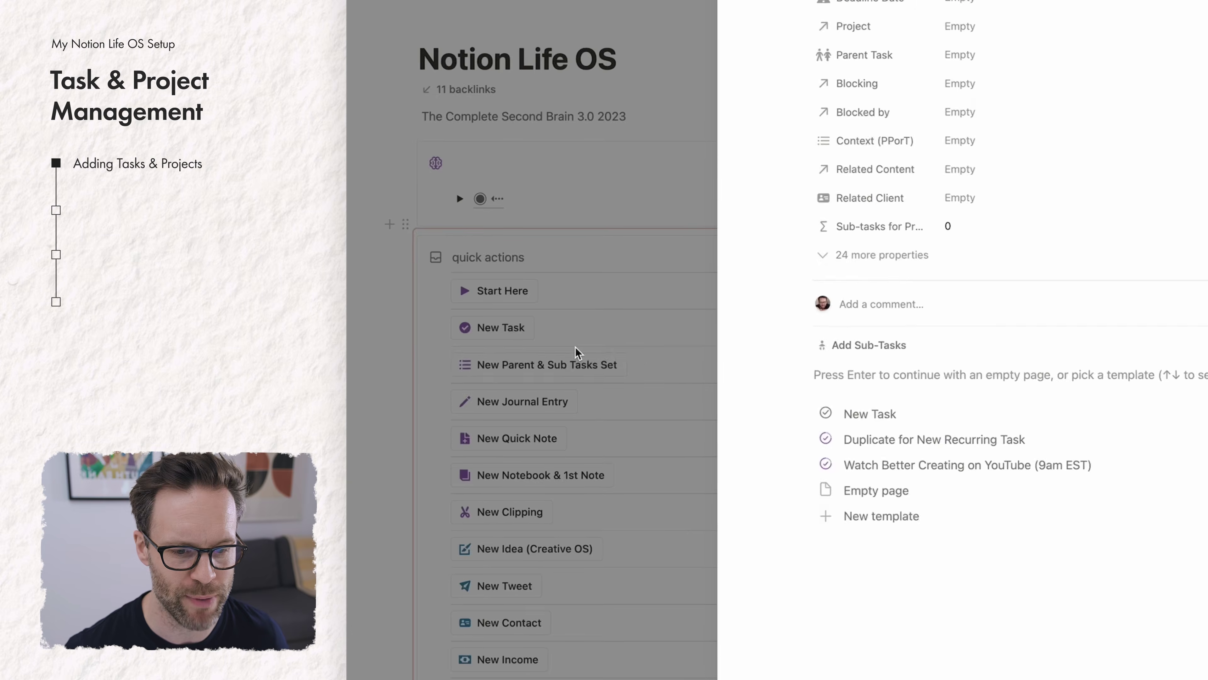
type("Upgrade Motorcycle with New Pa")
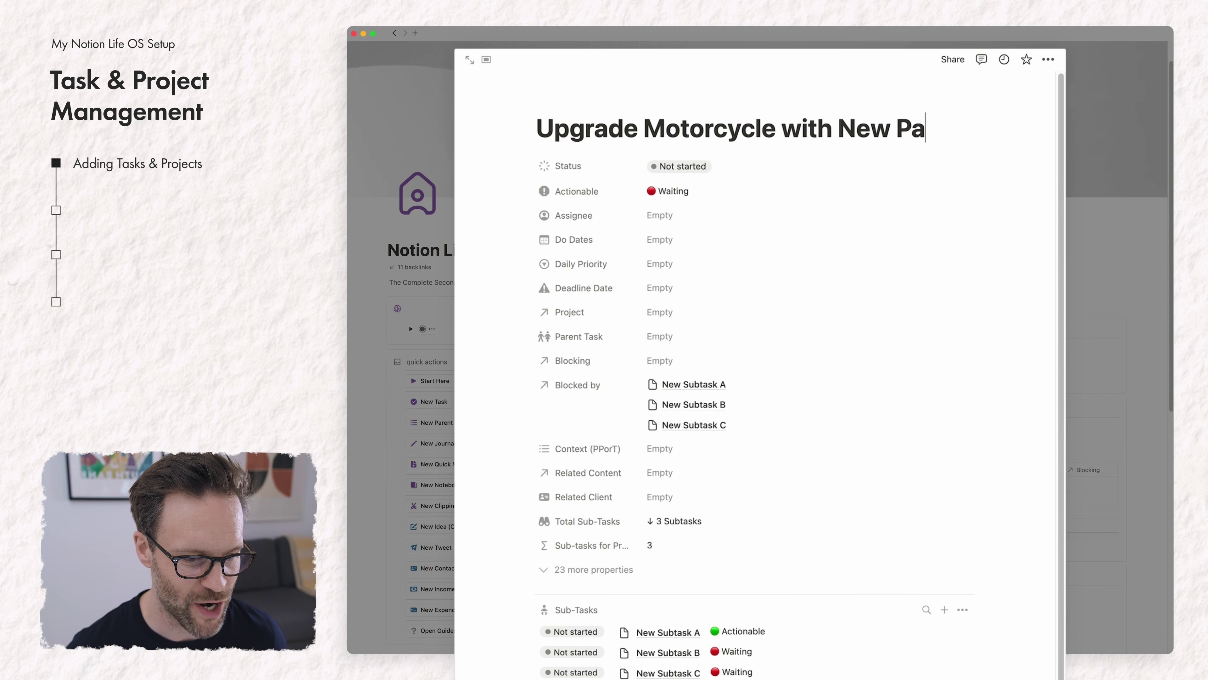
type("rts")
Rename the sub-tasks "Buy Moto parts", "Fit new motorcycle parts" and "Test ride now motorbike setup", and apply the New Task template to the parent.
right_click(677, 633)
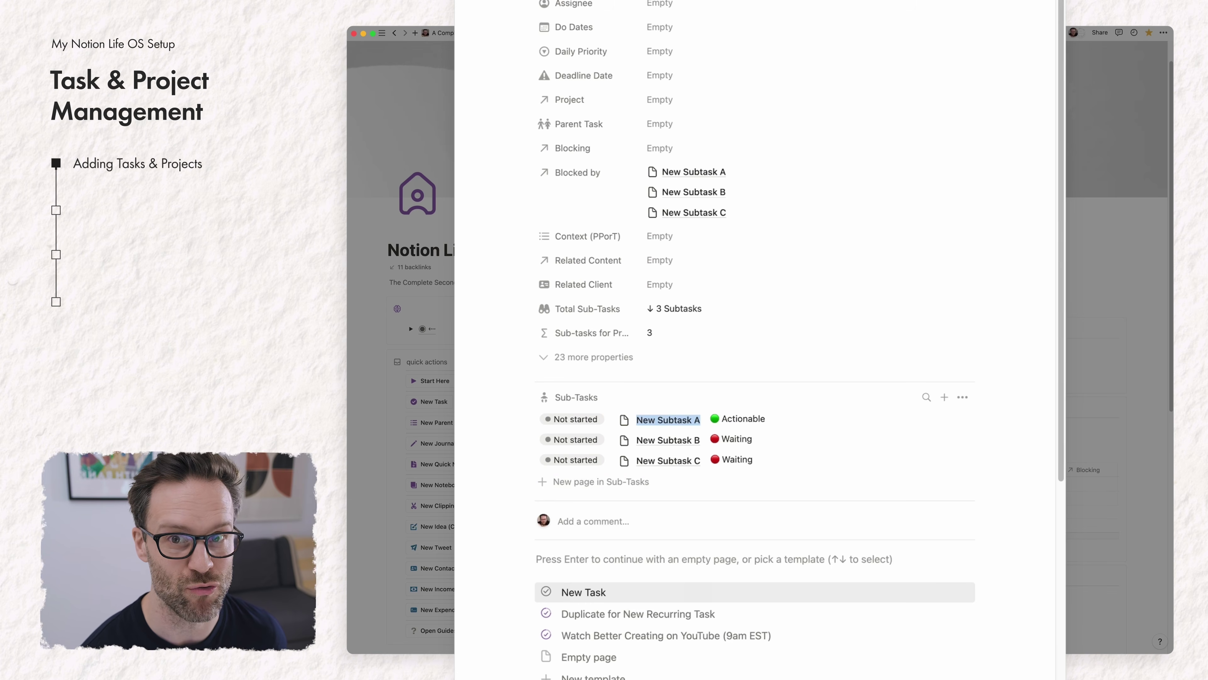
type("Buy Moto parts")
triple_click(675, 441)
type("Fit ")
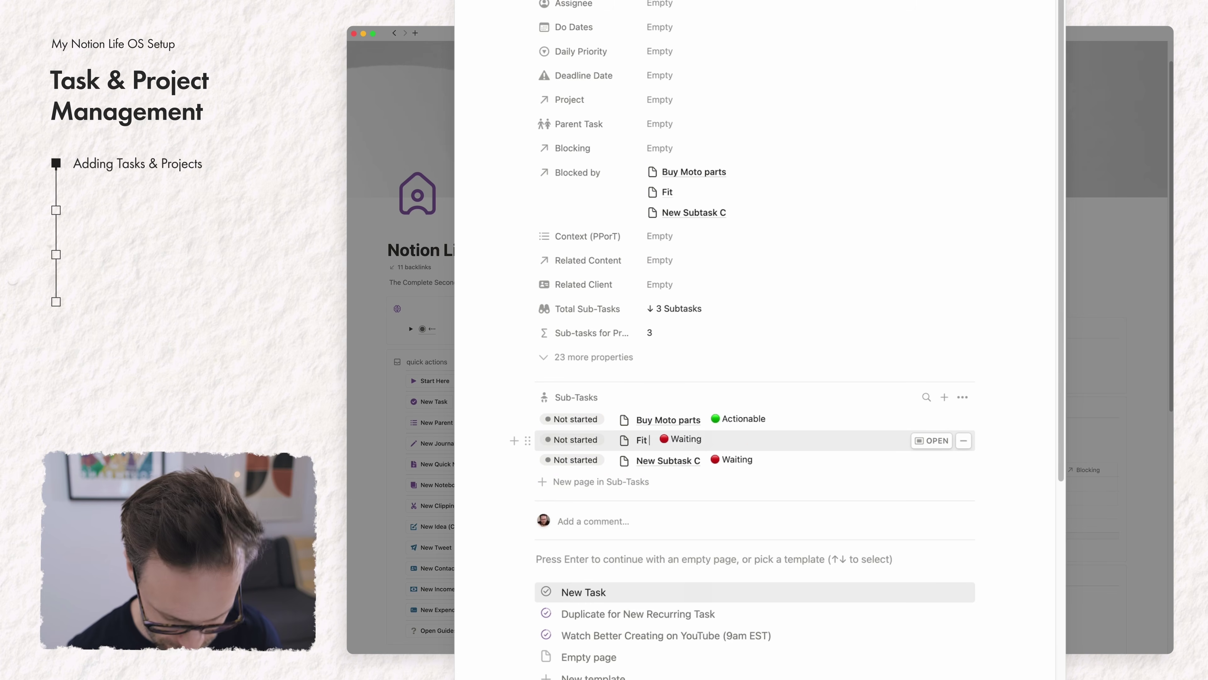
type(" parts")
triple_click(676, 460)
type("Test risde now motorbike")
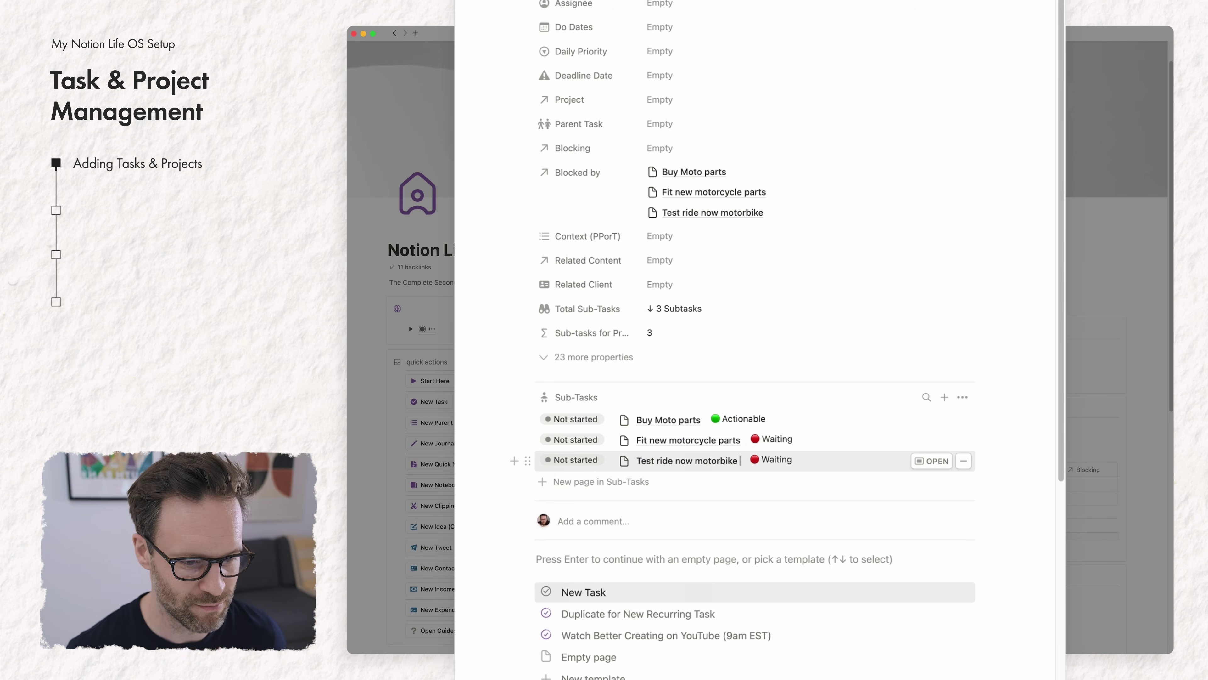
type(" setup")
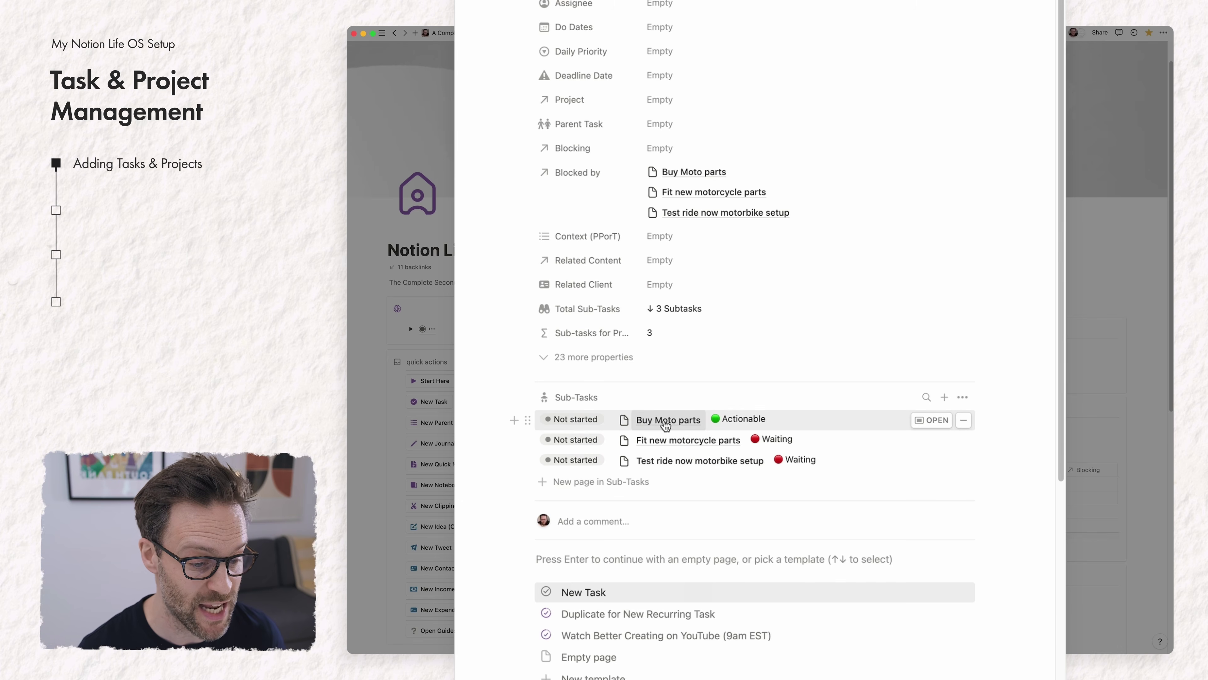
scroll(656, 430, "down", 1)
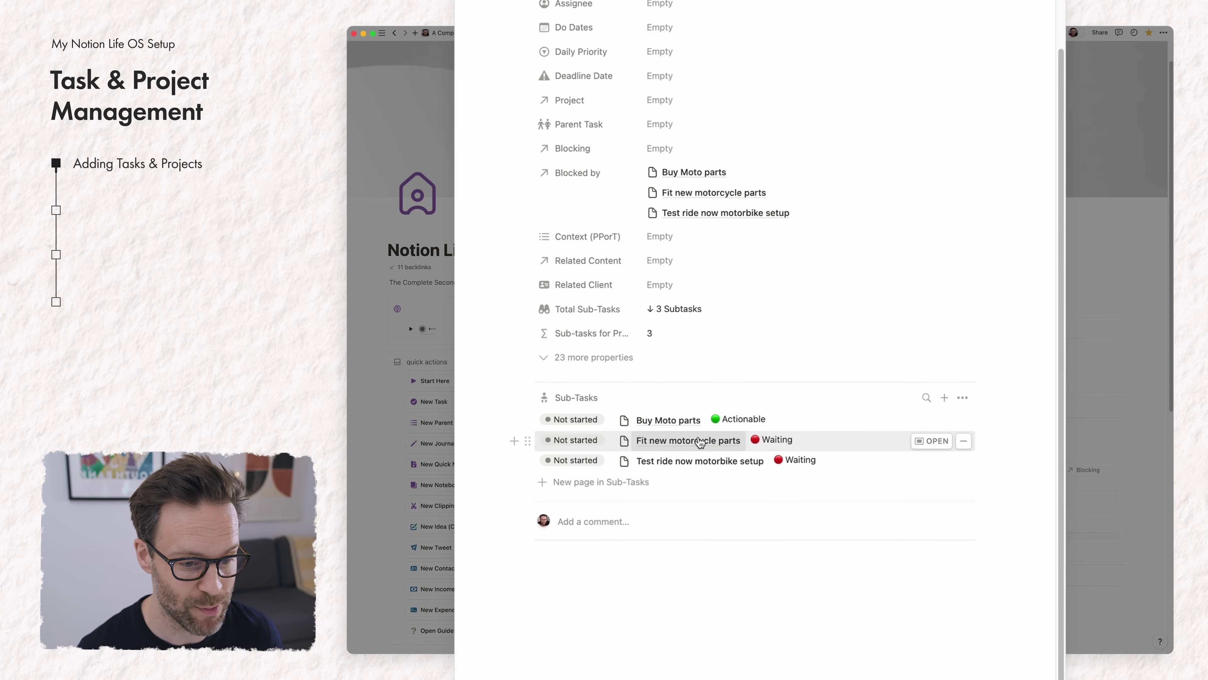
Assign the Upgrade Motorcycle with New Parts task to yourself.
scroll(713, 438, "up", 5)
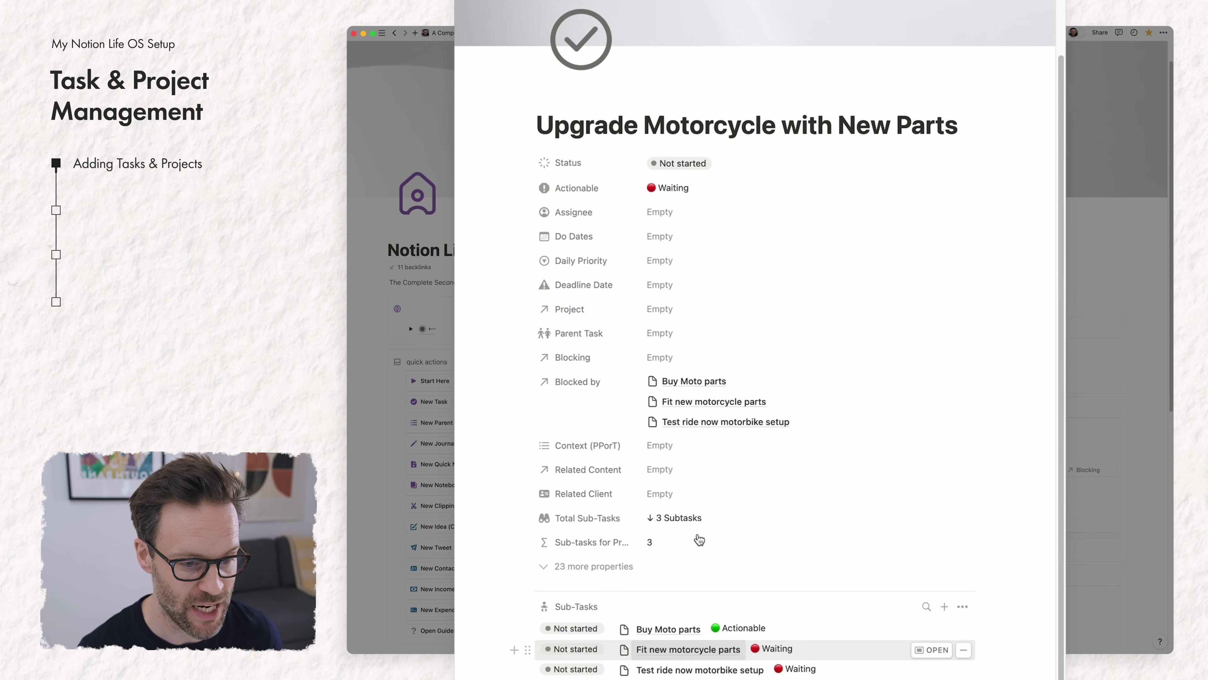
left_click(671, 235)
left_click(686, 277)
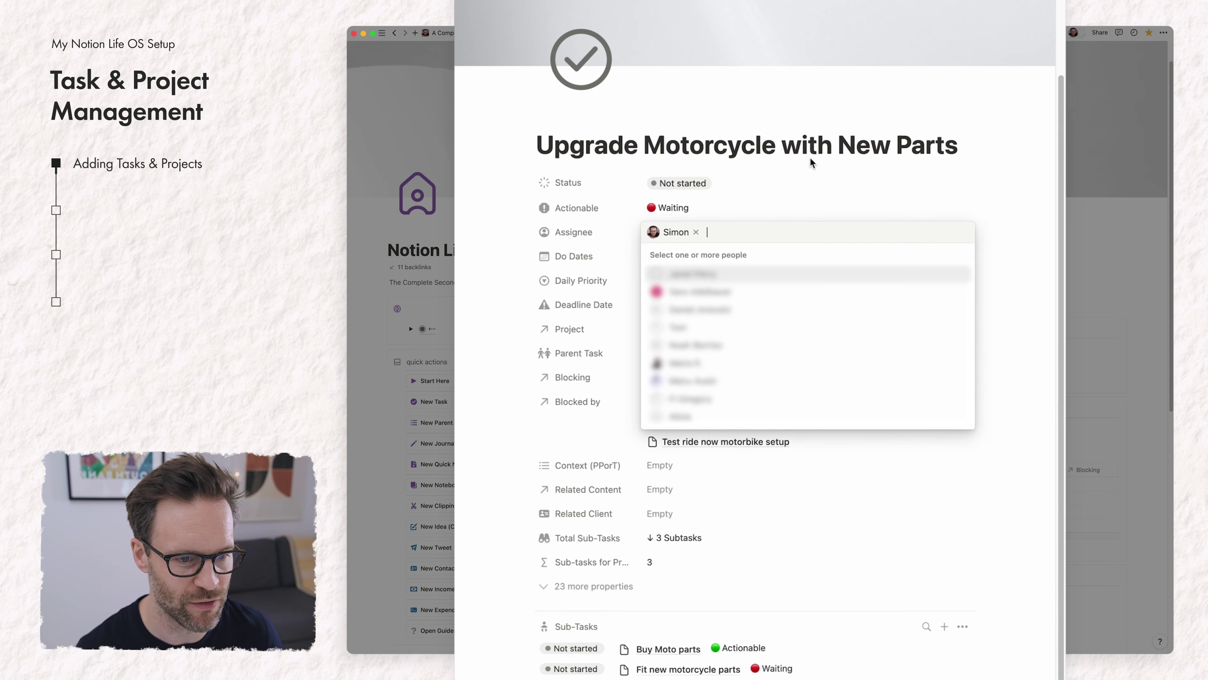
key("Escape")
Set the motorcycle task's Do Dates to a range from 28/03/2023 to 07/04/2023.
left_click(675, 261)
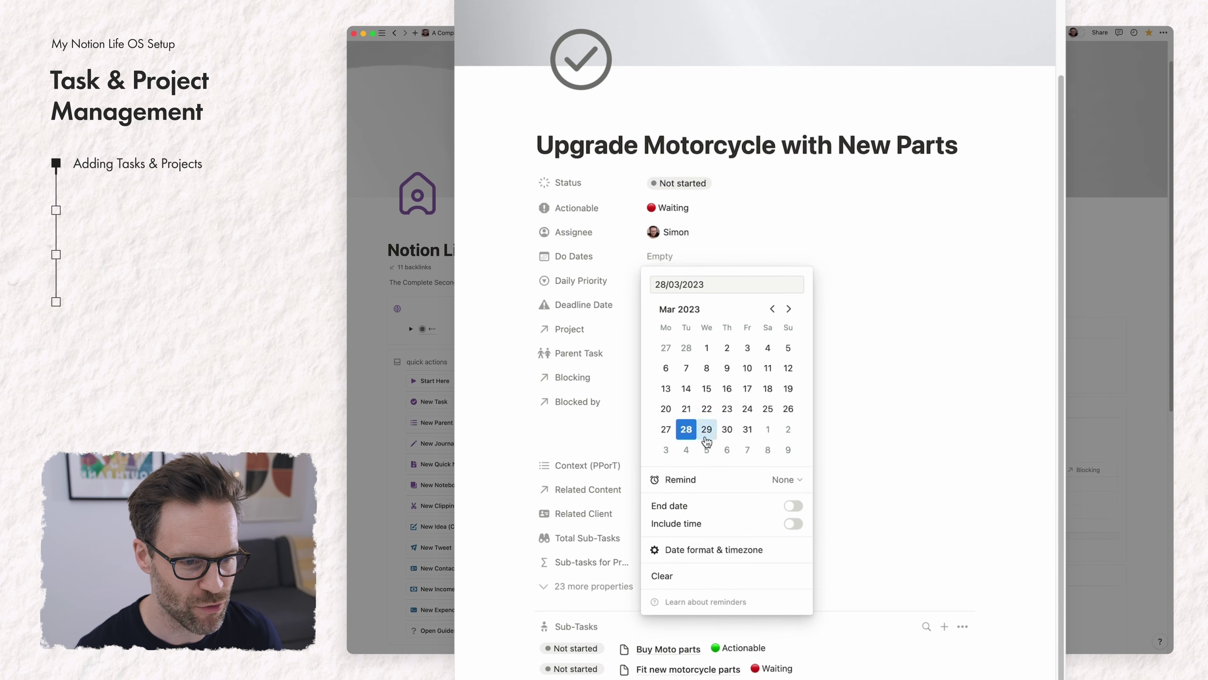
left_click(793, 506)
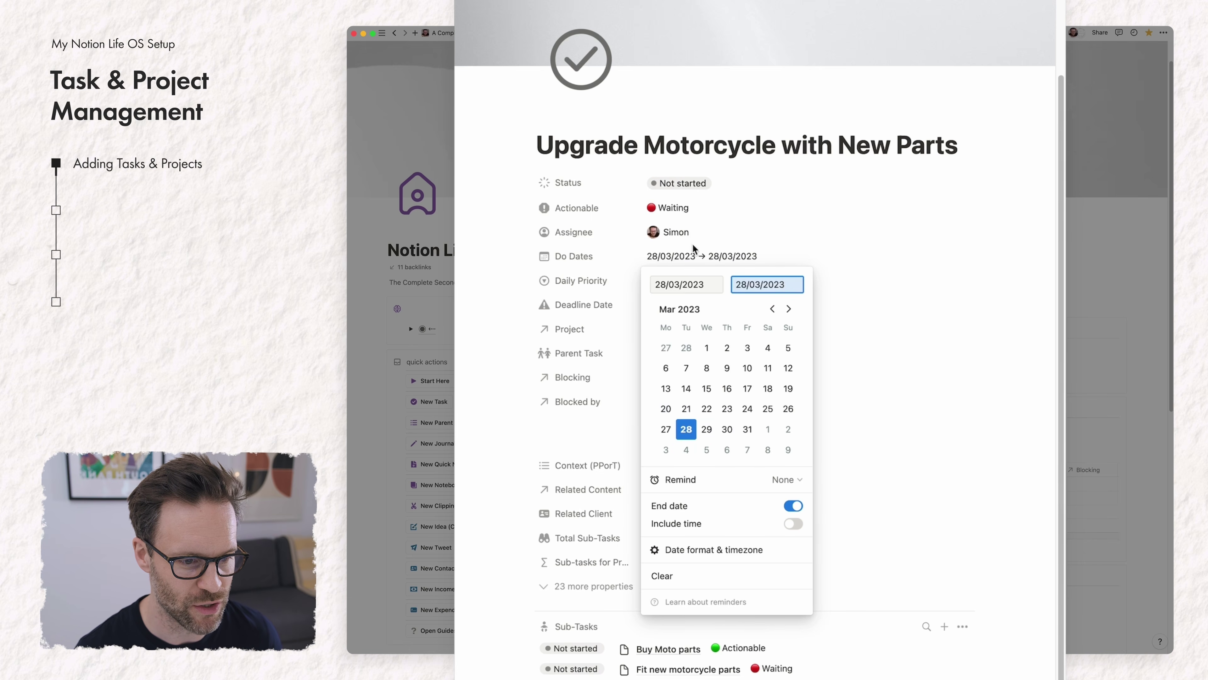
left_click(747, 451)
key("Escape")
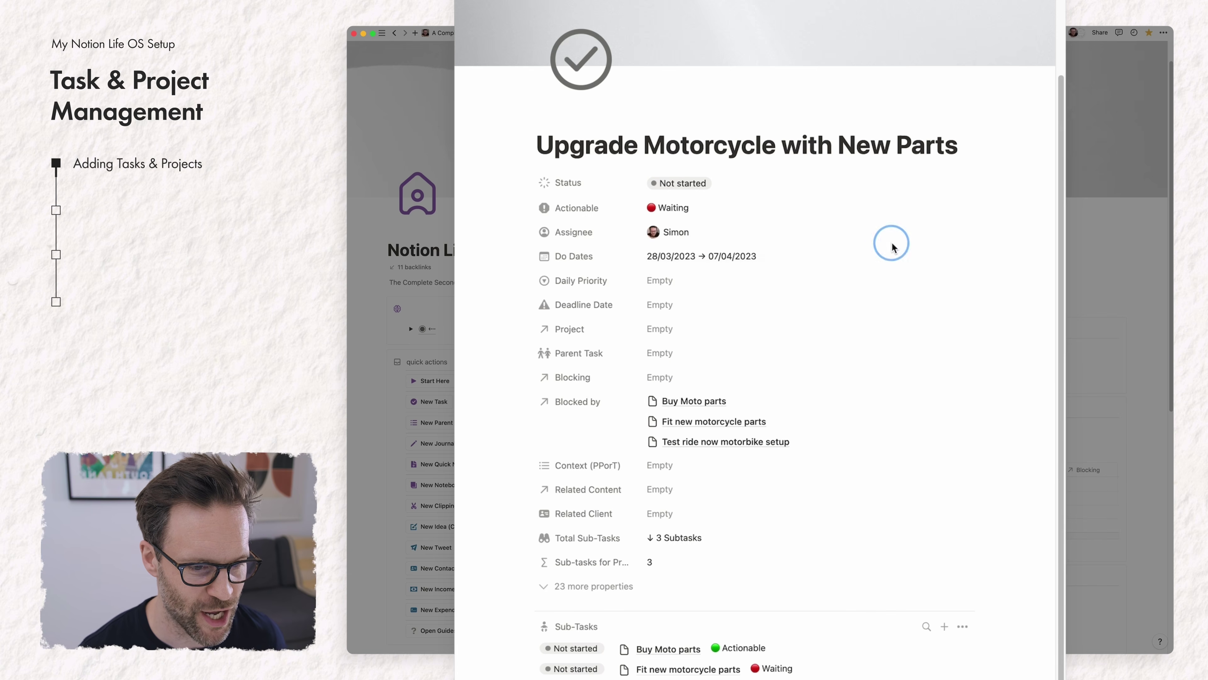
Close the motorcycle task and check its sub-tasks in the My Inboxes task list.
key("Escape")
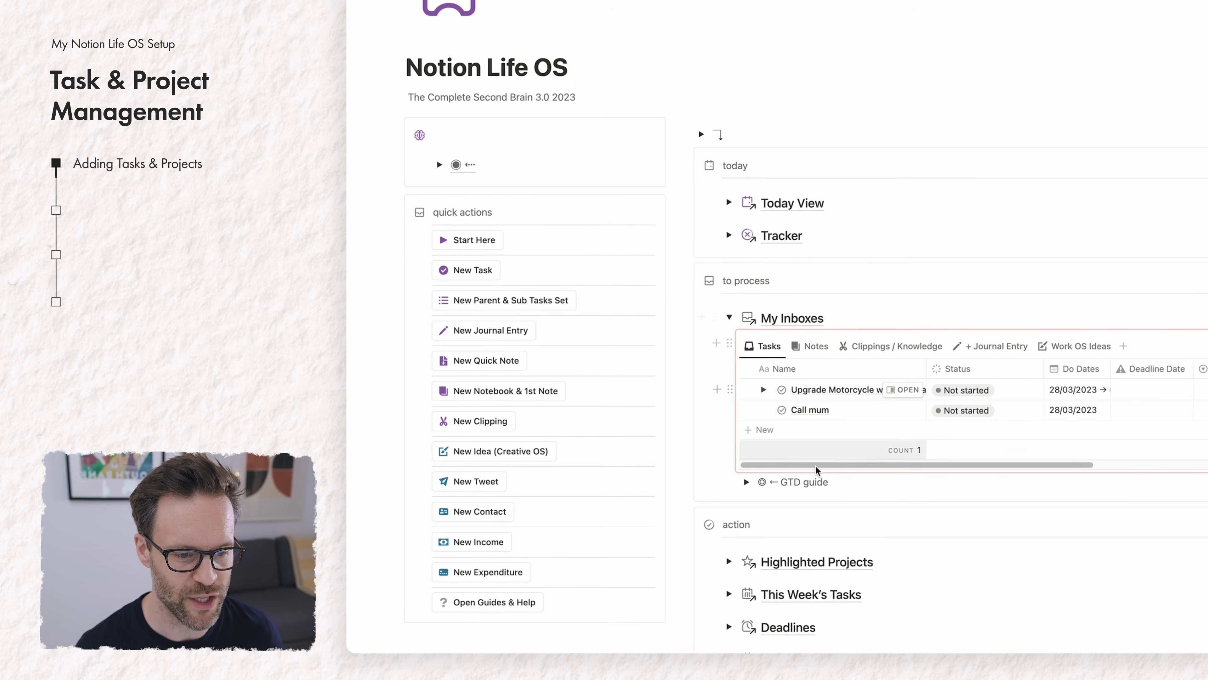
left_click(649, 463)
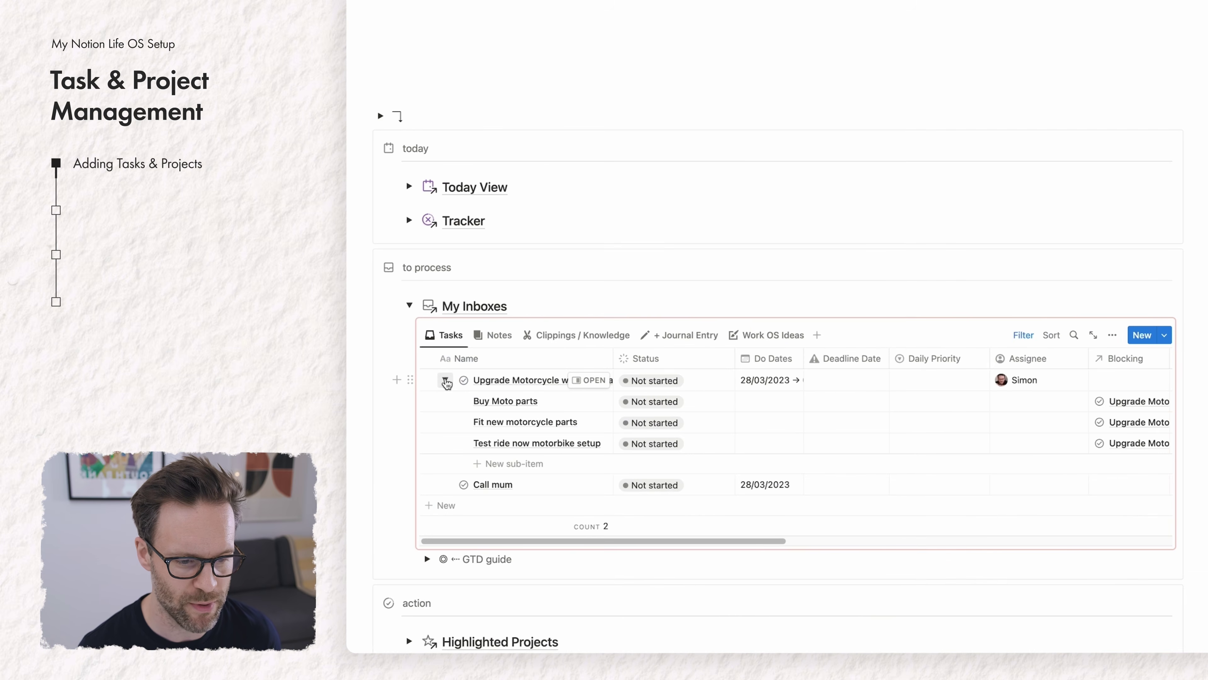
left_click(445, 380)
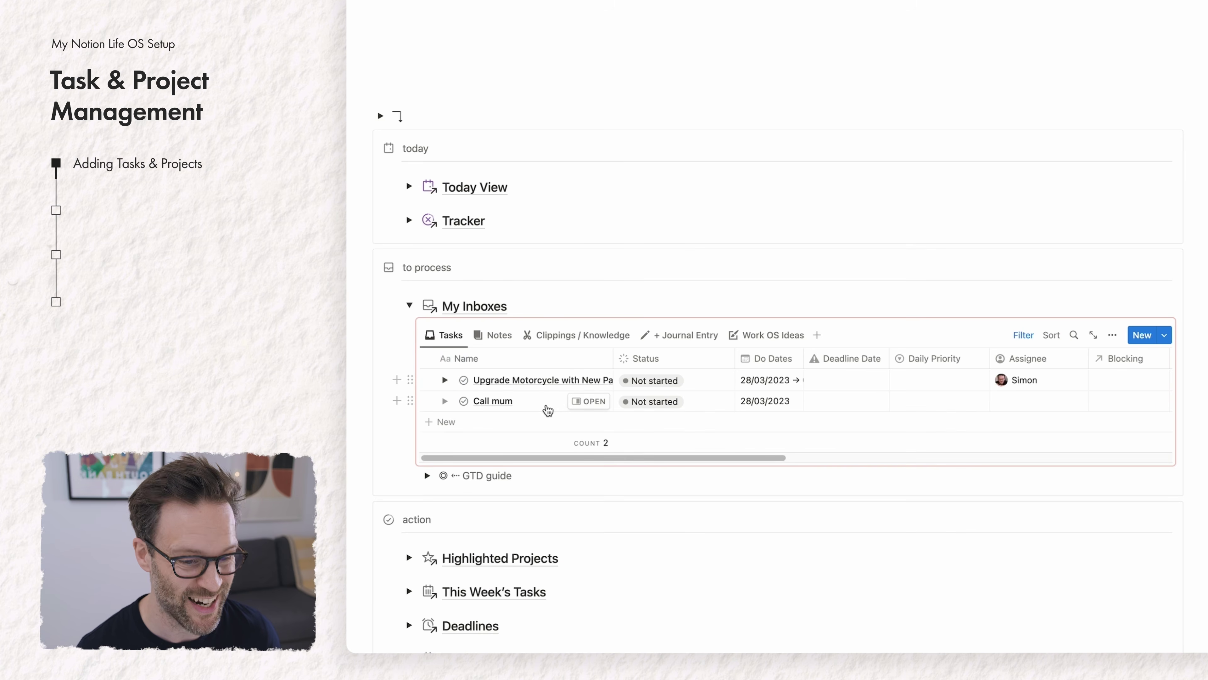
Expand Highlighted Projects and create a project there from the NEW Project TEMPLATE.
scroll(548, 405, "down", 3)
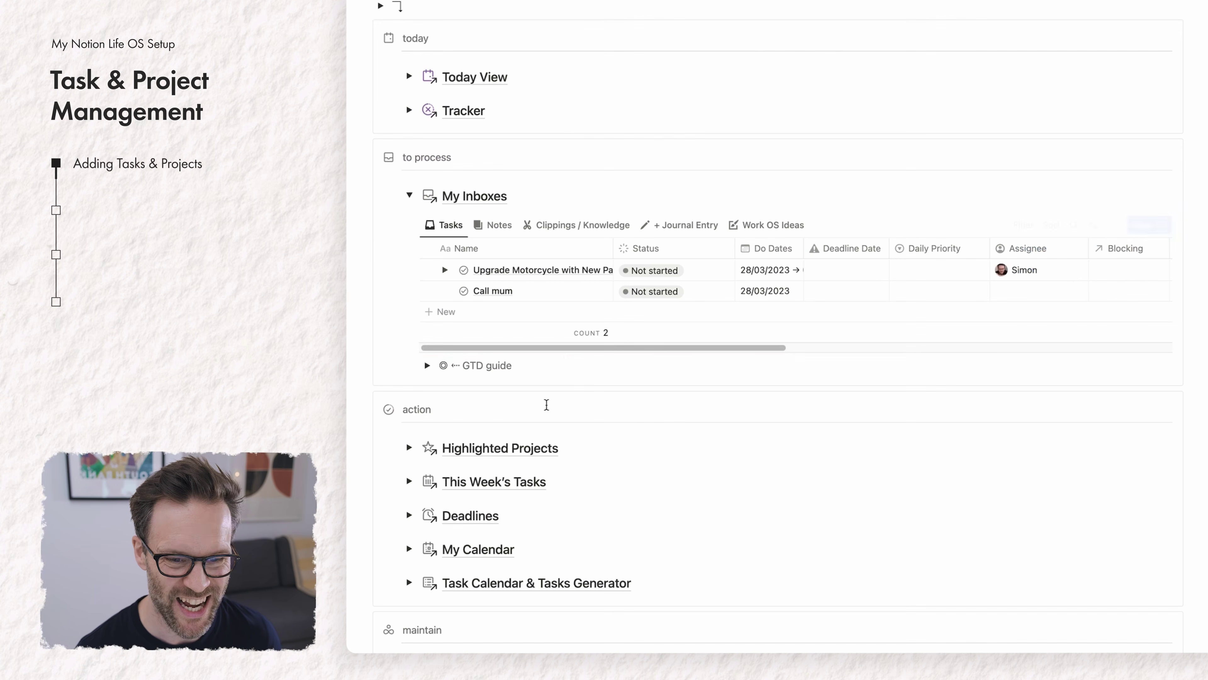
left_click(409, 448)
scroll(697, 485, "down", 5)
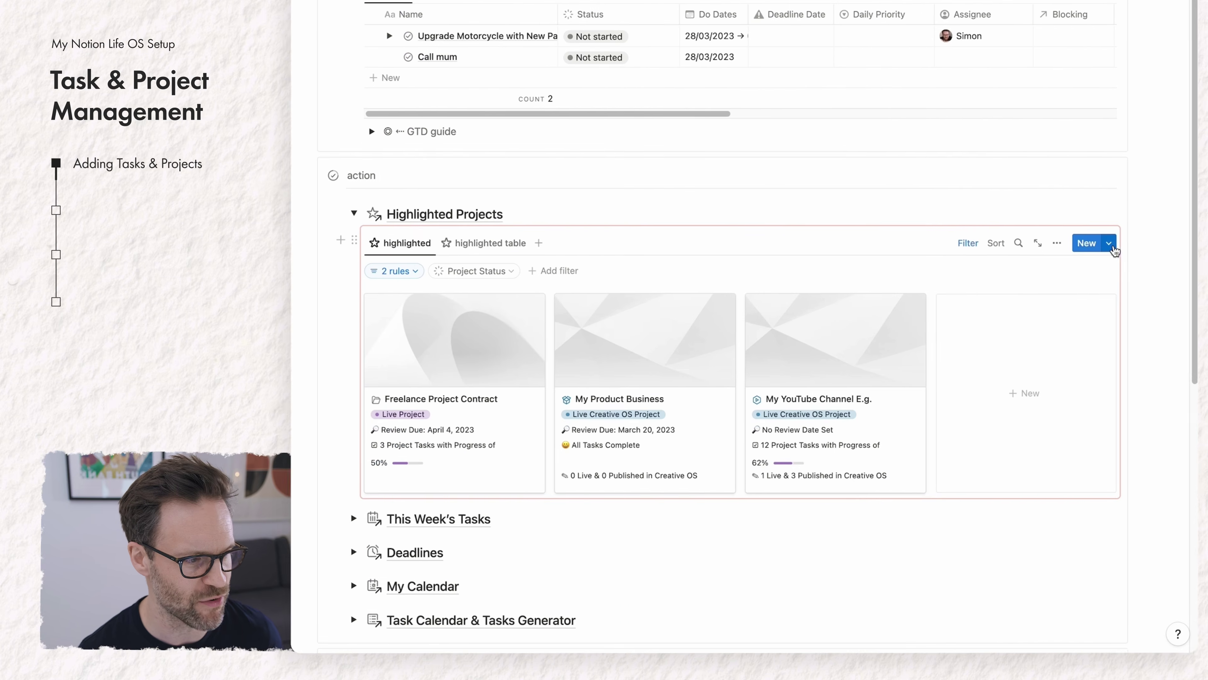
left_click(1111, 244)
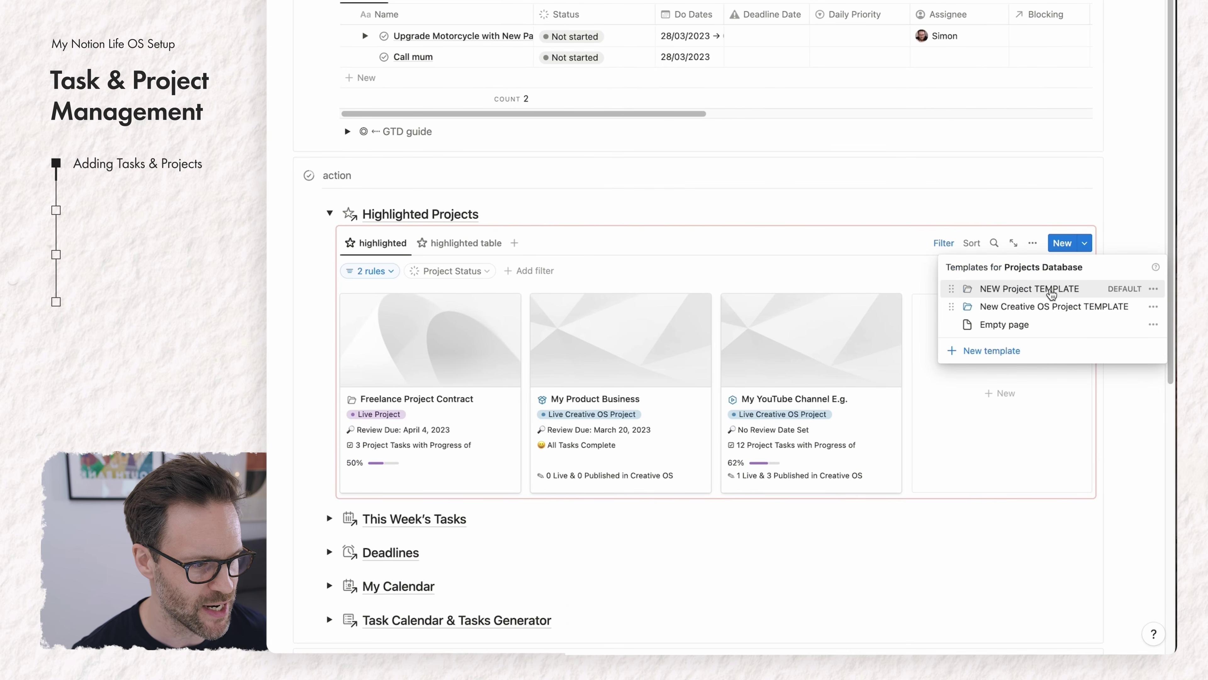
left_click(1051, 290)
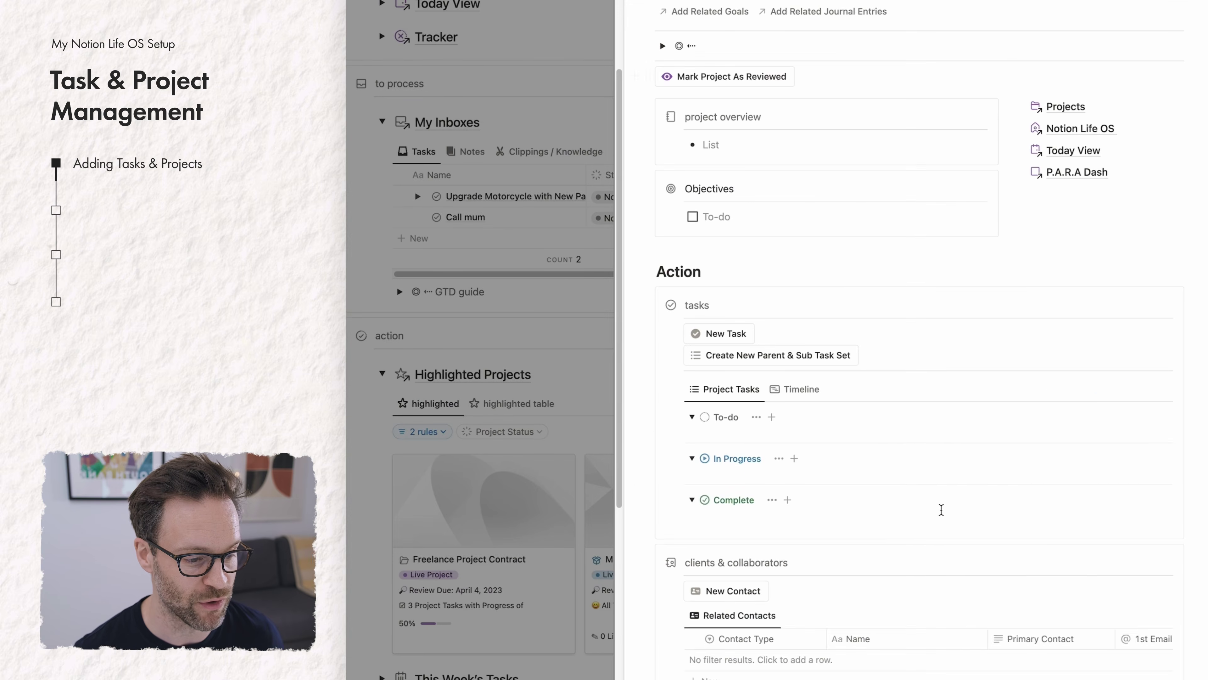
Set the new project's Last Review Date to March 28, 2023.
scroll(941, 507, "up", 10)
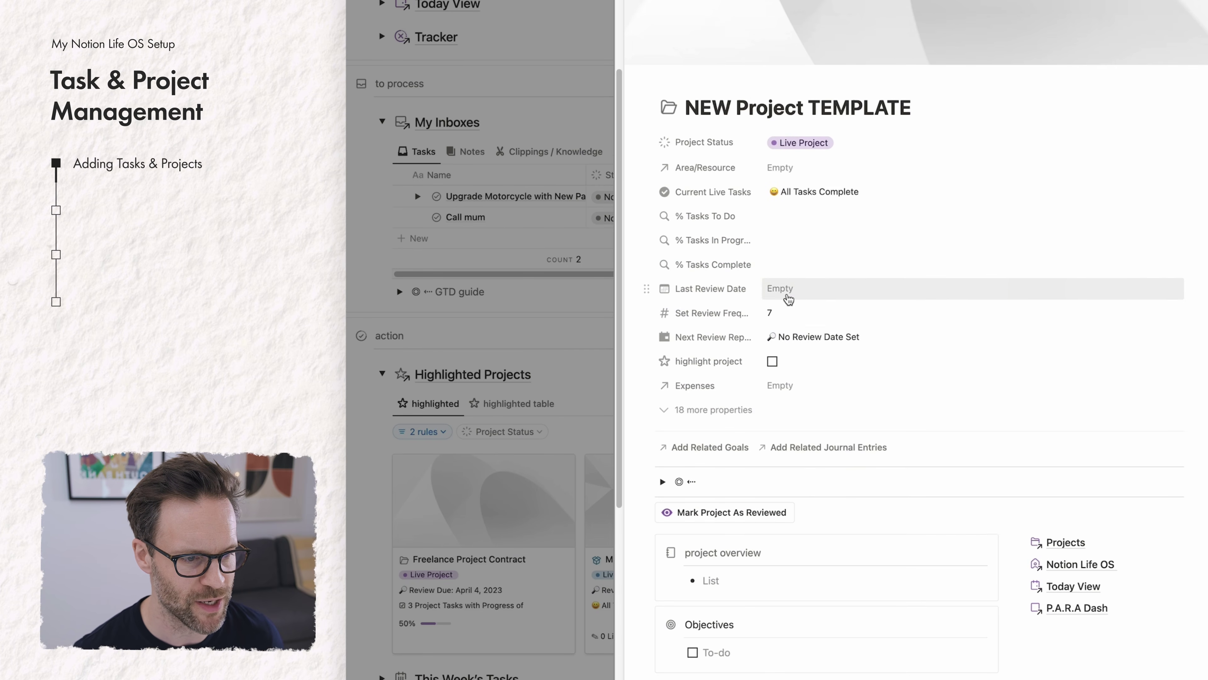
left_click(788, 299)
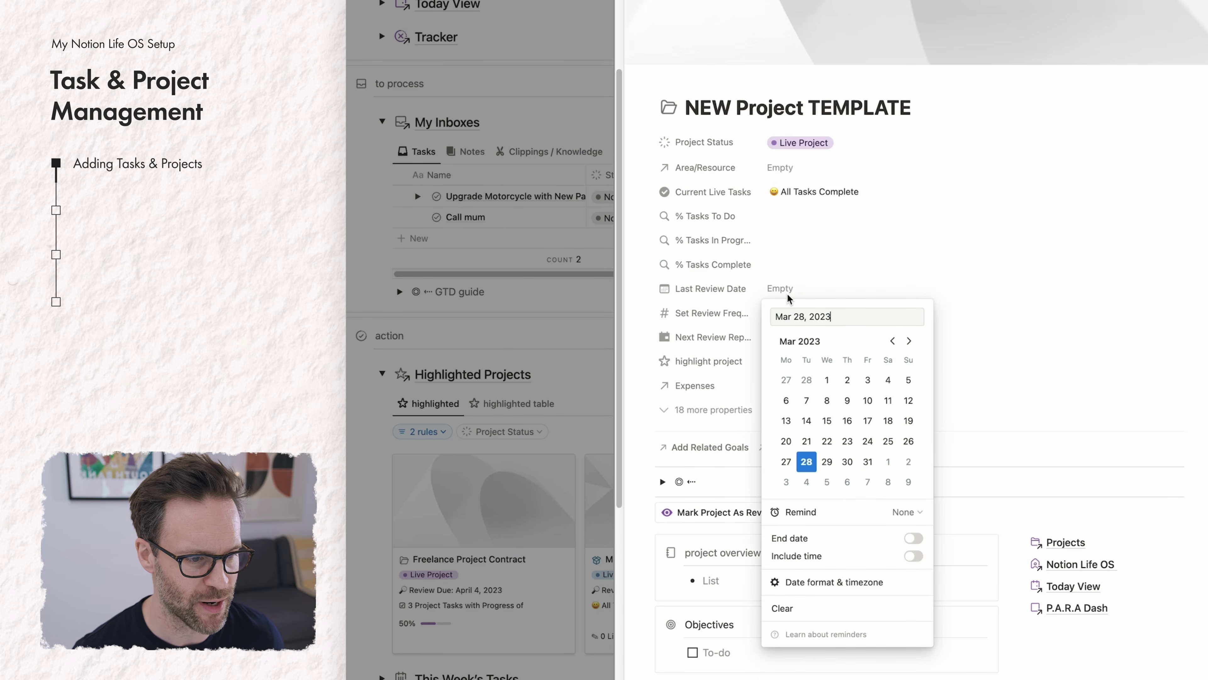
left_click(913, 292)
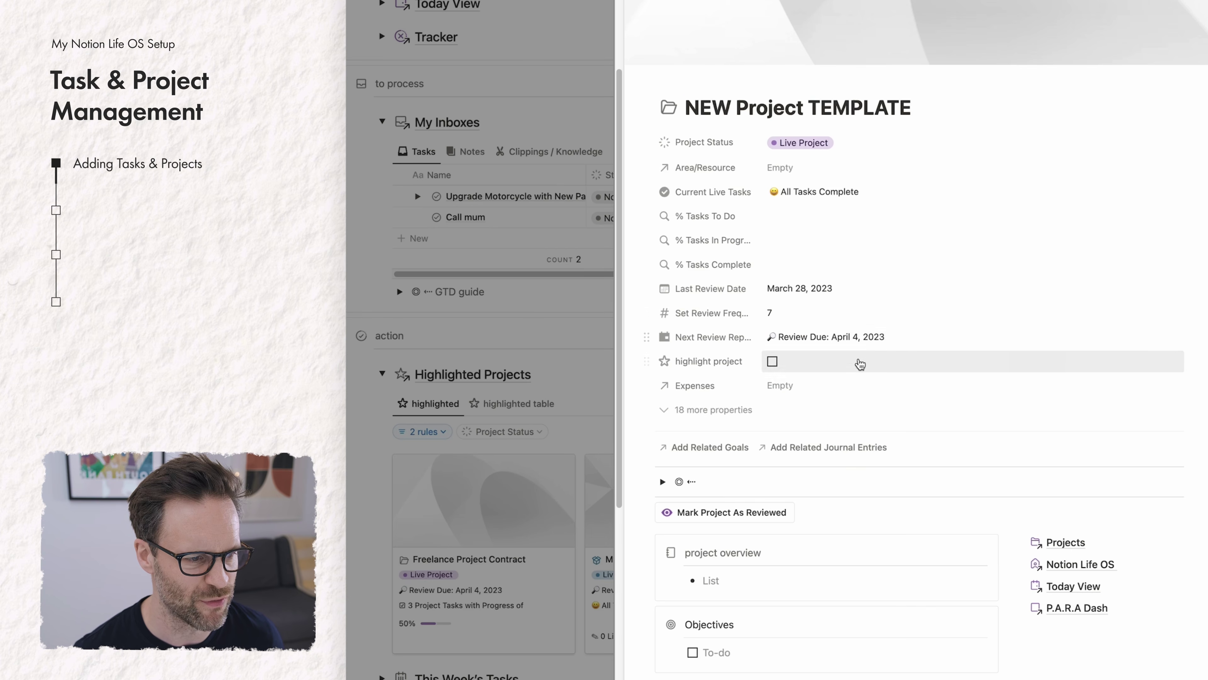
Rename the new project "Moto Life" and turn on its highlight project option.
triple_click(793, 110)
type("moto")
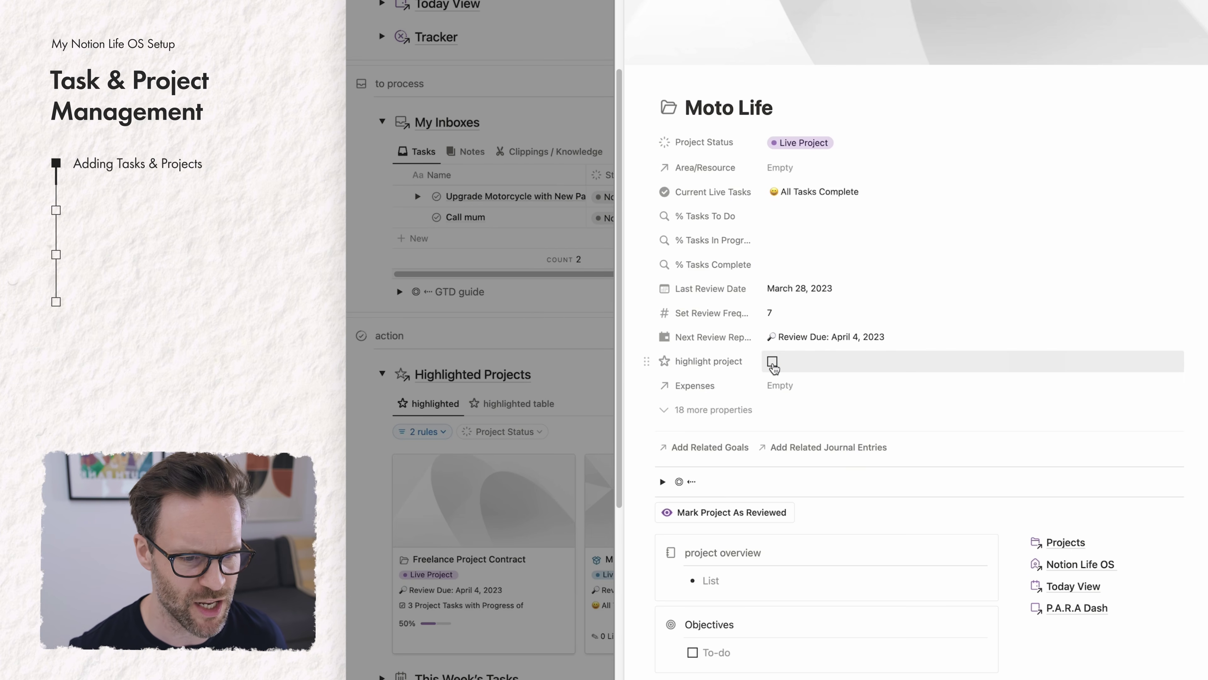
left_click(773, 361)
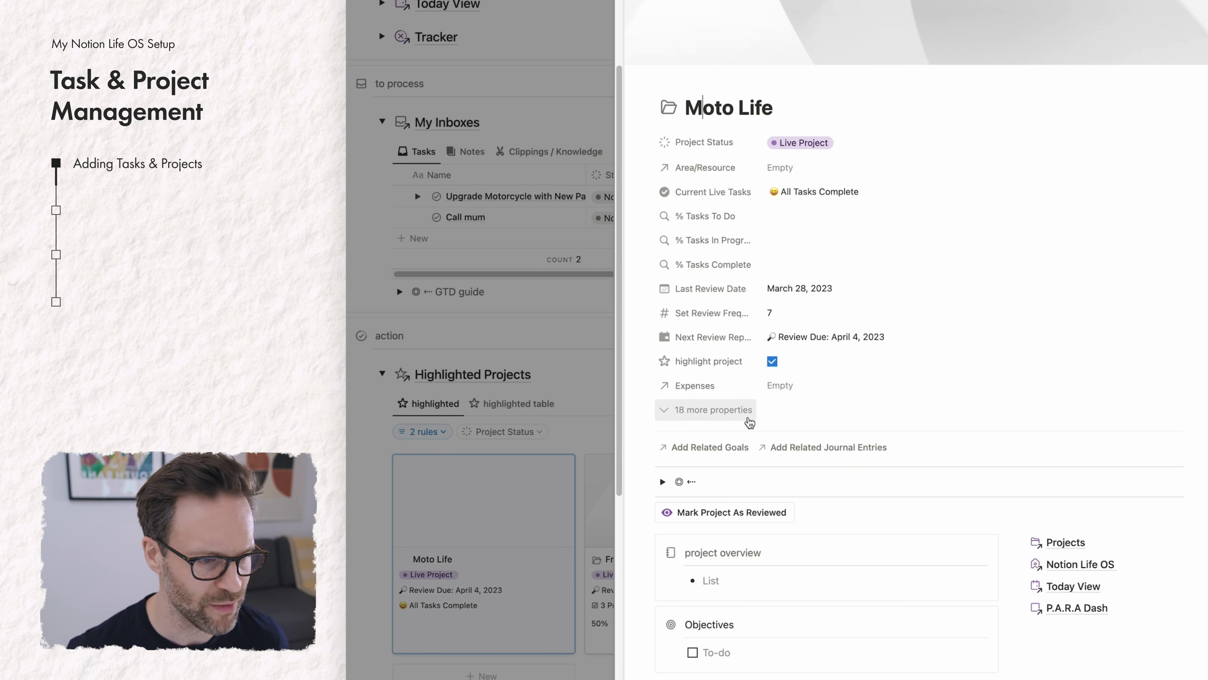
Add a new task to the Moto Life project and name it "Arrange Bike Ride".
scroll(838, 469, "down", 5)
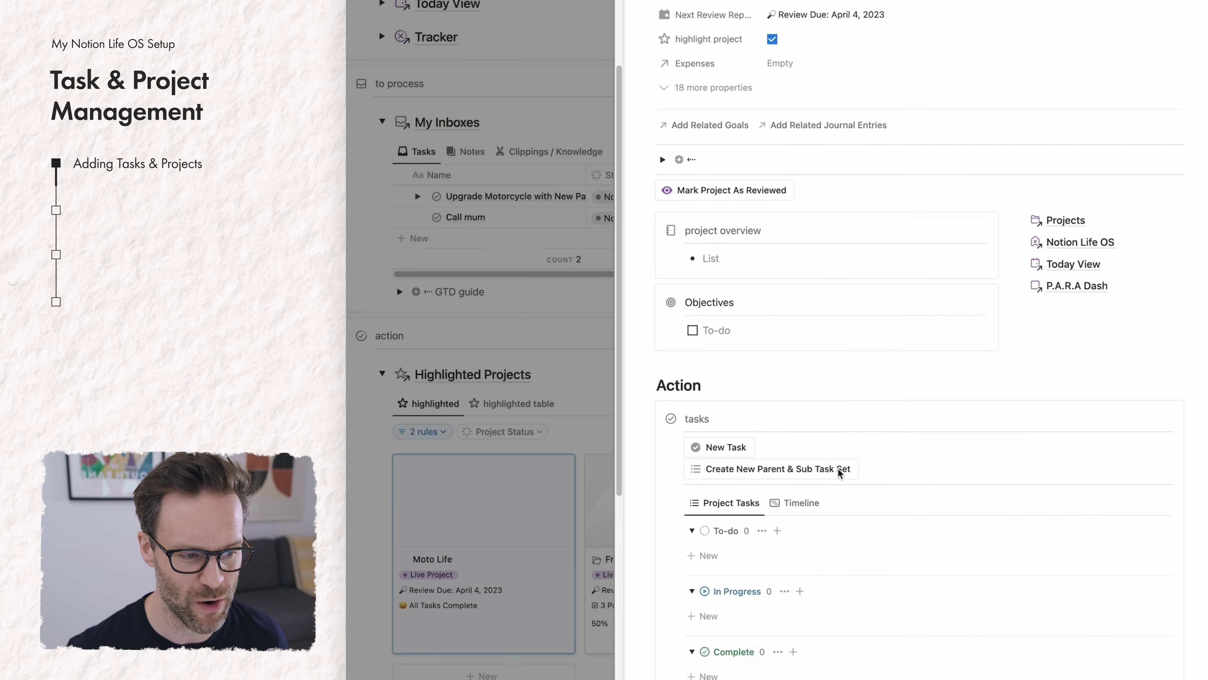
scroll(839, 472, "down", 3)
left_click(710, 291)
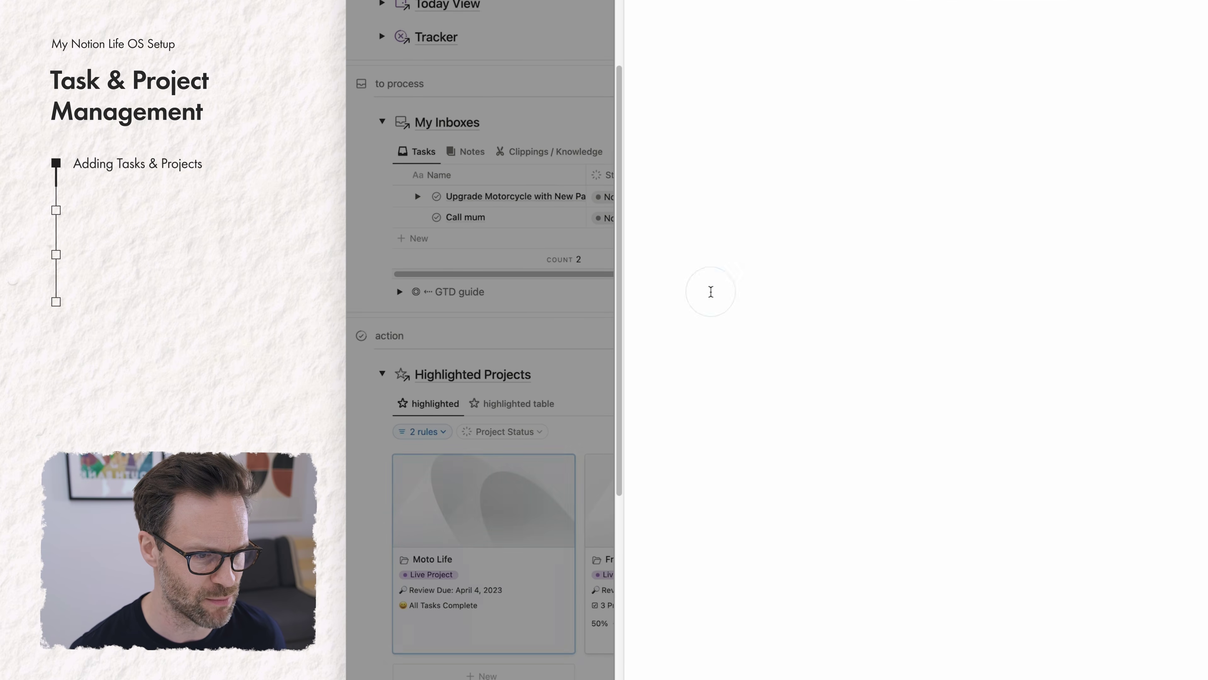
left_click(690, 419)
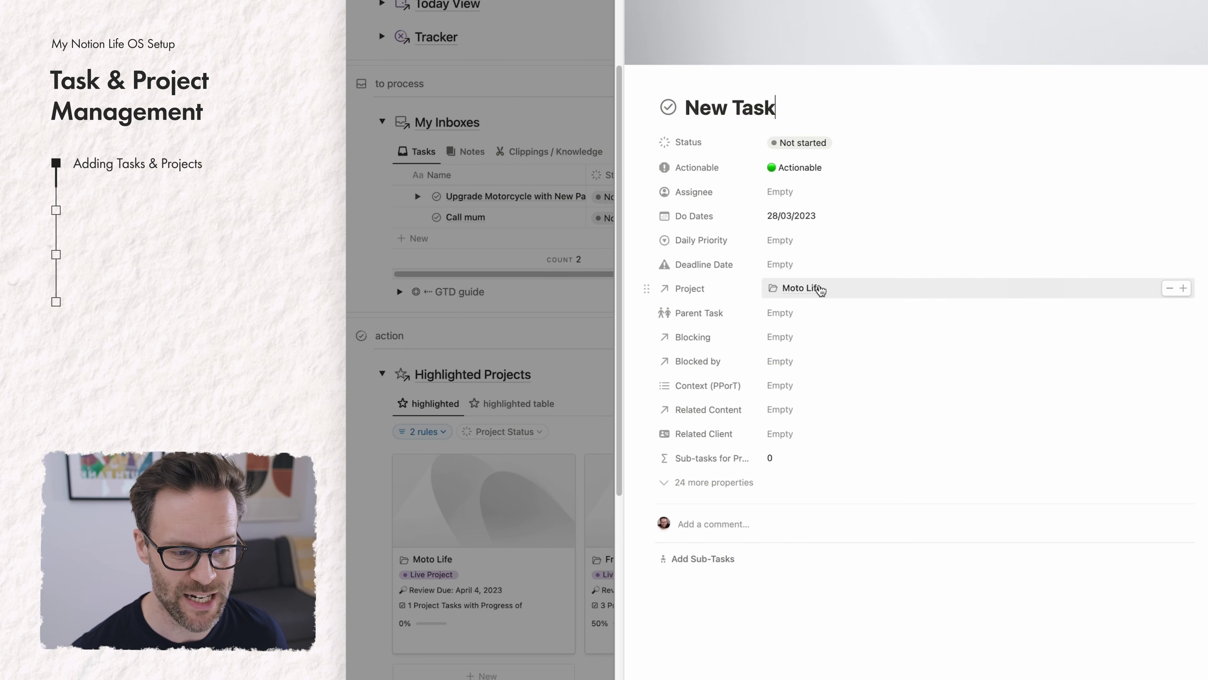
key("super+a")
type("Arrange Bike ride")
key("alt+BackSpace")
type("Ride")
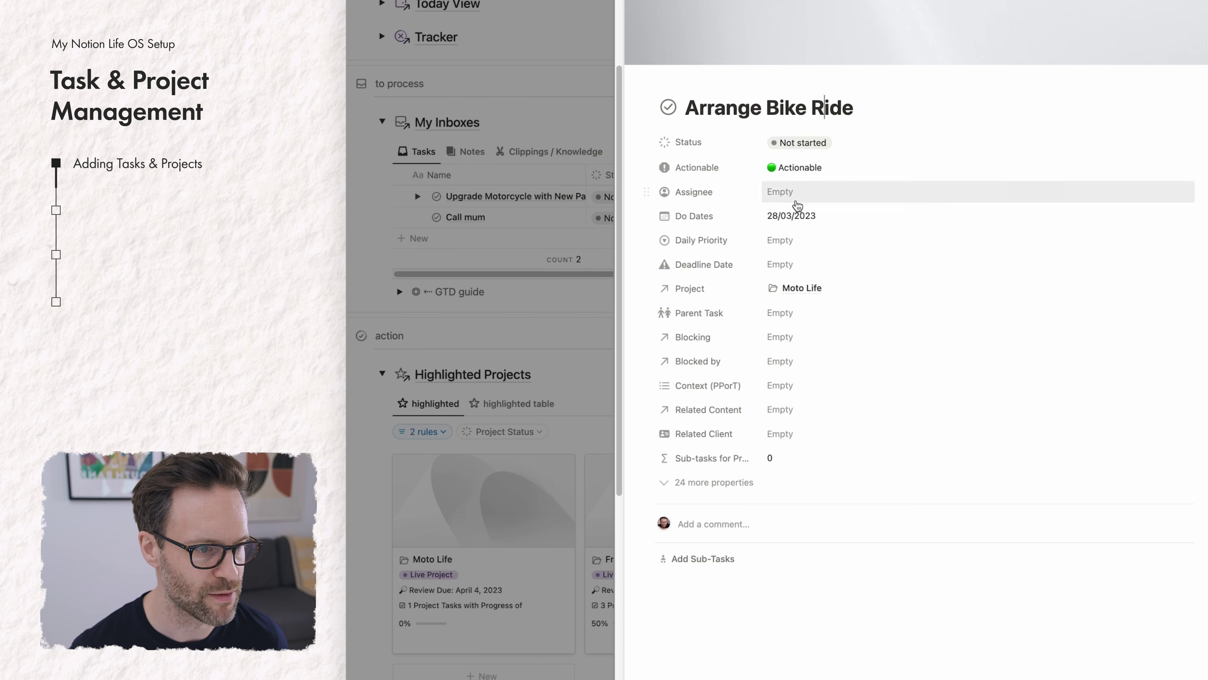
Assign the bike ride task to the account owner and set its Do Dates to 31/03/2023.
left_click(796, 196)
left_click(800, 234)
left_click(914, 174)
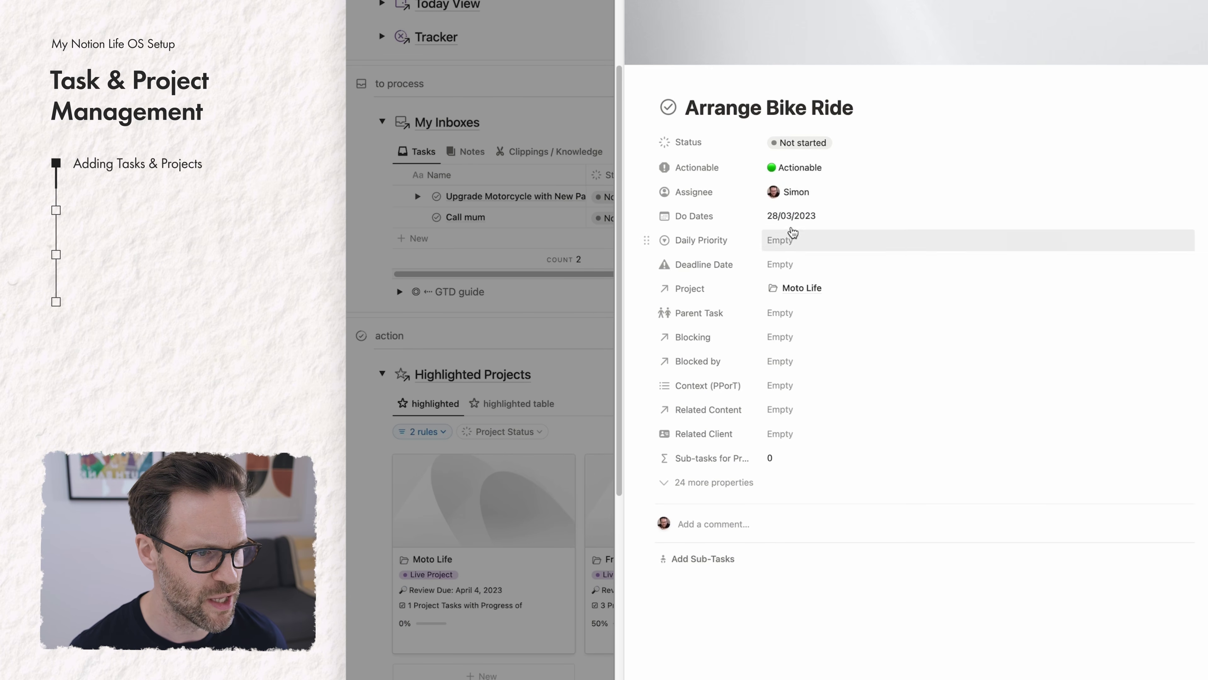
left_click(792, 217)
left_click(877, 168)
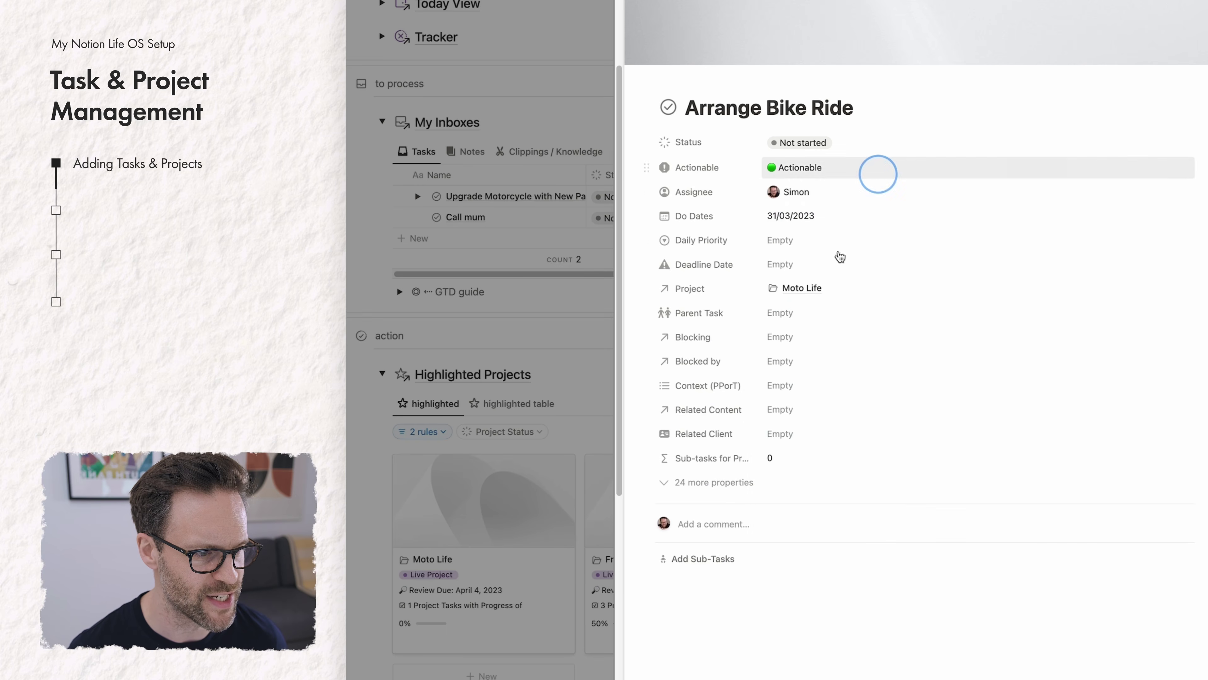
Set the bike ride task's Deadline Date to 02/04/2023 and close the task.
left_click(780, 264)
left_click(910, 437)
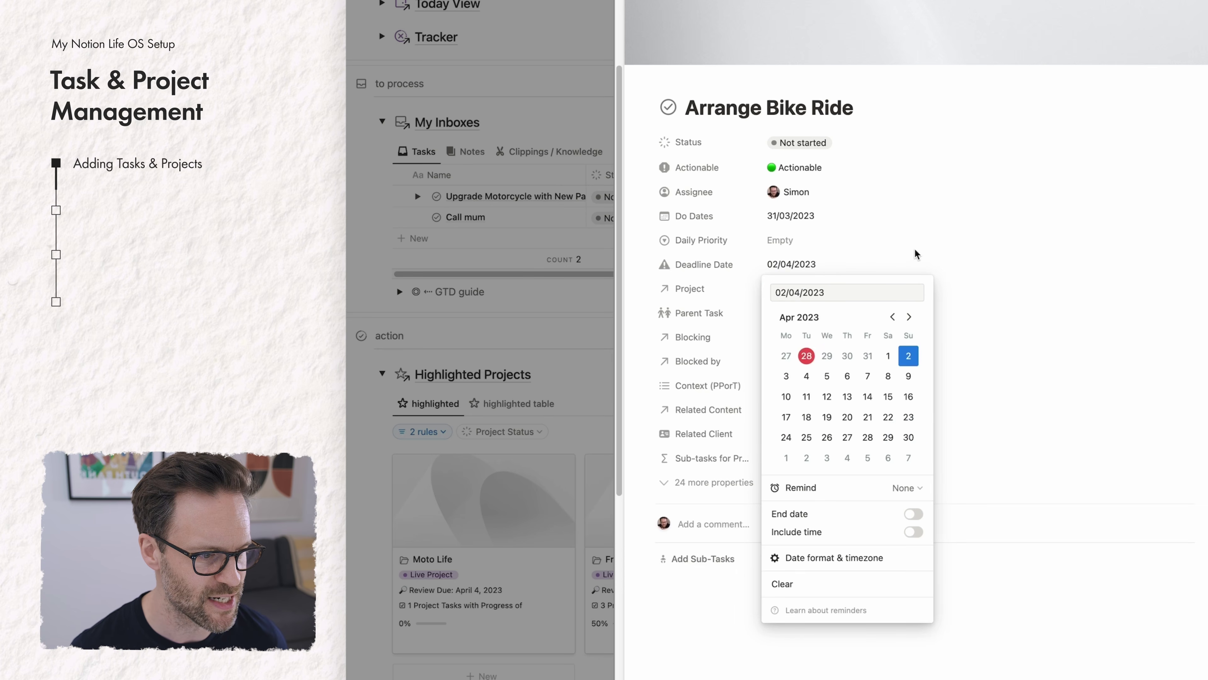
left_click(929, 248)
left_click(506, 459)
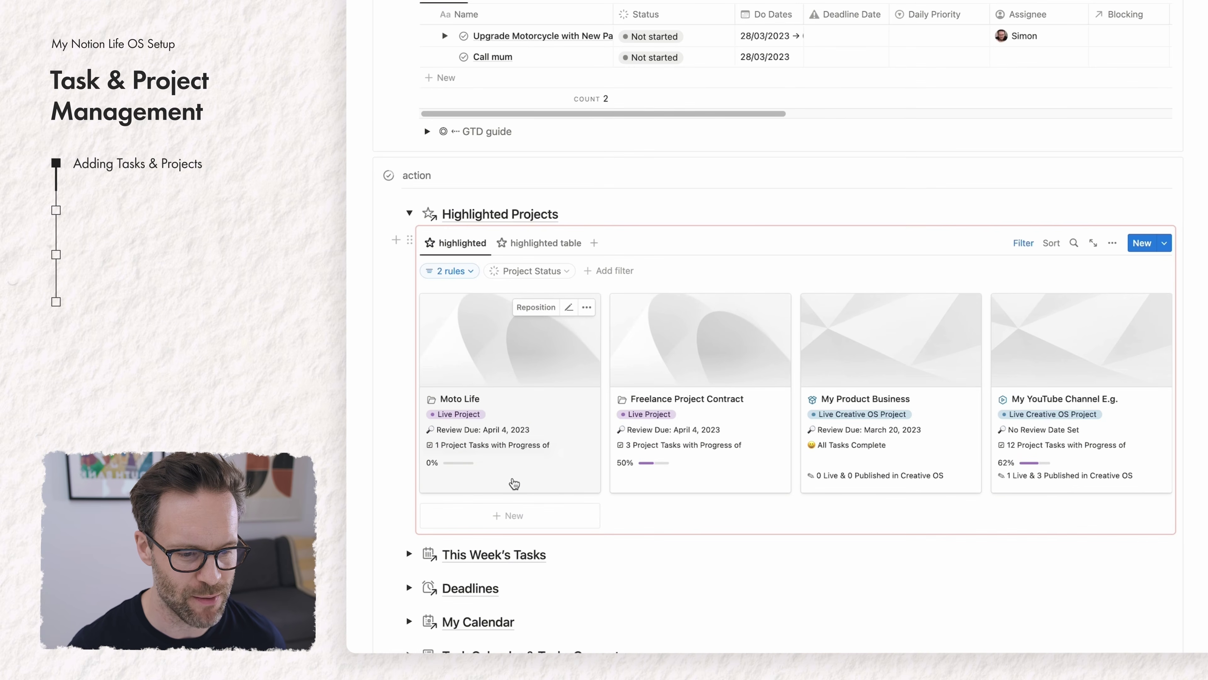
Set the motorcycle sub-tasks' Do Dates: Buy Moto parts 29/03/2023, Fit new motorcycle parts 31/03/2023, Test ride now motorbike setup 01/04/2023.
scroll(533, 457, "up", 5)
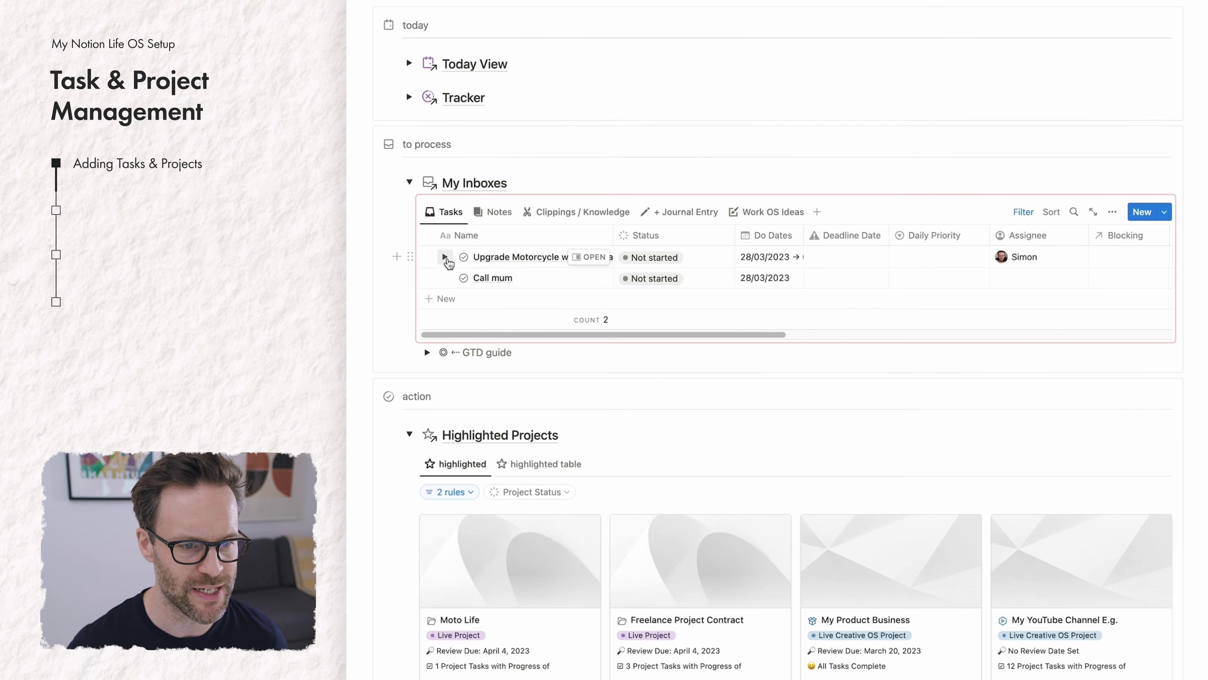
left_click(445, 257)
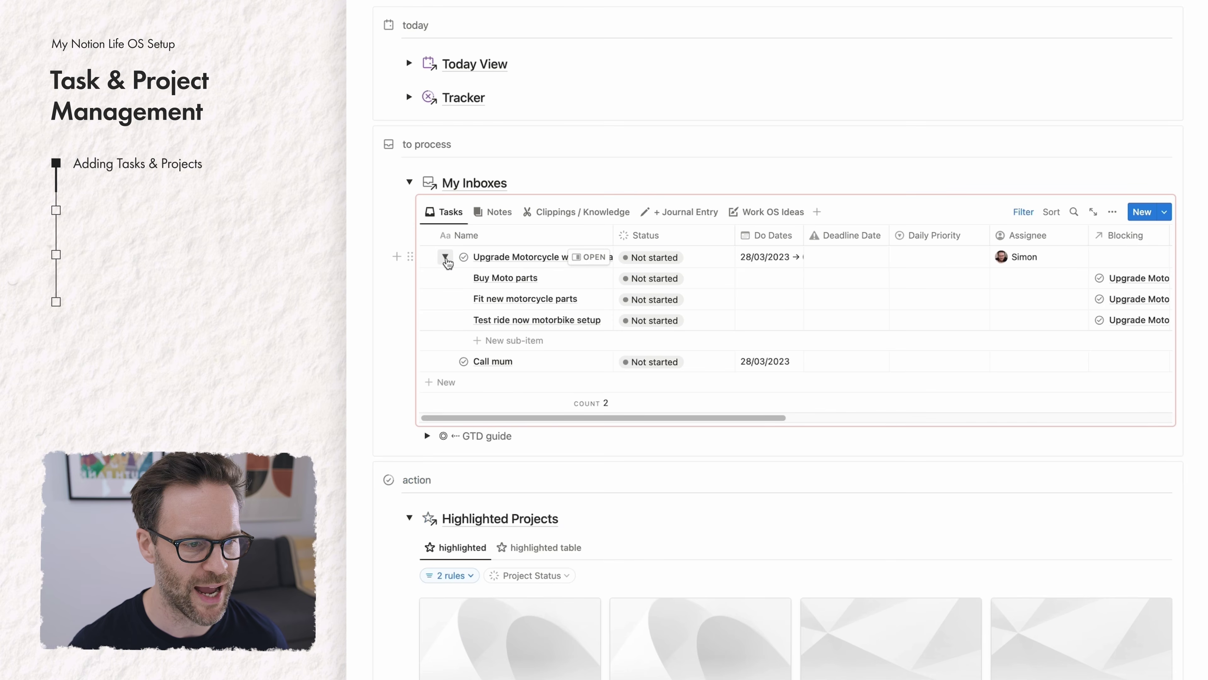
left_click(445, 257)
left_click(446, 257)
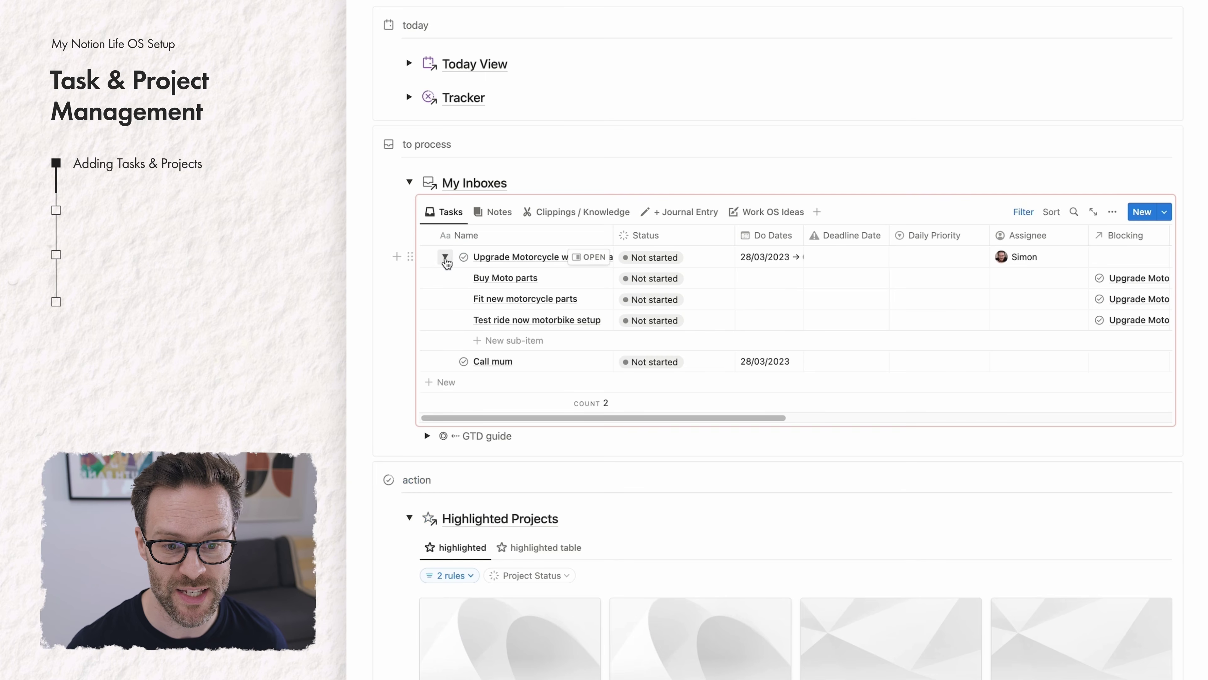
left_click(445, 257)
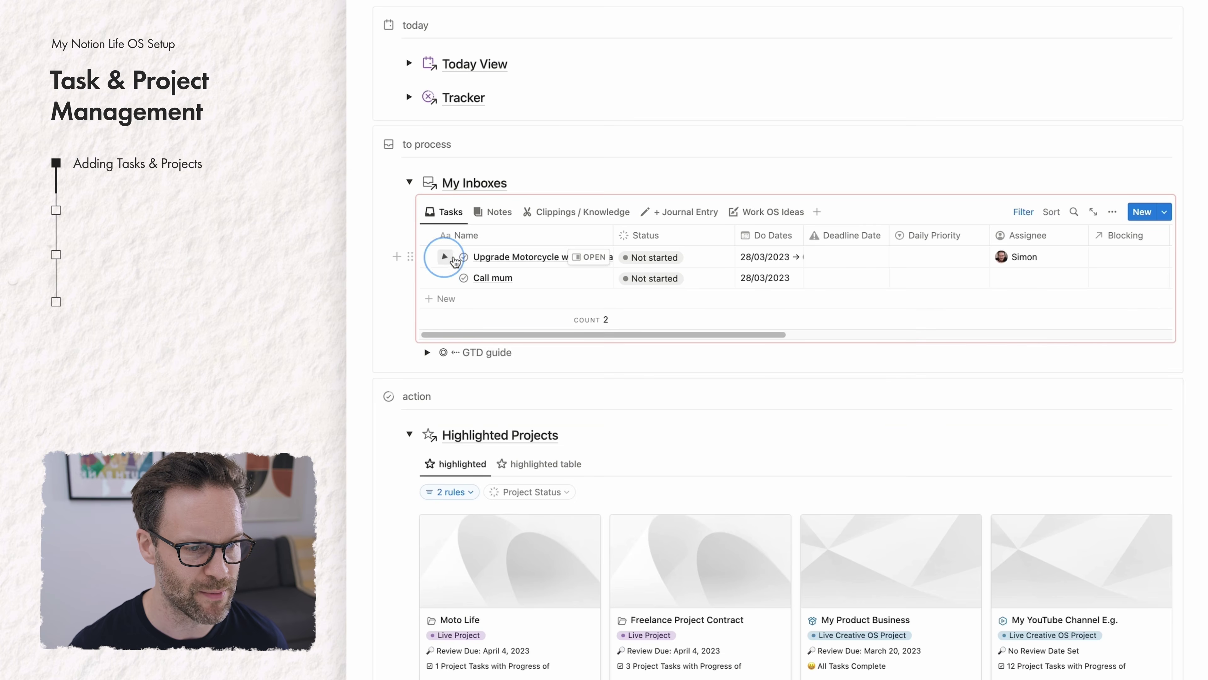
left_click(445, 257)
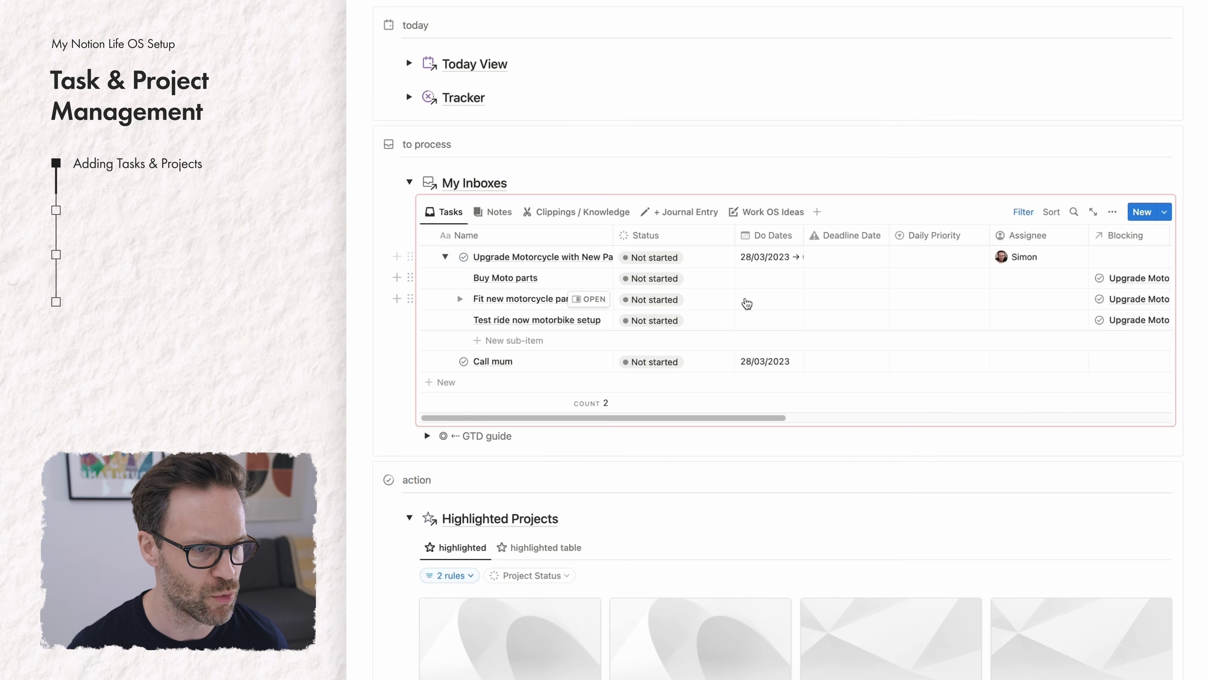
left_click(768, 281)
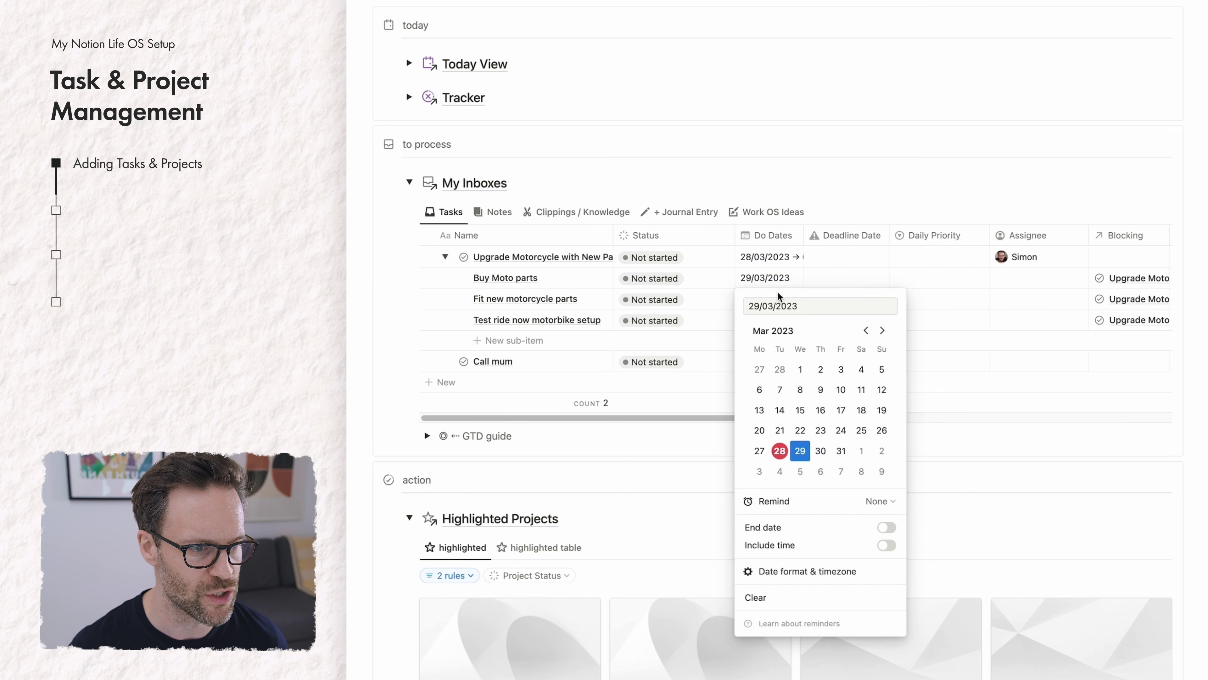
left_click(782, 318)
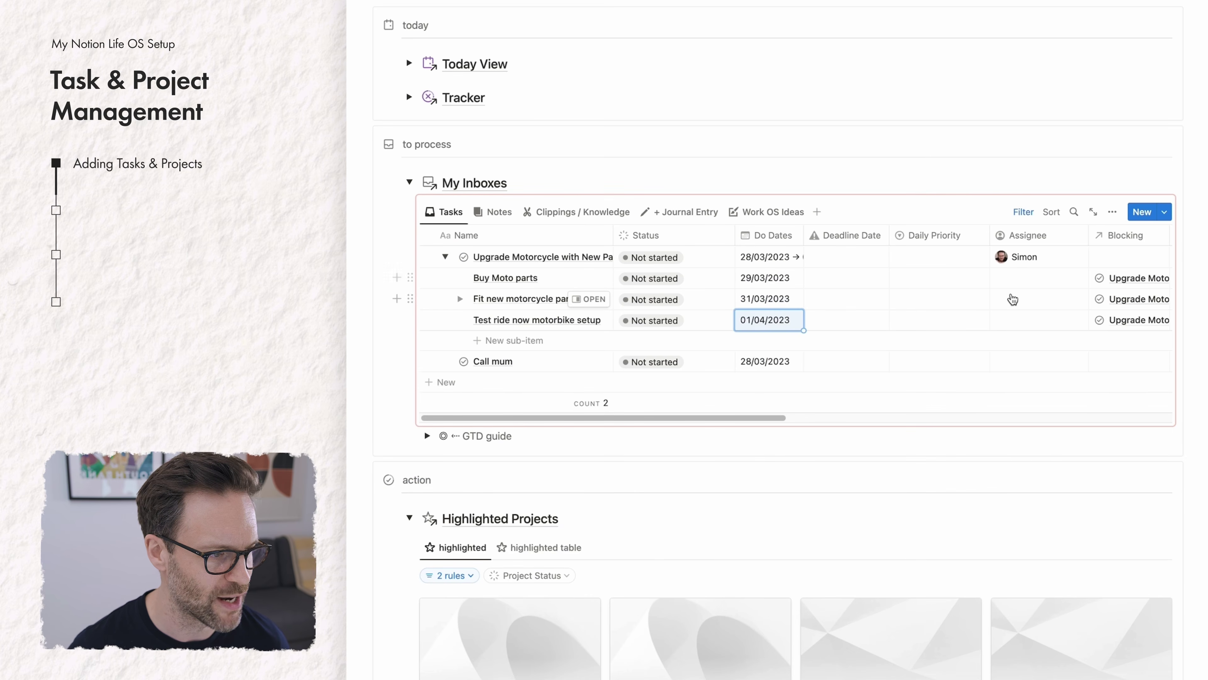
Copy the motorcycle parent task's assignee to its three sub-tasks in the My Inboxes task list.
scroll(1012, 299, "right", 2)
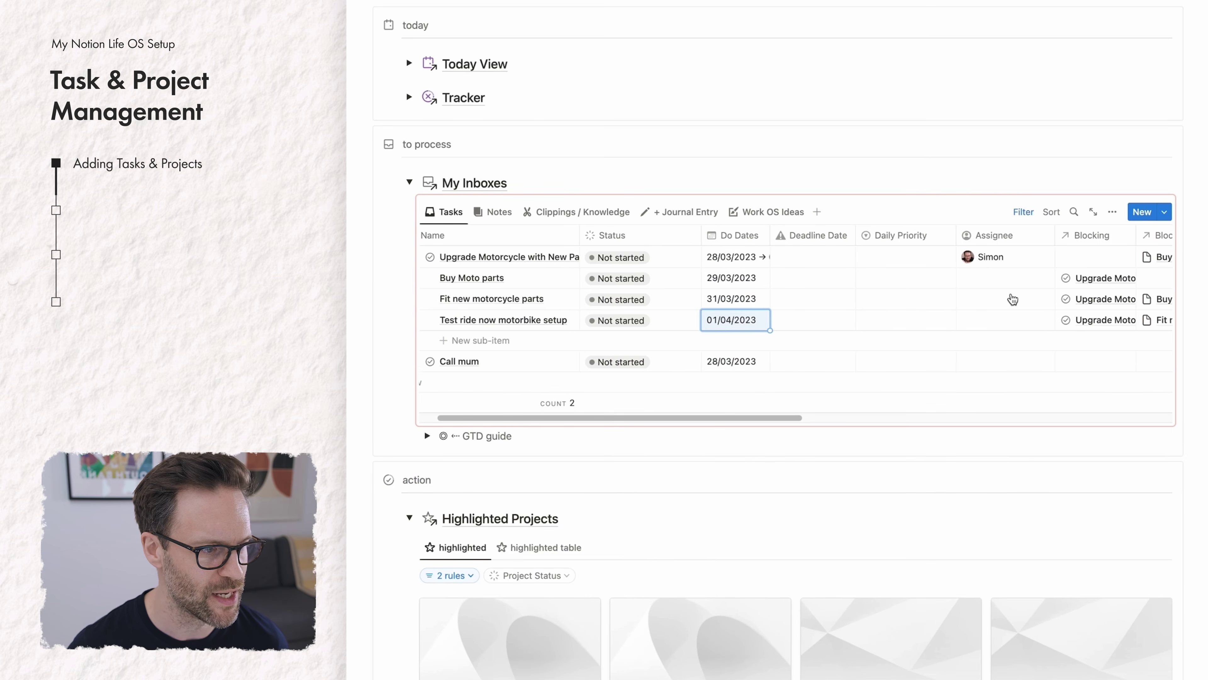
scroll(1013, 299, "right", 4)
left_click(875, 267)
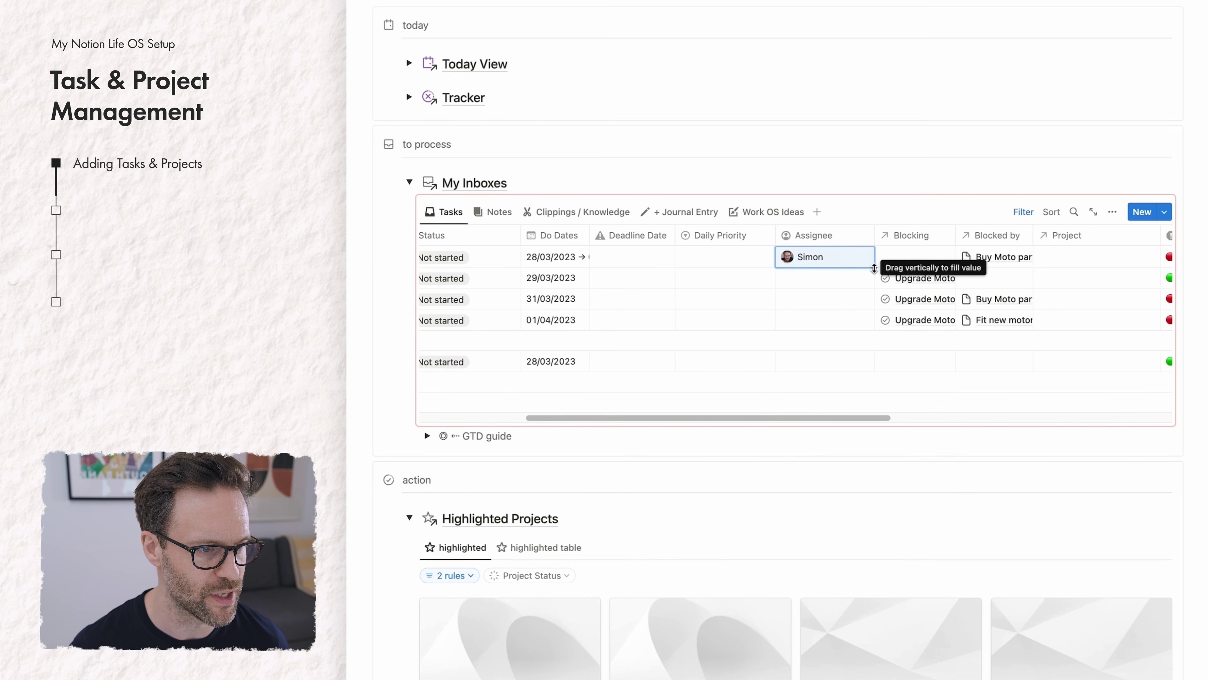
left_click_drag(875, 267, 875, 320)
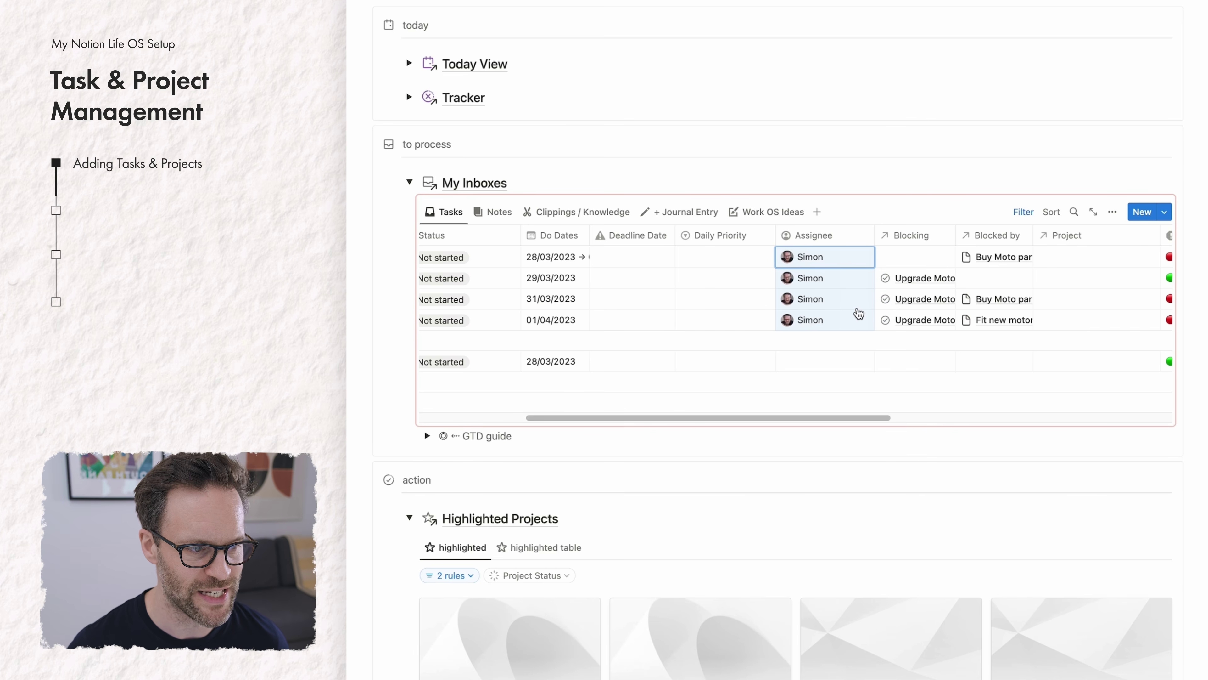
Link the Upgrade Motorcycle parent task to the Moto Life project.
left_click(1061, 256)
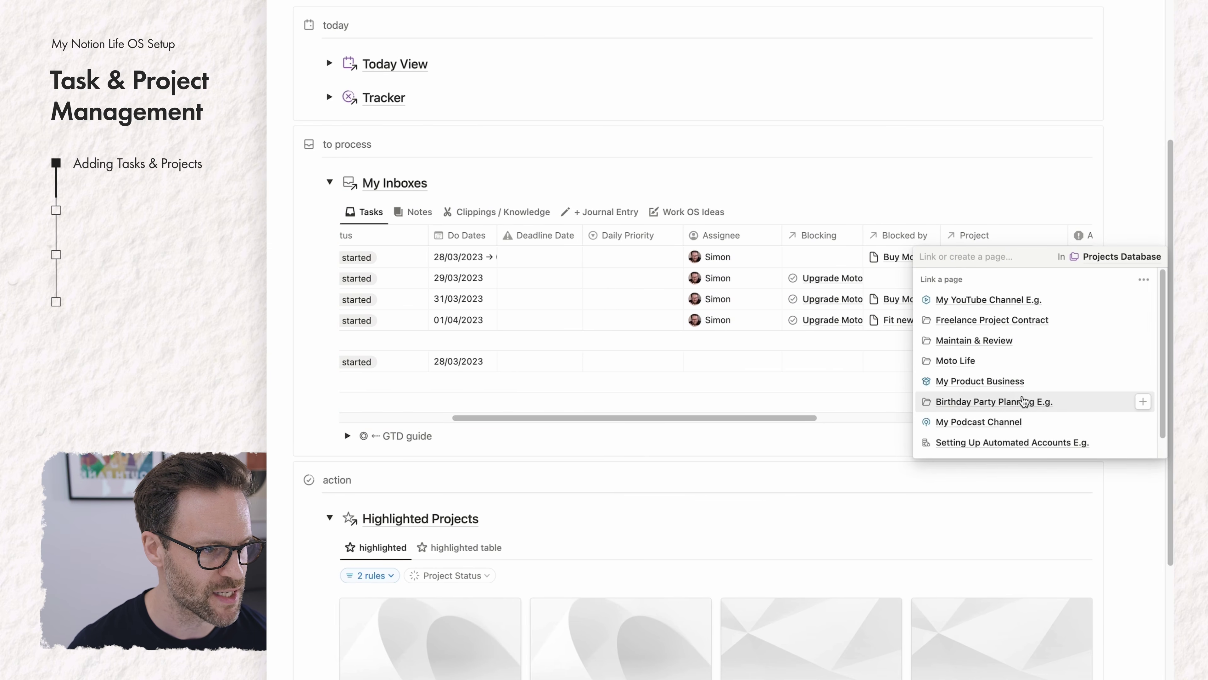
left_click(952, 361)
key("Escape")
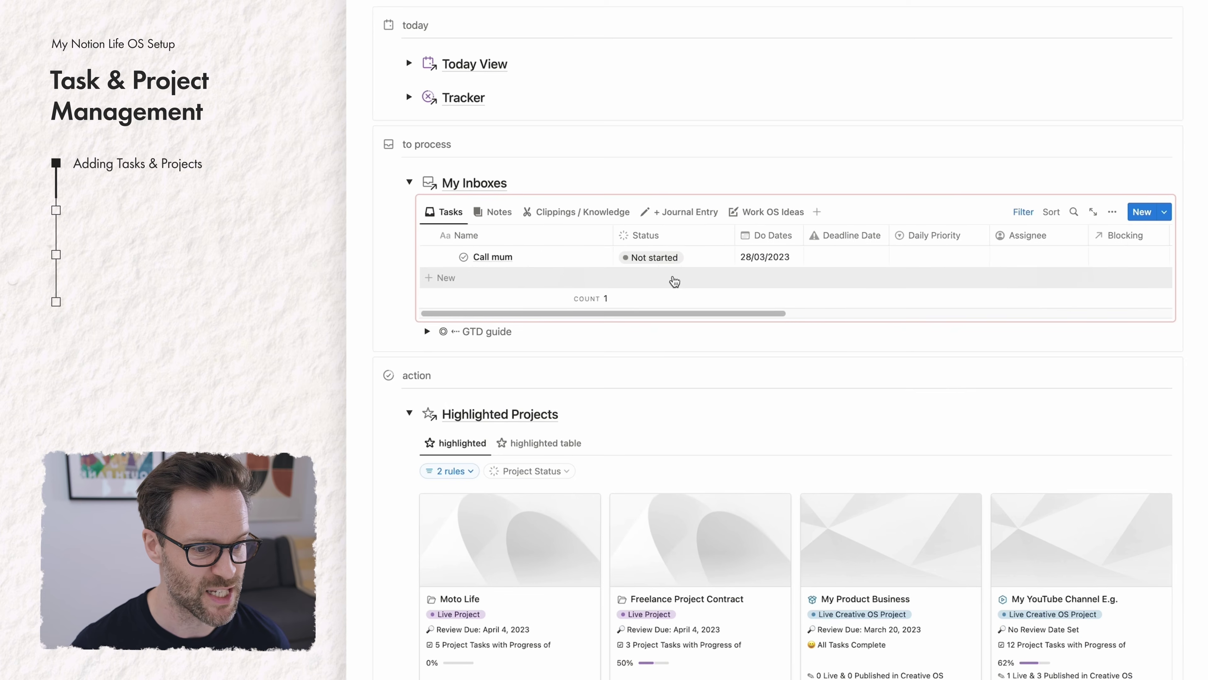
Open the Moto Life project and show the motorcycle task's sub-tasks in its Project Tasks list.
scroll(675, 282, "down", 4)
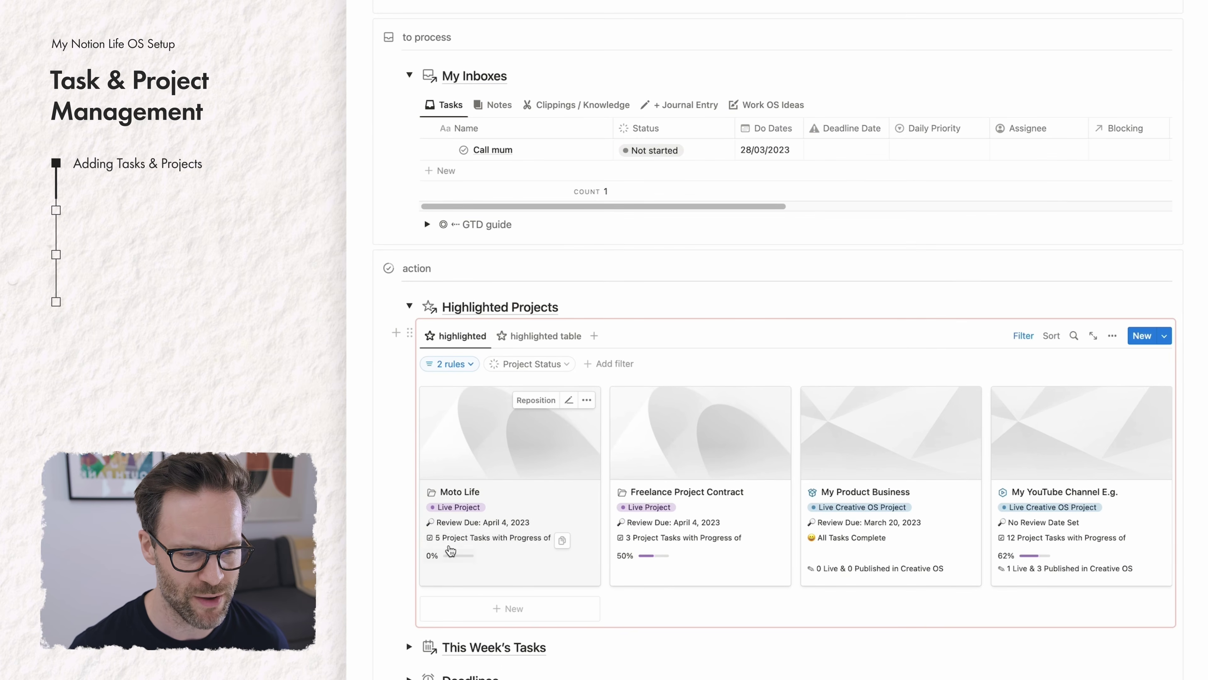
left_click(537, 481)
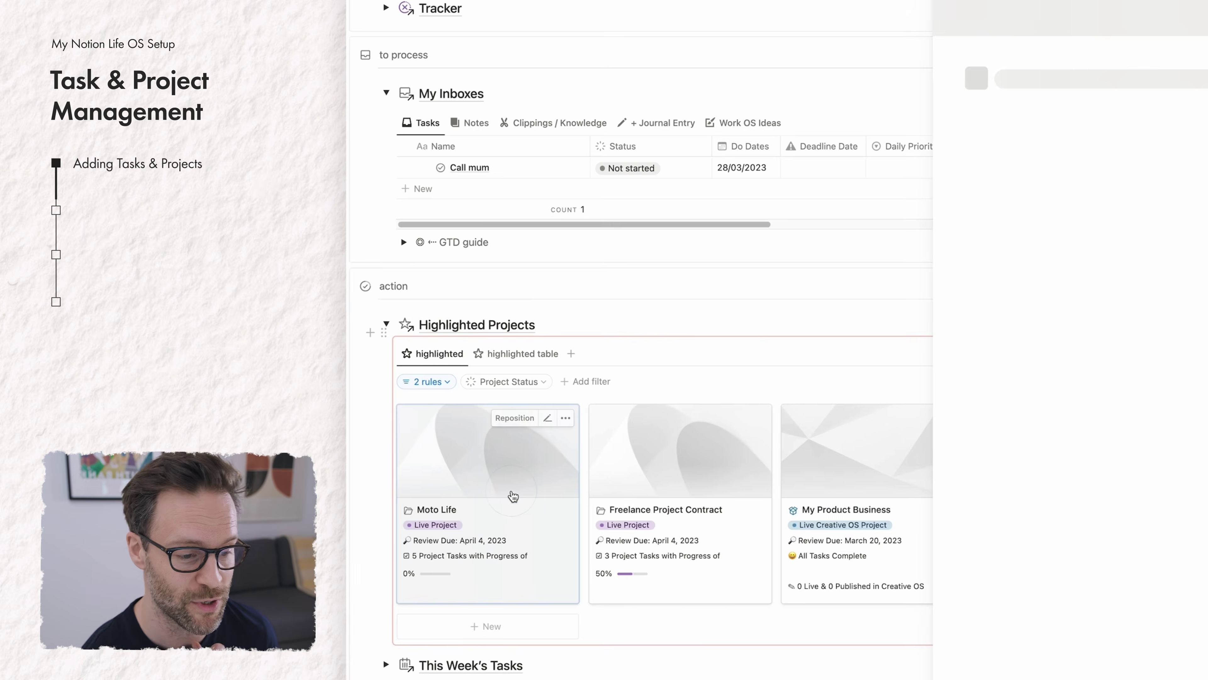
scroll(808, 375, "down", 5)
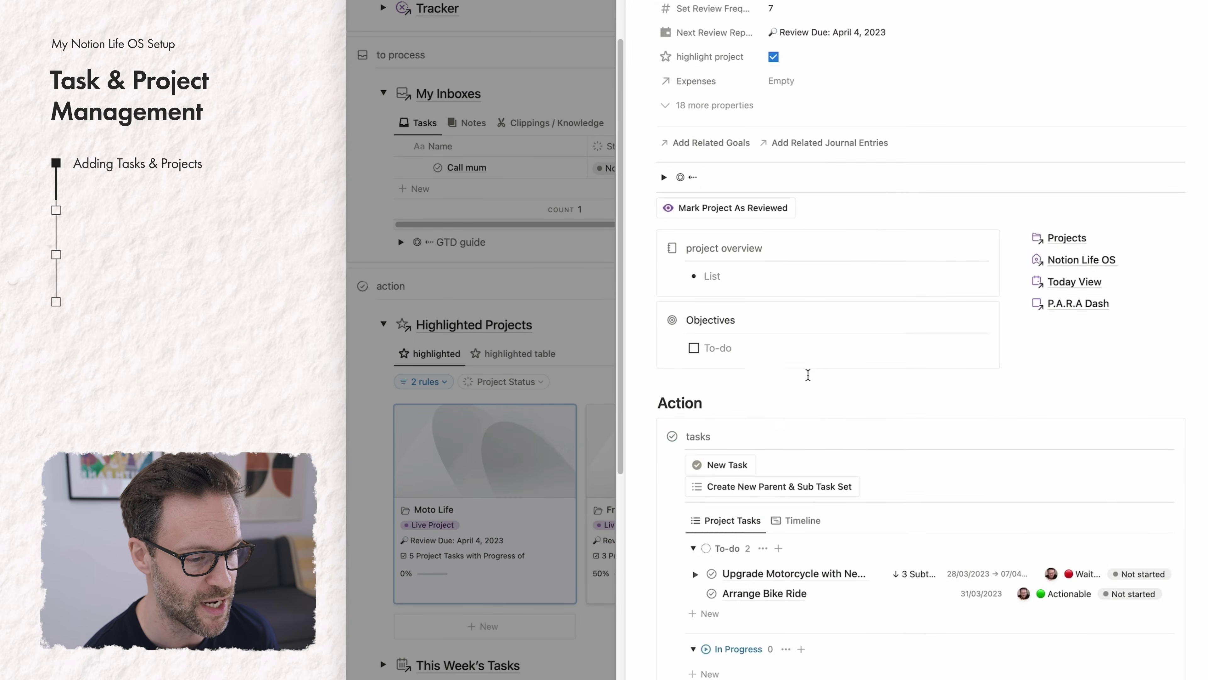
scroll(808, 374, "down", 5)
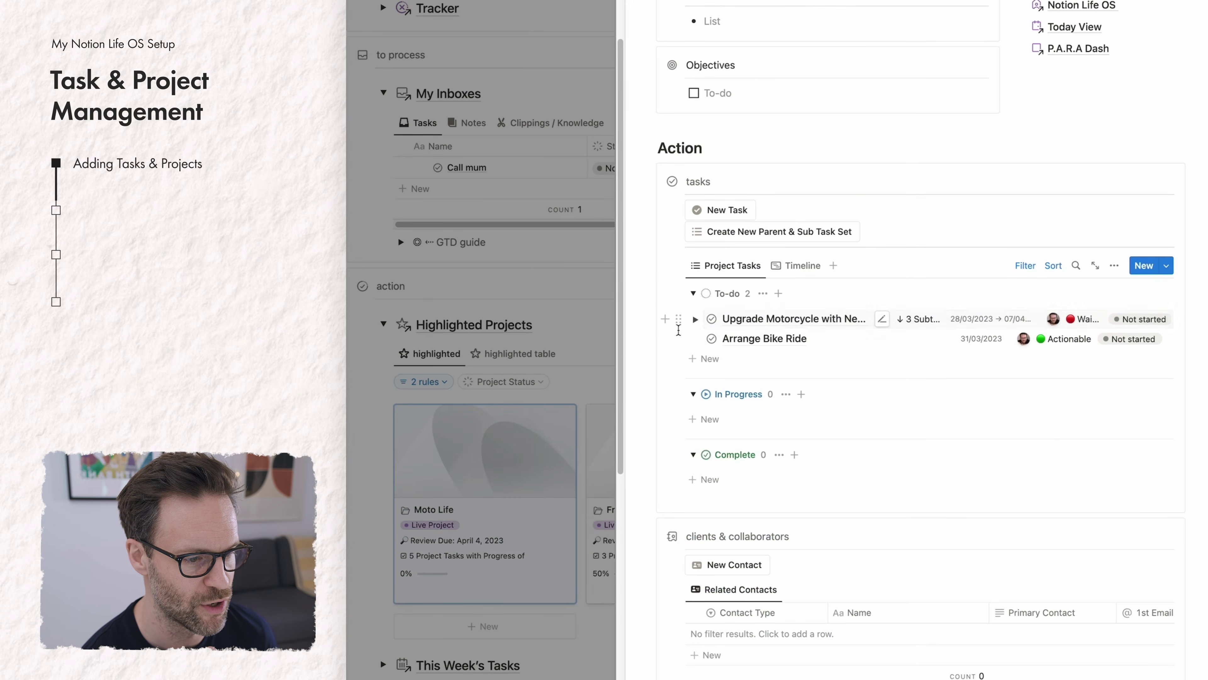
left_click(694, 320)
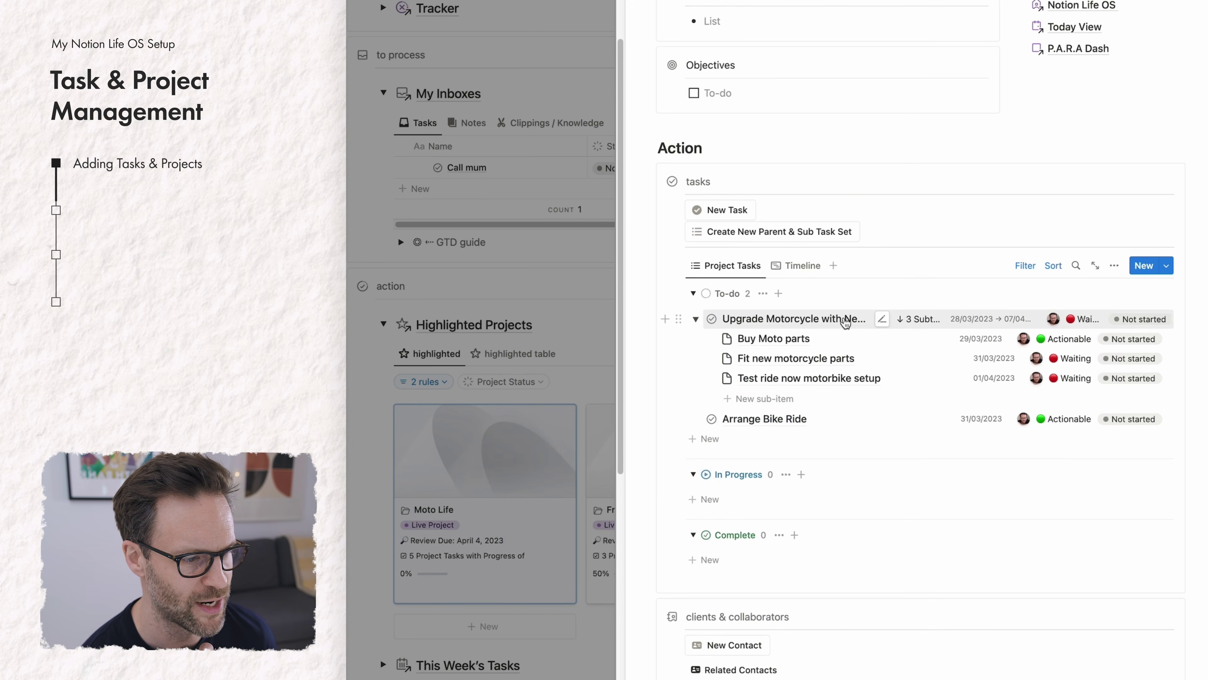
Open the Upgrade Motorcycle with New Parts task and review its properties and its sub-tasks' linked project.
left_click(830, 326)
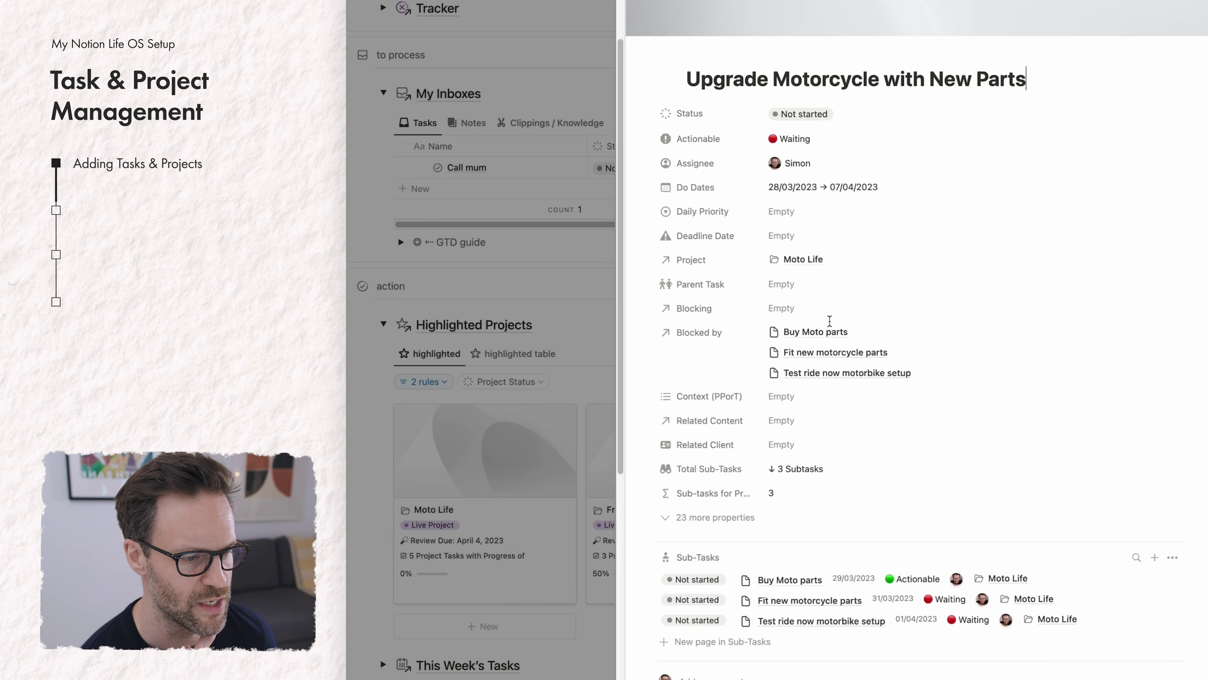
scroll(997, 502, "down", 6)
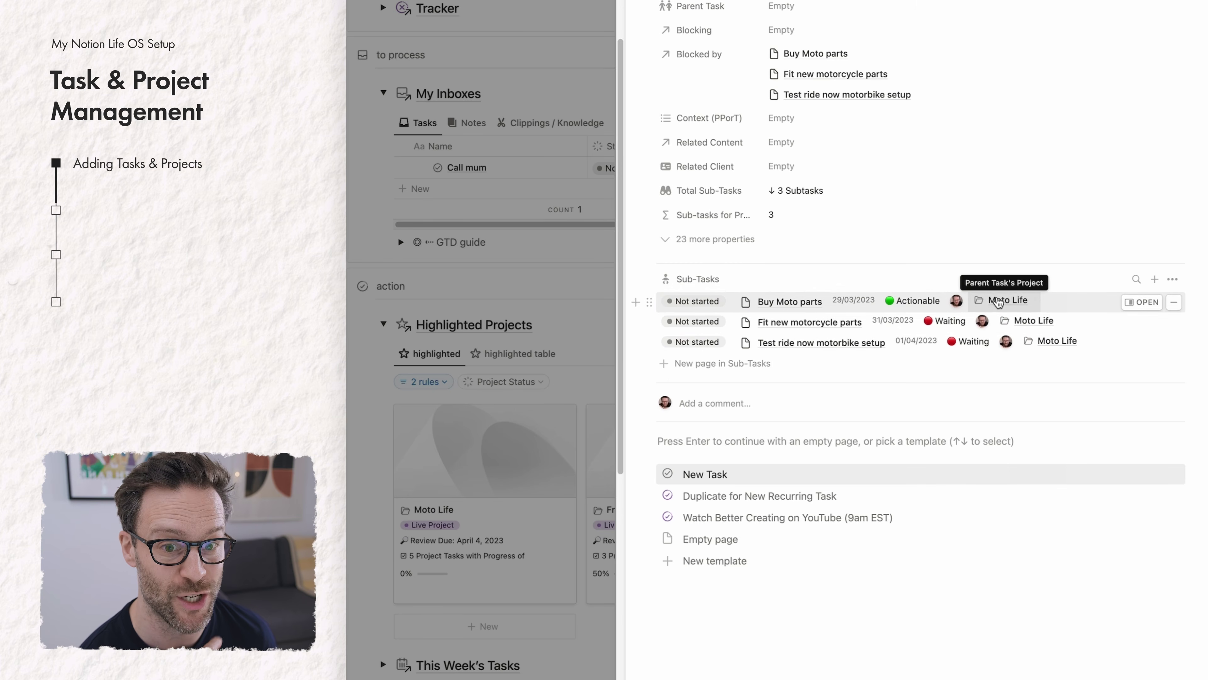
scroll(1052, 370, "up", 10)
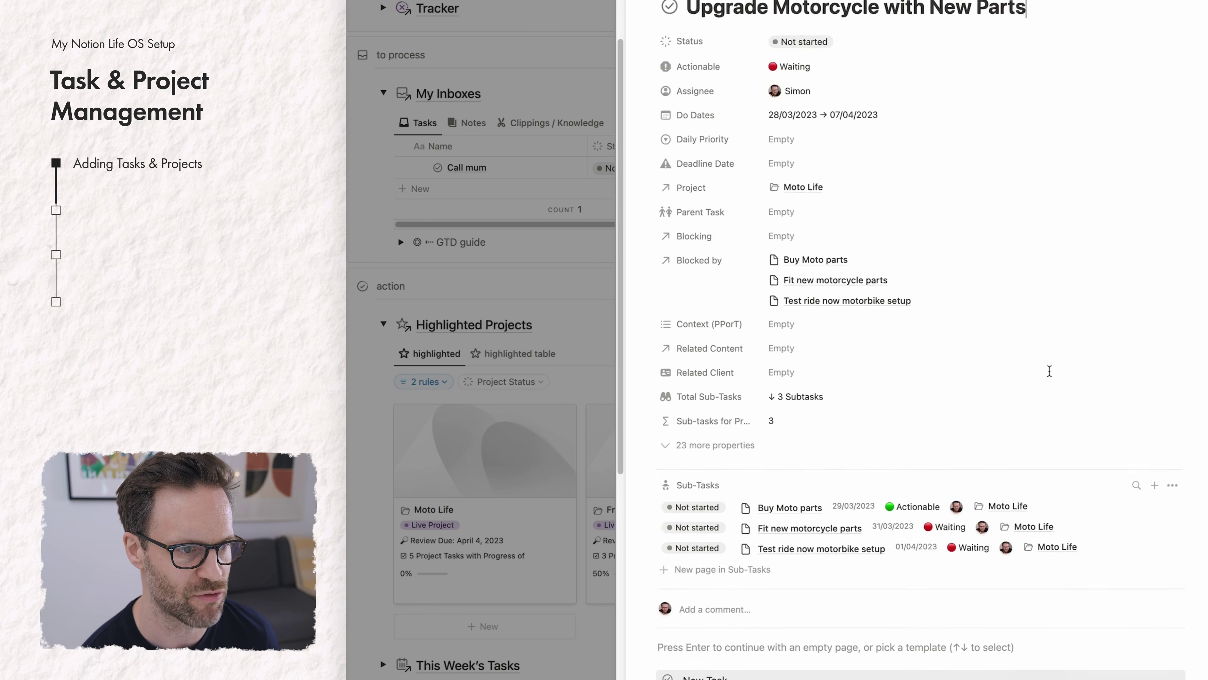
Return to the Moto Life project and mark its Buy Moto parts sub-task as in progress.
left_click(476, 504)
left_click(476, 504)
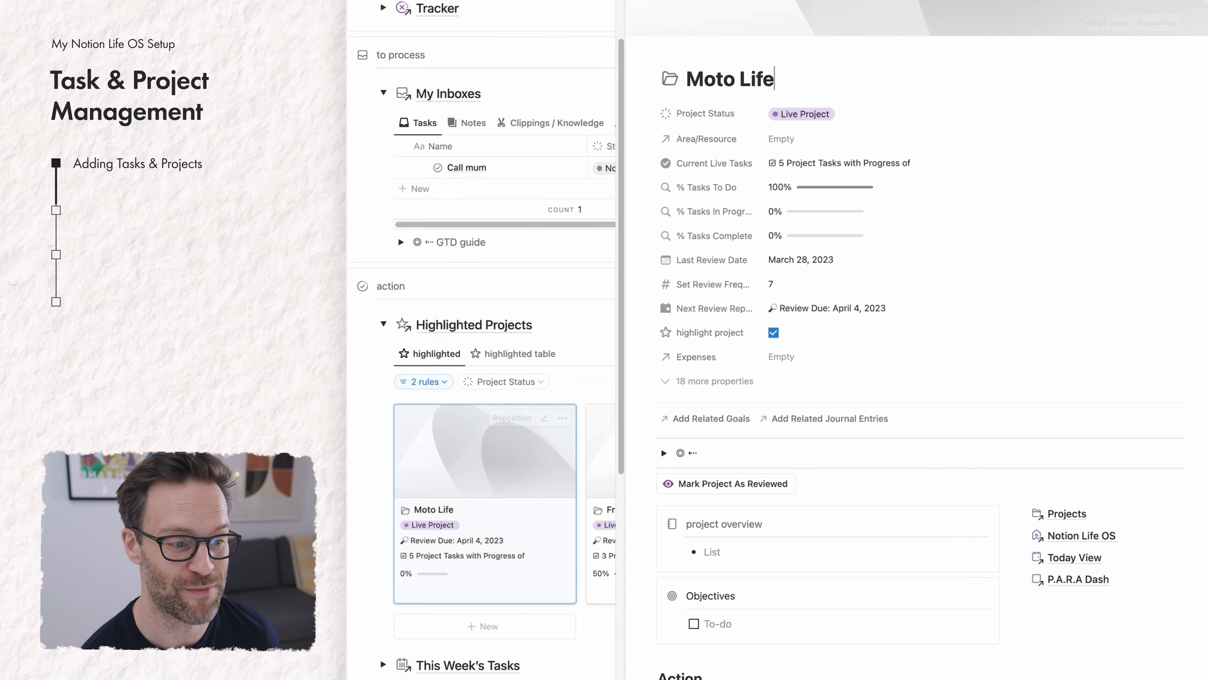
scroll(683, 236, "down", 3)
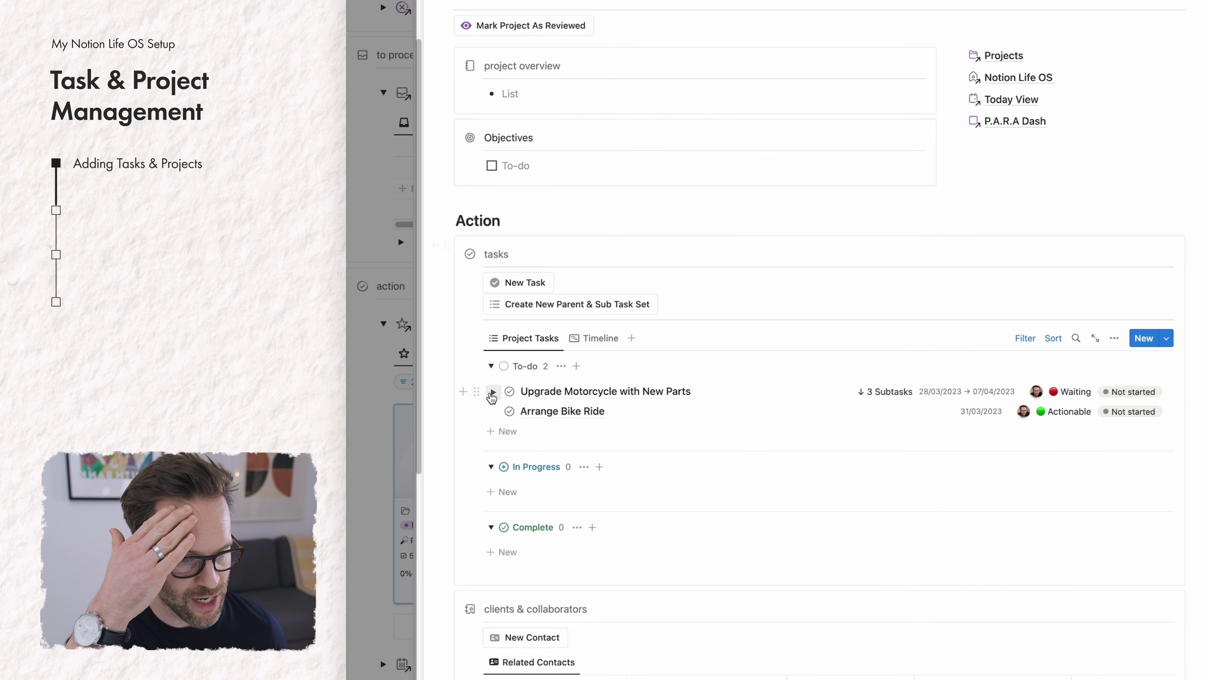
left_click(493, 391)
left_click(1134, 412)
left_click(1112, 519)
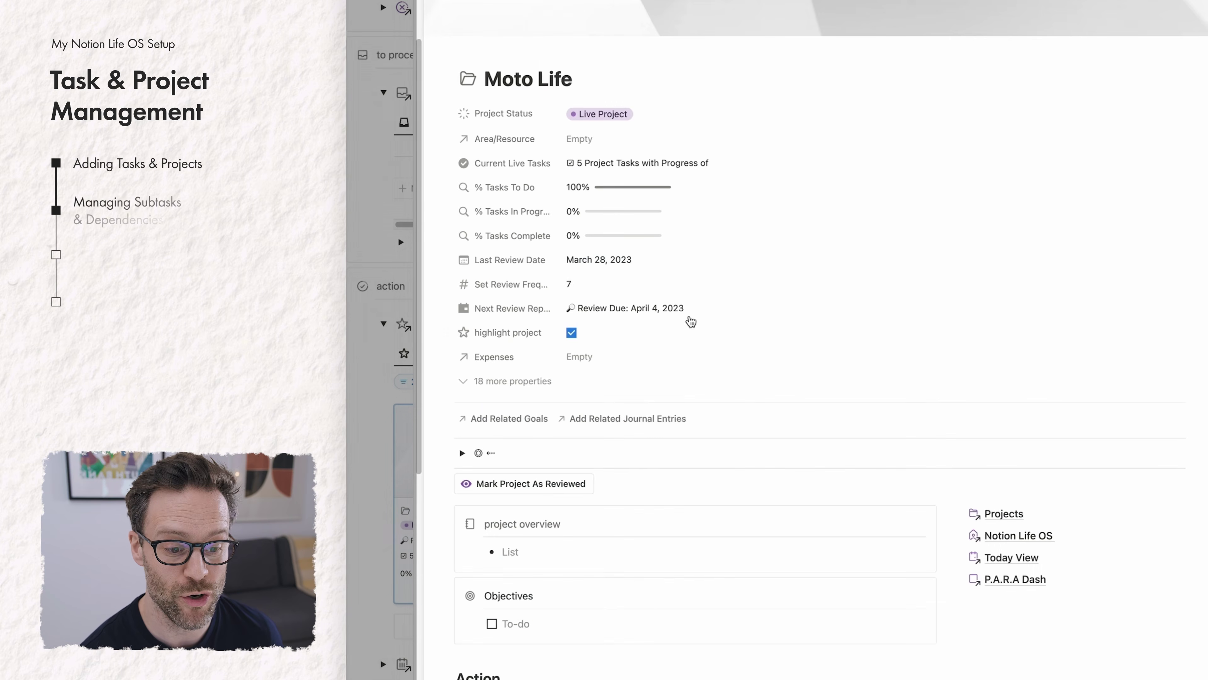
Leave the Moto Life project, collapse Highlighted Projects and expand This Week's Tasks.
left_click(384, 324)
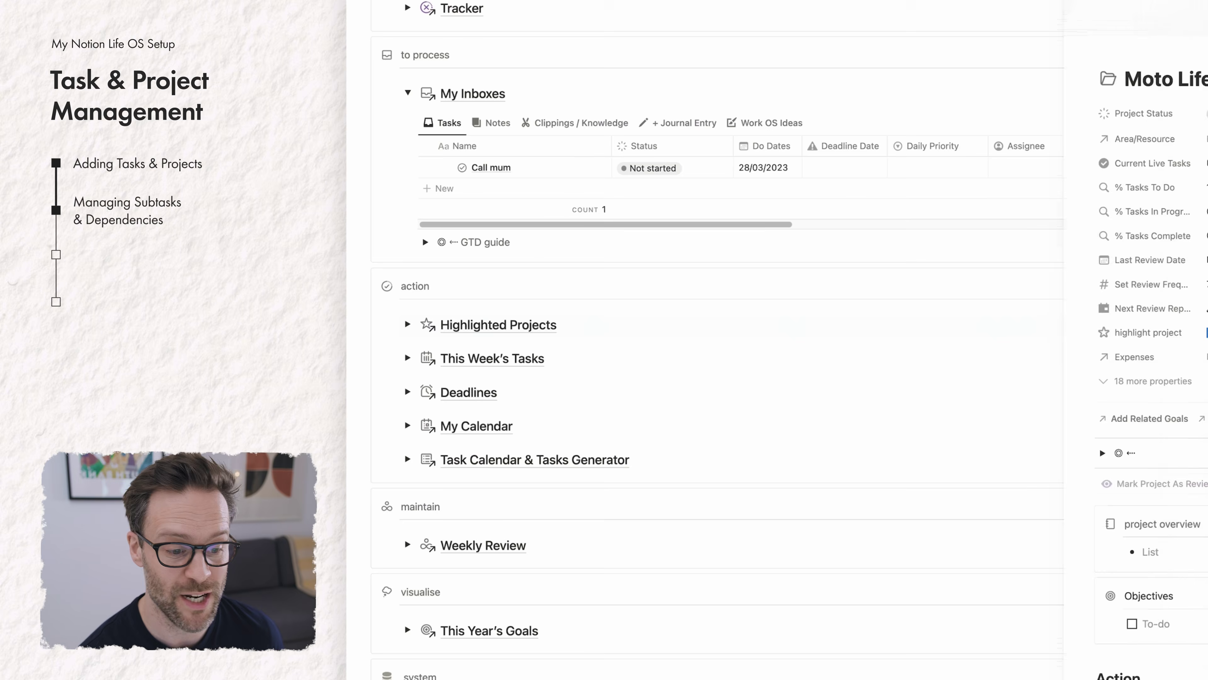
scroll(696, 491, "down", 1)
scroll(696, 491, "up", 2)
left_click(411, 407)
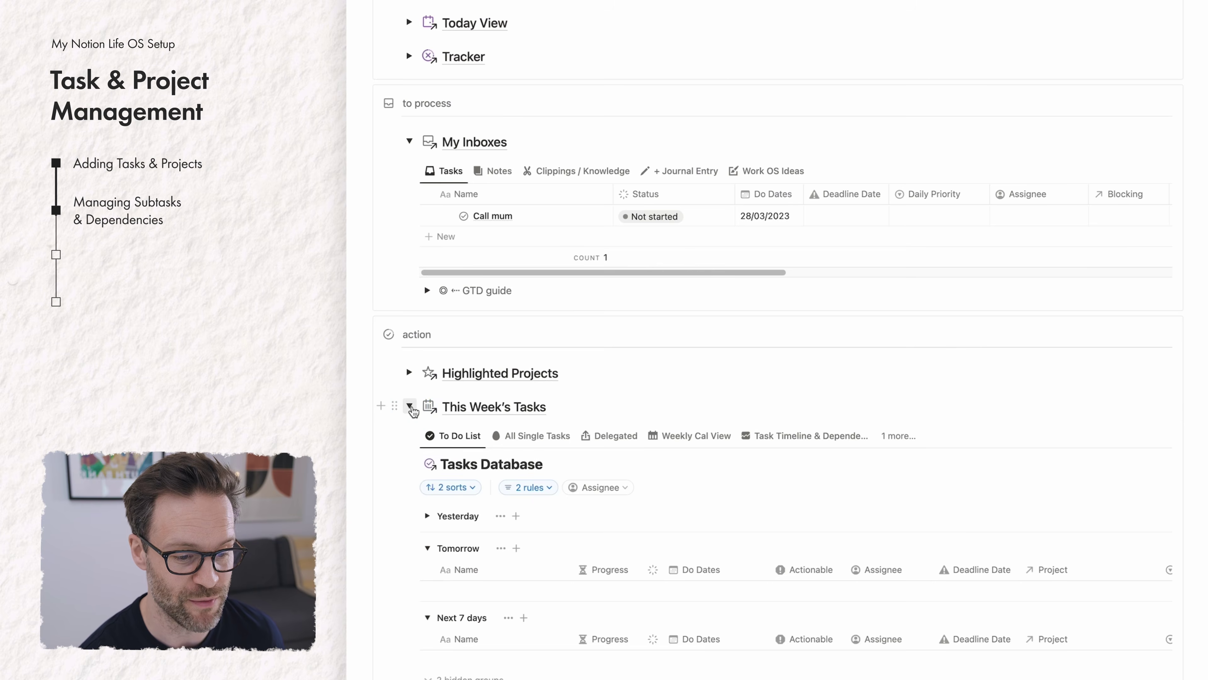
Check the motorcycle task's sub-tasks under Today and switch This Week's Tasks to the All Single Tasks view.
scroll(539, 507, "down", 5)
left_click(445, 383)
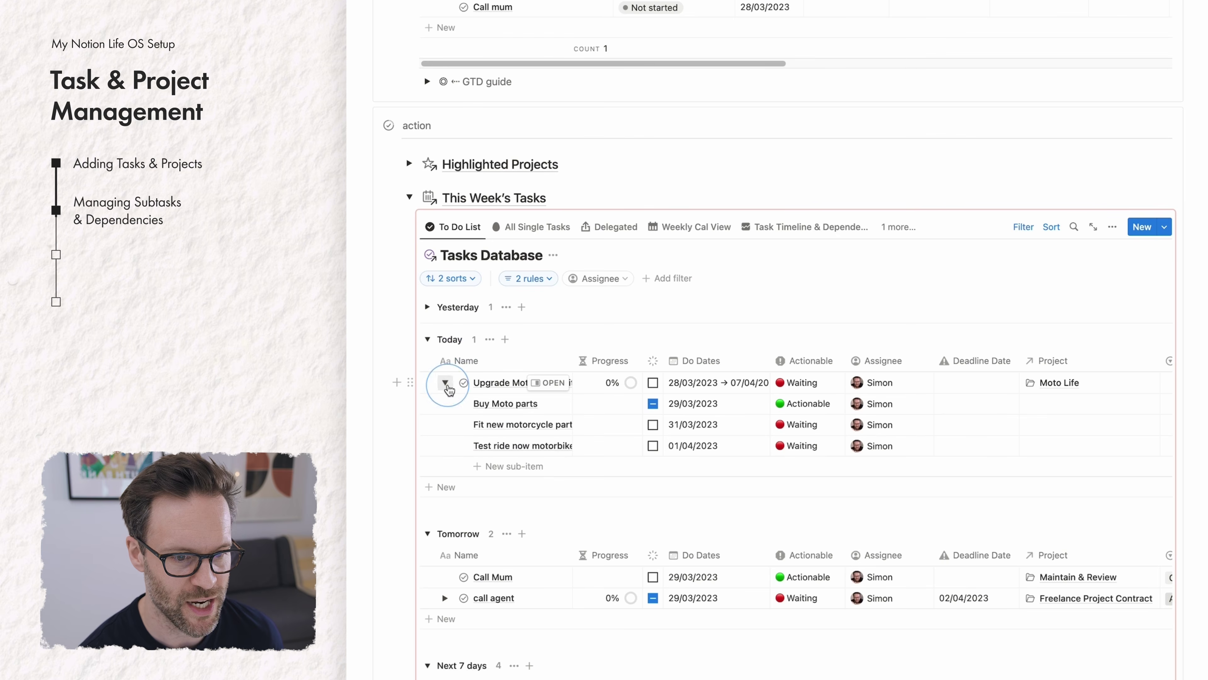
left_click(539, 232)
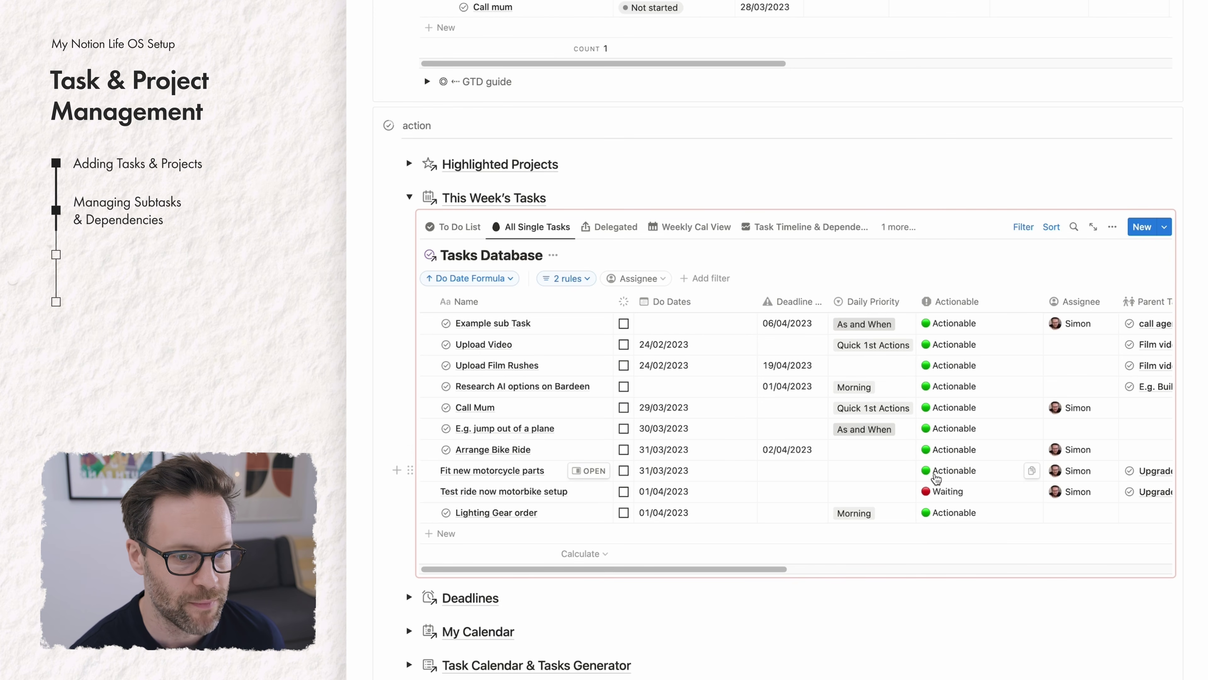
In the To Do List view of This Week's Tasks, set the call agent task's daily priority to The One Thing.
scroll(936, 479, "up", 2)
left_click(455, 227)
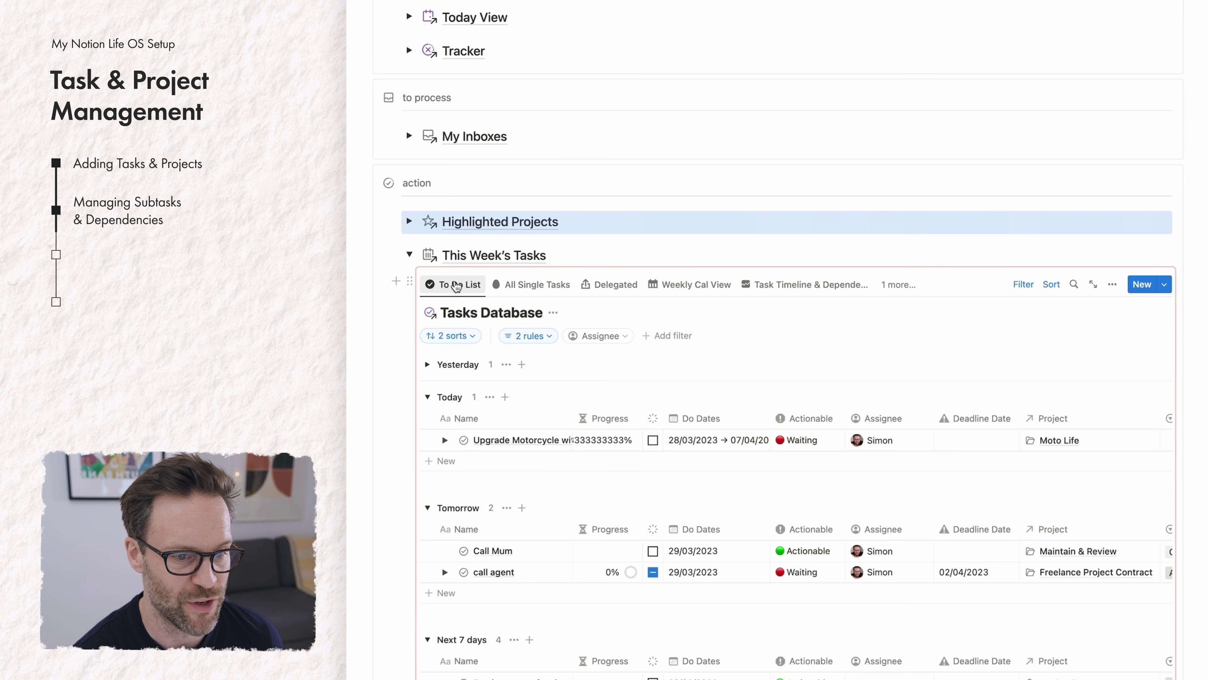
scroll(809, 336, "down", 5)
left_click(809, 338)
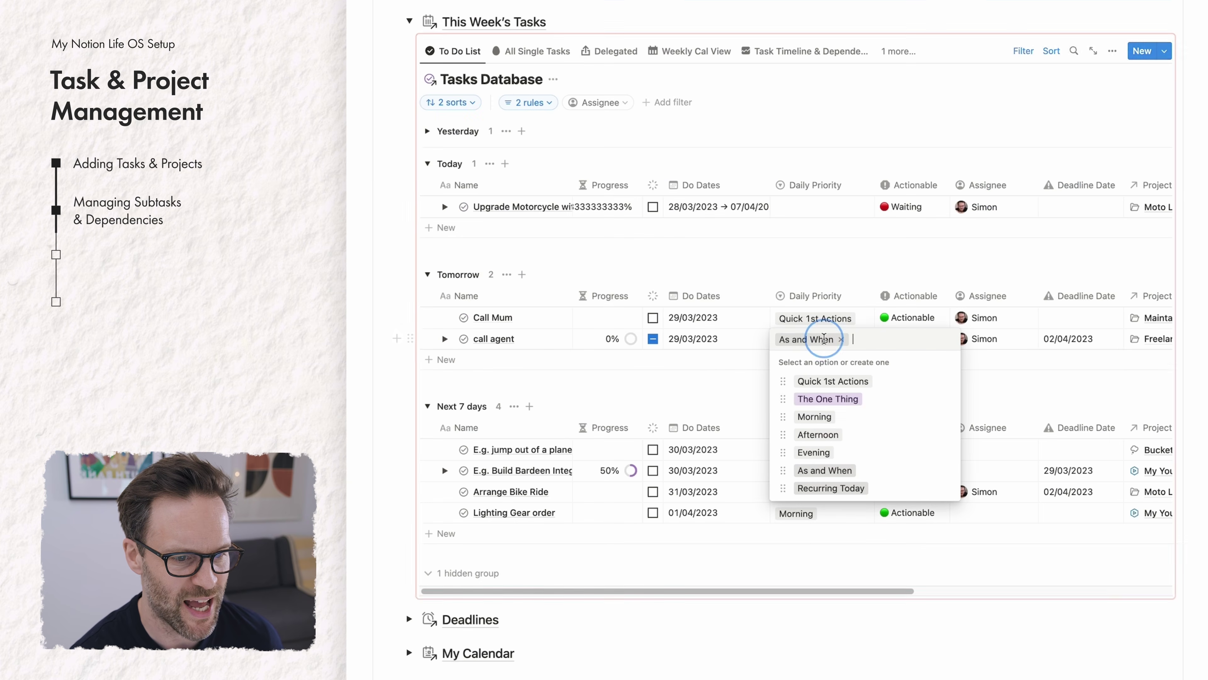
left_click(828, 399)
Set the daily priority of call agent's example sub-task to The One Thing and of Call Mum to Afternoon.
left_click(445, 338)
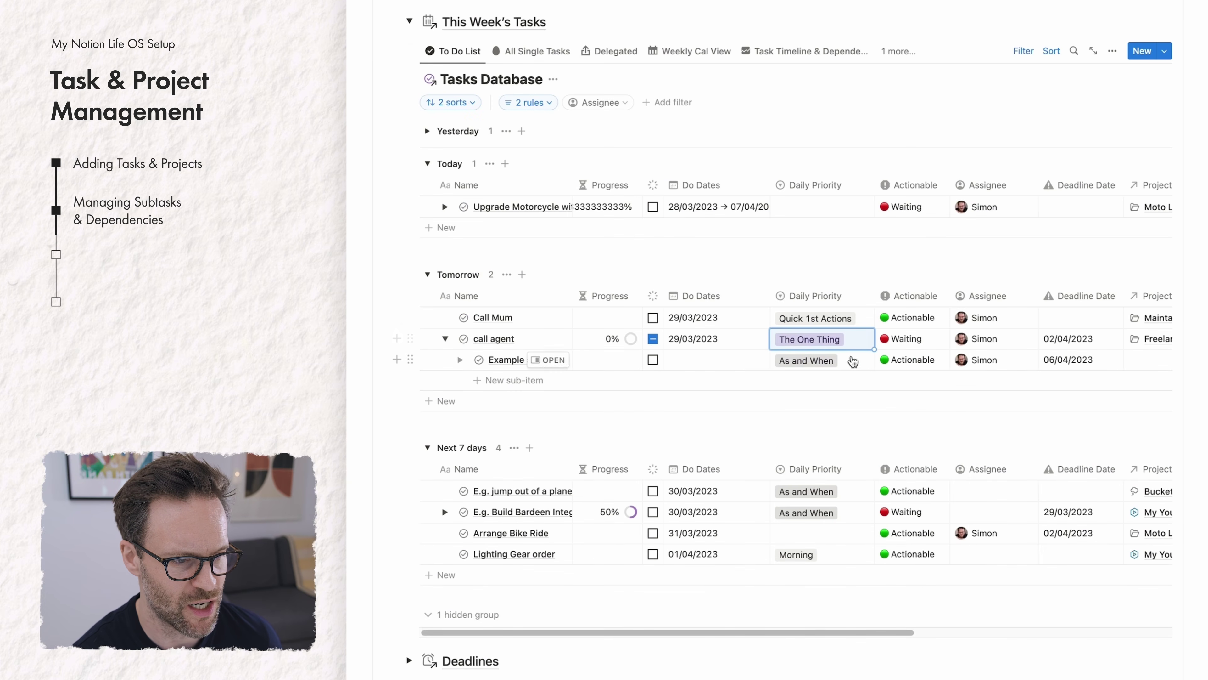
left_click(817, 360)
left_click(842, 421)
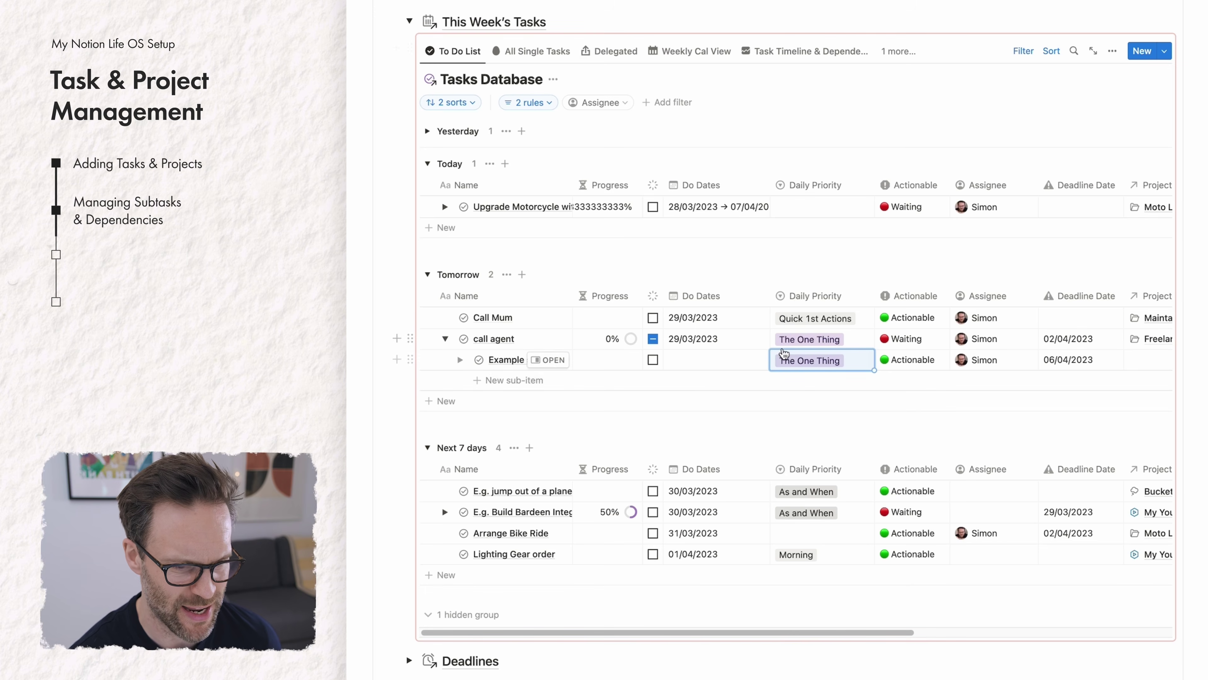
left_click(806, 317)
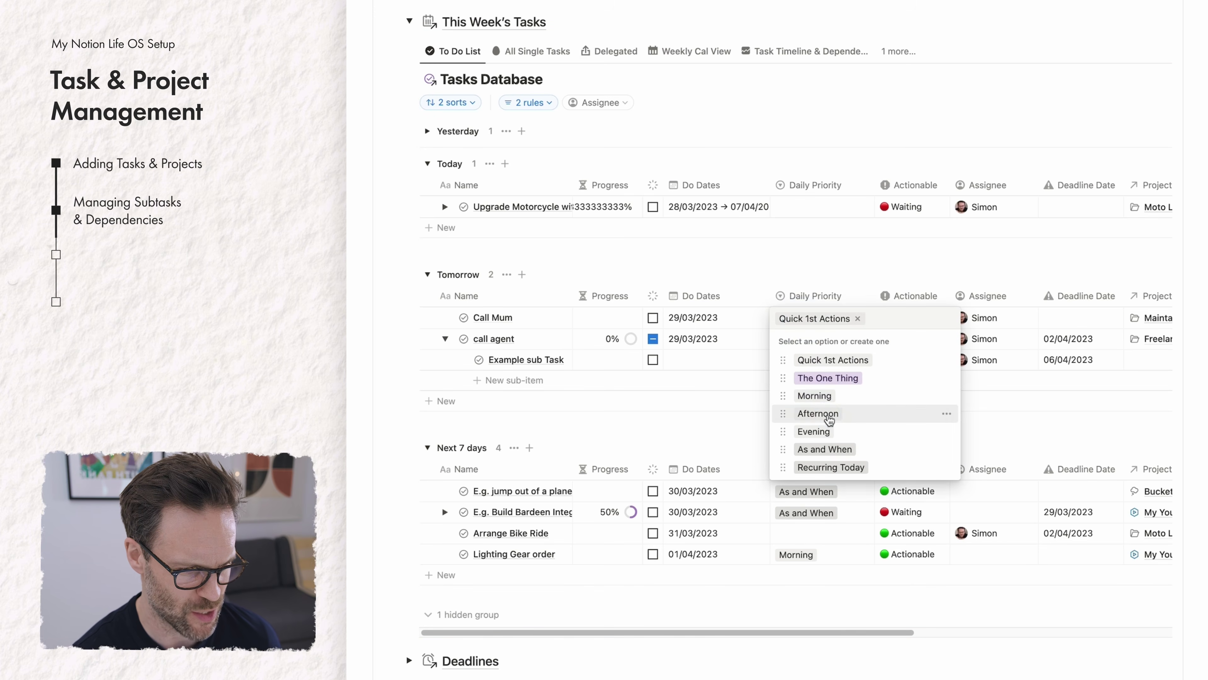
left_click(828, 415)
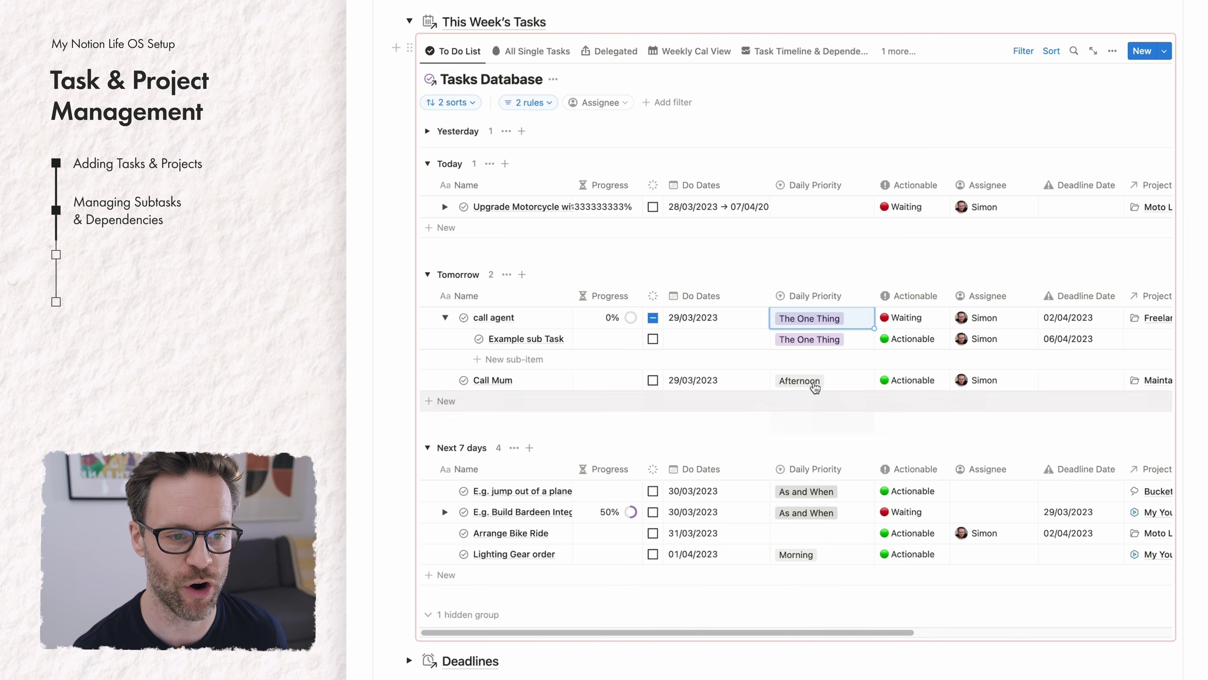
Complete the fitting and test ride sub-tasks of the motorcycle upgrade task under Today.
left_click(445, 206)
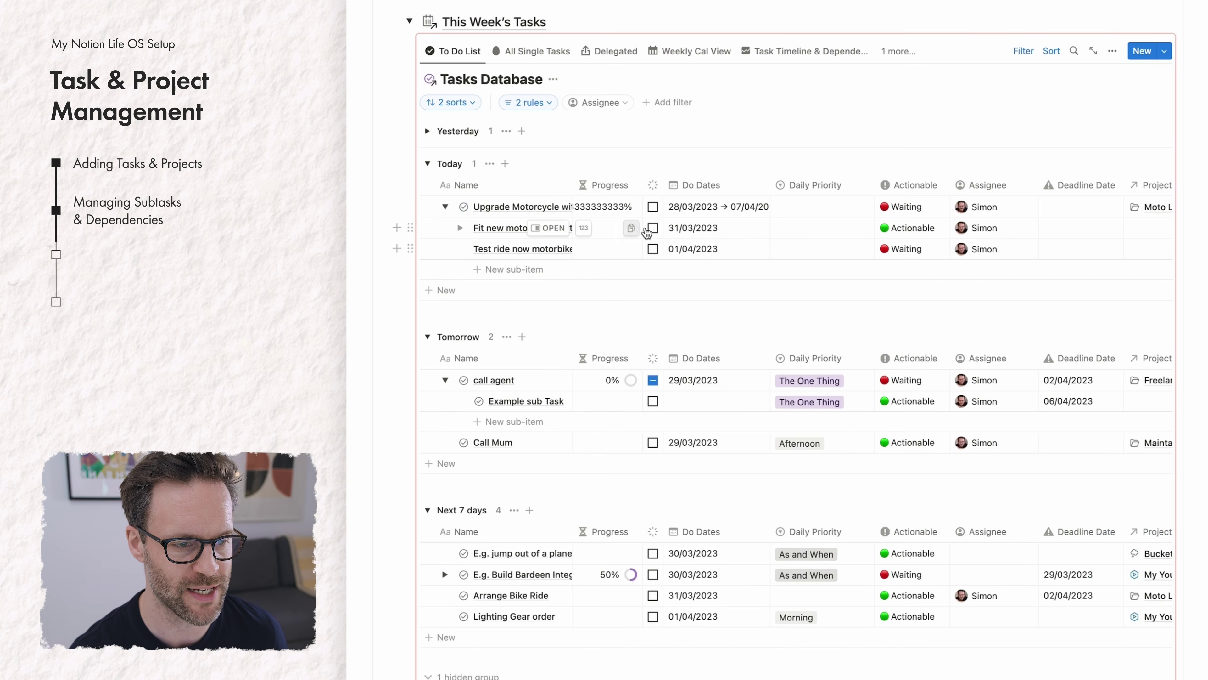
left_click(653, 228)
left_click(653, 228)
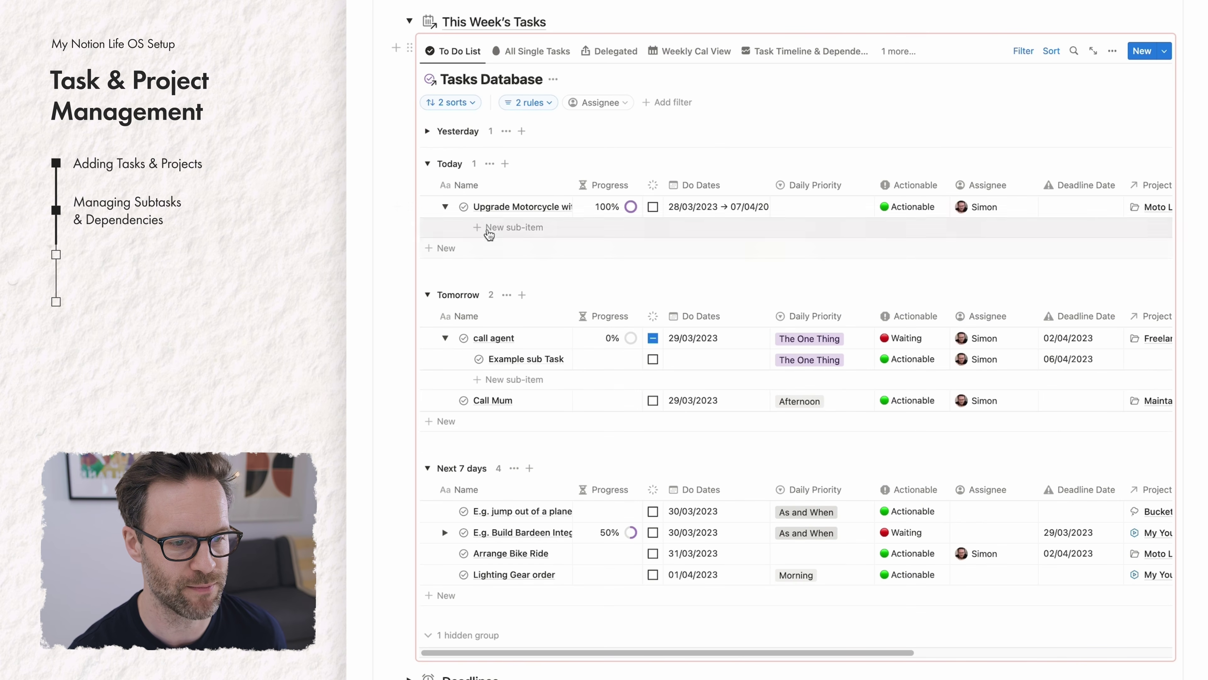
Collapse This Week's Tasks and open the Moto Life project from Highlighted Projects at its task list.
left_click(405, 21)
scroll(472, 116, "up", 6)
scroll(469, 125, "down", 1)
left_click(411, 378)
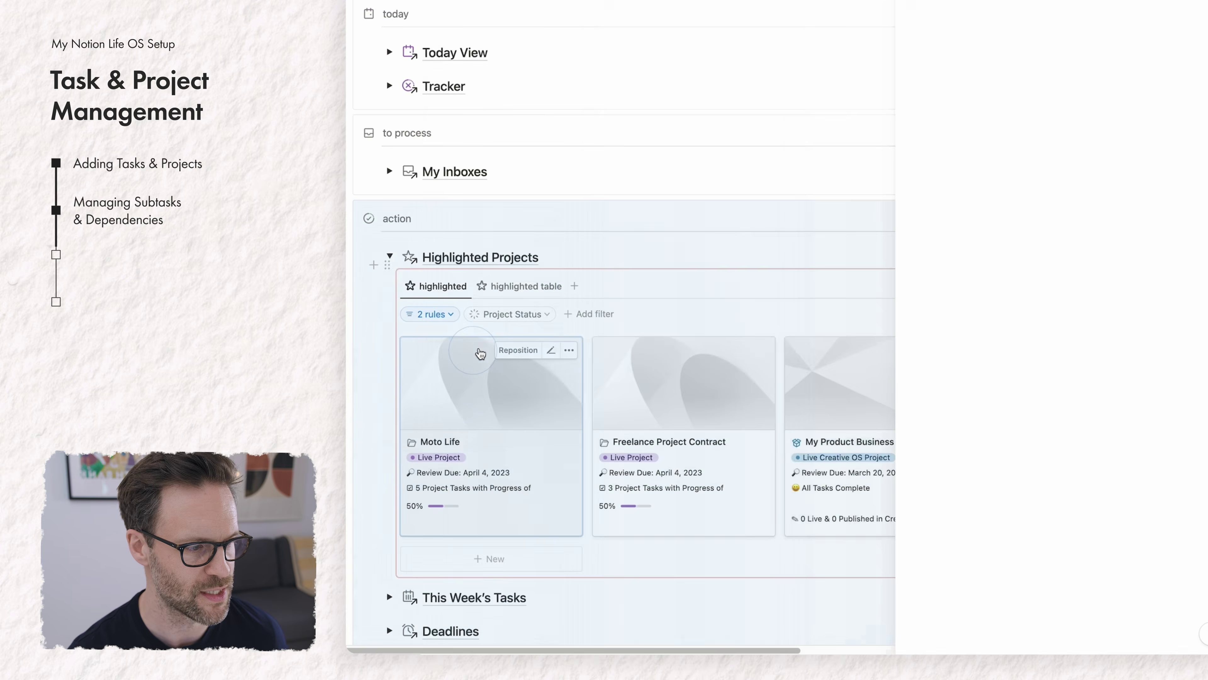
left_click(485, 351)
scroll(528, 267, "down", 7)
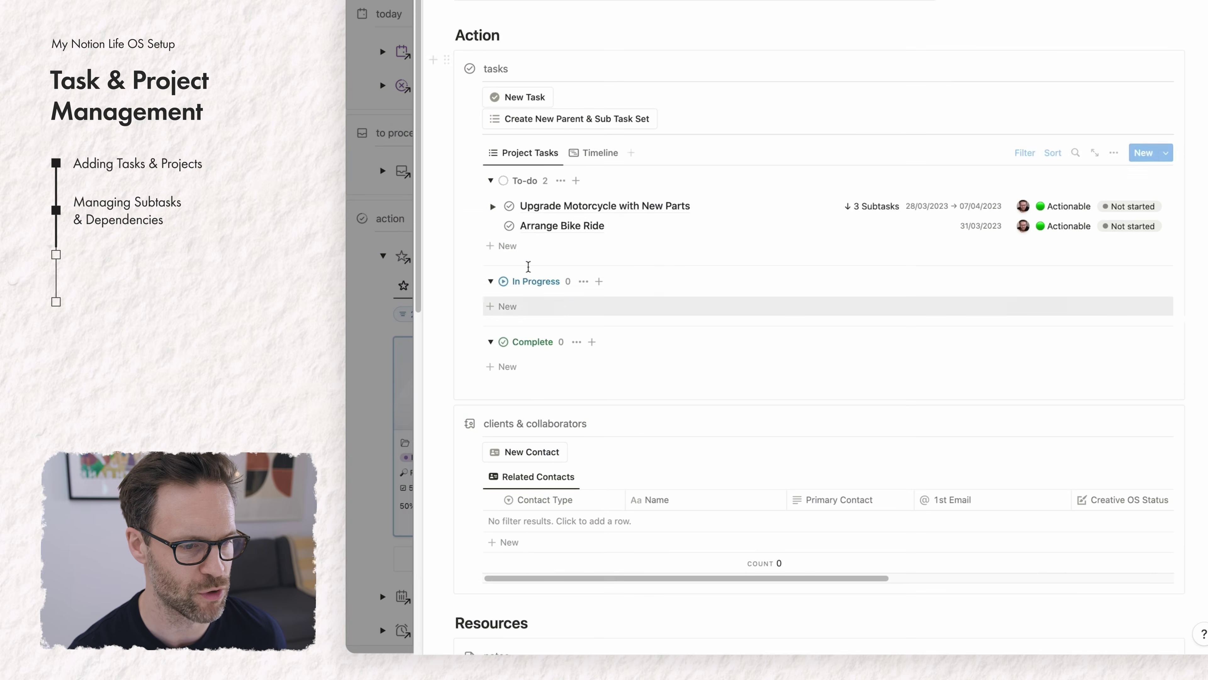
Expand the Upgrade Motorcycle with New Parts task's sub-tasks and set the parent task's status to Done.
left_click(493, 206)
left_click(1127, 206)
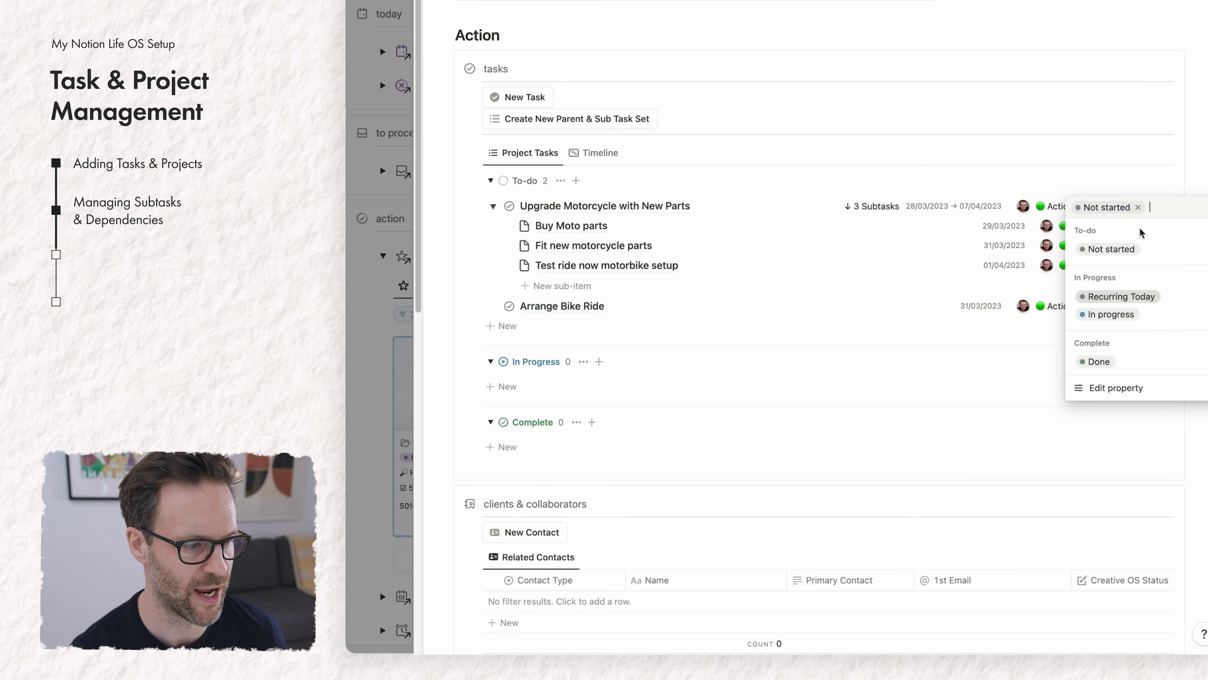
left_click(1098, 361)
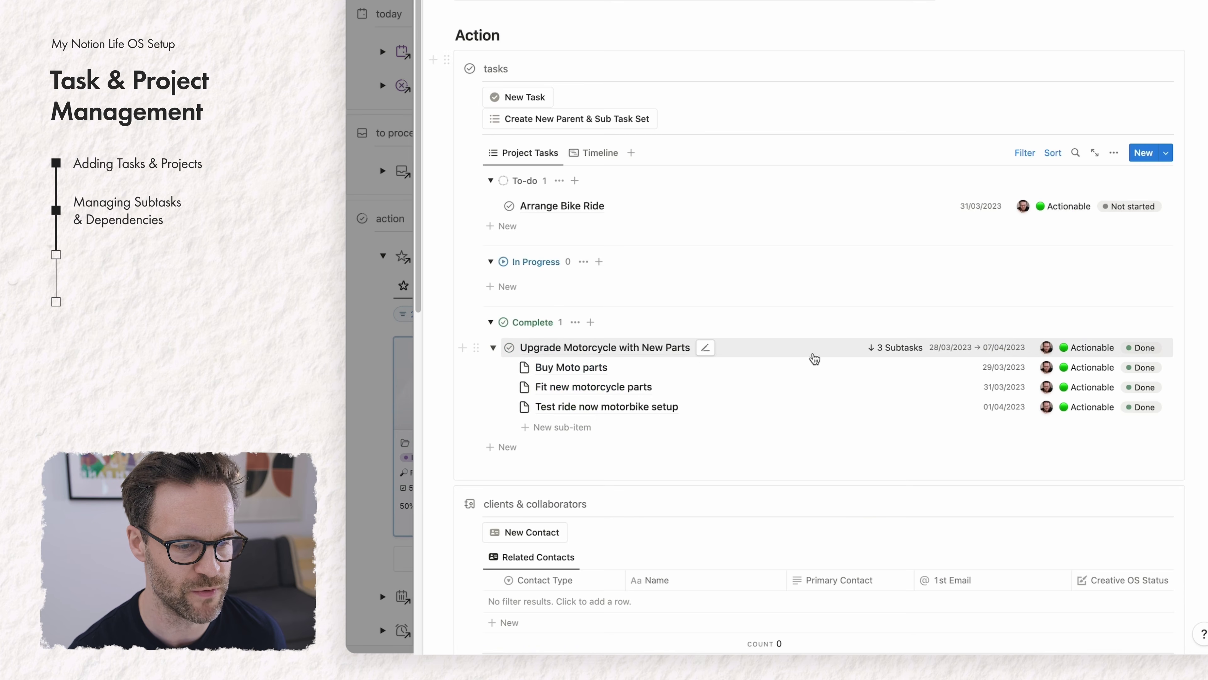
Leave the Moto Life project, collapse Highlighted Projects and expand This Week's Tasks.
scroll(712, 202, "up", 15)
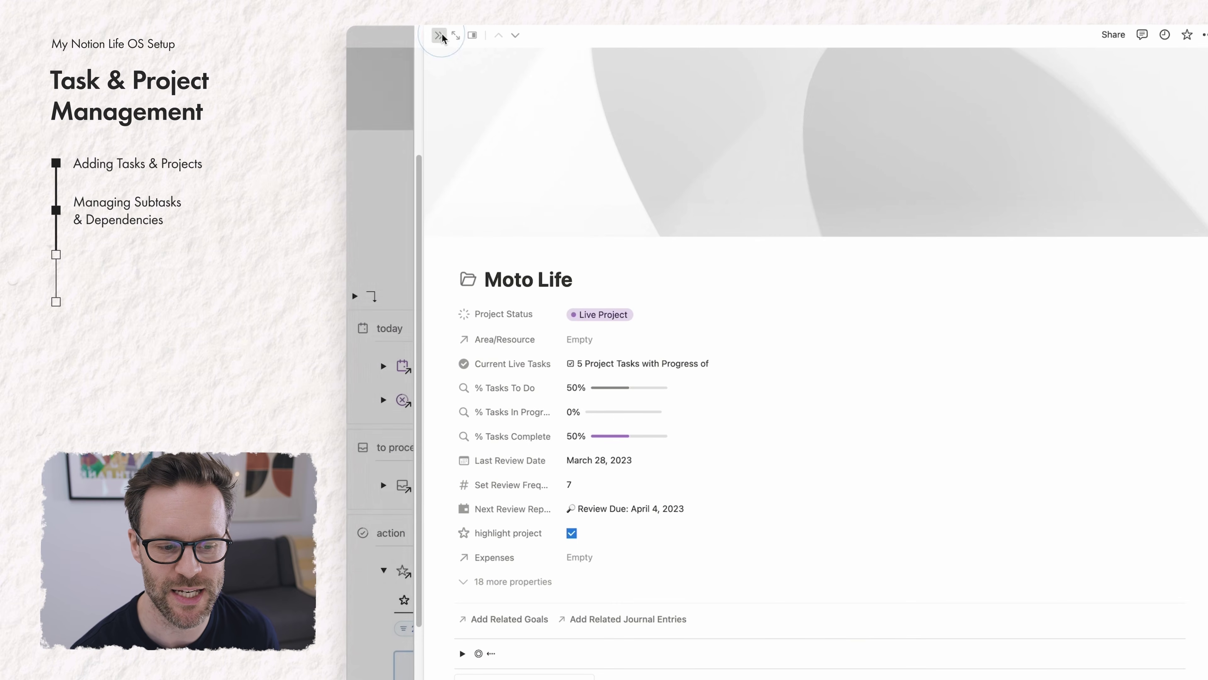
left_click(440, 36)
left_click(410, 196)
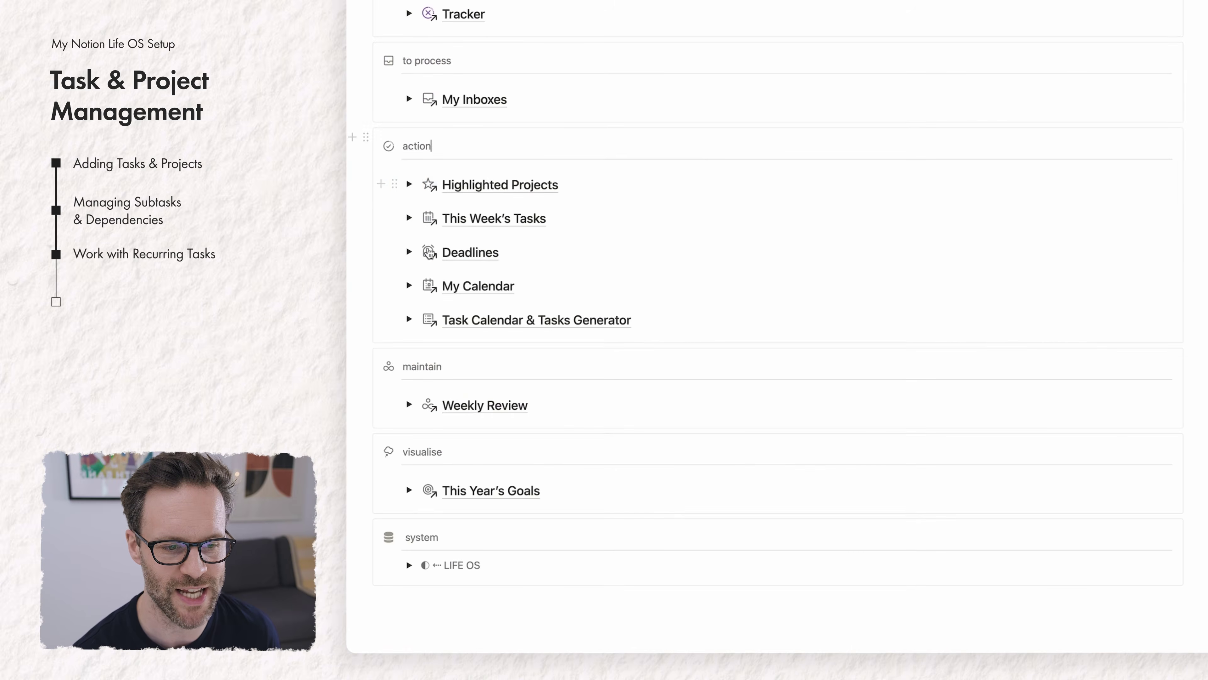
left_click(408, 214)
scroll(796, 395, "down", 3)
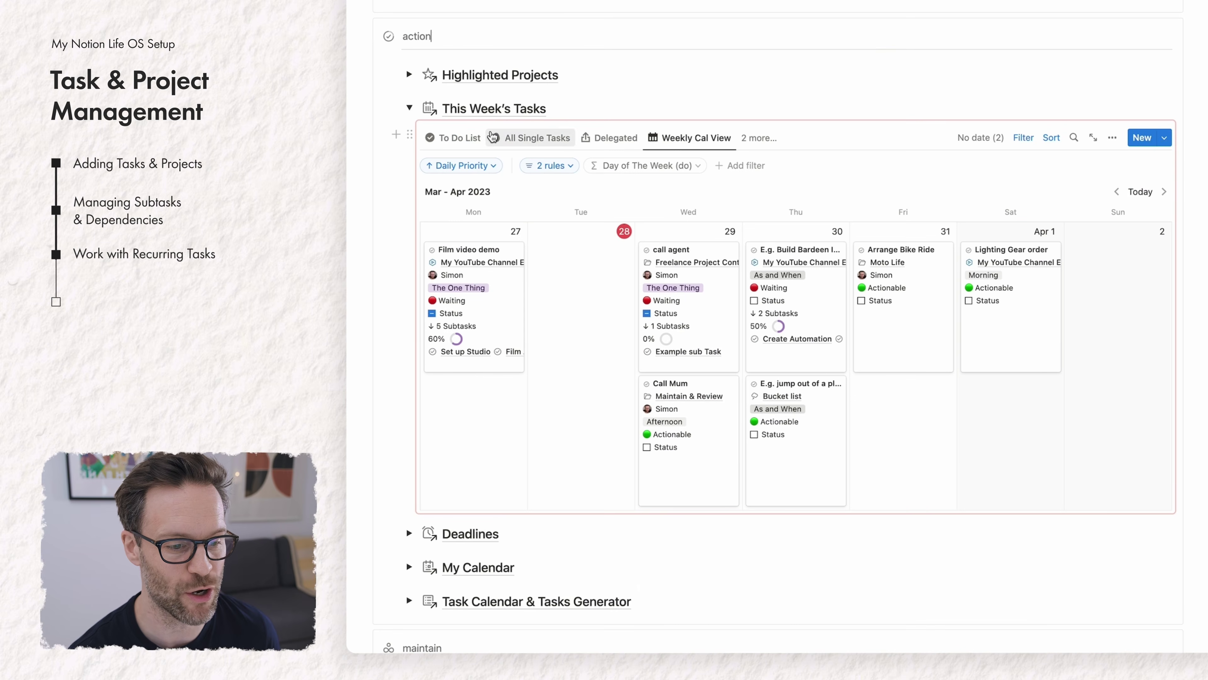
Duplicate the Duplicate for New Recurring Task template and name the copy Do The Weekly Review.
left_click(1164, 138)
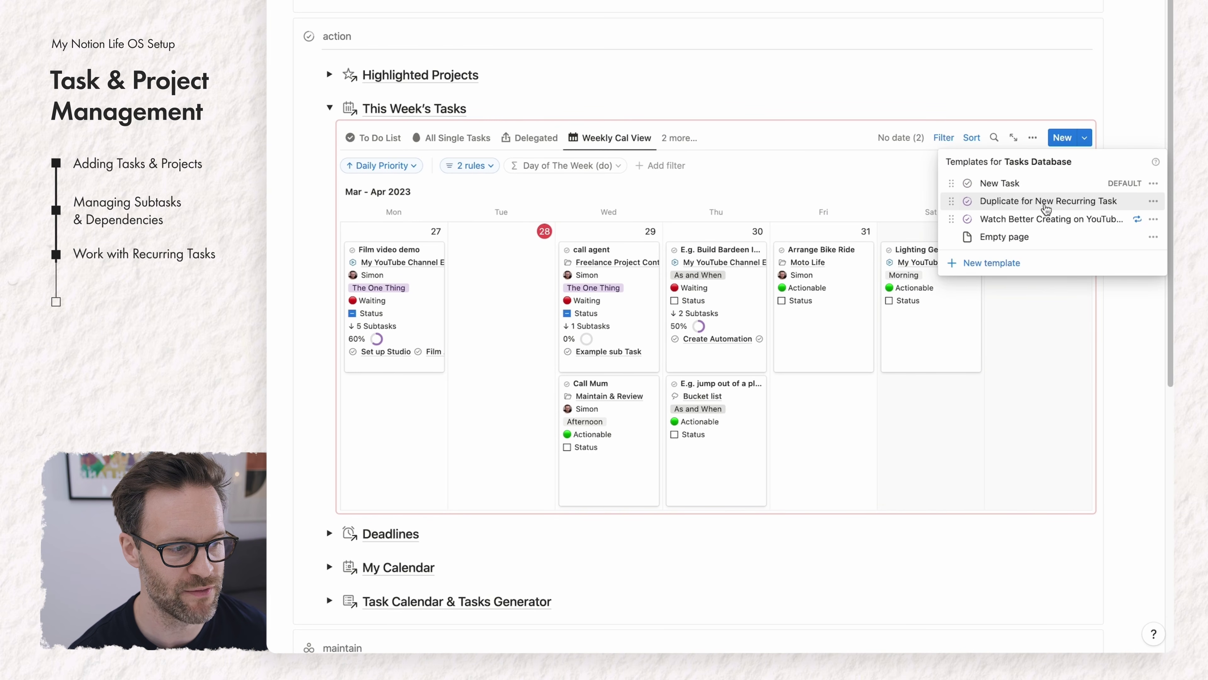
left_click(1161, 202)
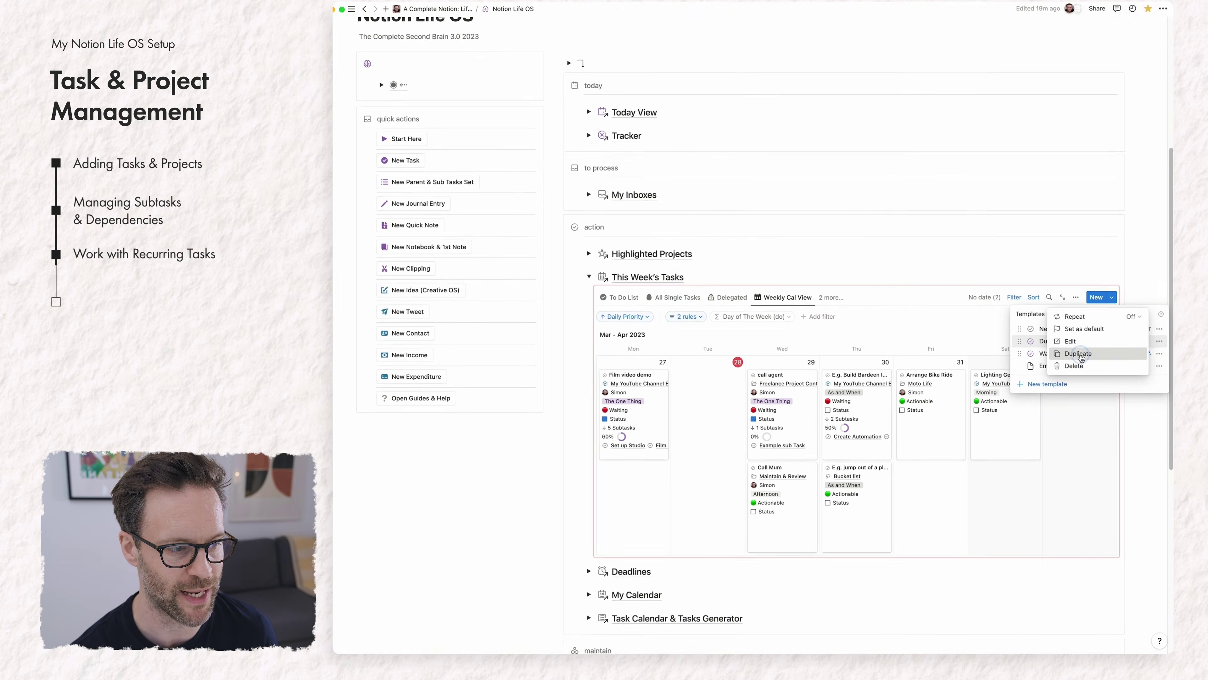
left_click(1079, 354)
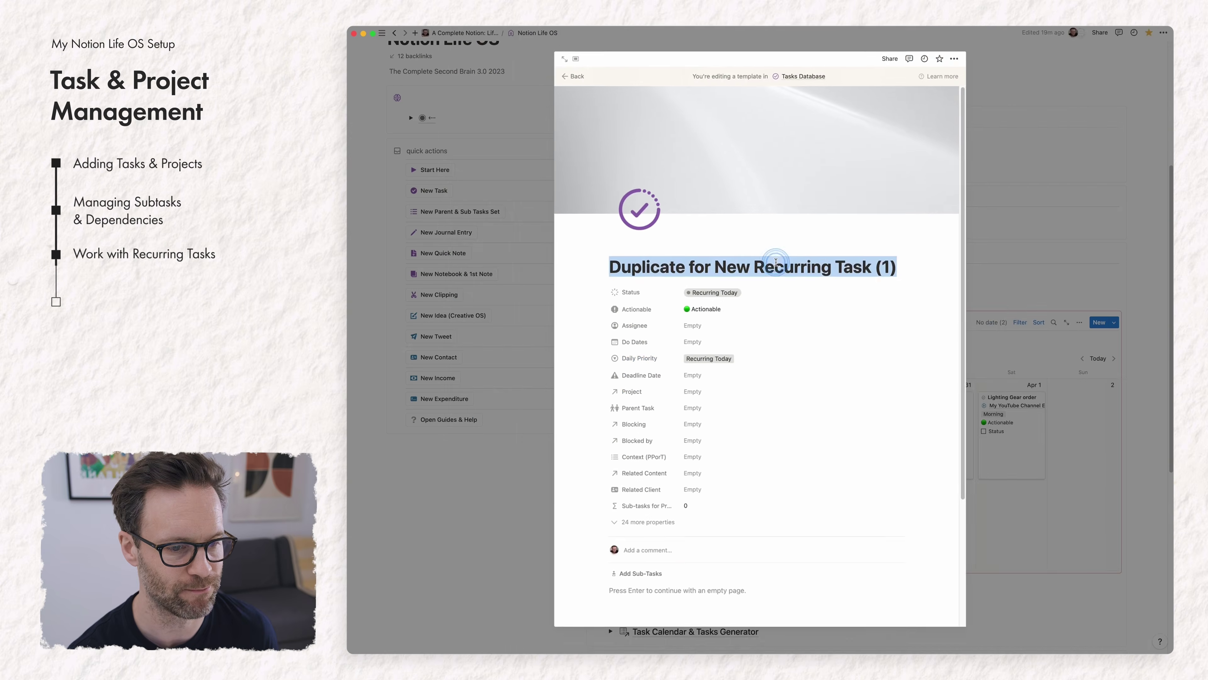
type("Do The Weekly Review")
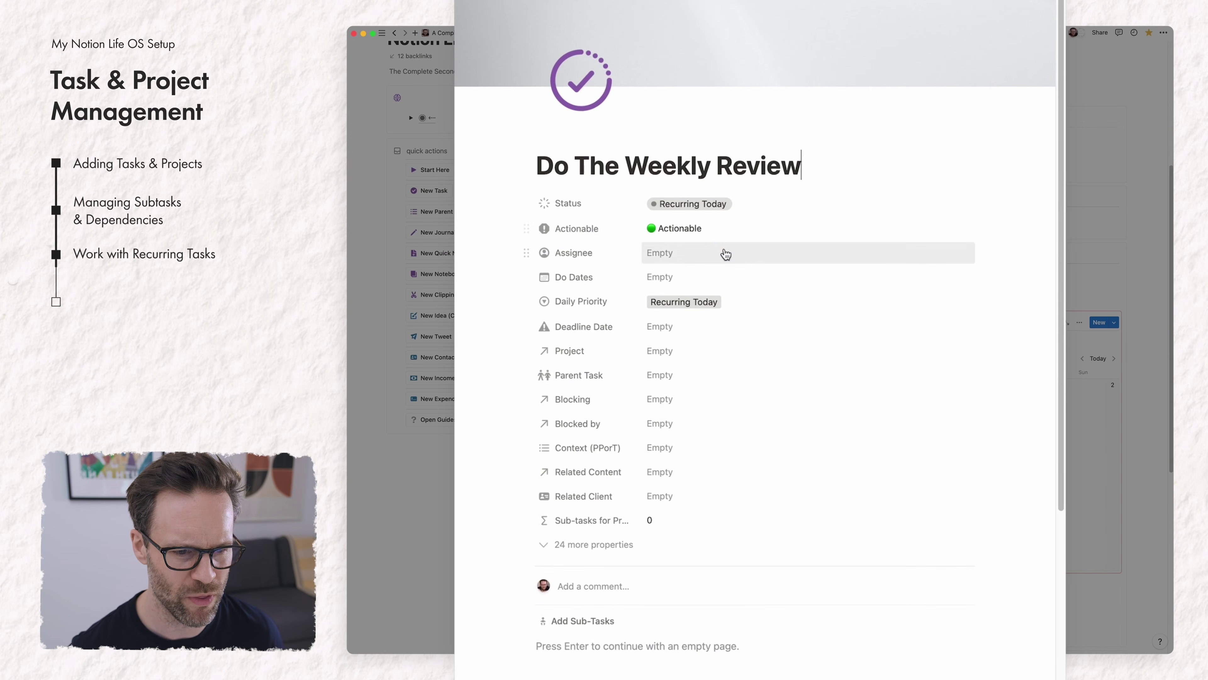
Set the assignee of the Do The Weekly Review template, link it to the Maintain & Review project and close it.
left_click(695, 255)
left_click(688, 291)
left_click(817, 224)
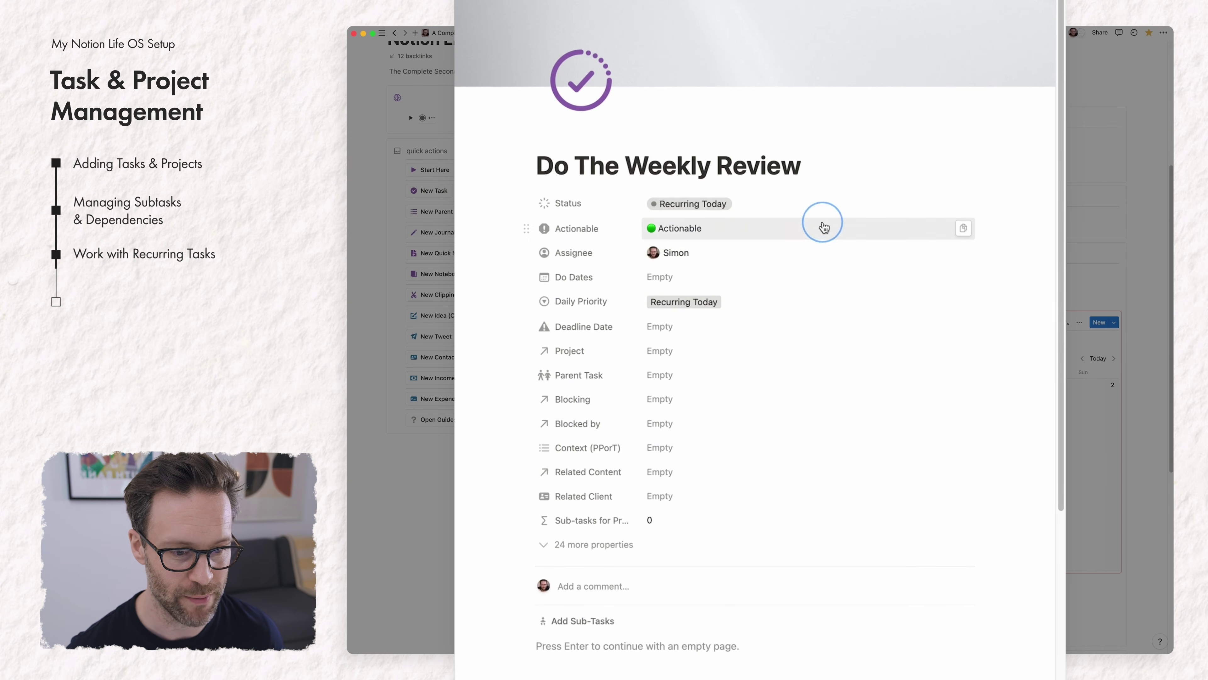
left_click(659, 351)
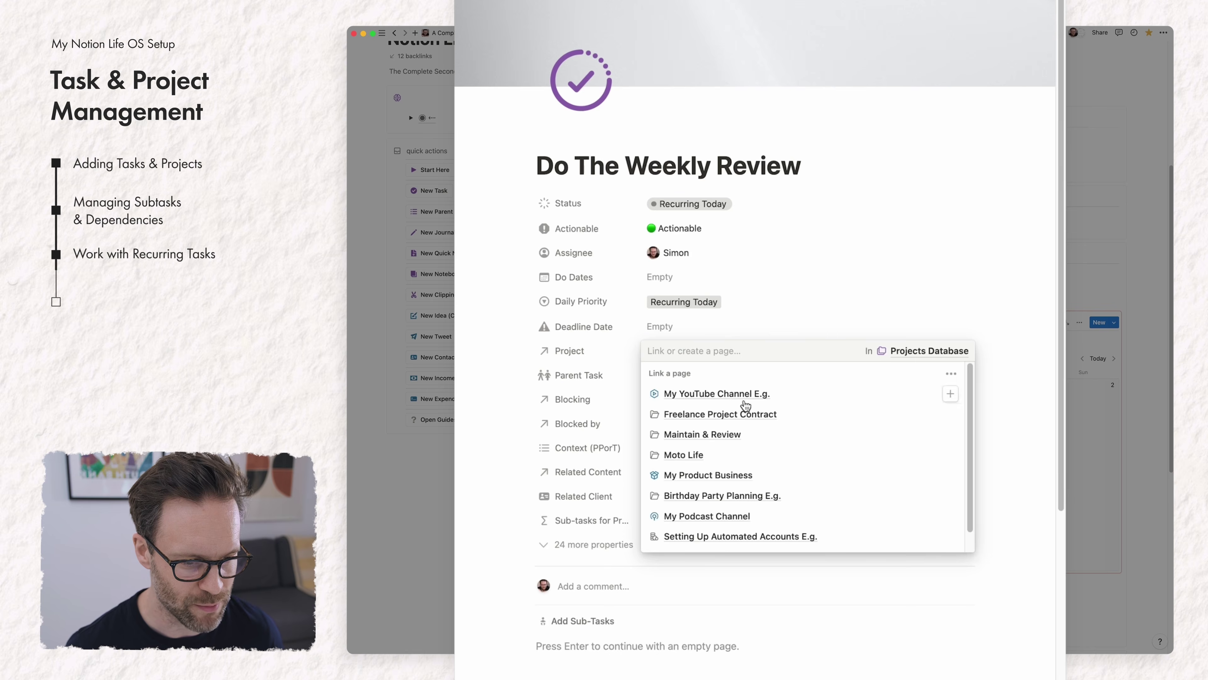
left_click(698, 445)
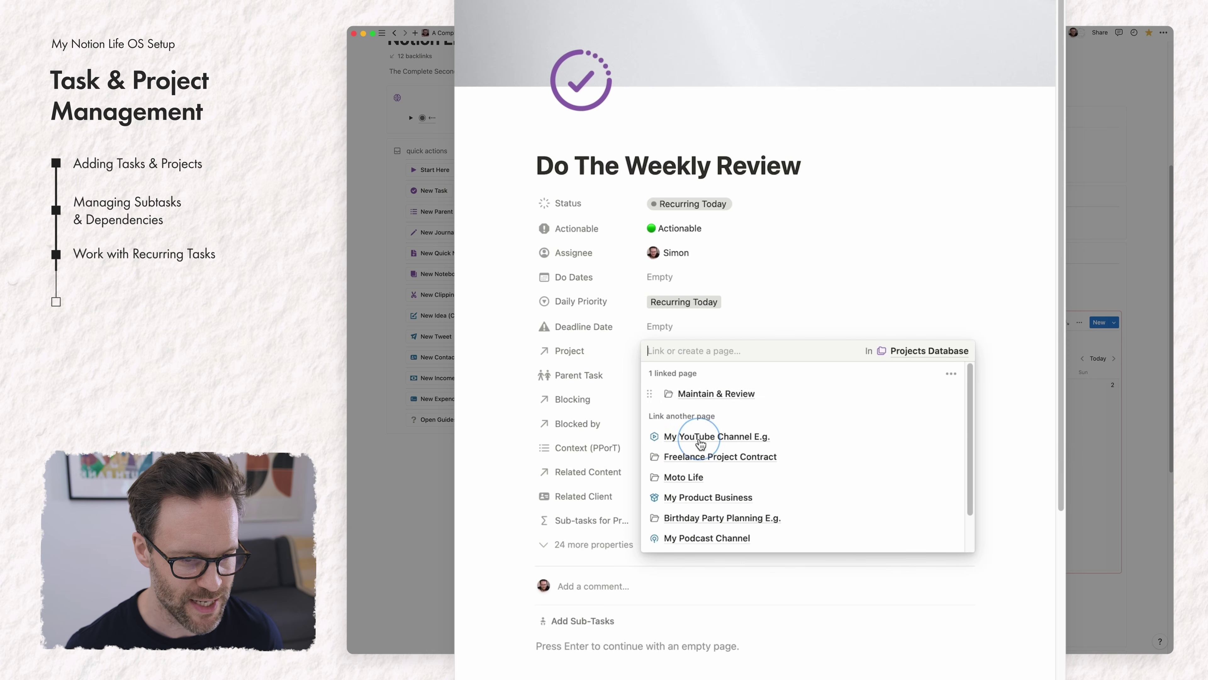
left_click(860, 312)
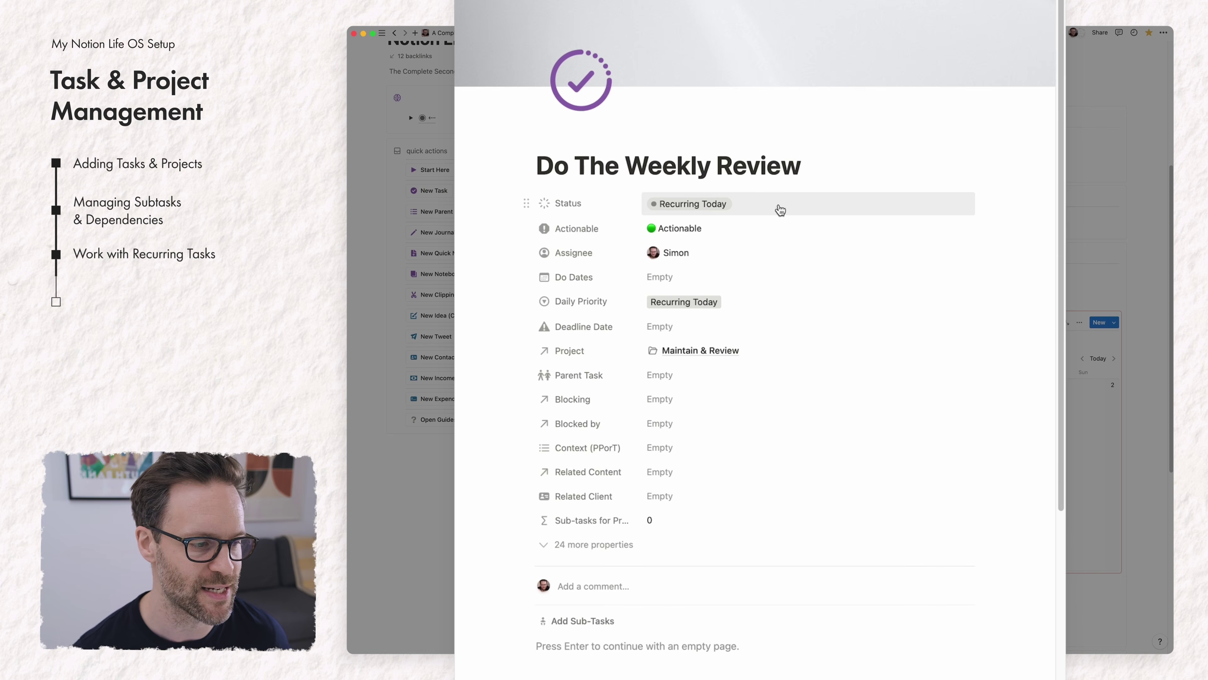
left_click(1087, 276)
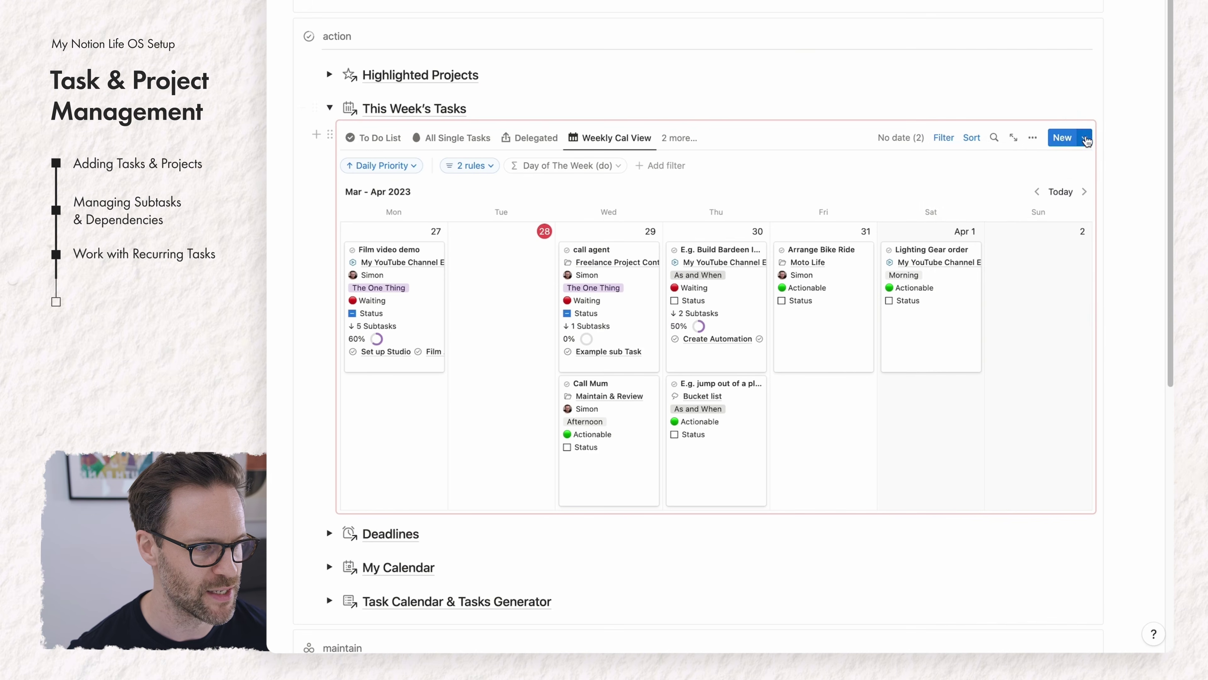
Set the Do The Weekly Review template to repeat every 1 week on Fridays only and save the schedule.
left_click(1114, 322)
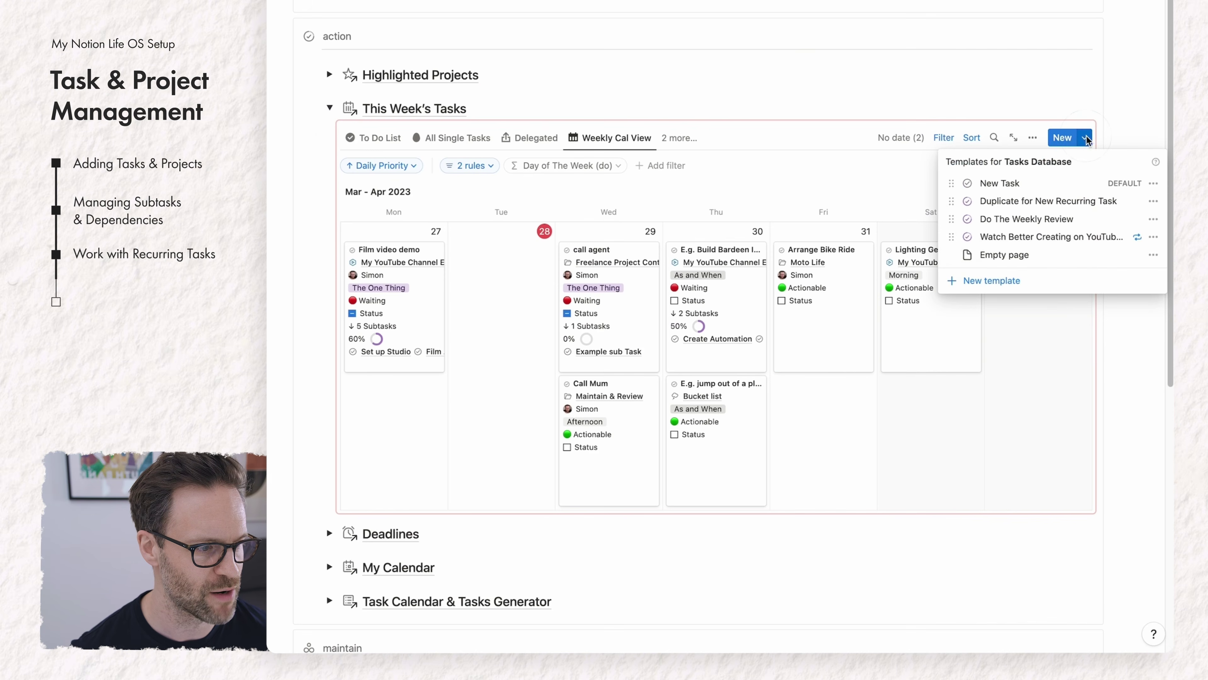
left_click(1154, 219)
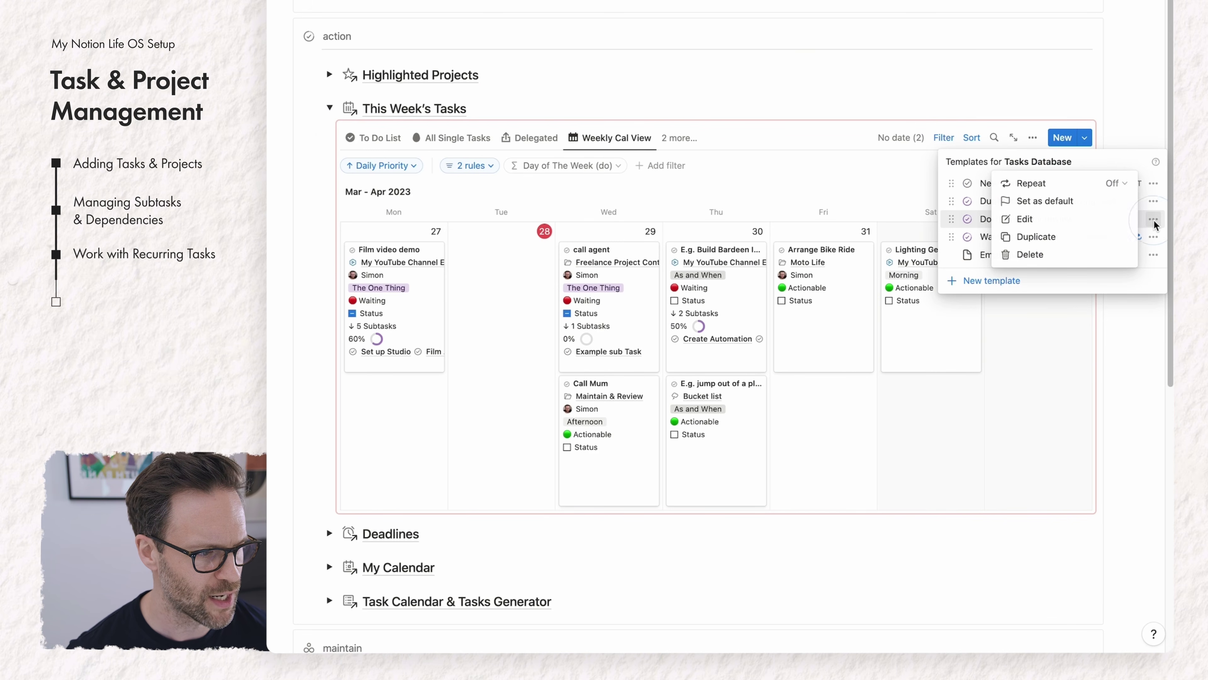
left_click(1044, 188)
left_click(1041, 220)
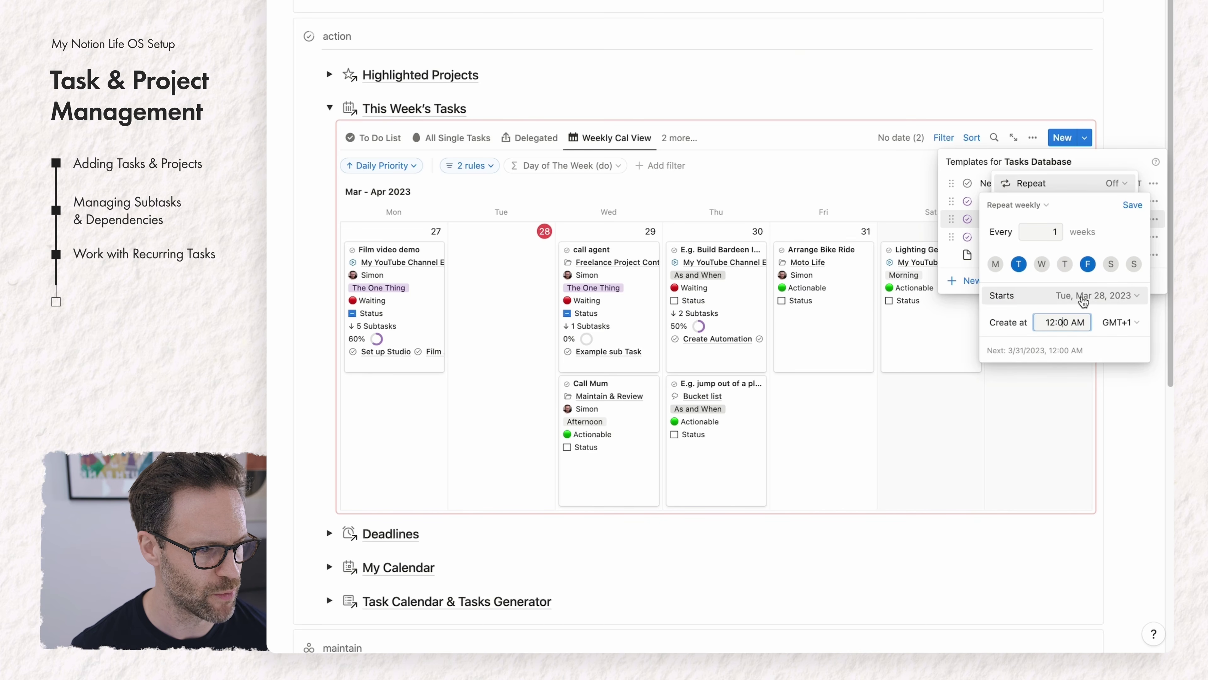
left_click(1019, 263)
left_click(1133, 205)
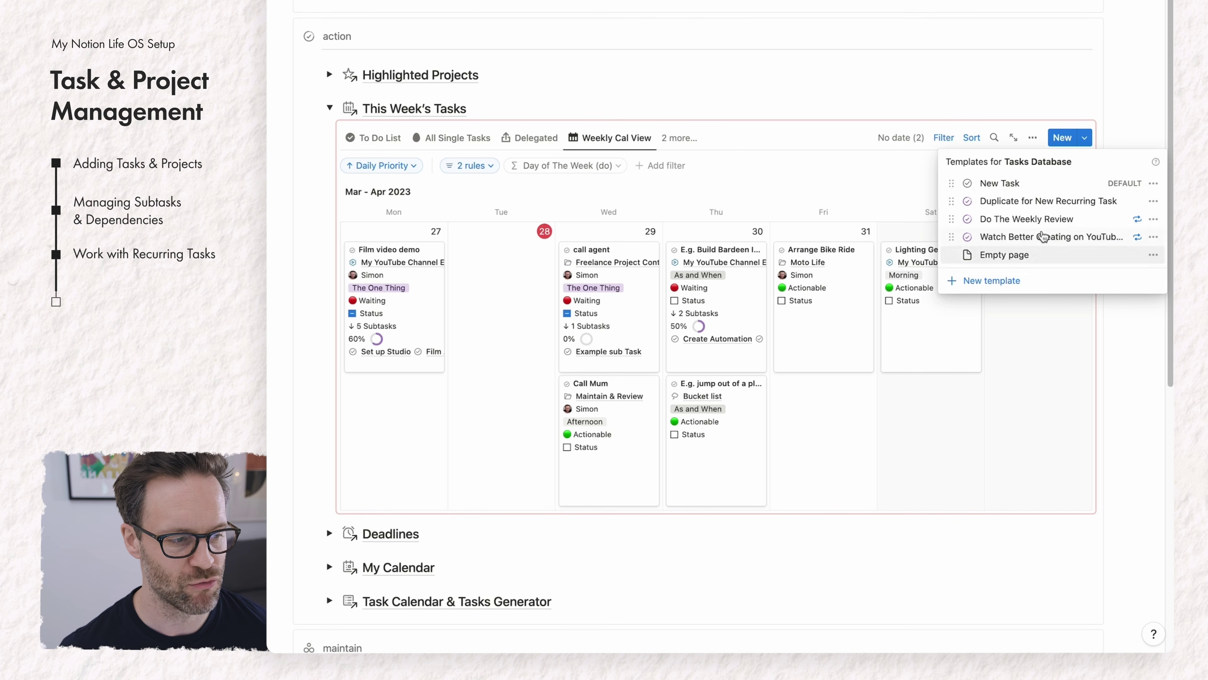
left_click(1032, 404)
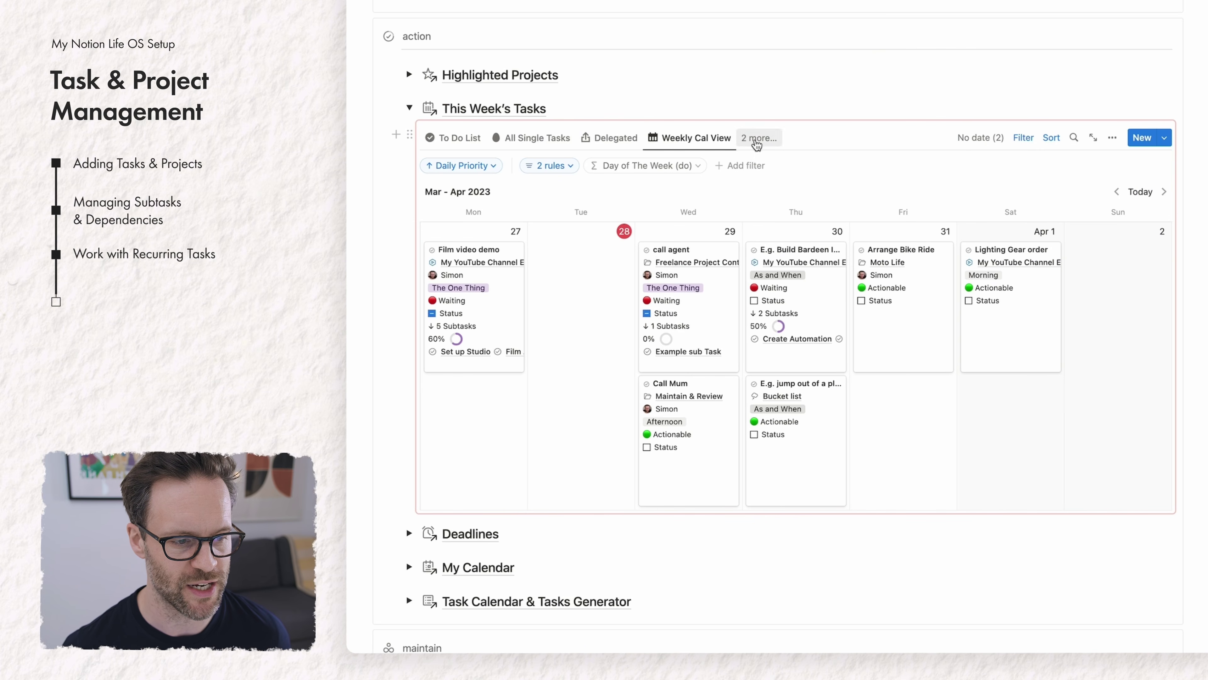
Switch This Week's Tasks to the Recurring Tasks Due view and open its filters.
left_click(760, 138)
left_click(745, 278)
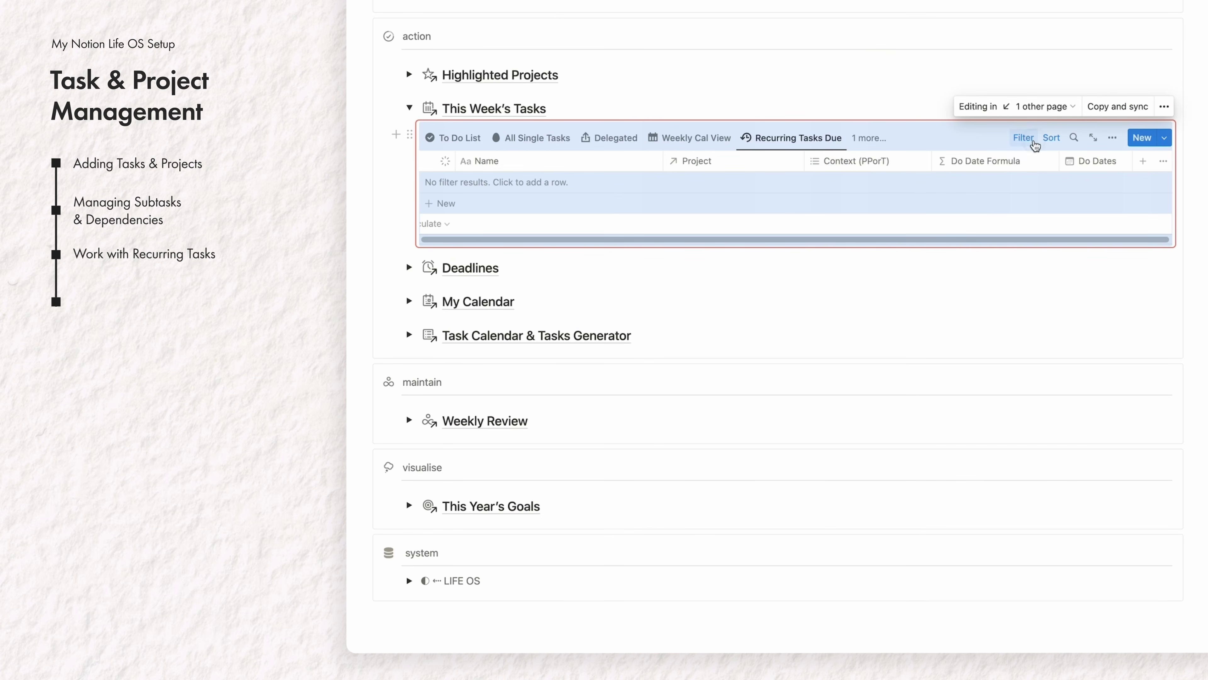
left_click(1023, 137)
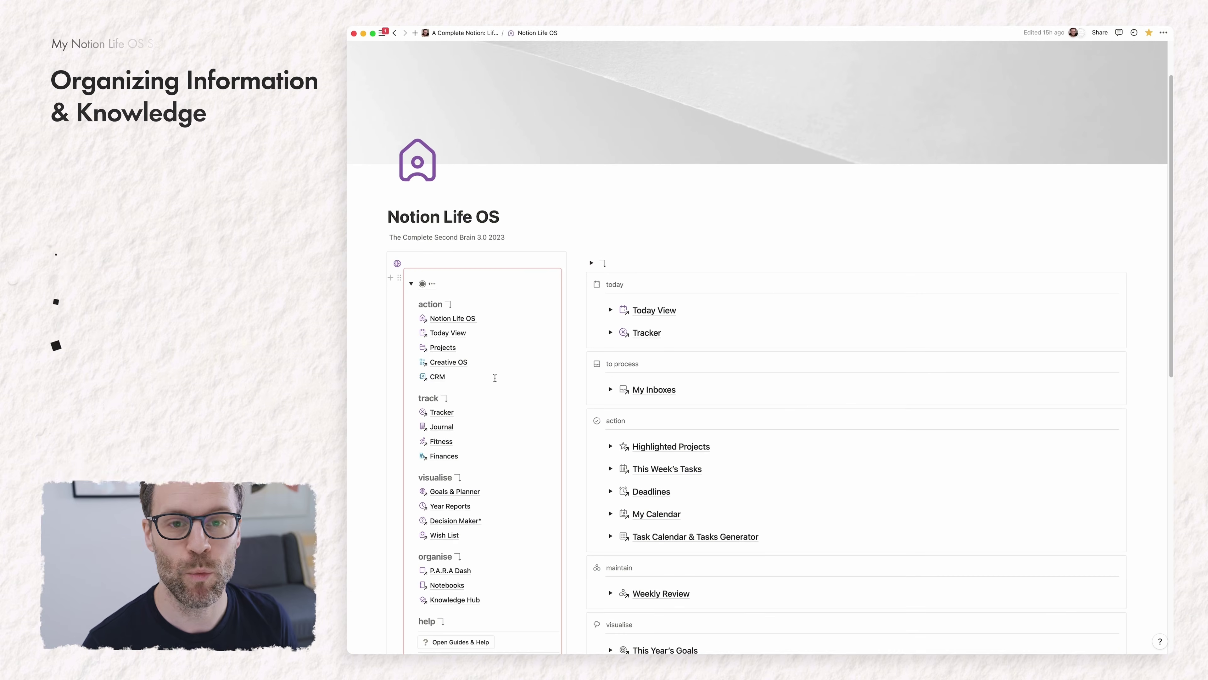
Go to the Knowledge Hub and expand the all knowledge & clippings and waiting / reading list sections.
scroll(494, 377, "down", 2)
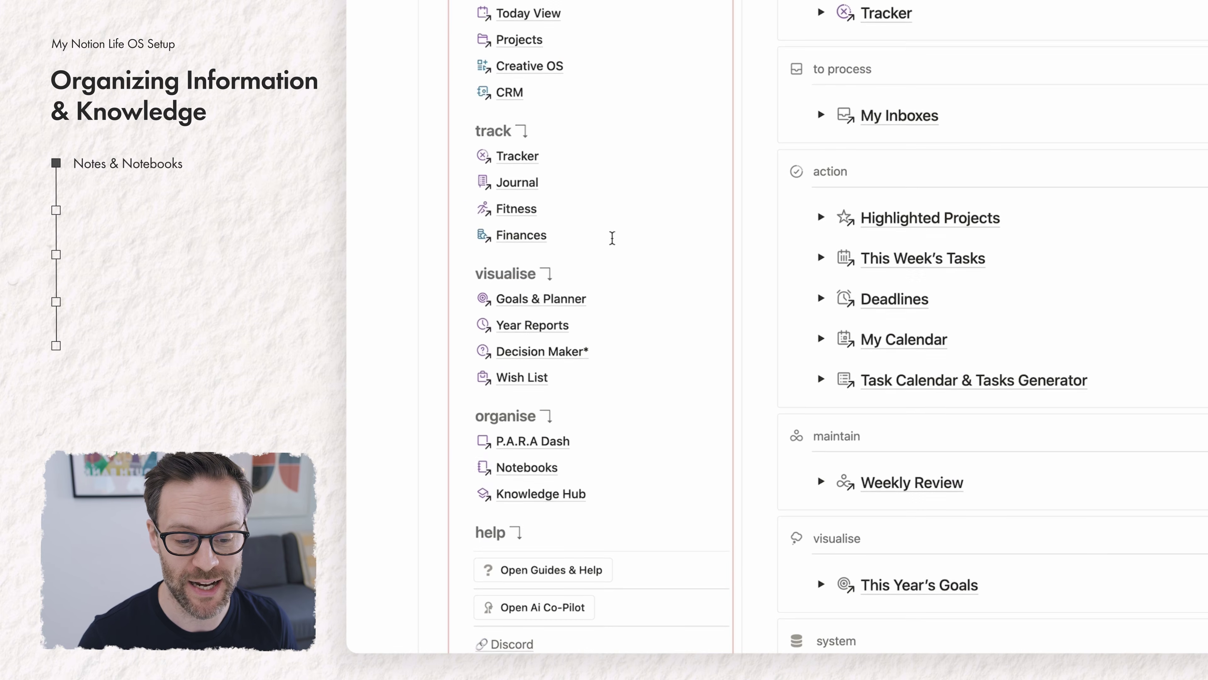
left_click(545, 500)
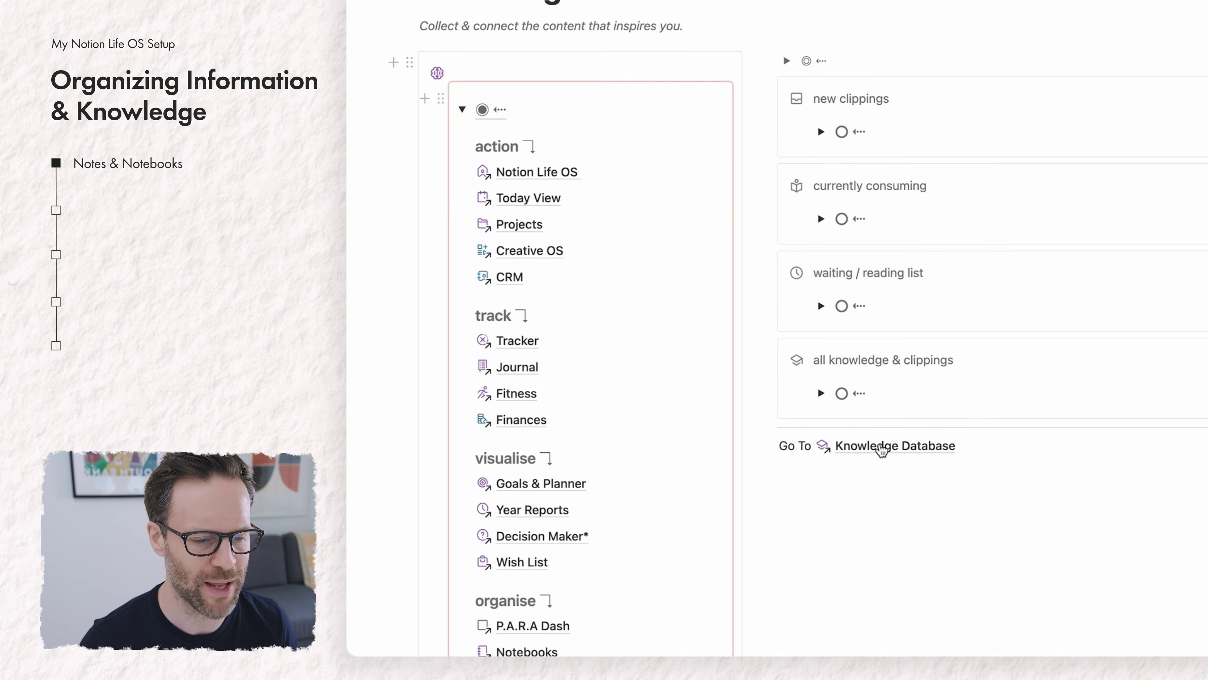
scroll(822, 359, "up", 2)
left_click(822, 453)
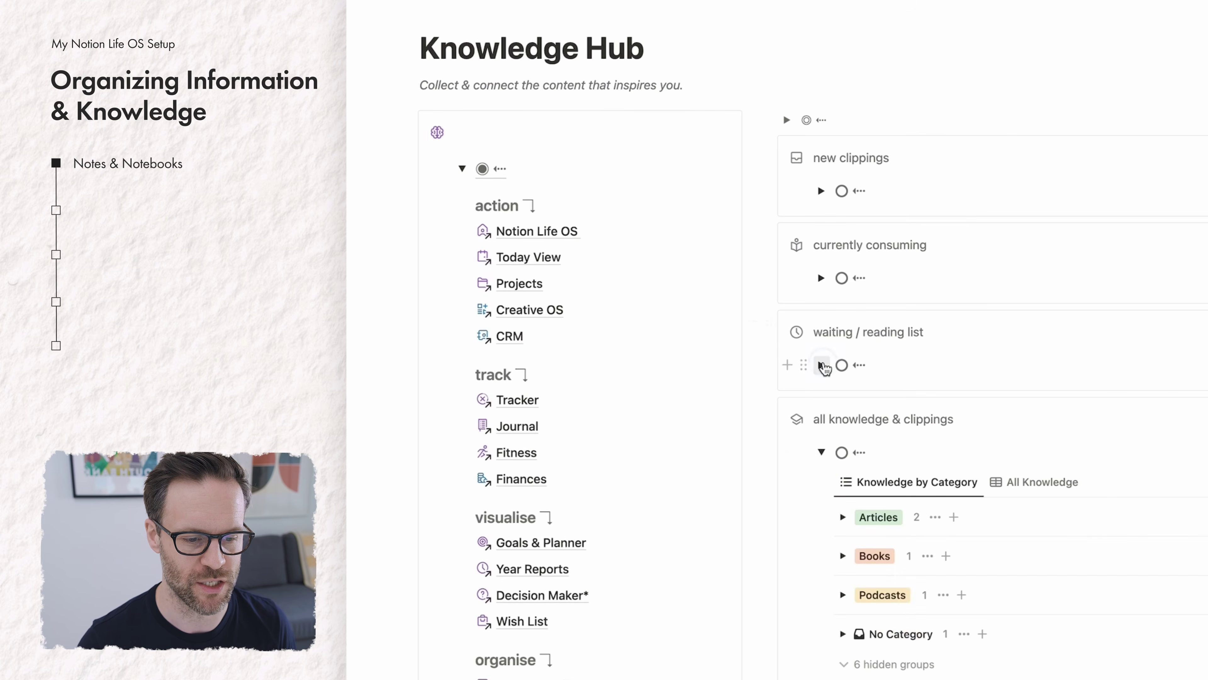
left_click(821, 365)
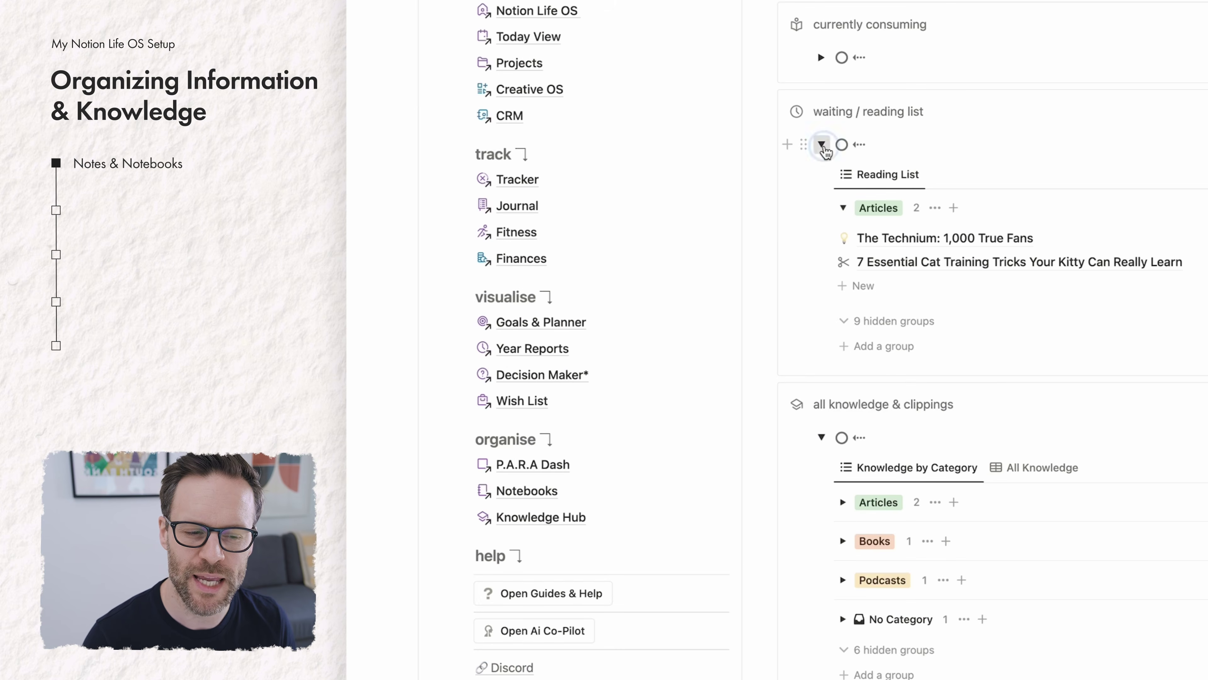
Collapse the reading list and all knowledge & clippings sections, go to the Notebooks page and collapse its navigation list.
left_click(822, 144)
left_click(822, 232)
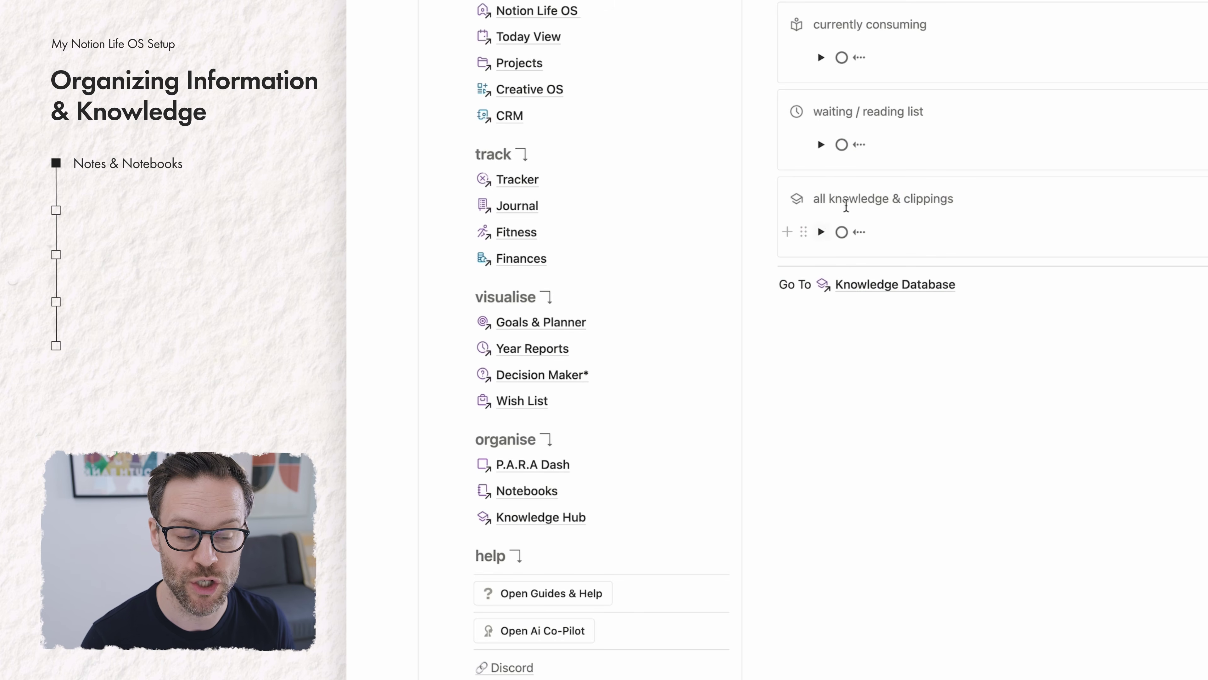
scroll(547, 452, "down", 3)
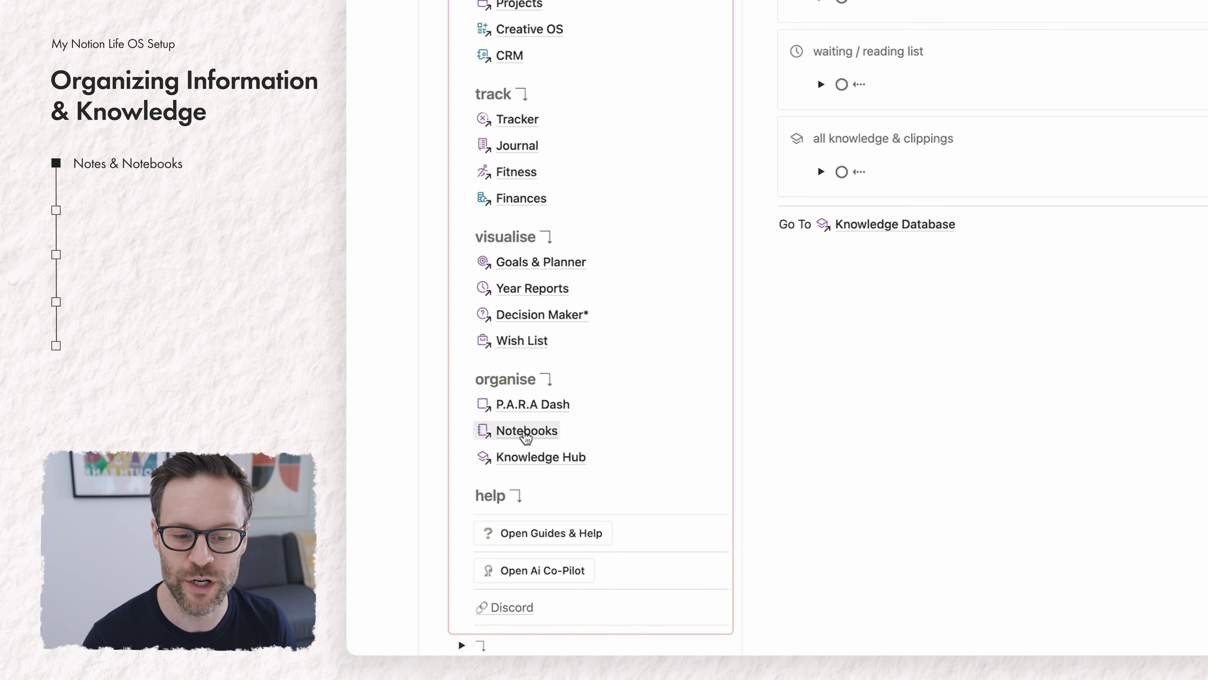
left_click(526, 433)
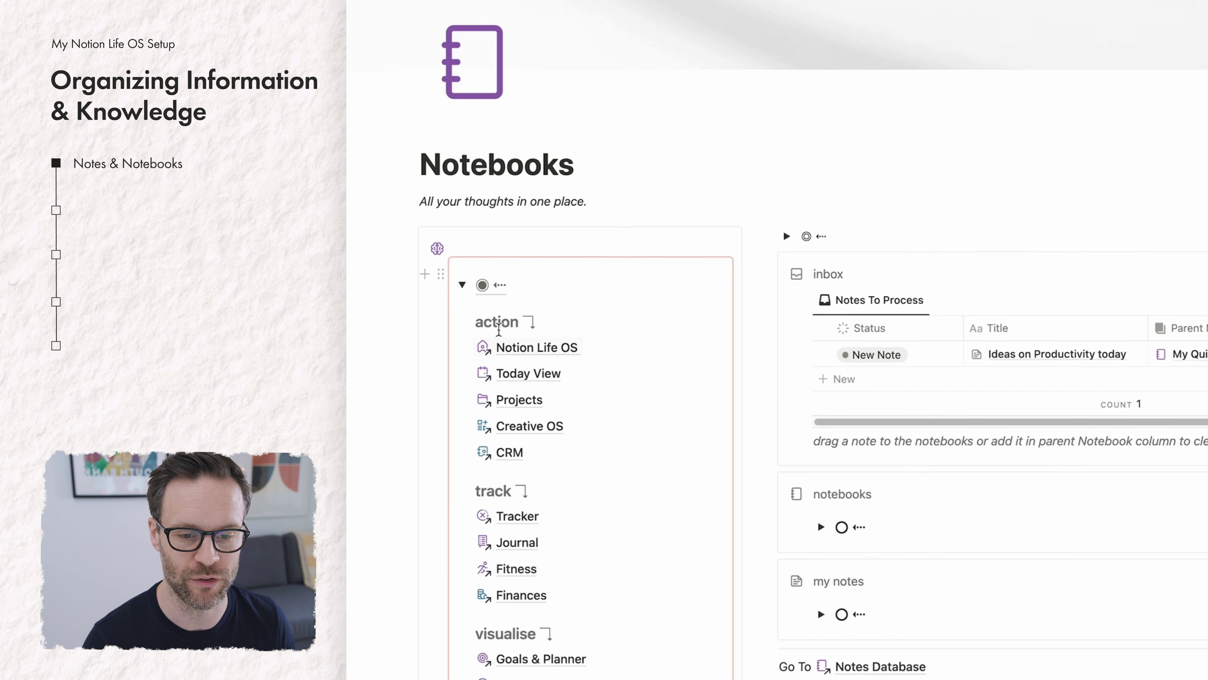
left_click(462, 284)
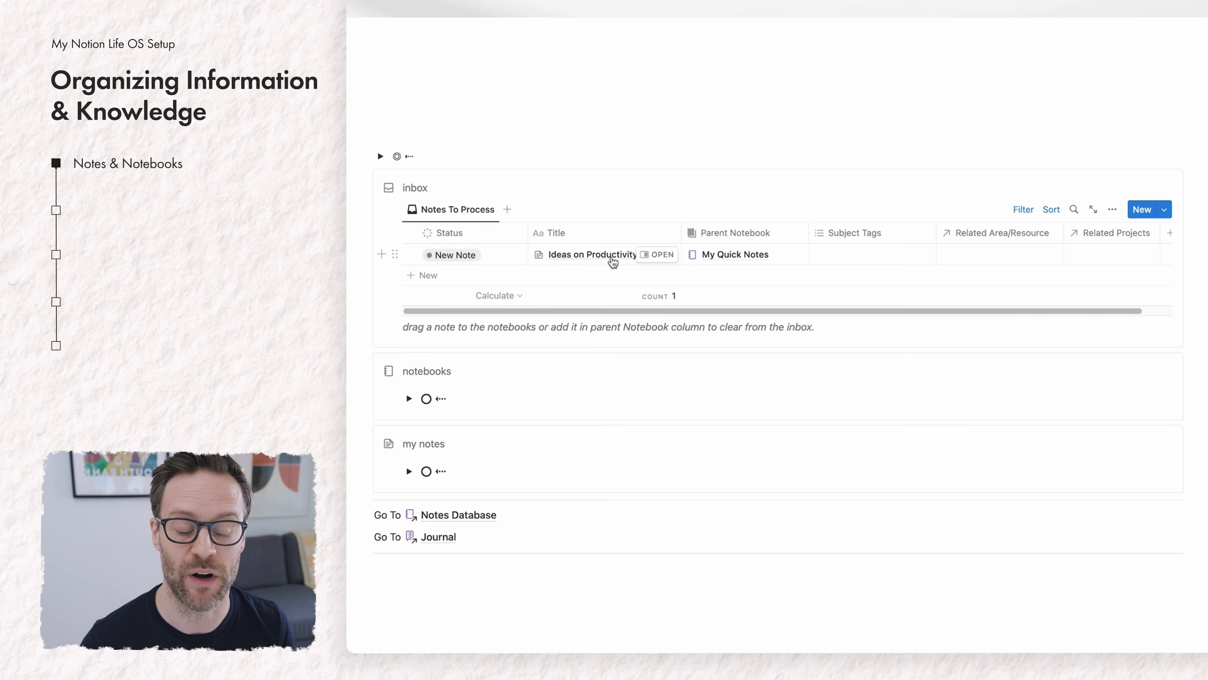
Check the inbox note's parent notebook options, expand the notebooks section and look through the notes inside My Quick Notes.
left_click(778, 252)
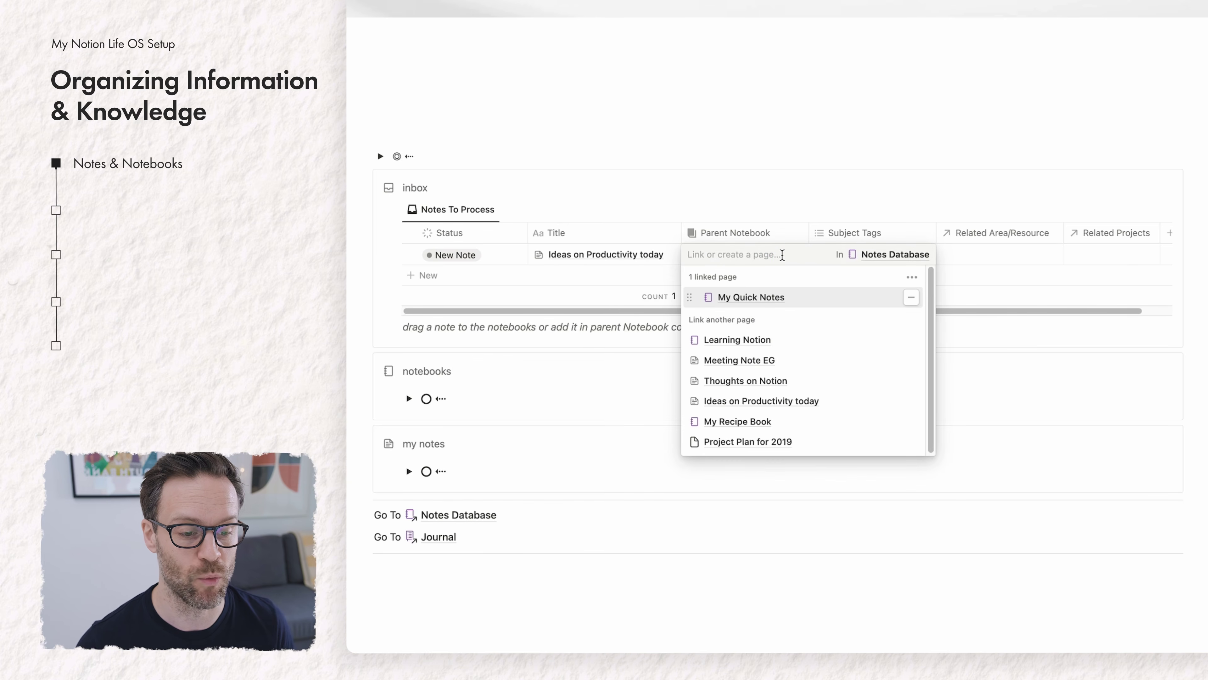
left_click(409, 399)
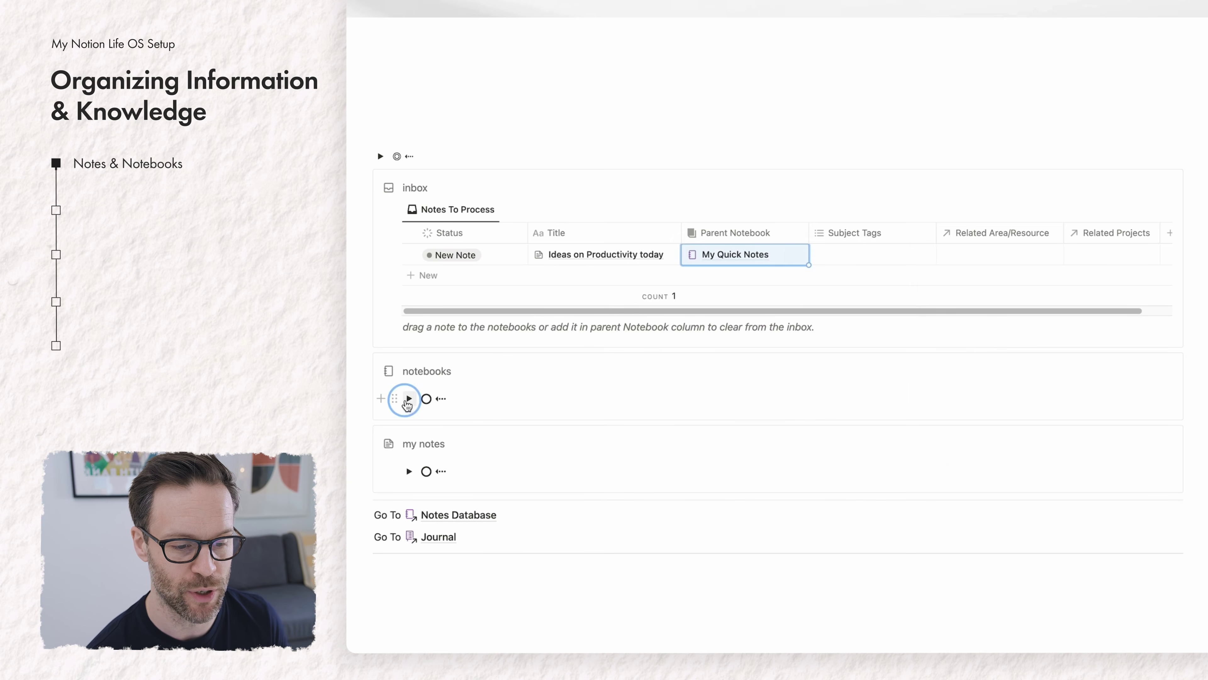
left_click(409, 399)
scroll(507, 408, "down", 3)
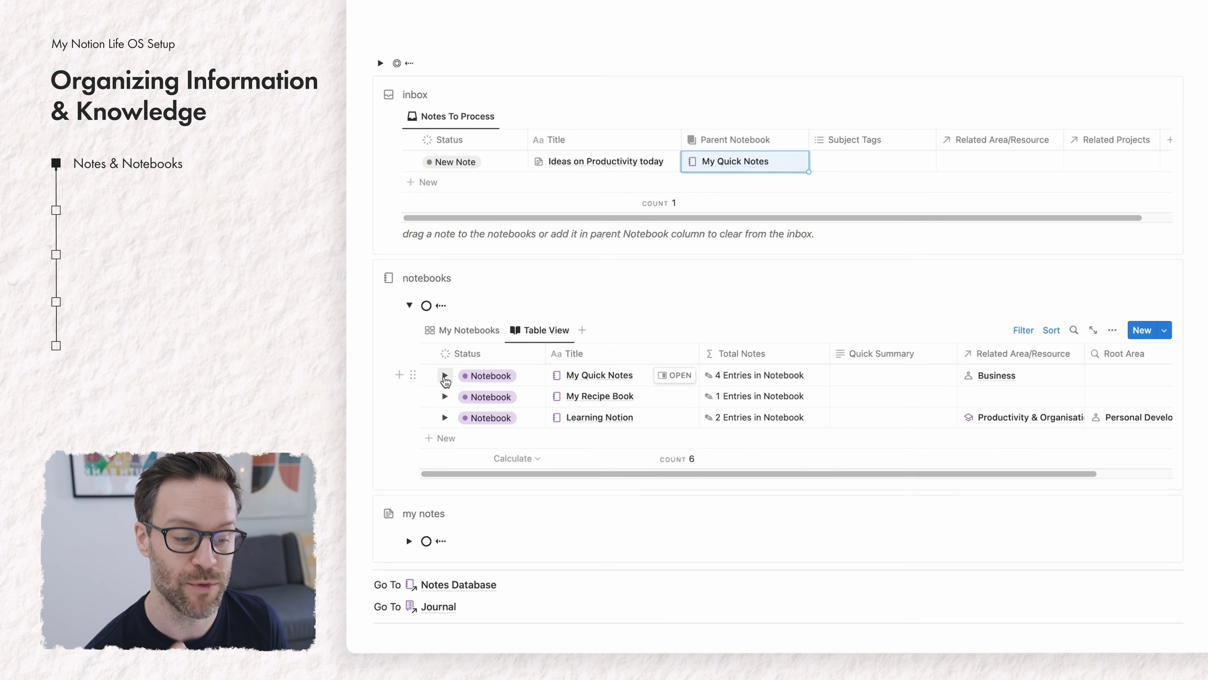
left_click(445, 375)
scroll(505, 338, "down", 2)
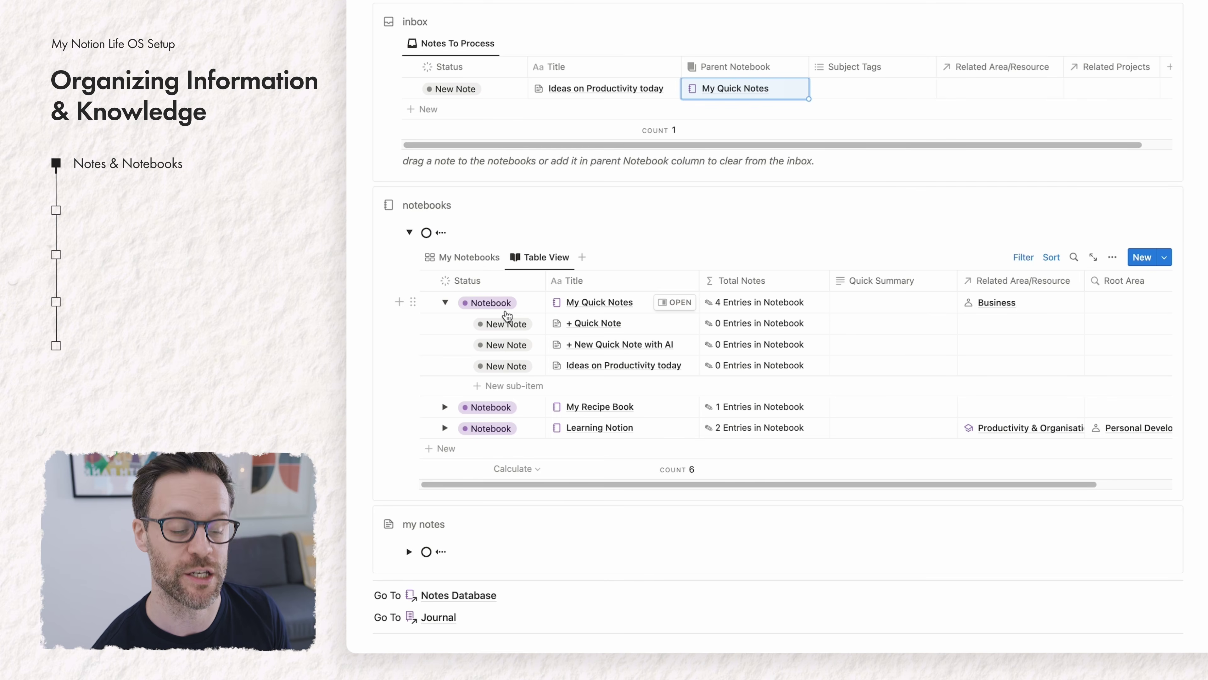
left_click(445, 303)
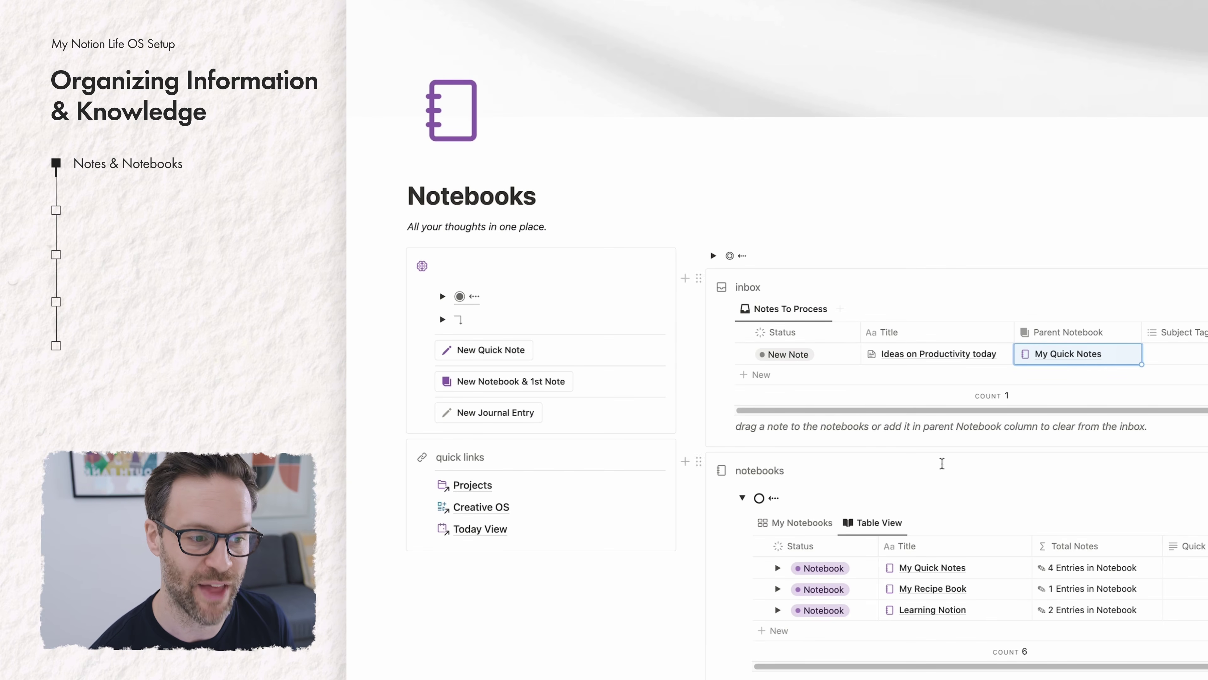
Create a new quick note from a template, write "Quick ideas" in its body and title it "Ideas on Notes".
left_click(574, 395)
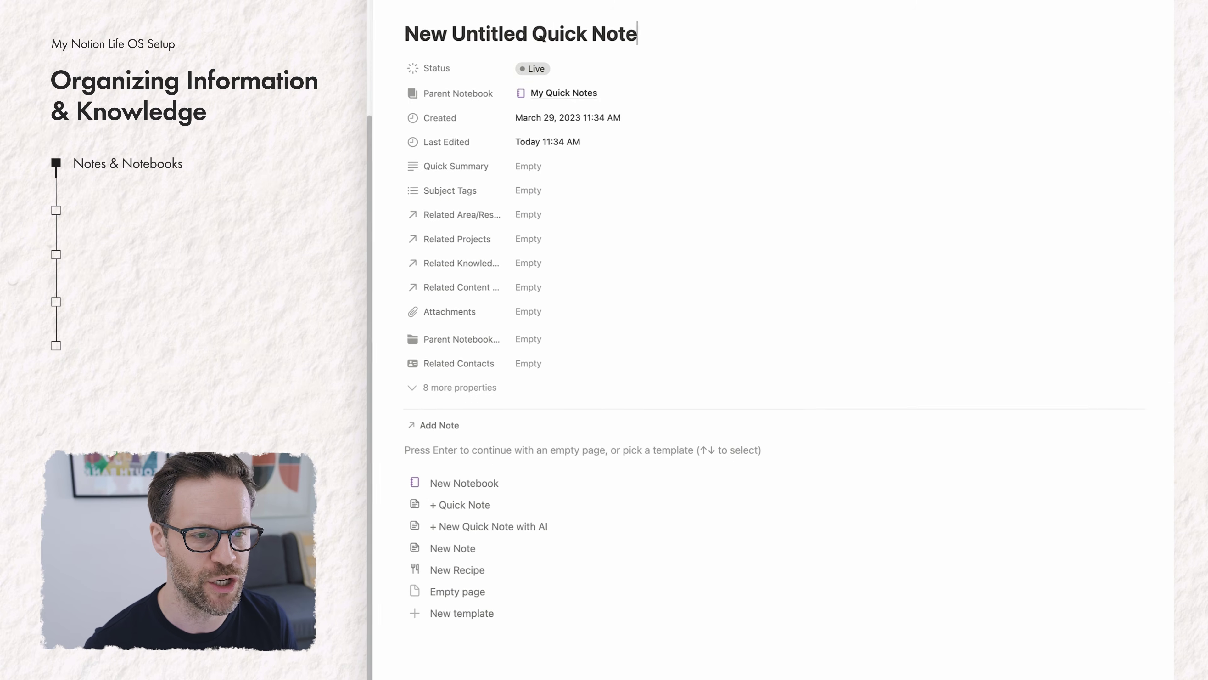
scroll(487, 396, "down", 2)
left_click(491, 385)
type("Qui")
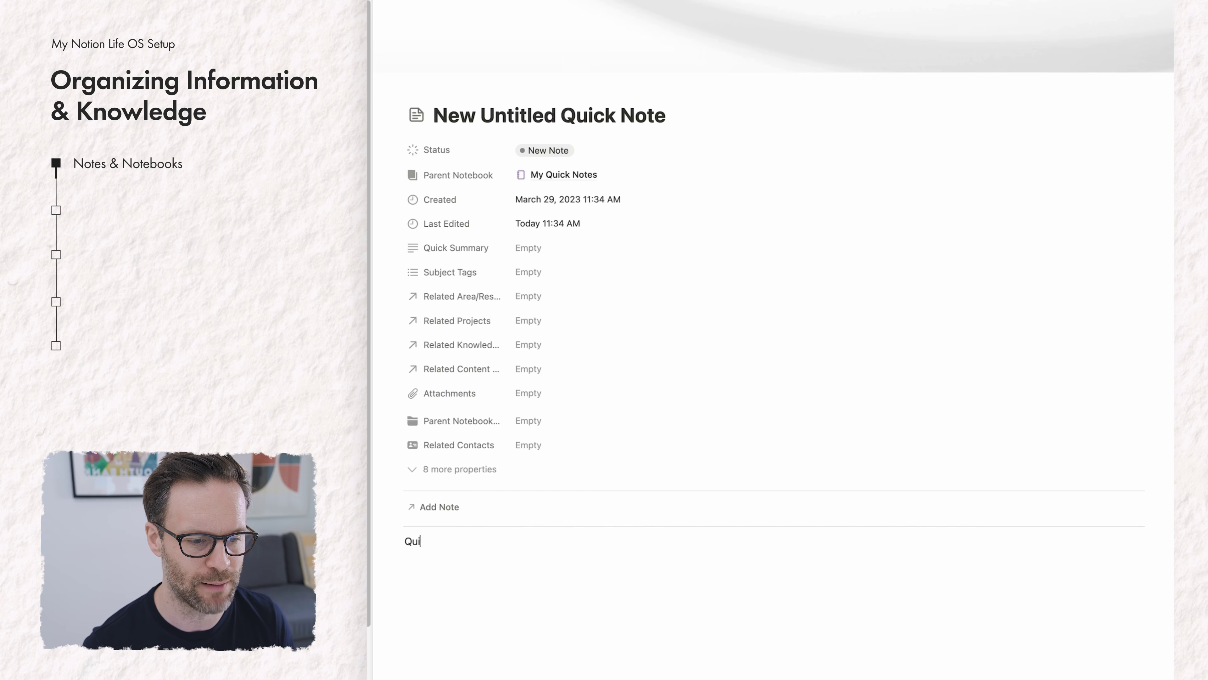
type("ck ideas")
triple_click(549, 116)
type("Ideas on Notes")
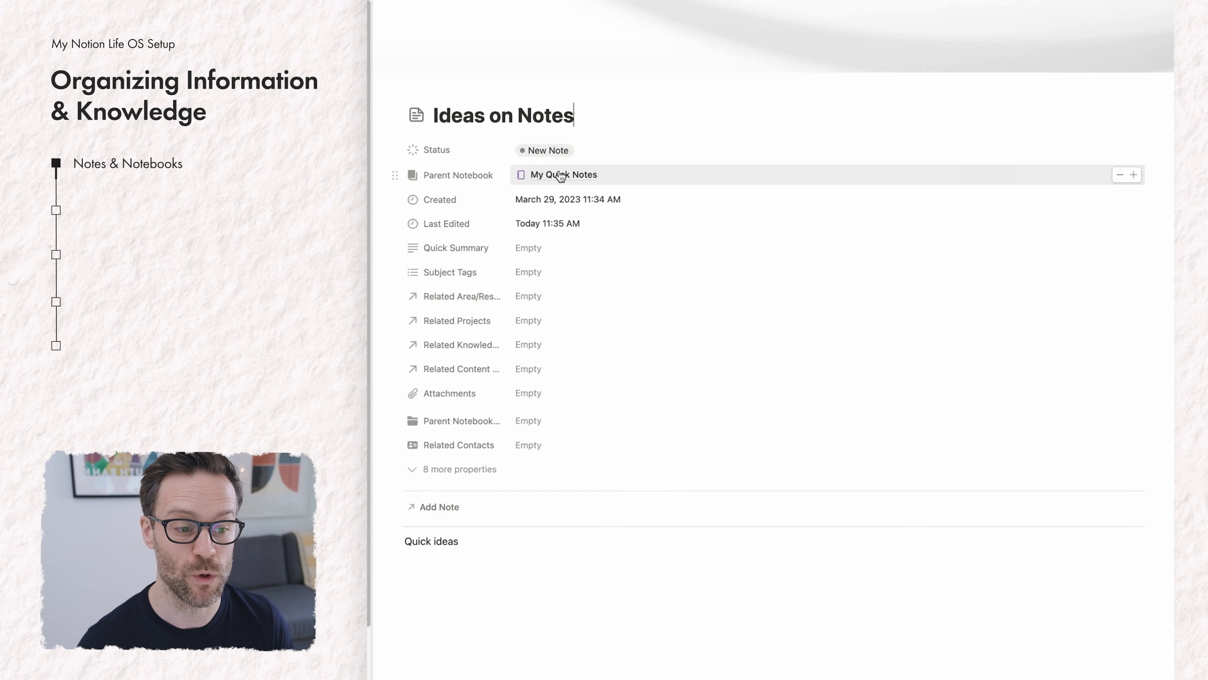
Replace the parent notebook of Ideas on Notes with Learning Notion and close the note.
left_click(1120, 175)
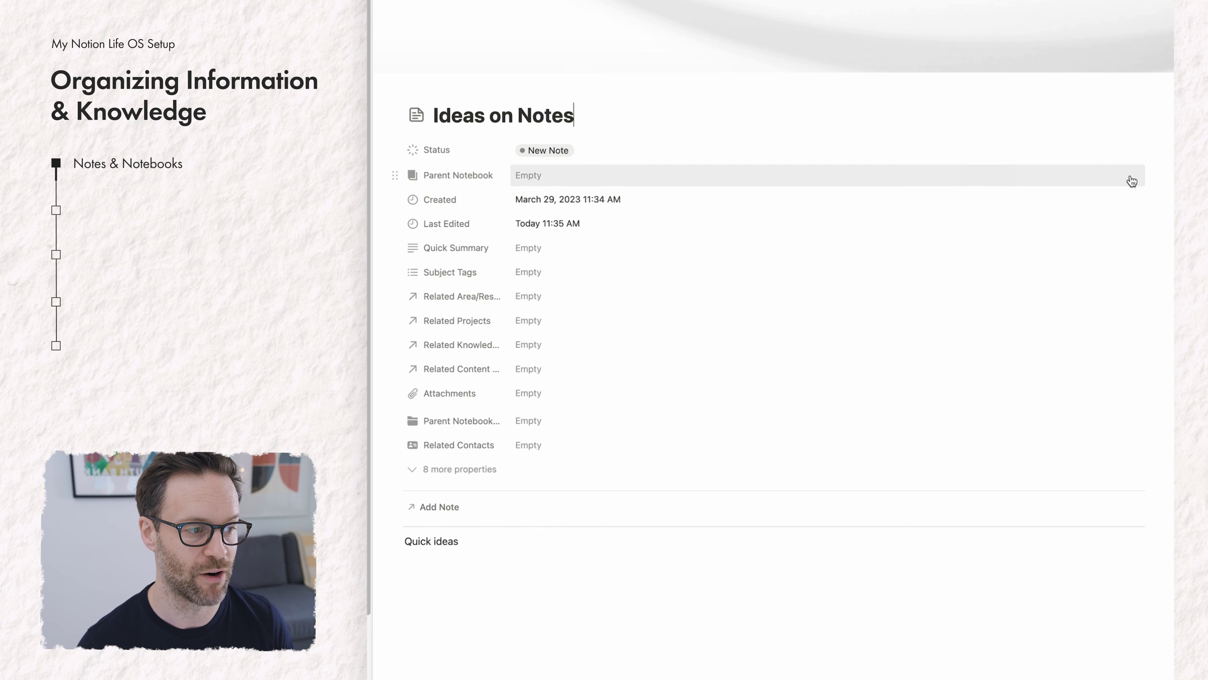
left_click(1131, 179)
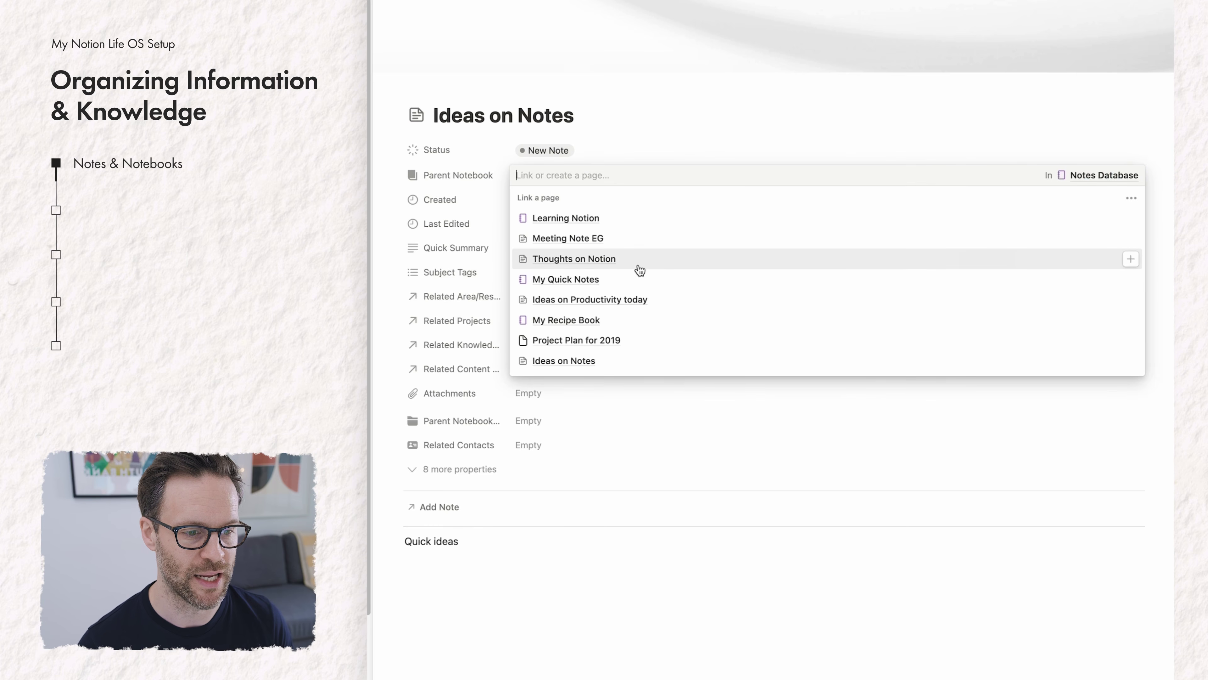
left_click(571, 219)
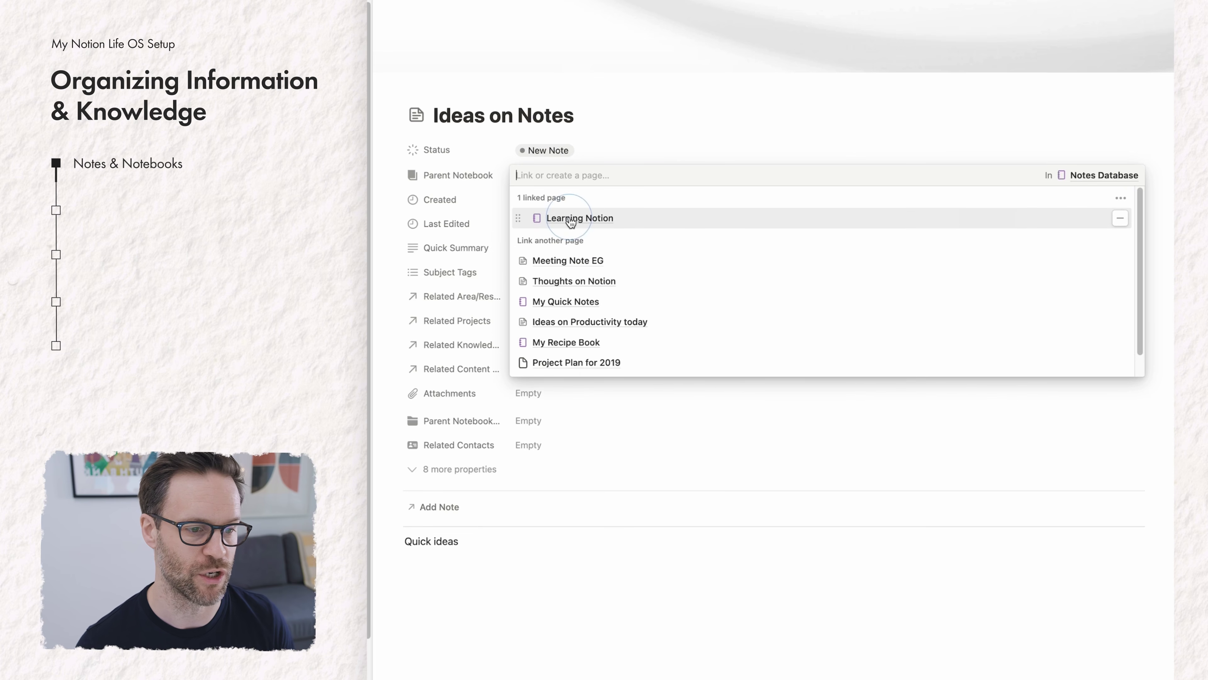
left_click(646, 139)
key("Escape")
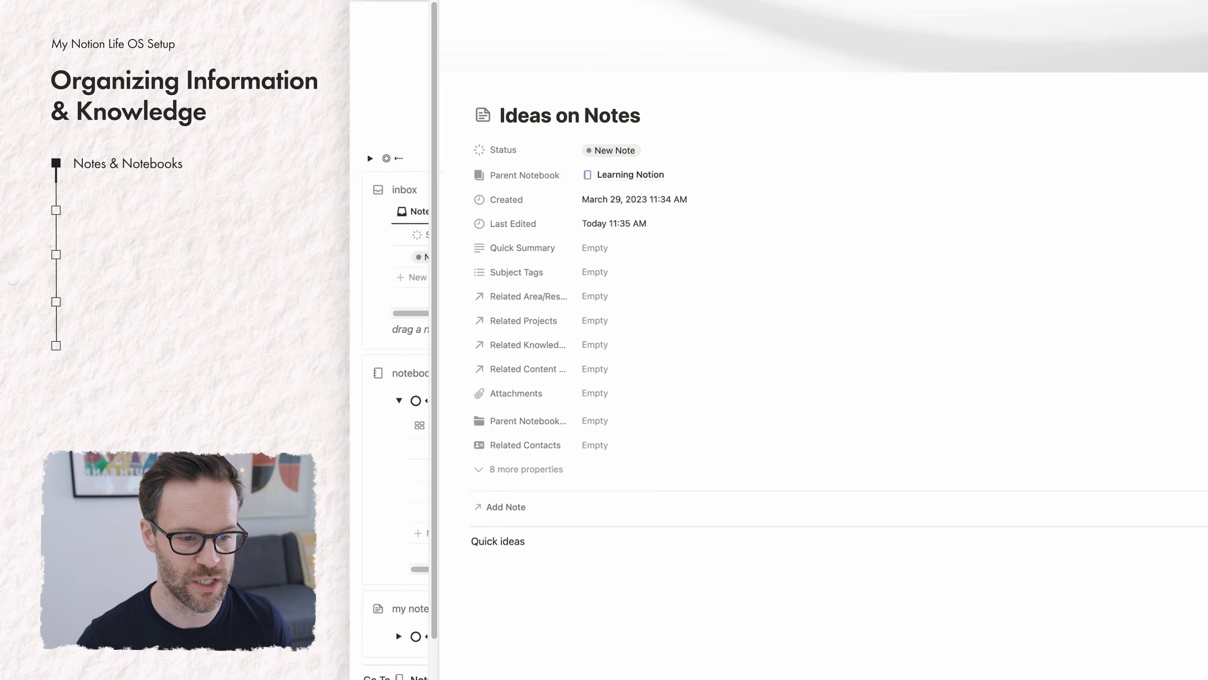
Look at the notes filed in the Learning Notion notebook and the status options of Ideas on Notes.
left_click(446, 387)
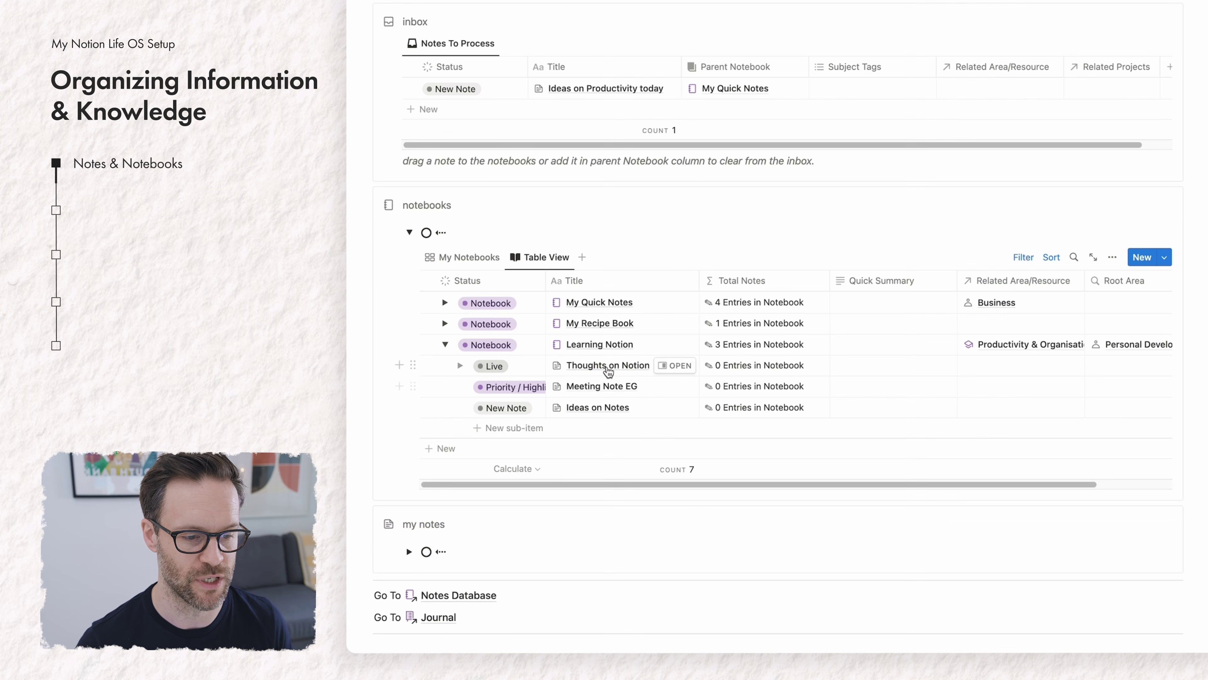
left_click(534, 416)
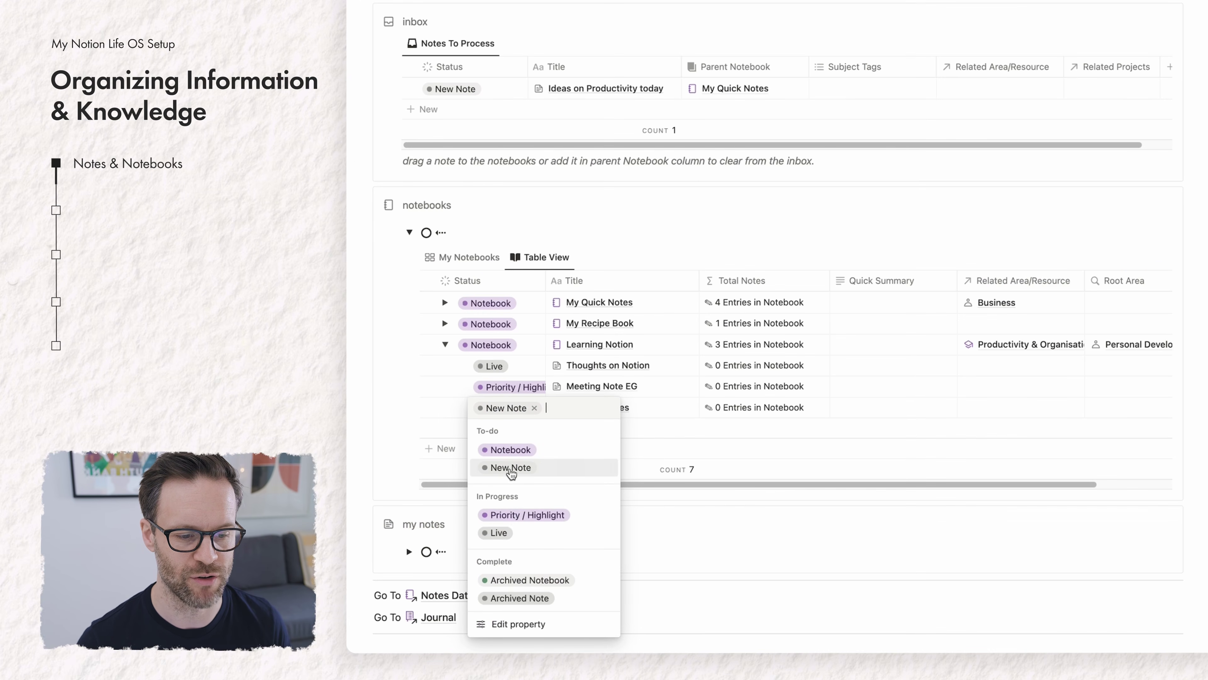
left_click(443, 342)
left_click(445, 344)
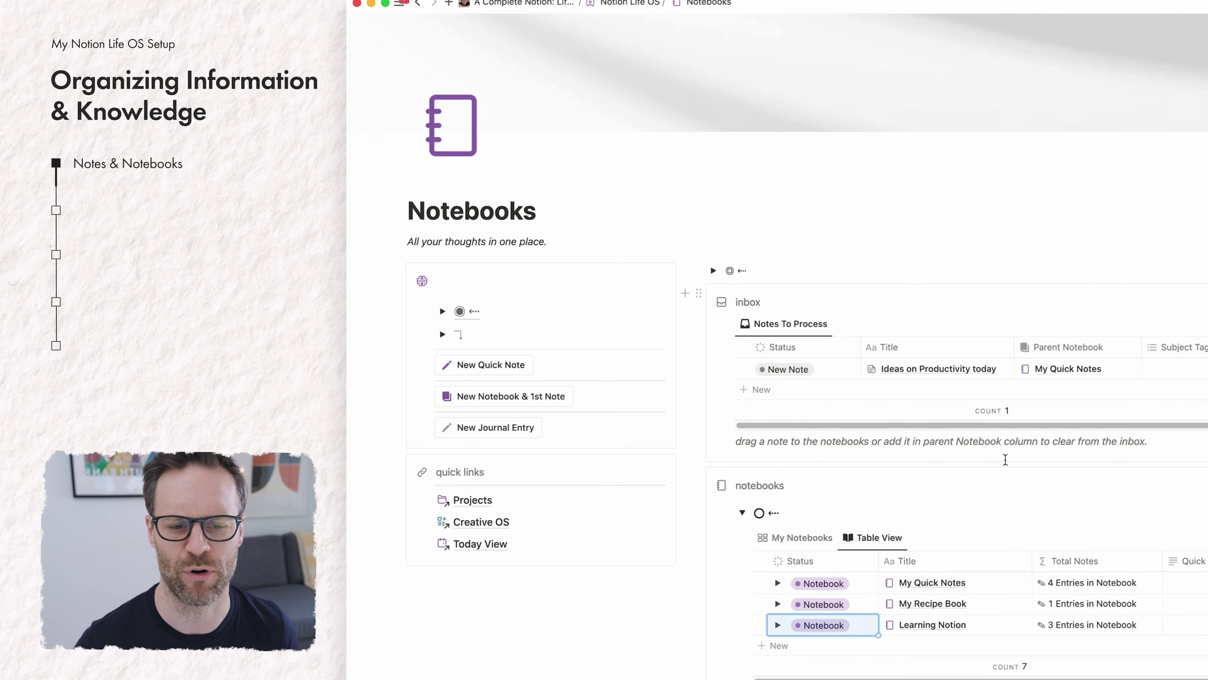
Create a new notebook with a first note, apply the New Notebook template and title it "Theatre Show Planning".
left_click(540, 148)
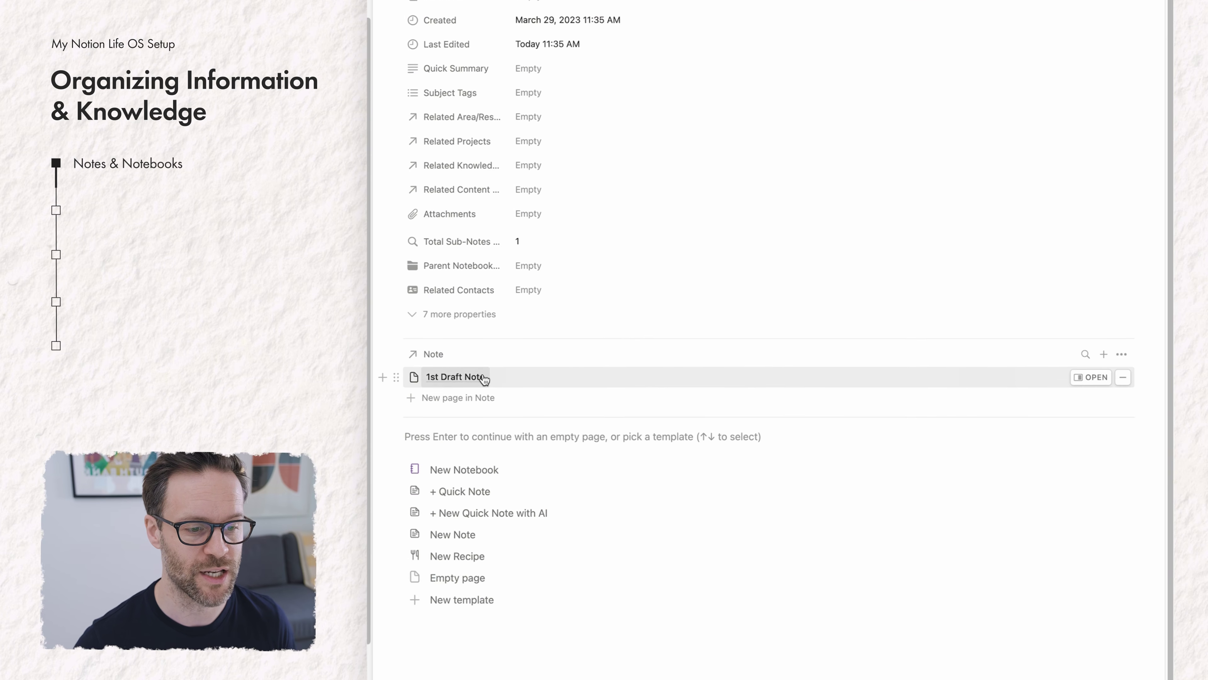
left_click(471, 469)
type("Theatre Show Planning")
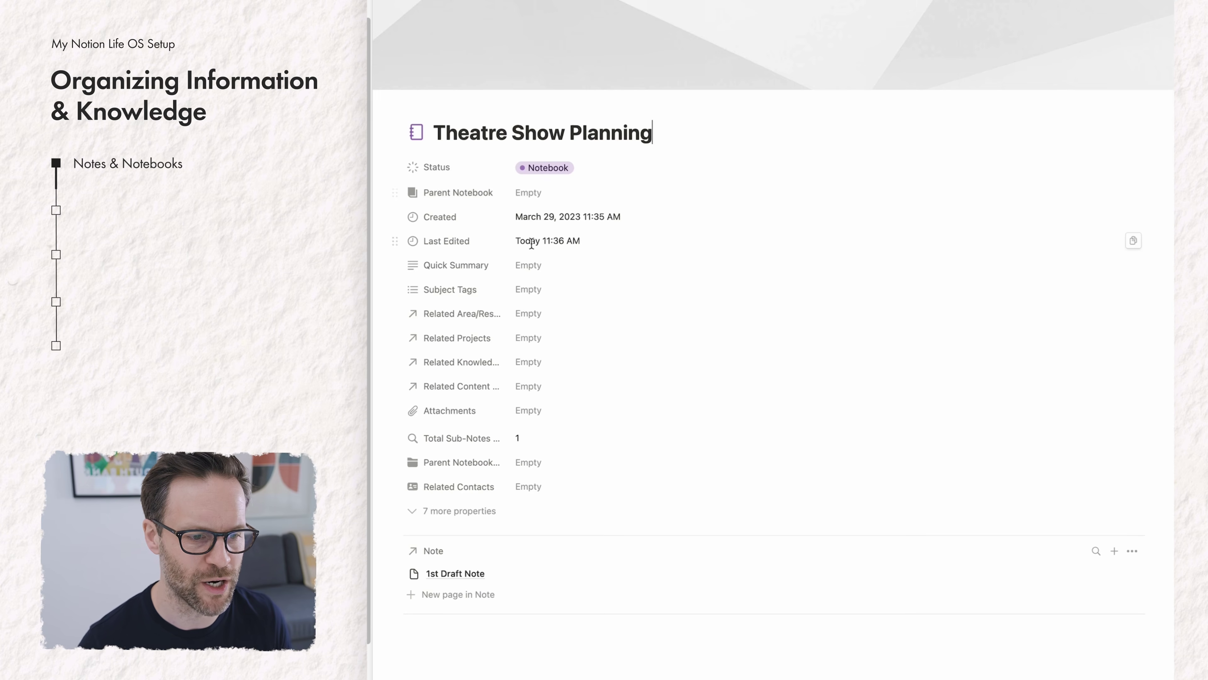
Link the Theatre Show Planning notebook to the Freelance Project Contract project and The Ground Up Show - Creative Control knowledge entry.
left_click(548, 314)
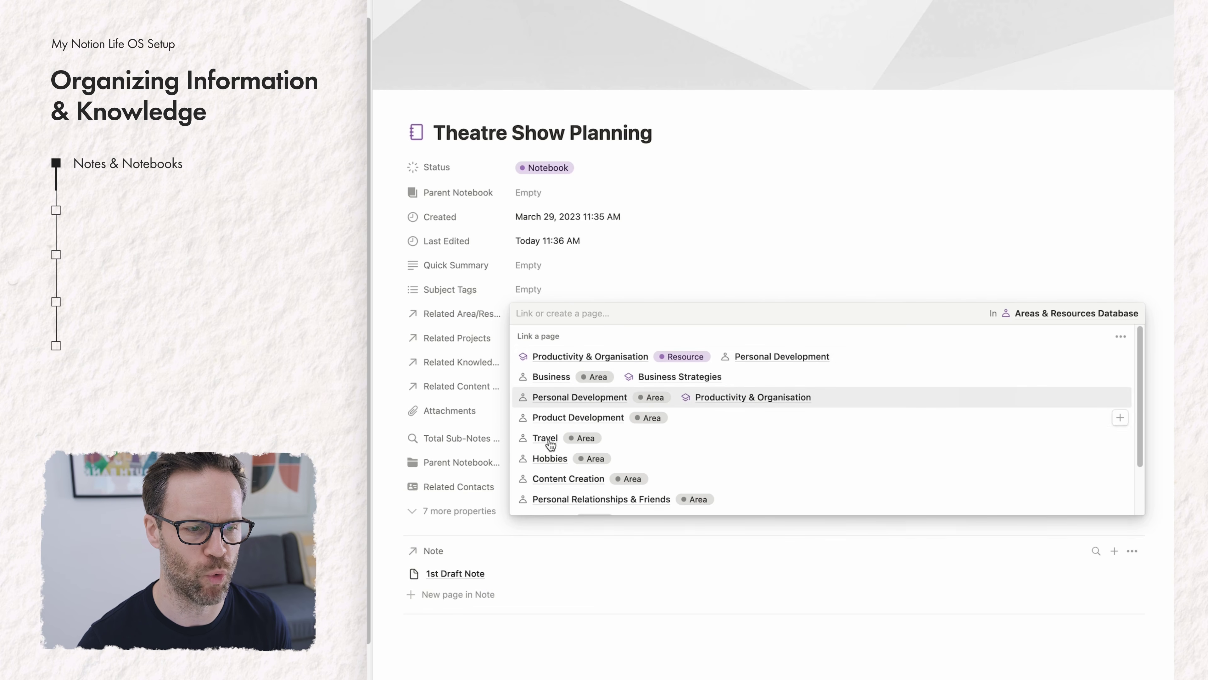
left_click(765, 207)
left_click(534, 347)
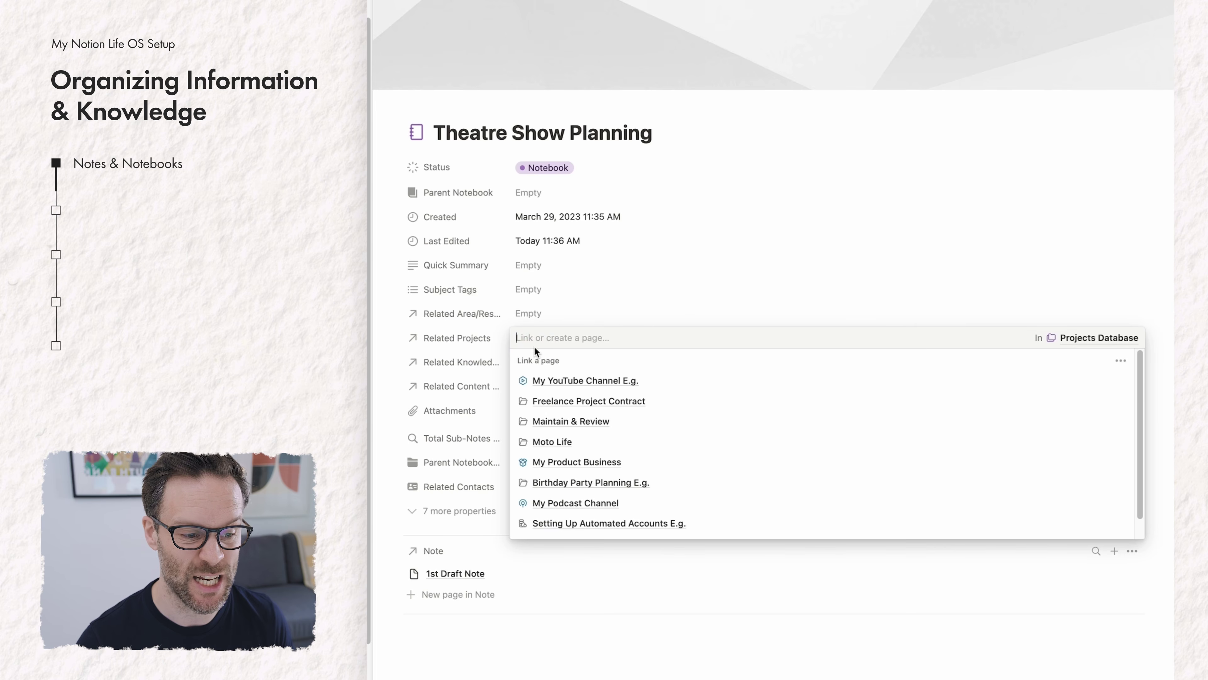
left_click(586, 401)
left_click(820, 232)
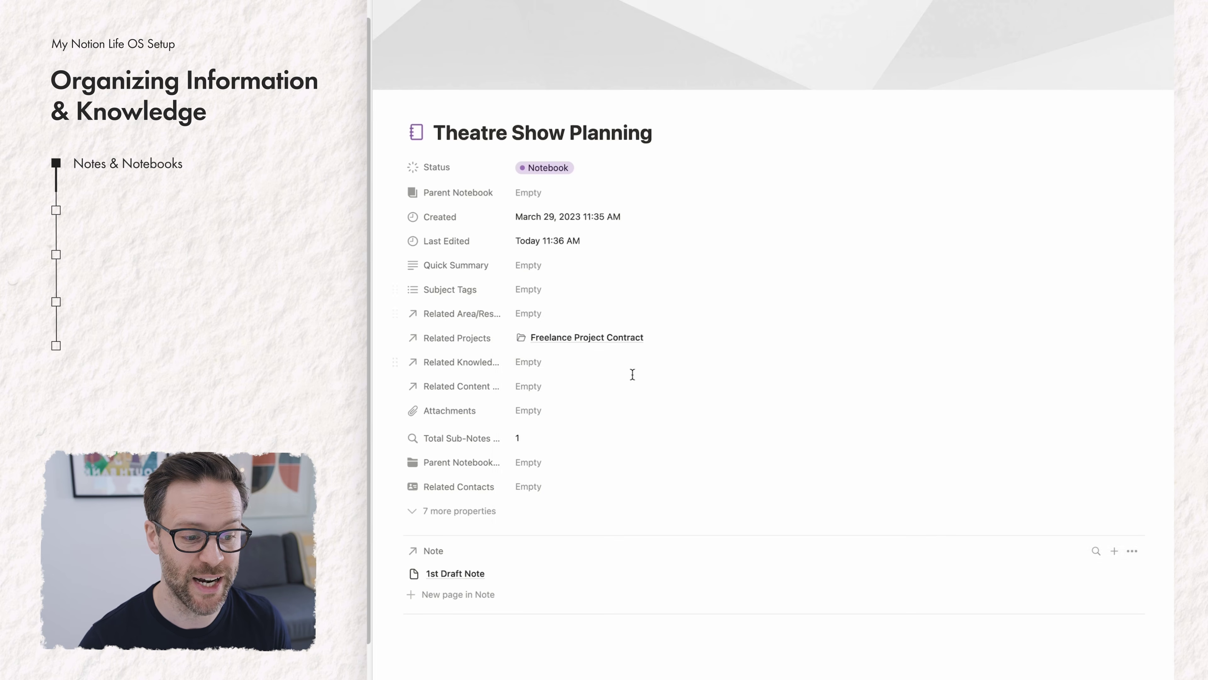
left_click(553, 365)
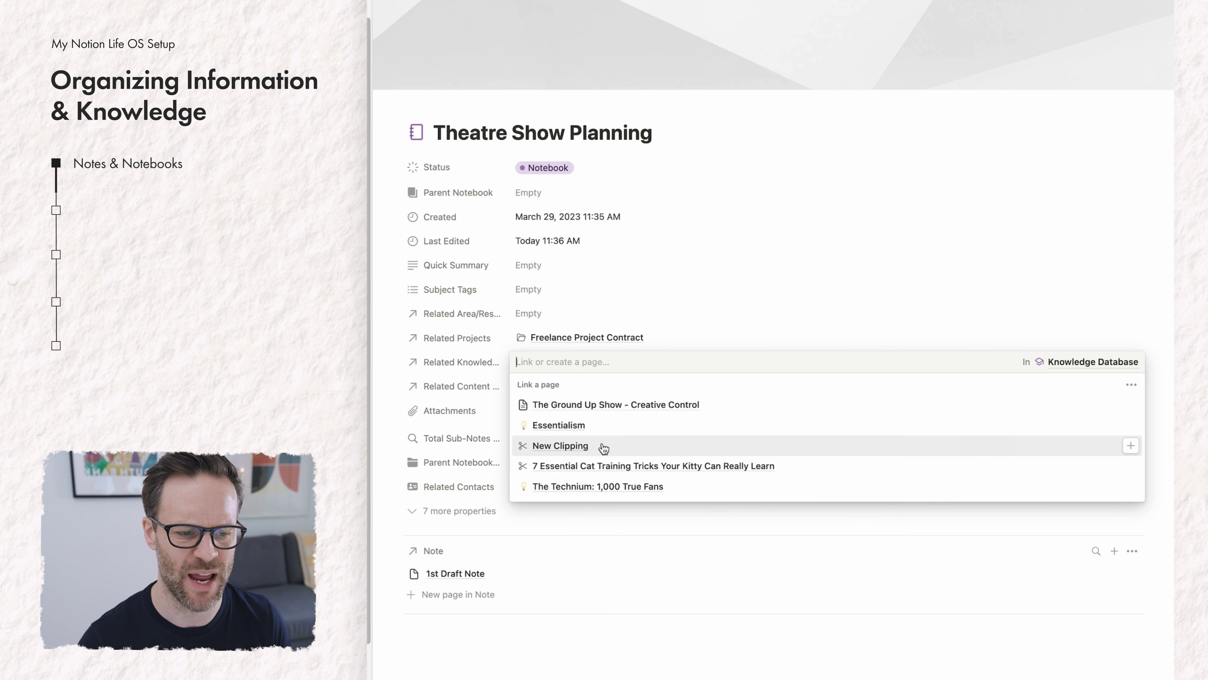
left_click(538, 405)
left_click(717, 273)
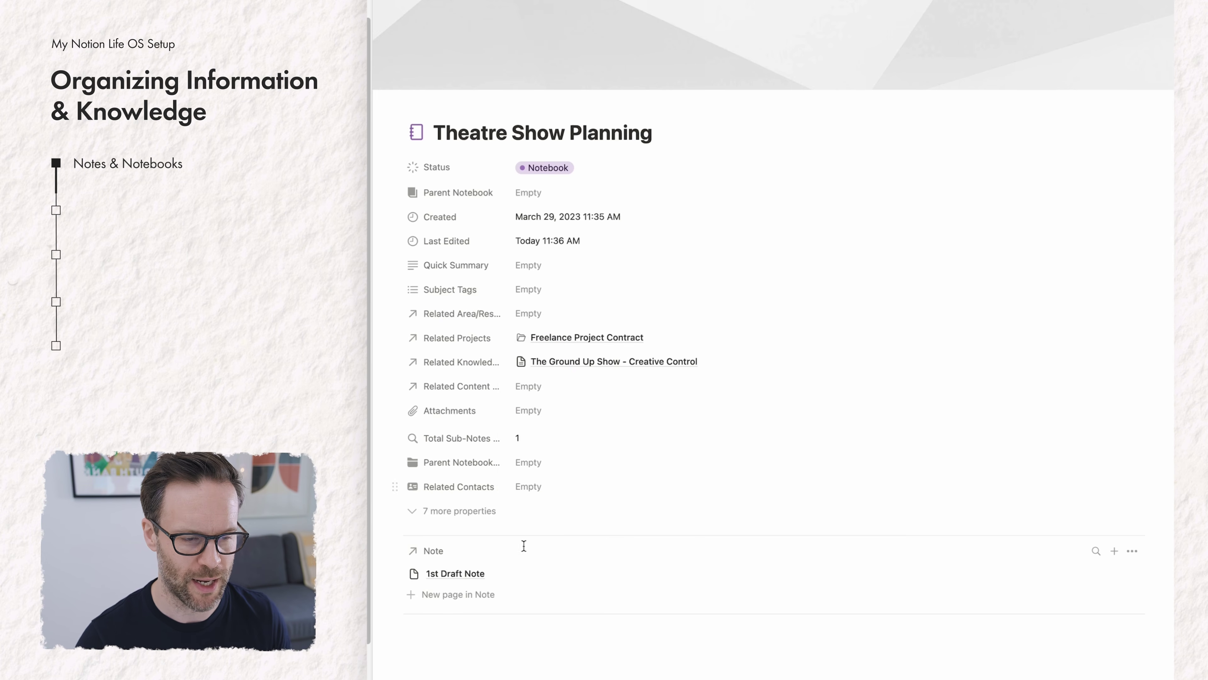
Open the notebook's 1st Draft Note, apply the New Note template and write "Meeting Notes 1" in it.
left_click(1101, 573)
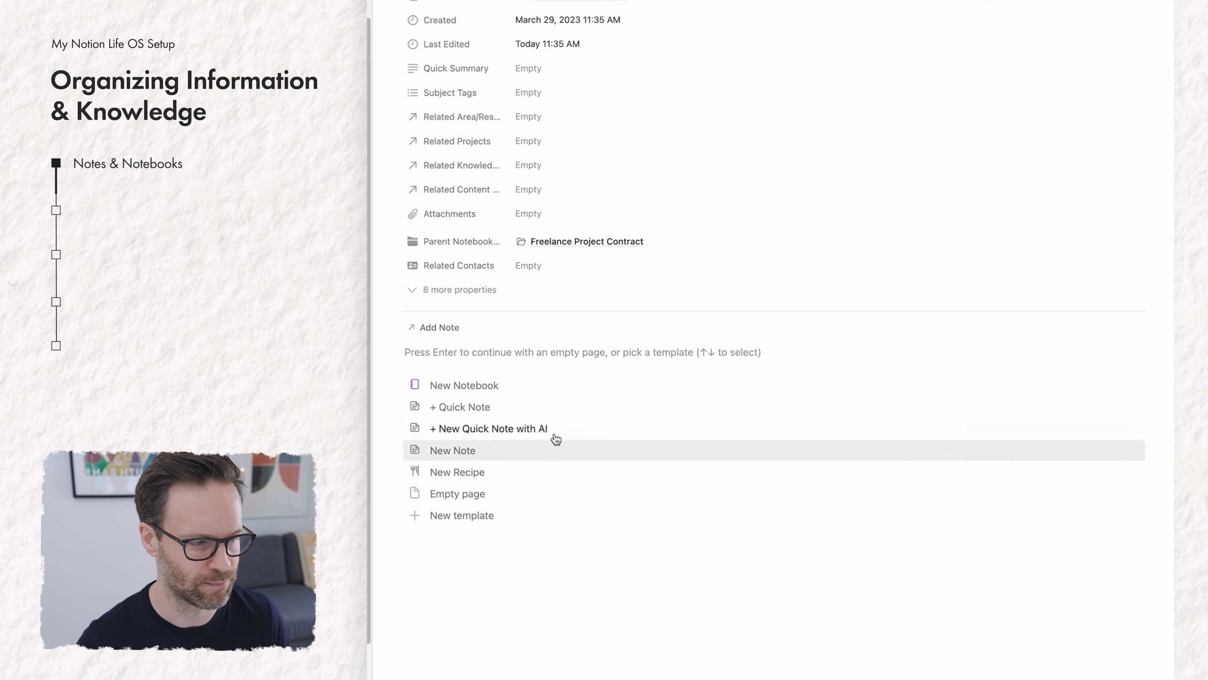
key("Return")
type("Meeting Notes 1")
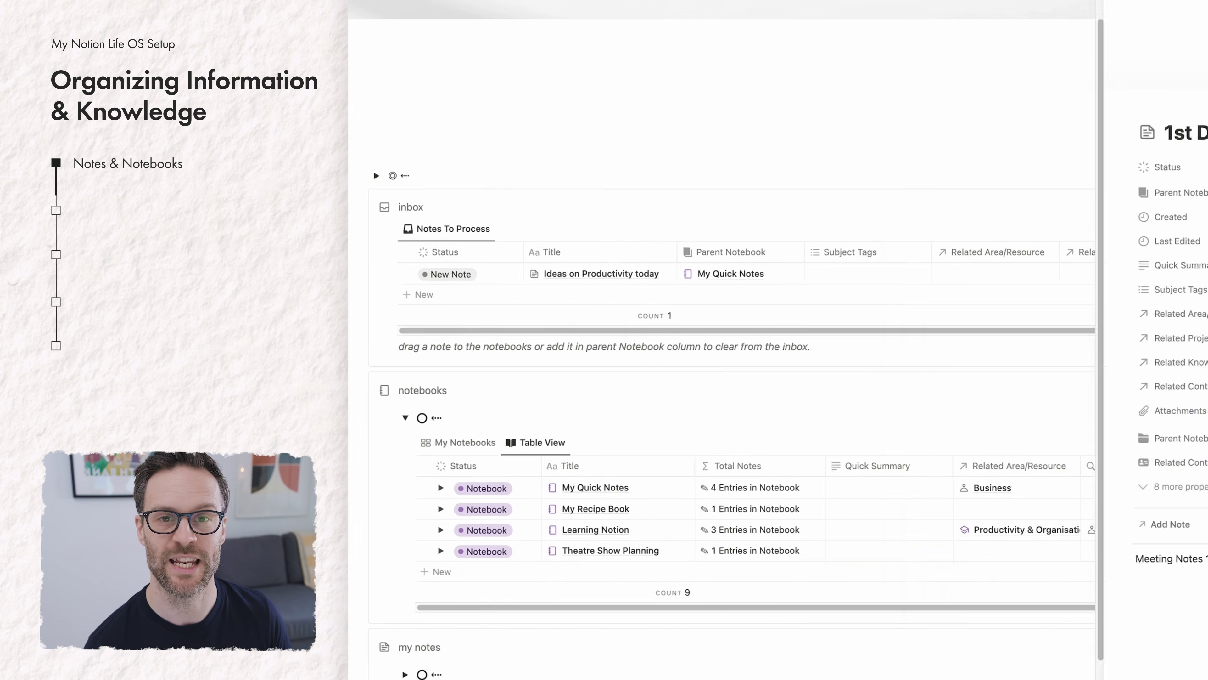
Look at the note stored inside the Theatre Show Planning notebook and collapse the notebook again.
left_click(445, 528)
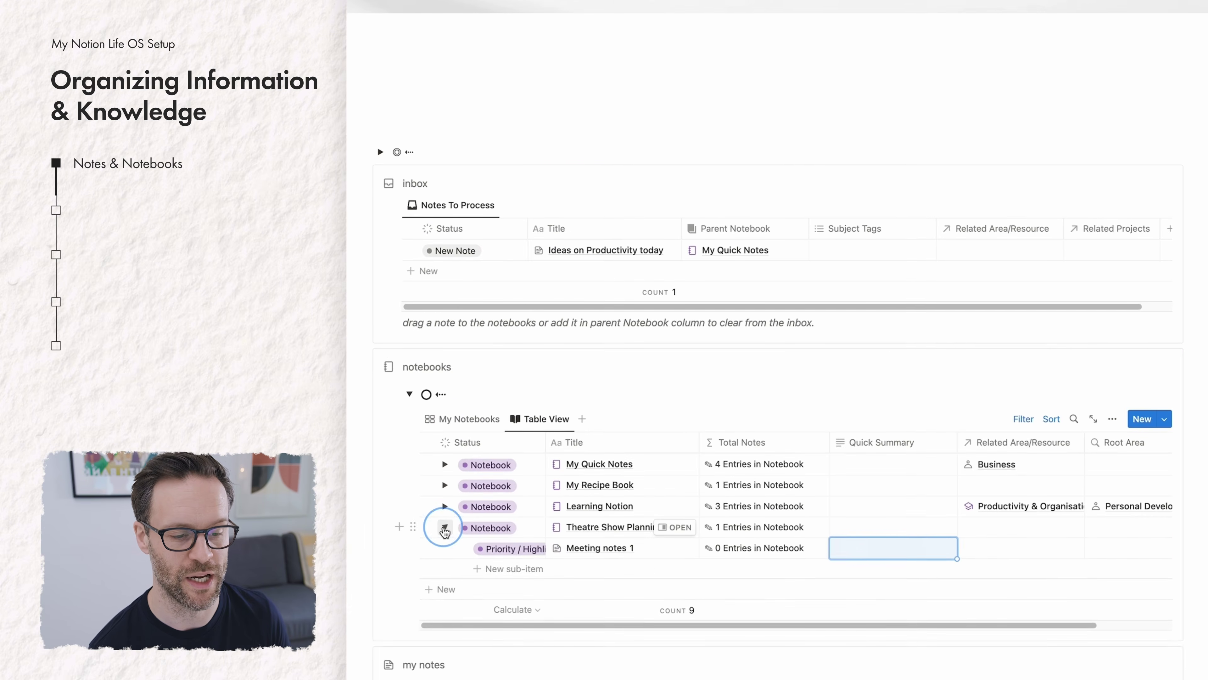
scroll(763, 444, "down", 1)
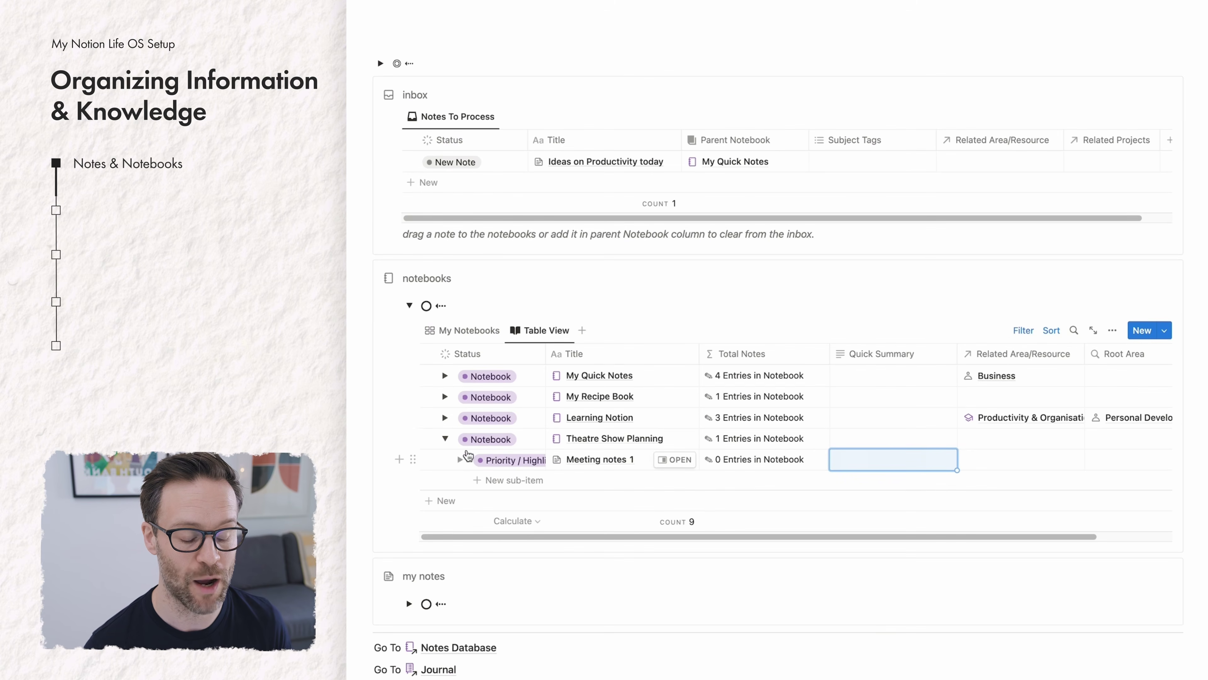
left_click(445, 439)
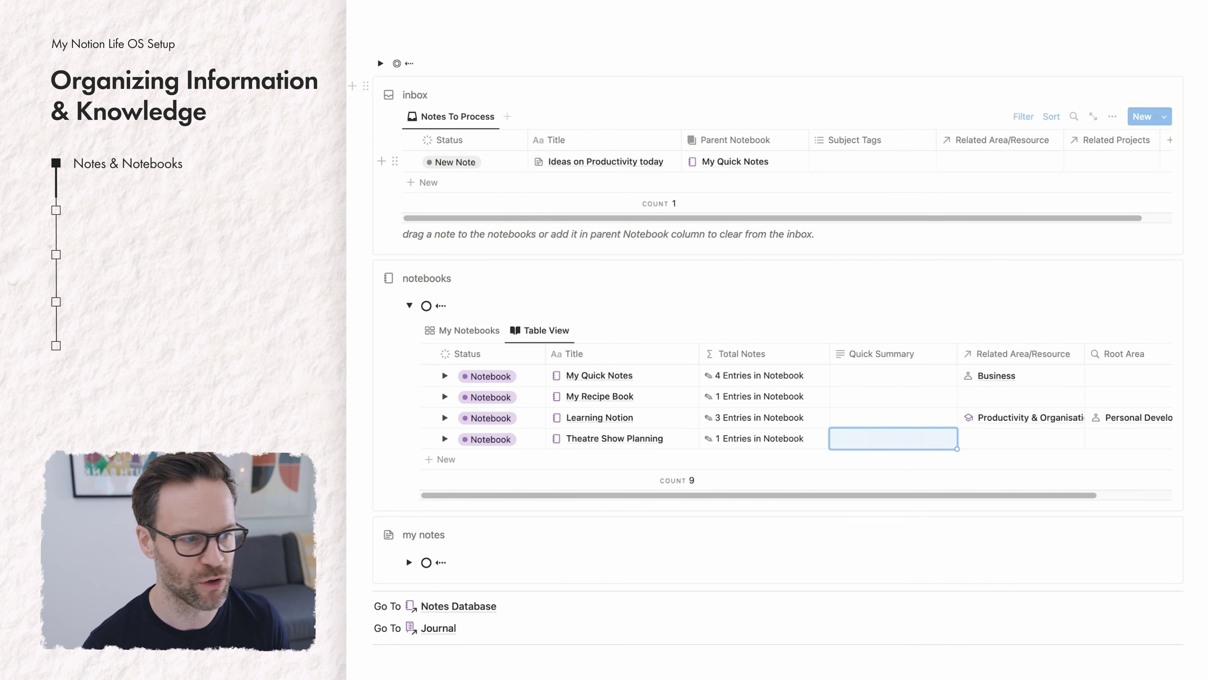
Examine the templates available for new inbox notes and the filter rules of the Notes To Process view.
left_click(1161, 119)
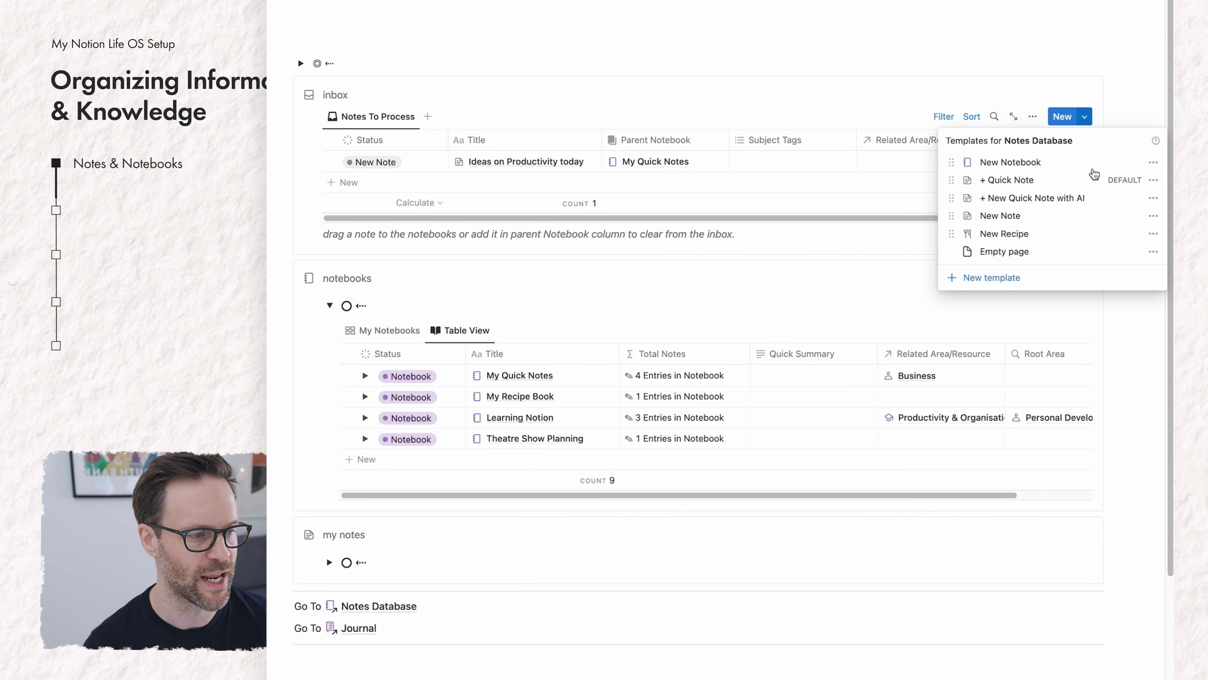
left_click(971, 82)
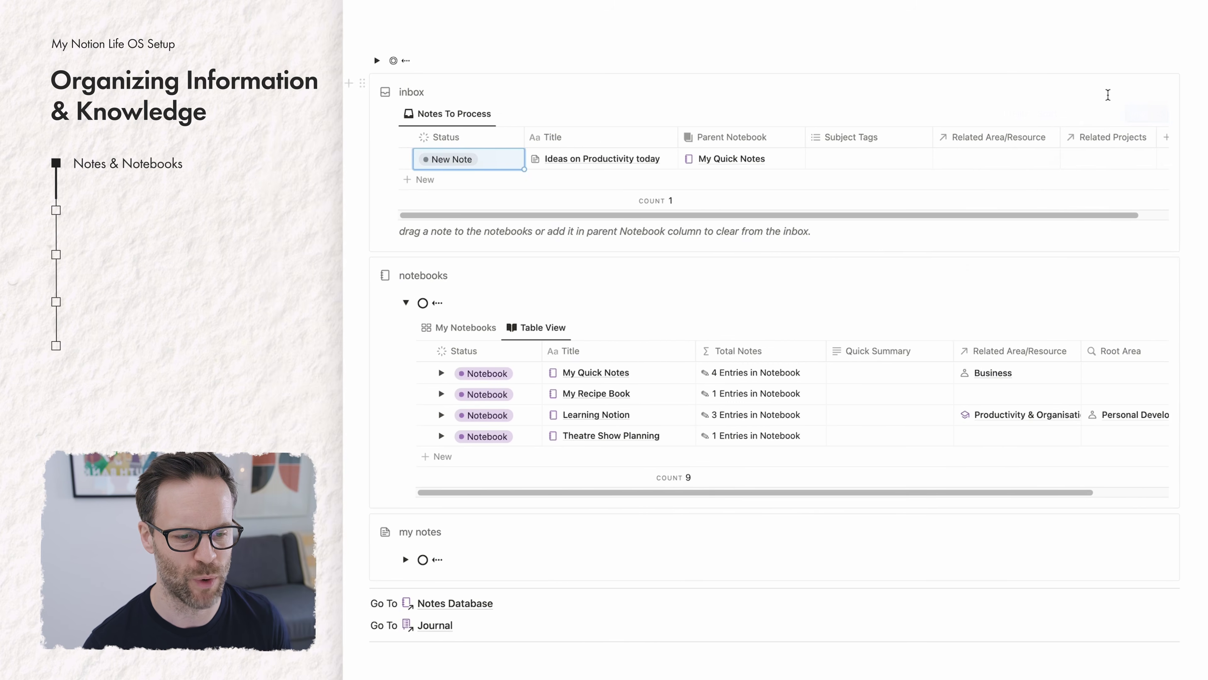
left_click(943, 116)
left_click(514, 141)
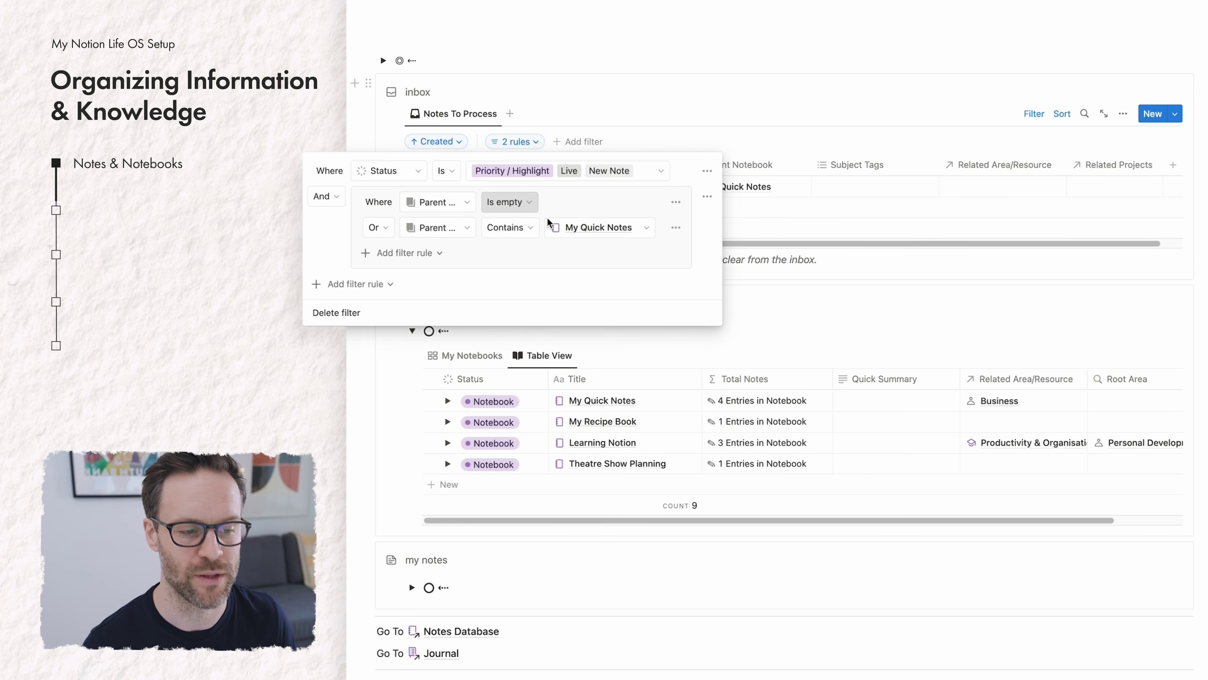
key("Escape")
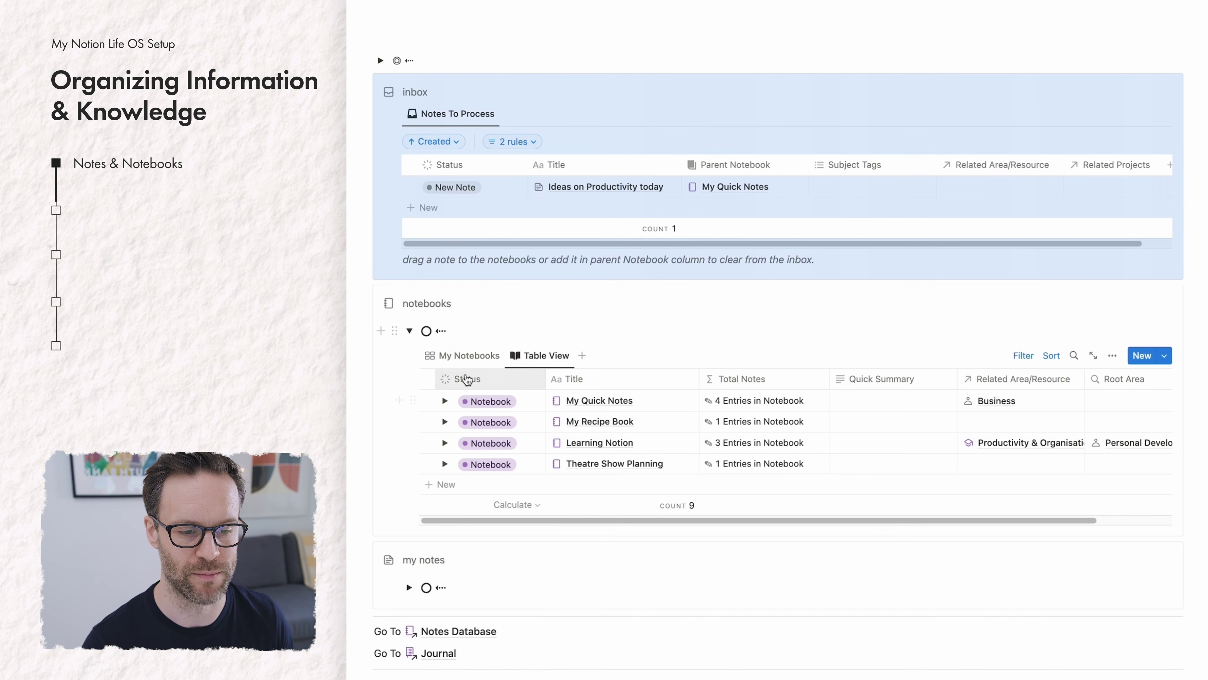
Look through the By Project, All Notes and Notes This Month views of the my notes section, with the notebooks section collapsed.
left_click(409, 331)
left_click(409, 404)
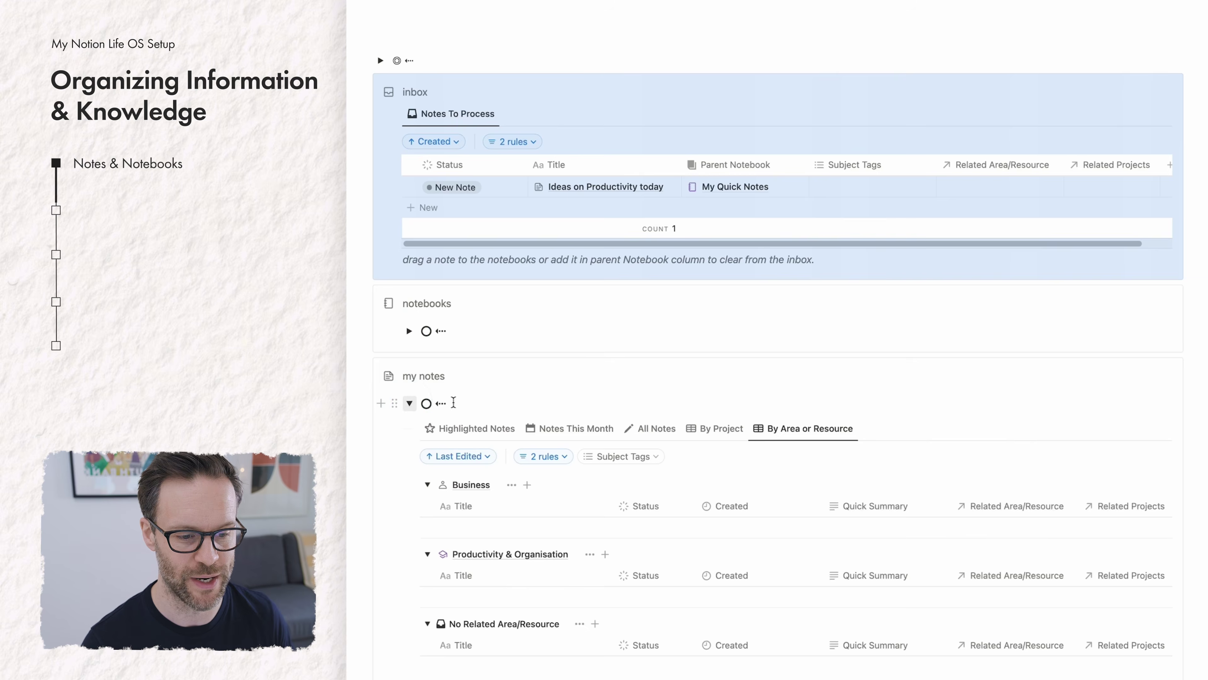
scroll(570, 429, "down", 6)
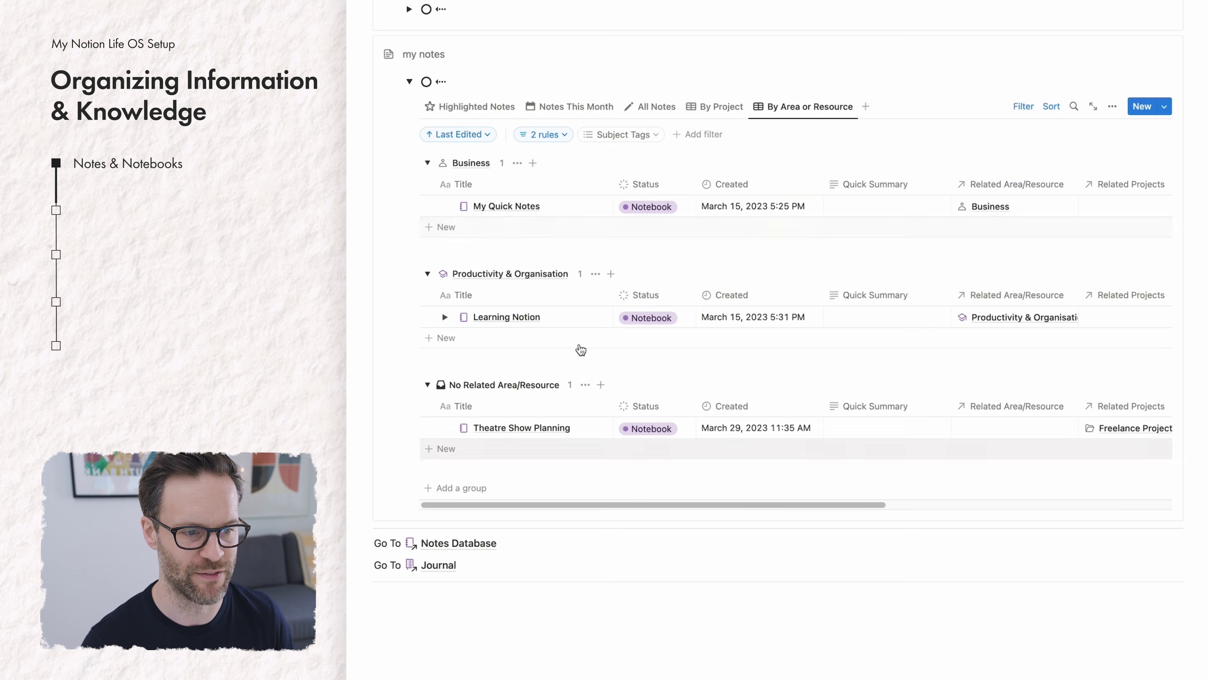
left_click(713, 106)
left_click(647, 106)
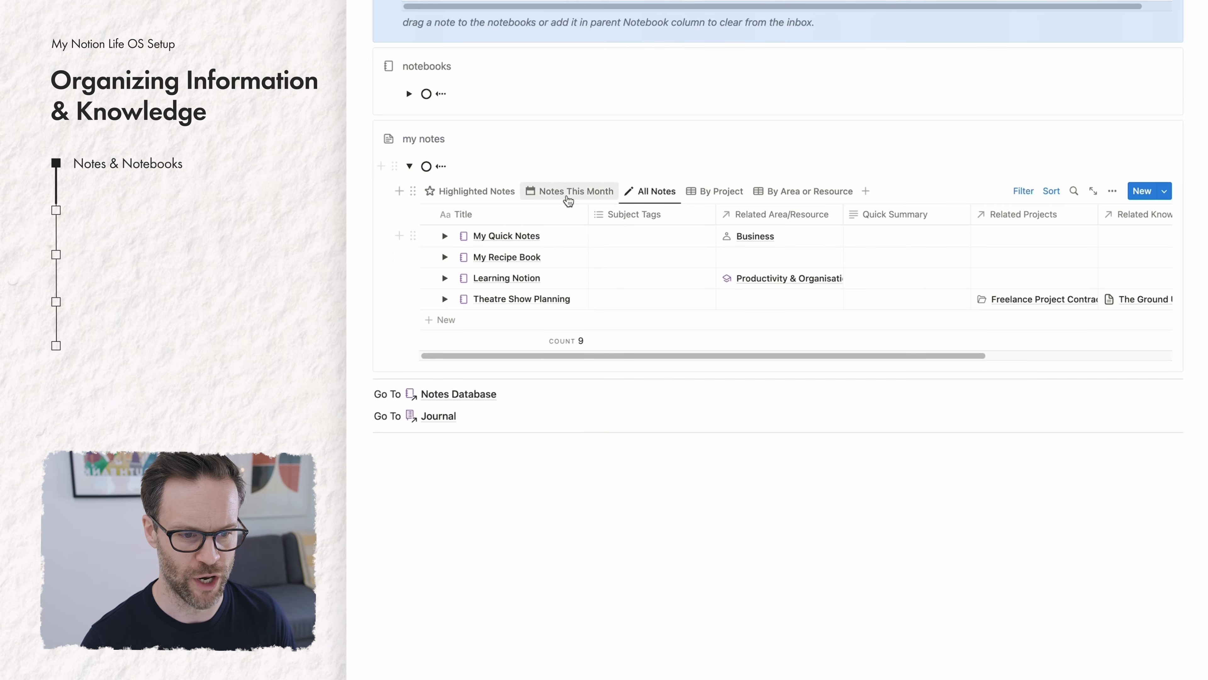
left_click(499, 195)
left_click(563, 337)
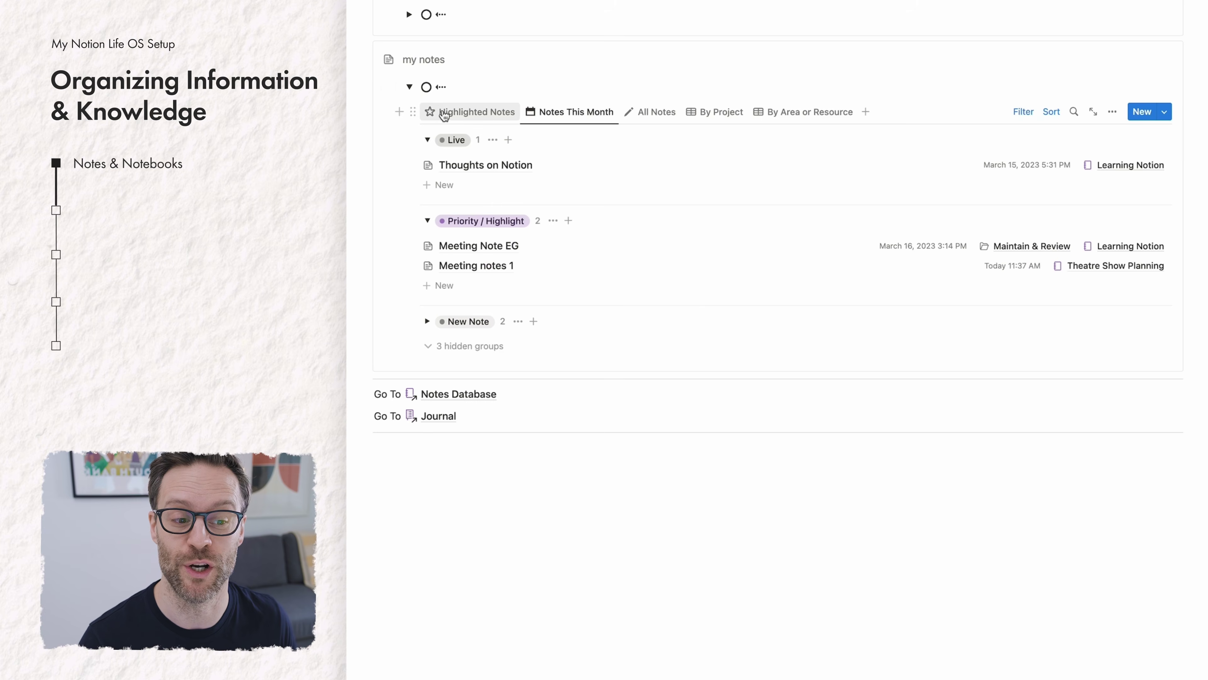
left_click(409, 86)
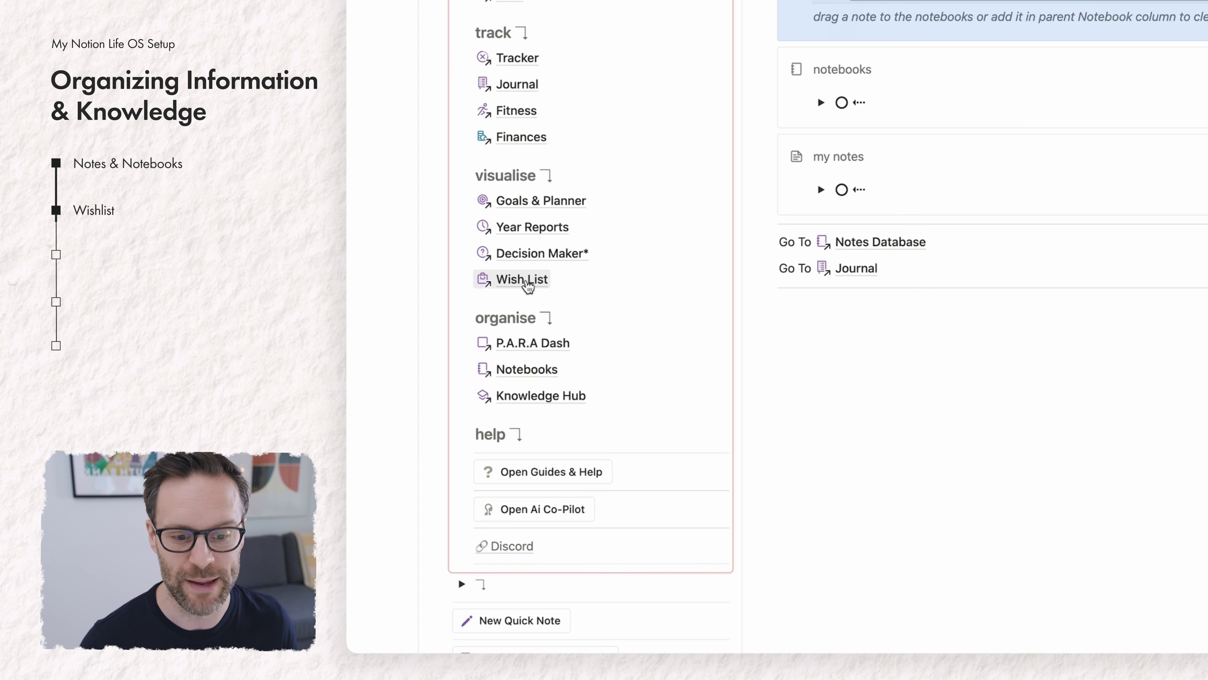
Open the Wish List page, hide its navigation links and expand the Gifts group.
left_click(526, 280)
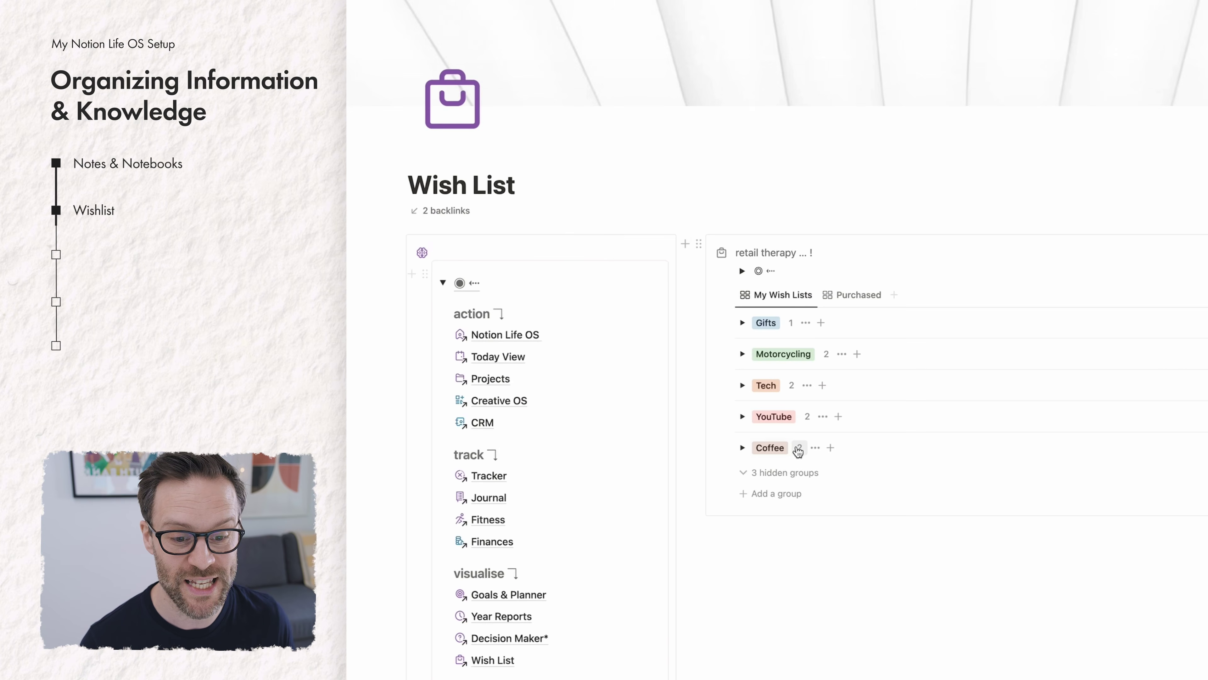
left_click(445, 284)
left_click(742, 323)
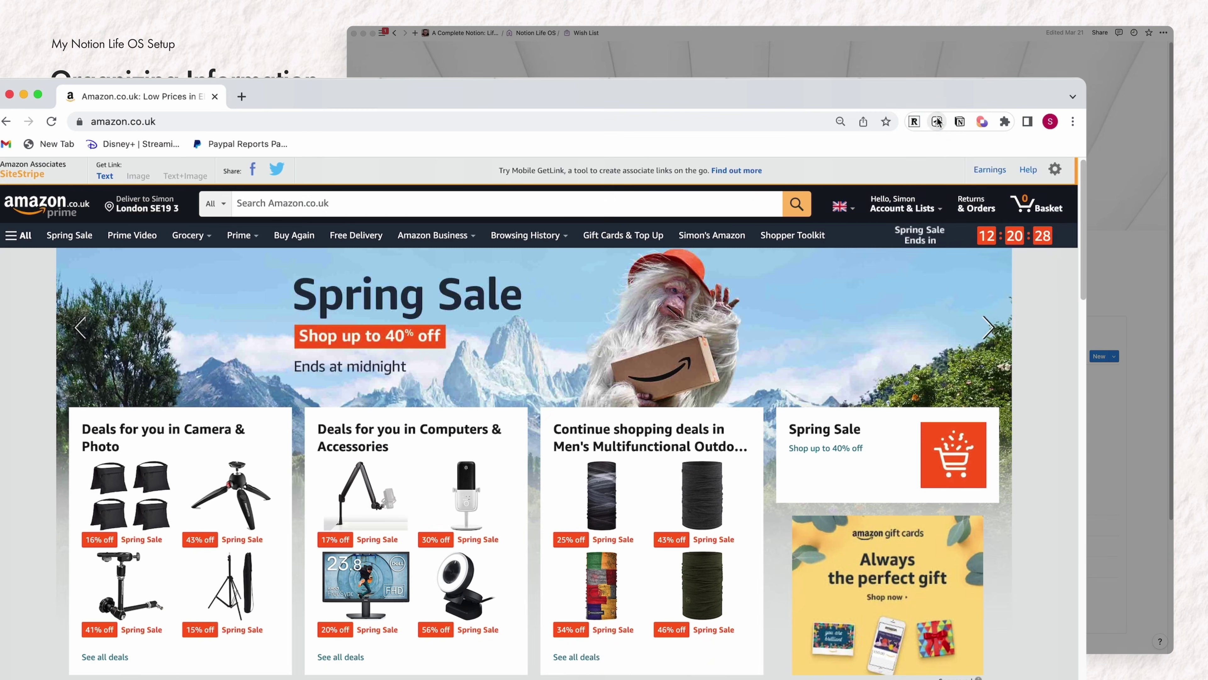
Inspect the Wish Lists form of the Save to Notion extension on the Amazon page in the browser, then close it without clipping.
left_click(937, 122)
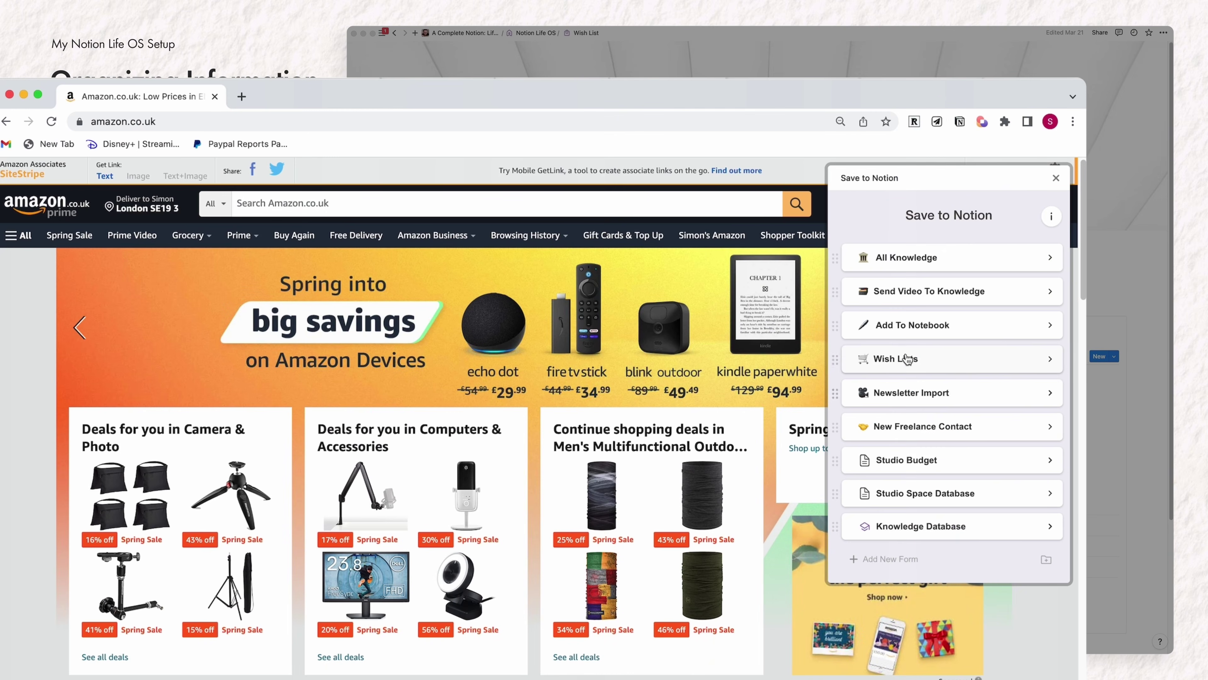
left_click(906, 358)
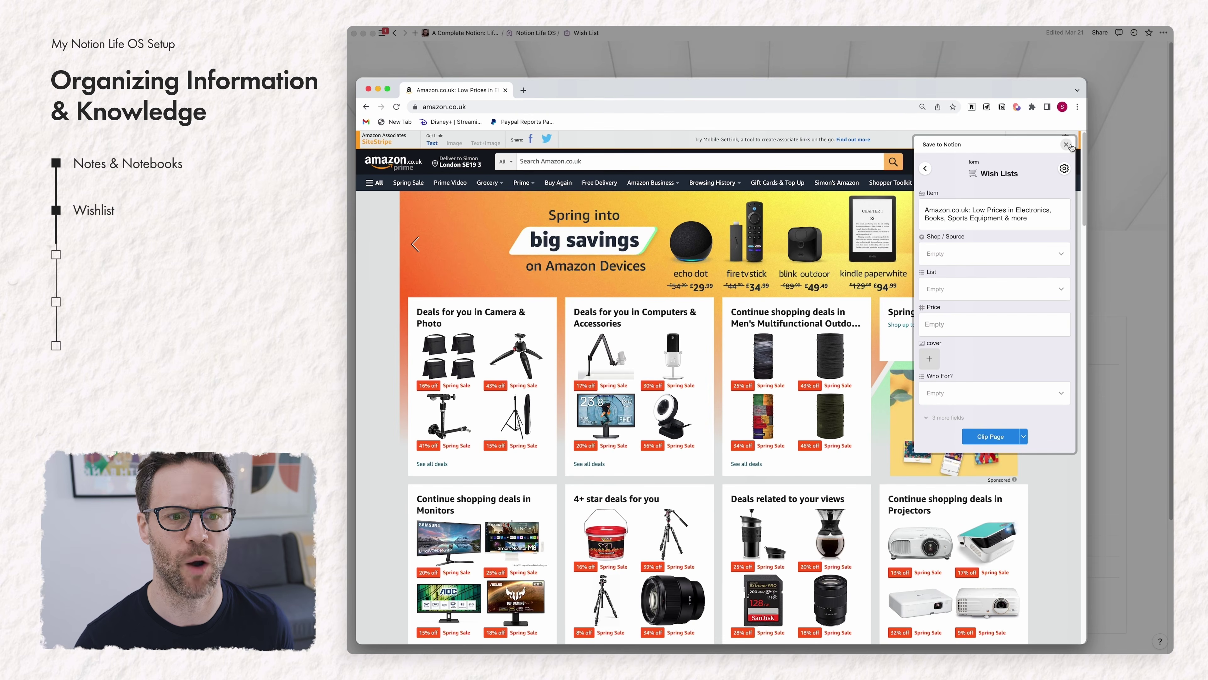
left_click(1067, 145)
left_click(378, 89)
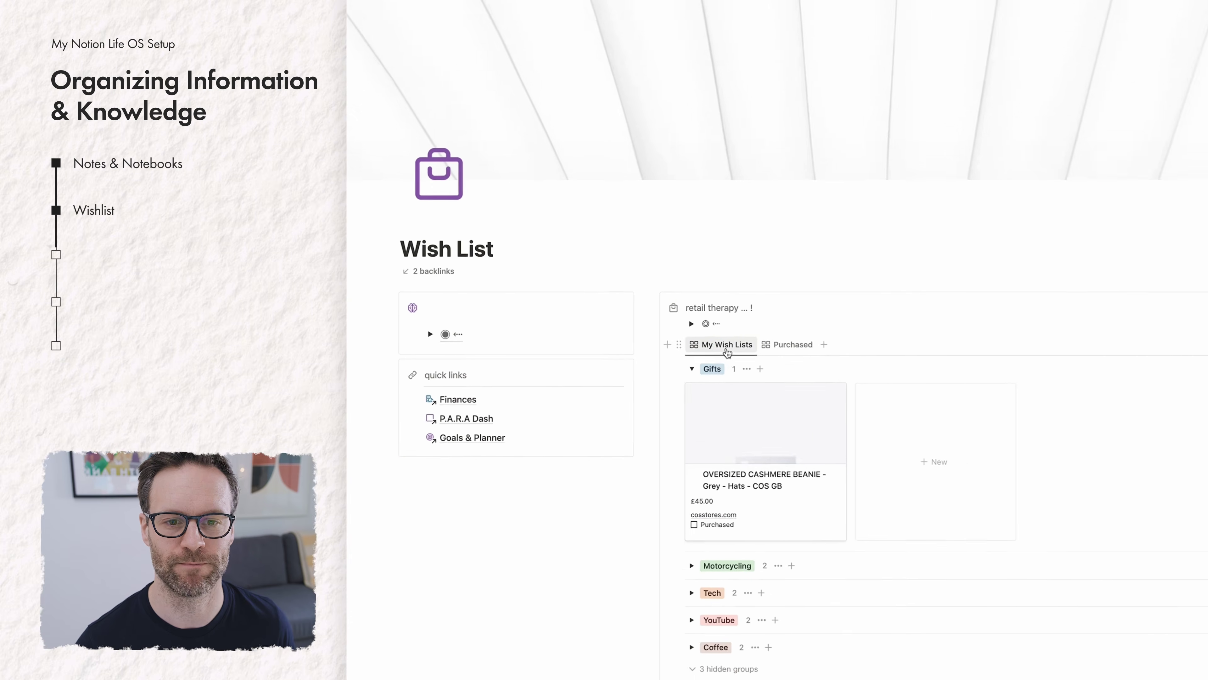
Look at the Purchased view of the wish list and switch back to My Wish Lists.
left_click(728, 353)
left_click(728, 353)
left_click(800, 348)
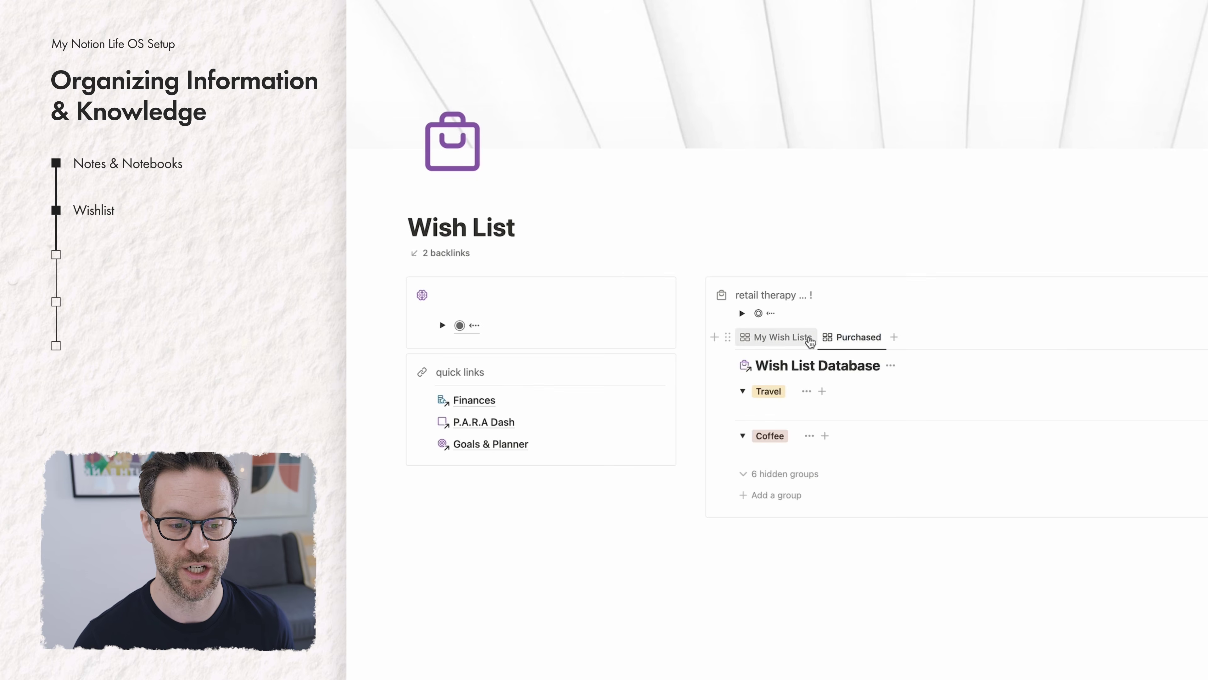
left_click(809, 339)
Go back to the Notion Life OS home page and look over its navigation links.
left_click(461, 130)
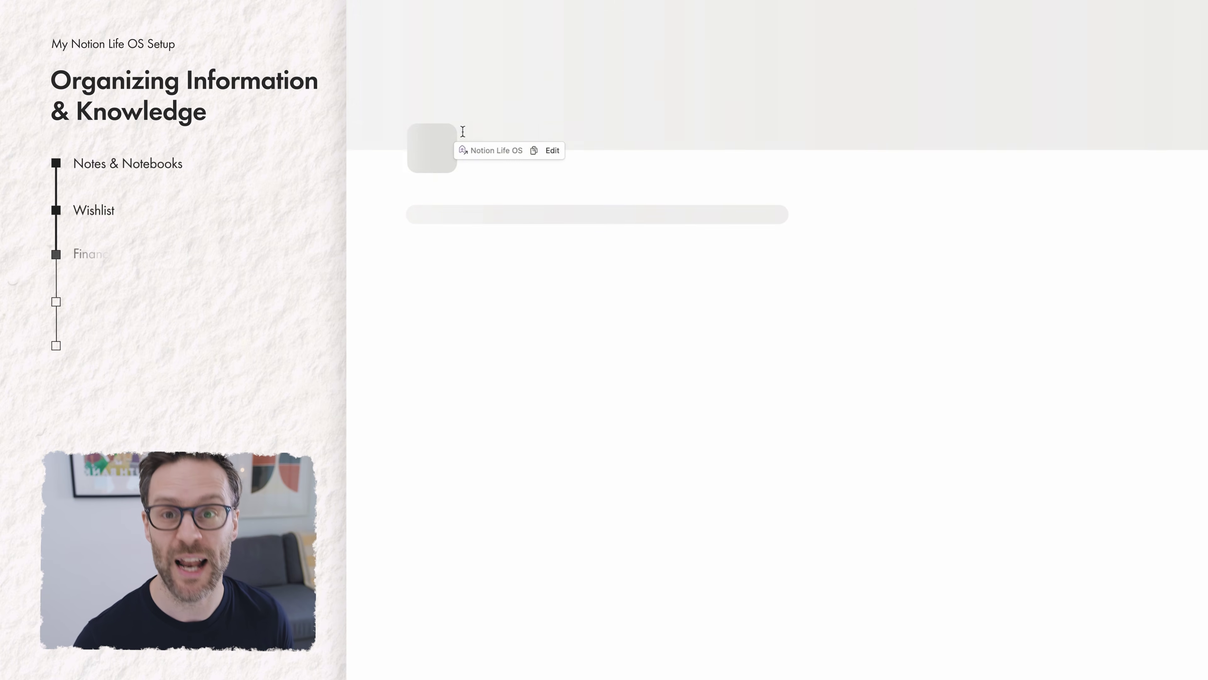
scroll(645, 464, "down", 2)
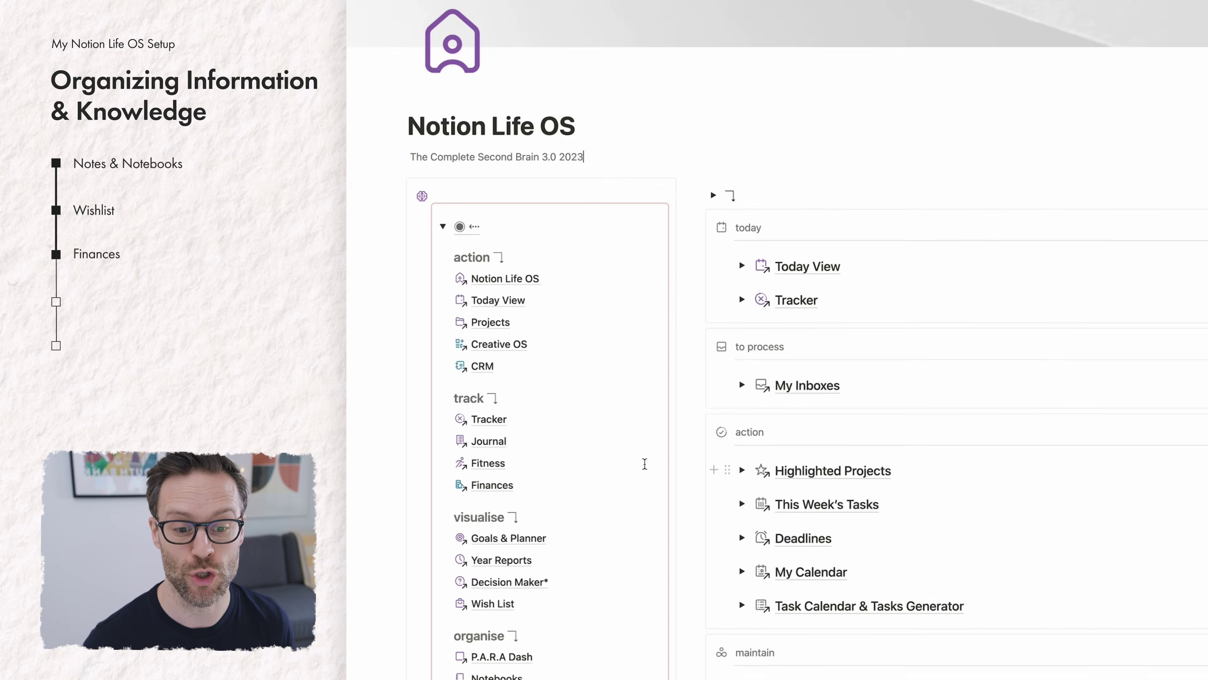
scroll(645, 464, "up", 1)
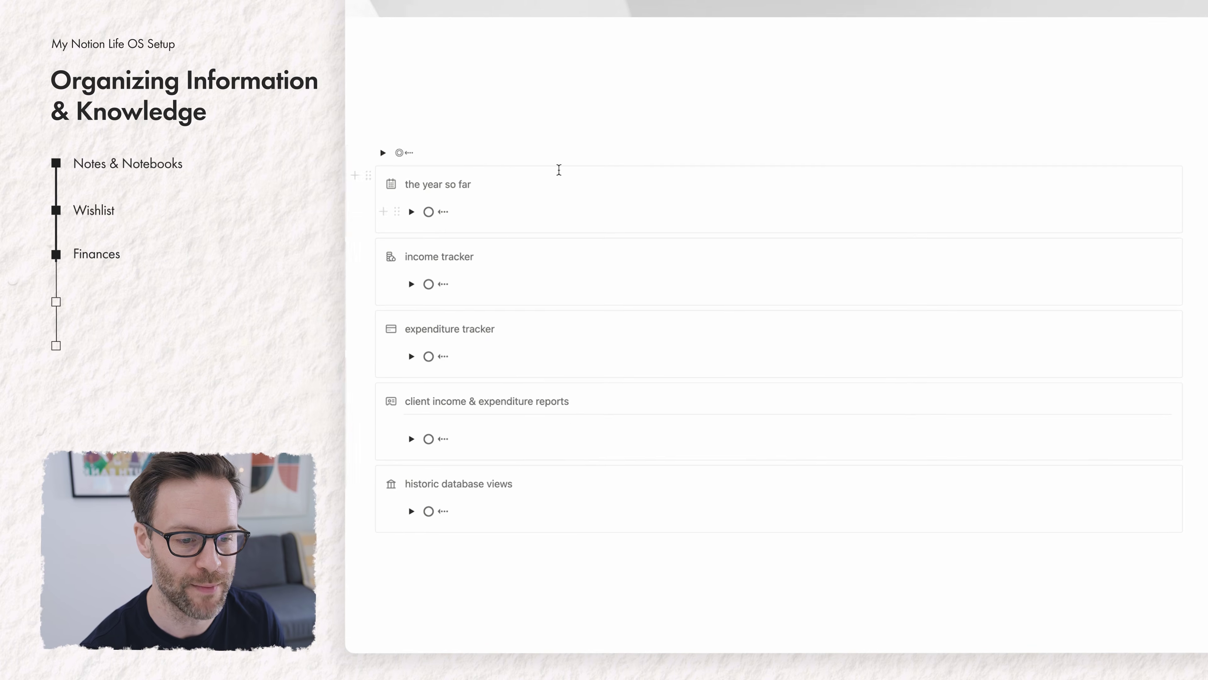
Expand the year so far, income tracker and expenditure tracker sections of the Finances page to review their contents.
left_click(409, 210)
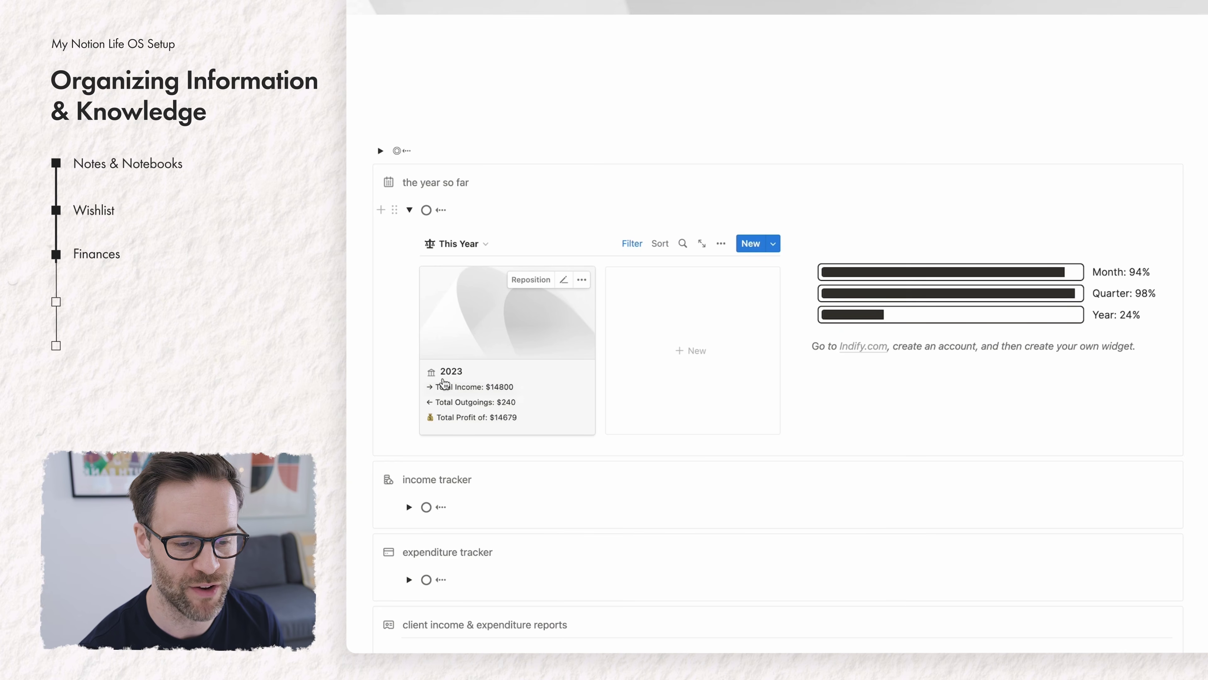
scroll(458, 358, "down", 3)
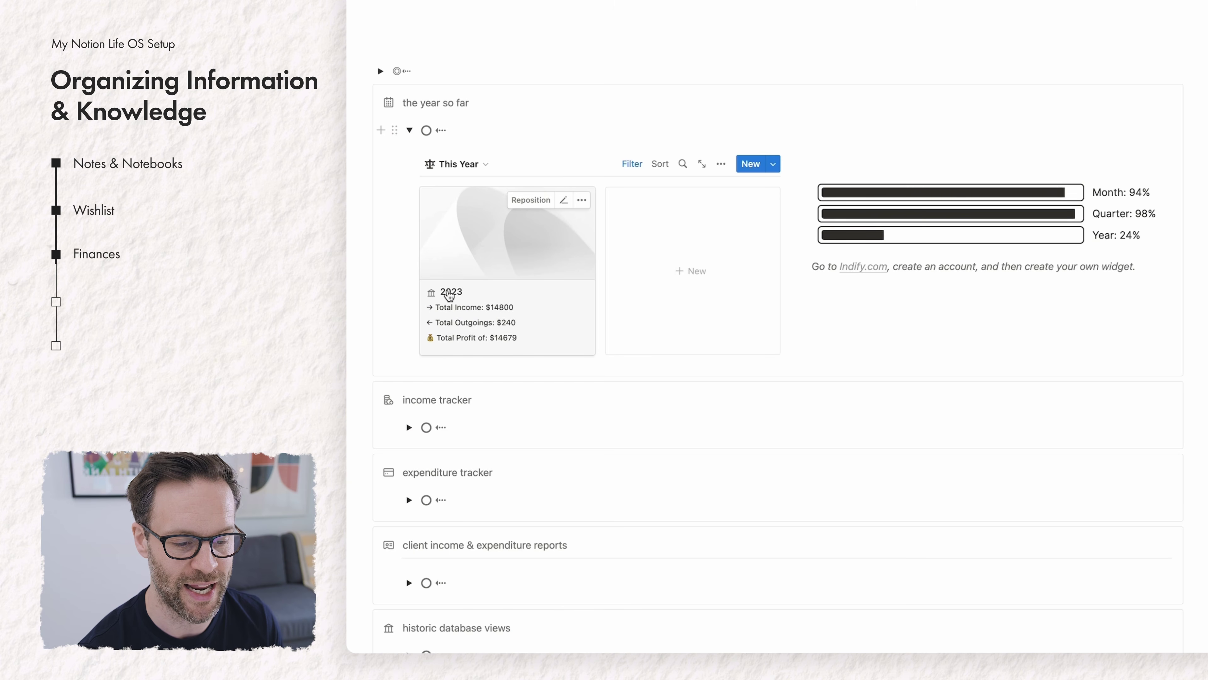
left_click(408, 427)
scroll(409, 476, "down", 5)
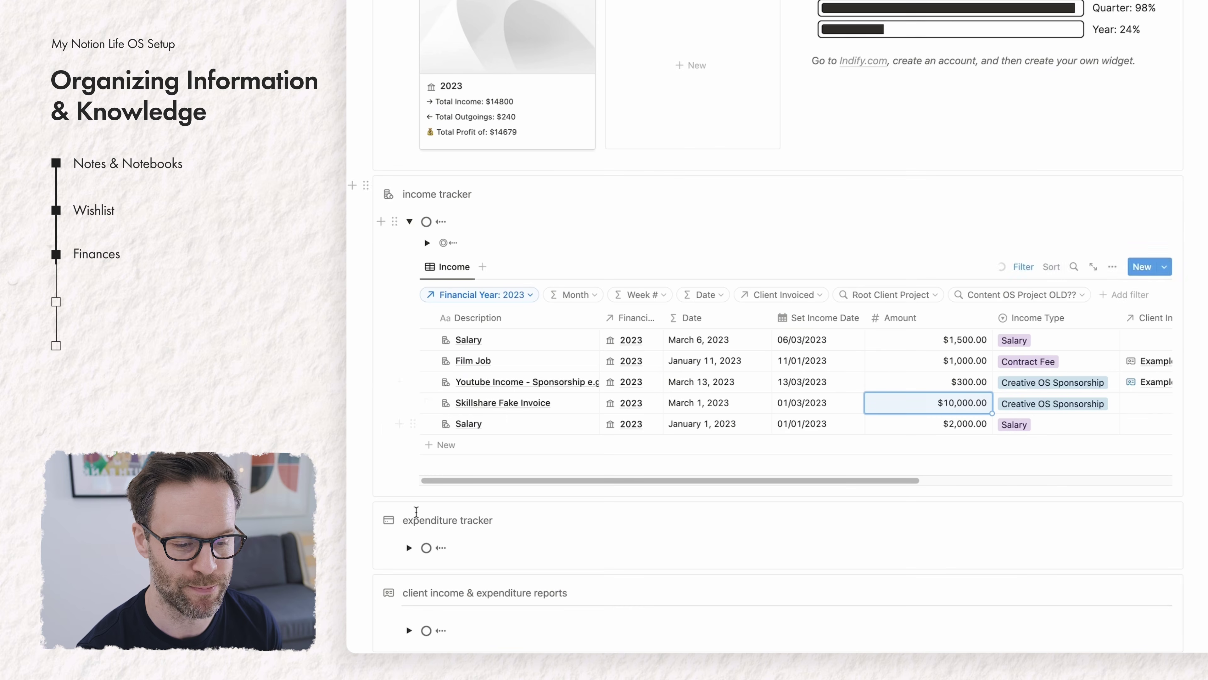
left_click(408, 548)
scroll(962, 354, "down", 8)
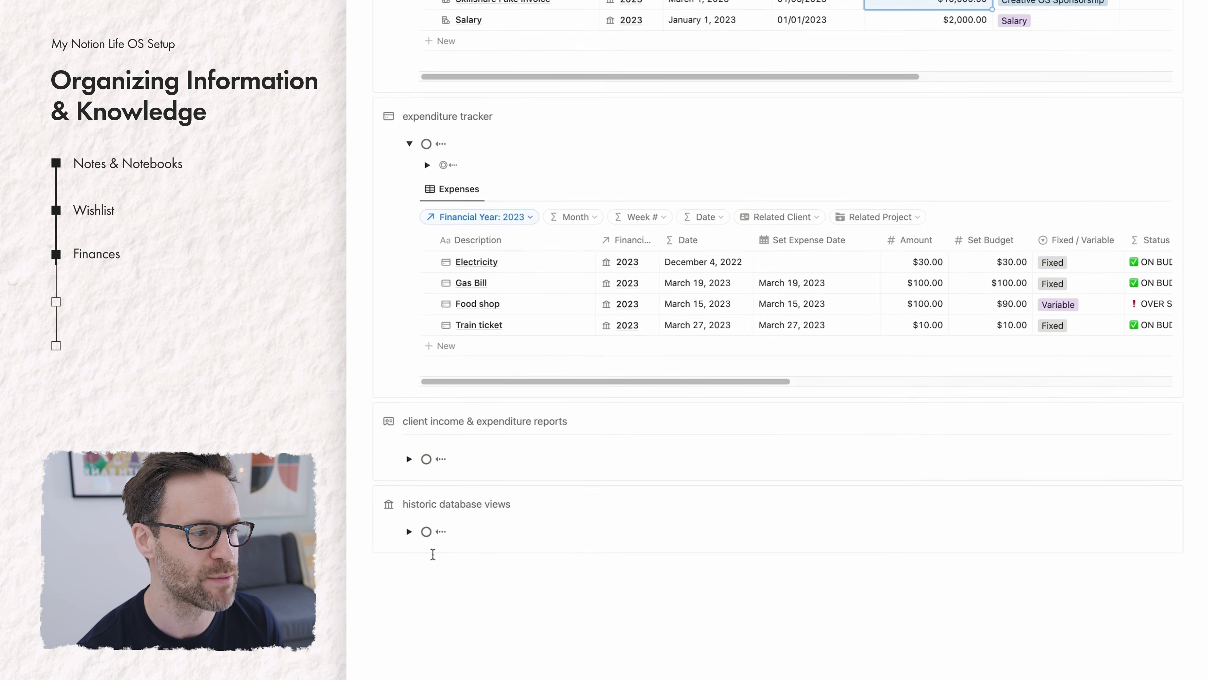
scroll(962, 354, "up", 8)
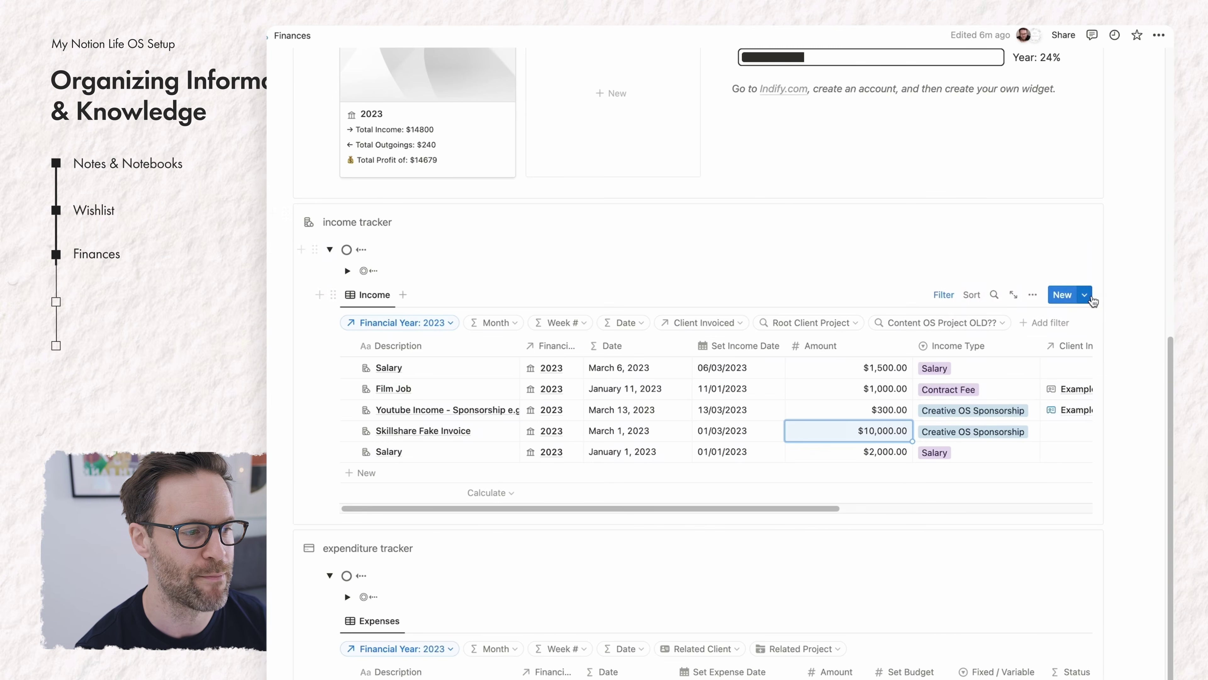
Examine the templates for the Income database and the repeat setting of New Recurring Income TEMPLATE, leaving them unchanged.
left_click(1160, 295)
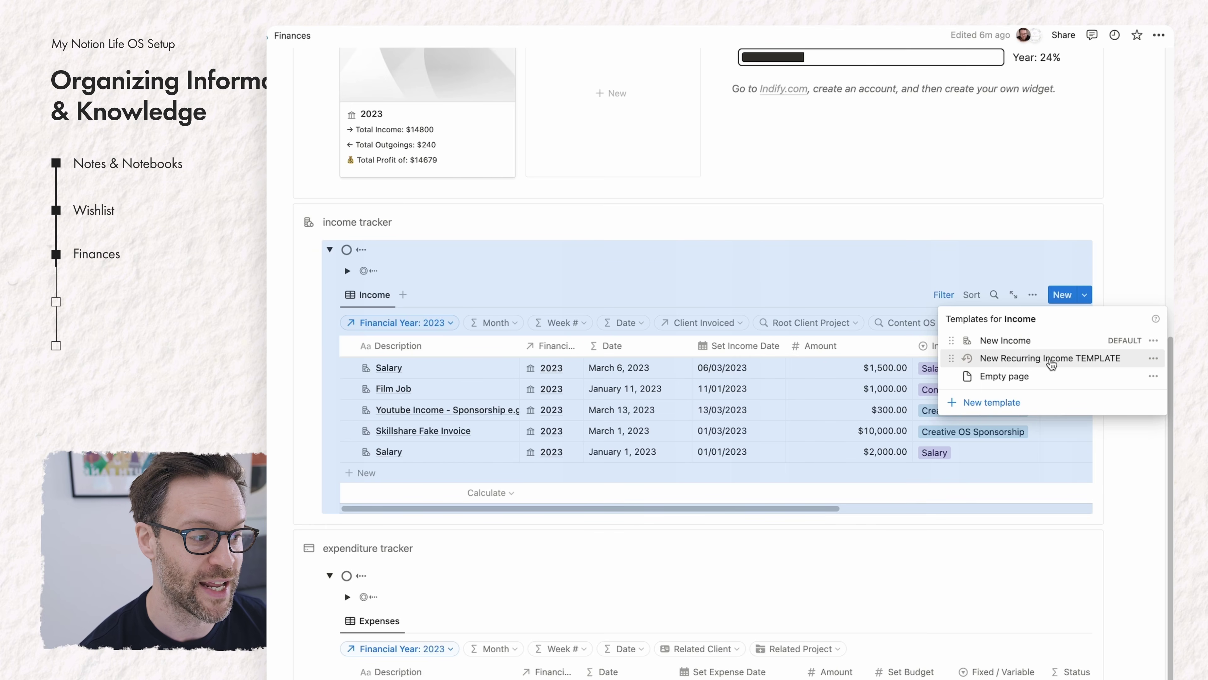
left_click(1154, 358)
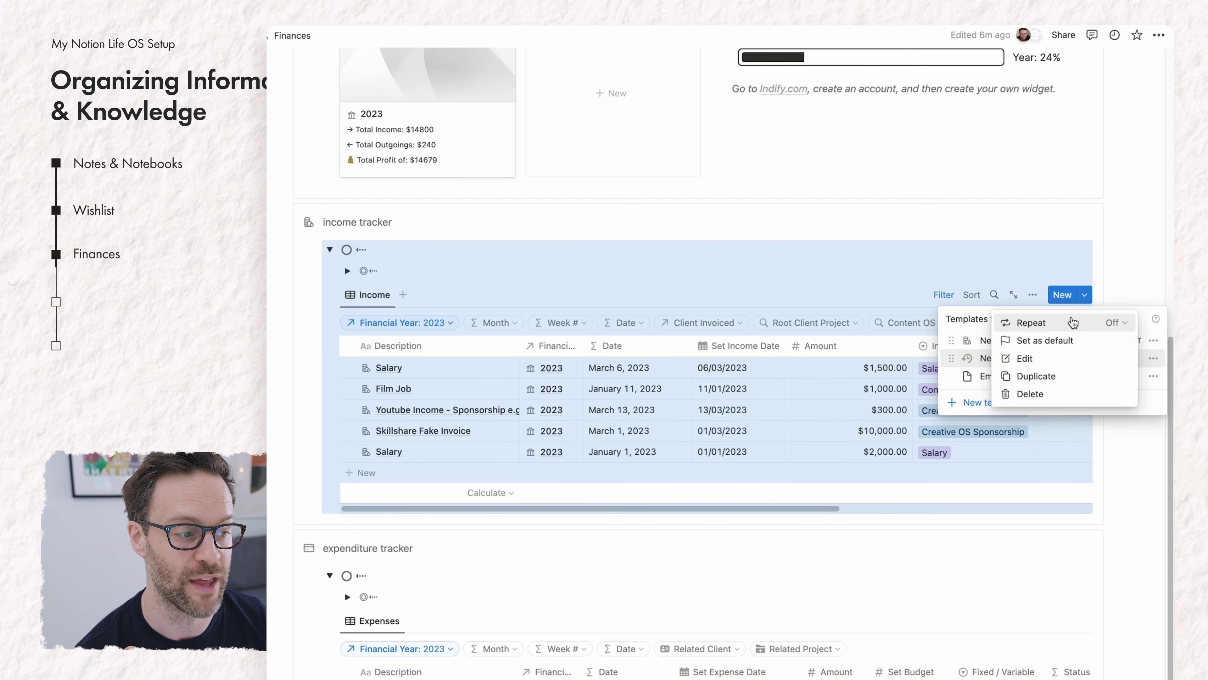
left_click(1071, 322)
left_click(1133, 277)
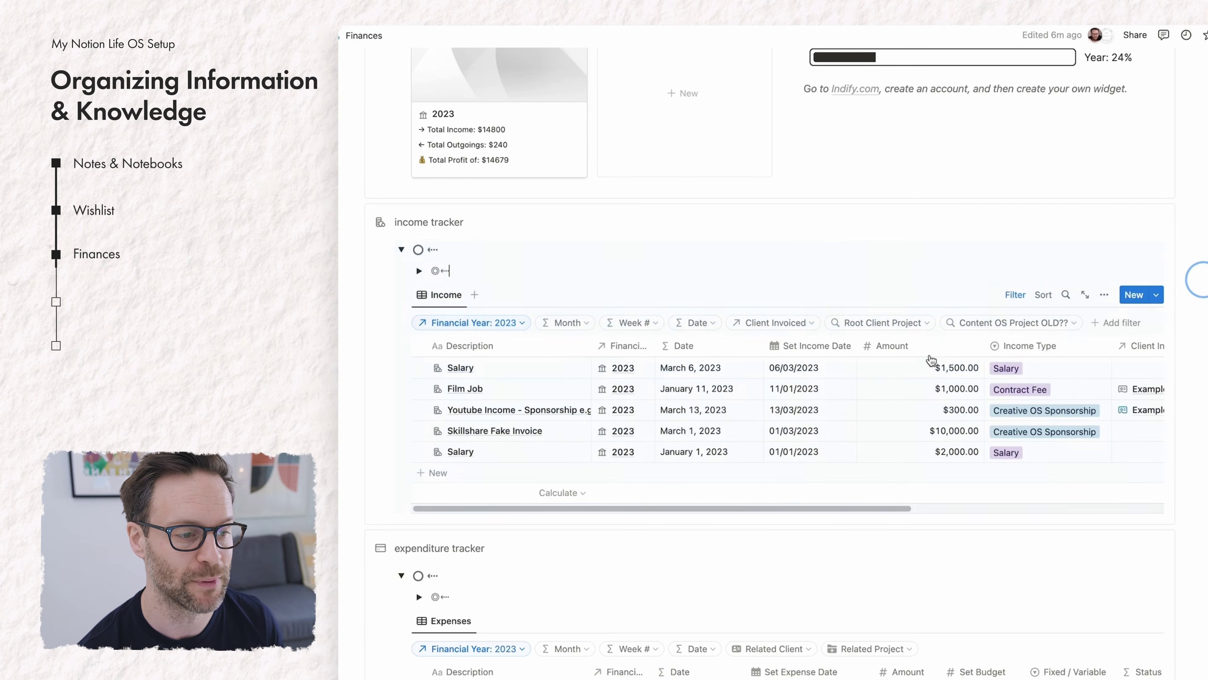
Check the income tracker's Financial Year filter and read through the 2023 financial year page with its income and expenditure tables.
left_click(452, 434)
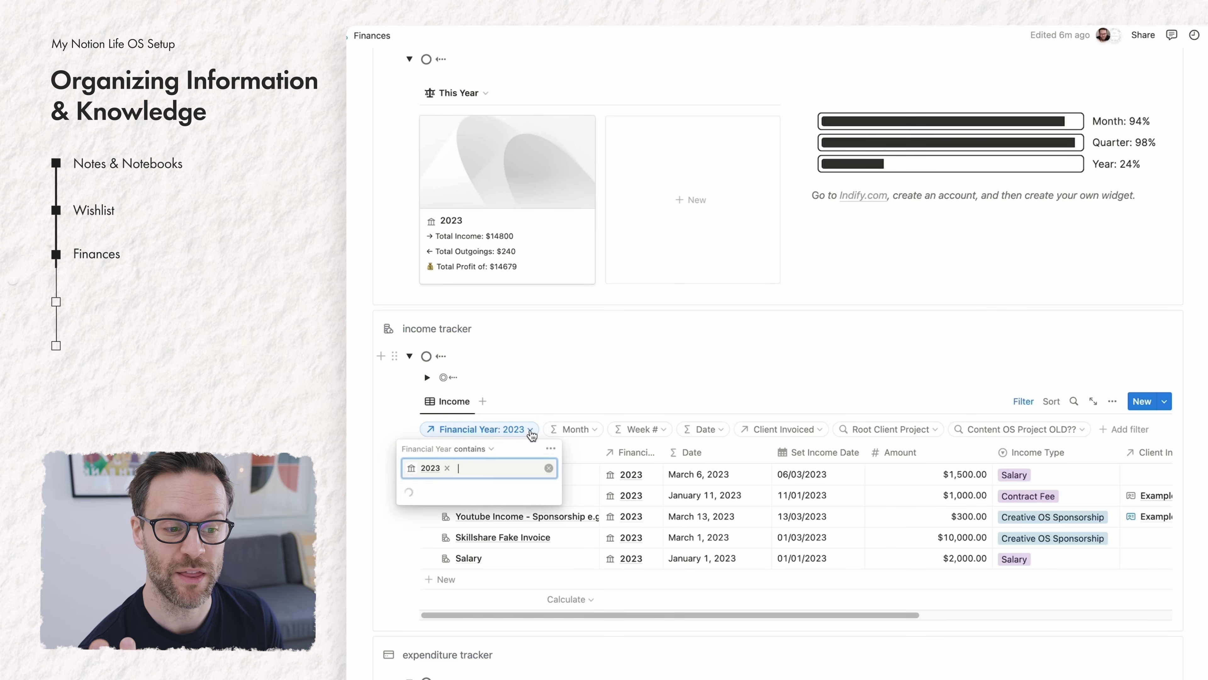
left_click(530, 431)
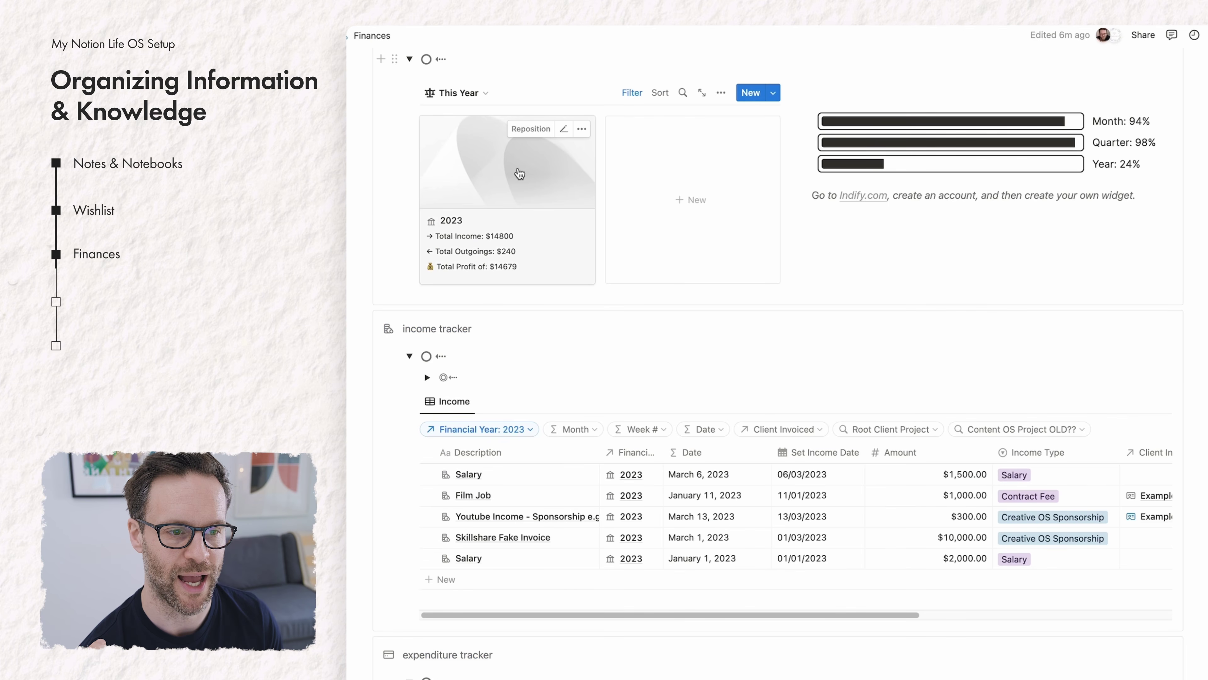
left_click(519, 174)
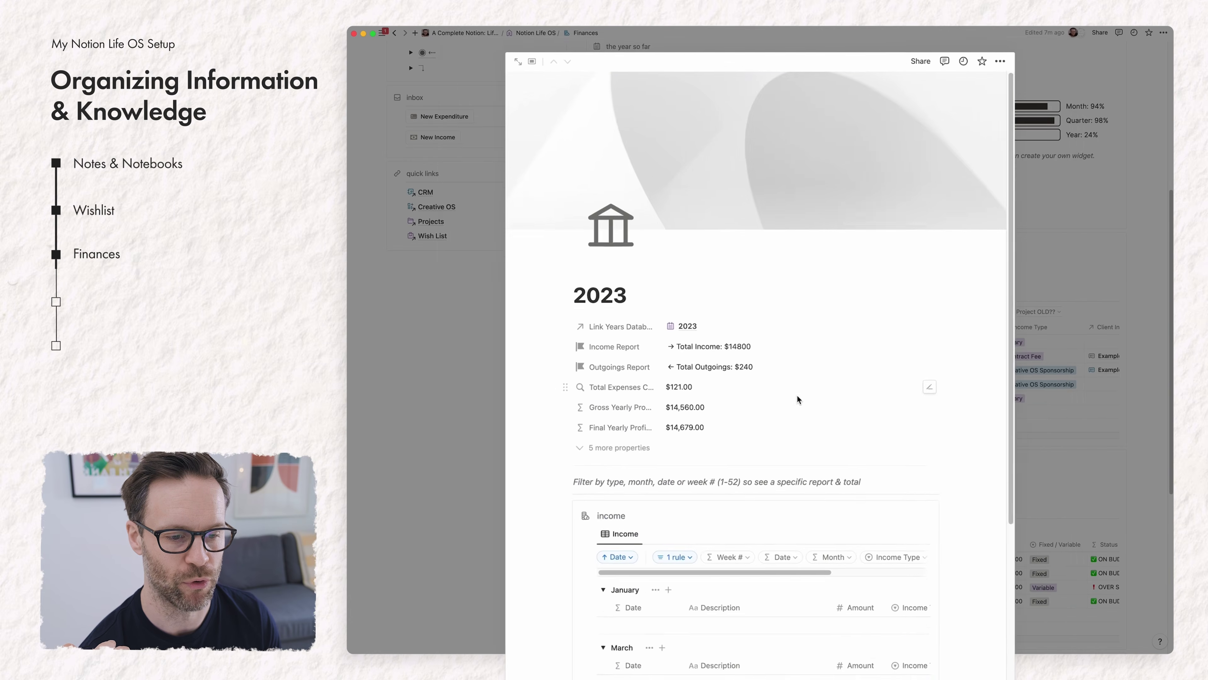
scroll(798, 399, "down", 10)
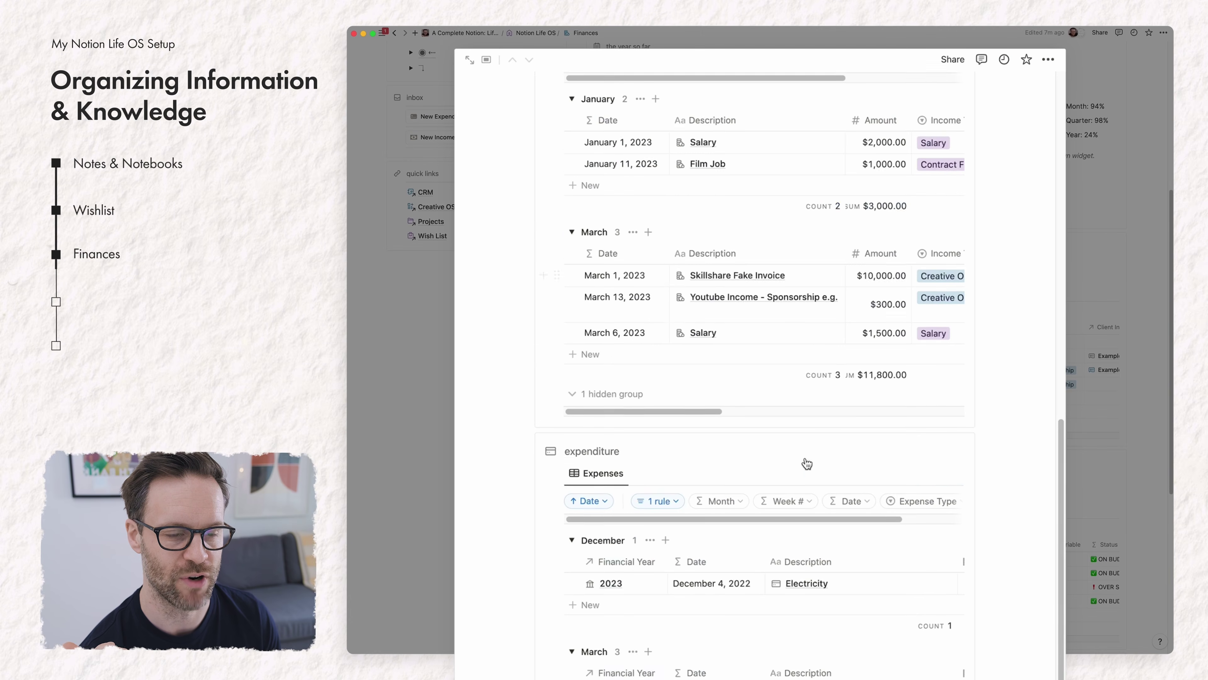
scroll(808, 462, "up", 10)
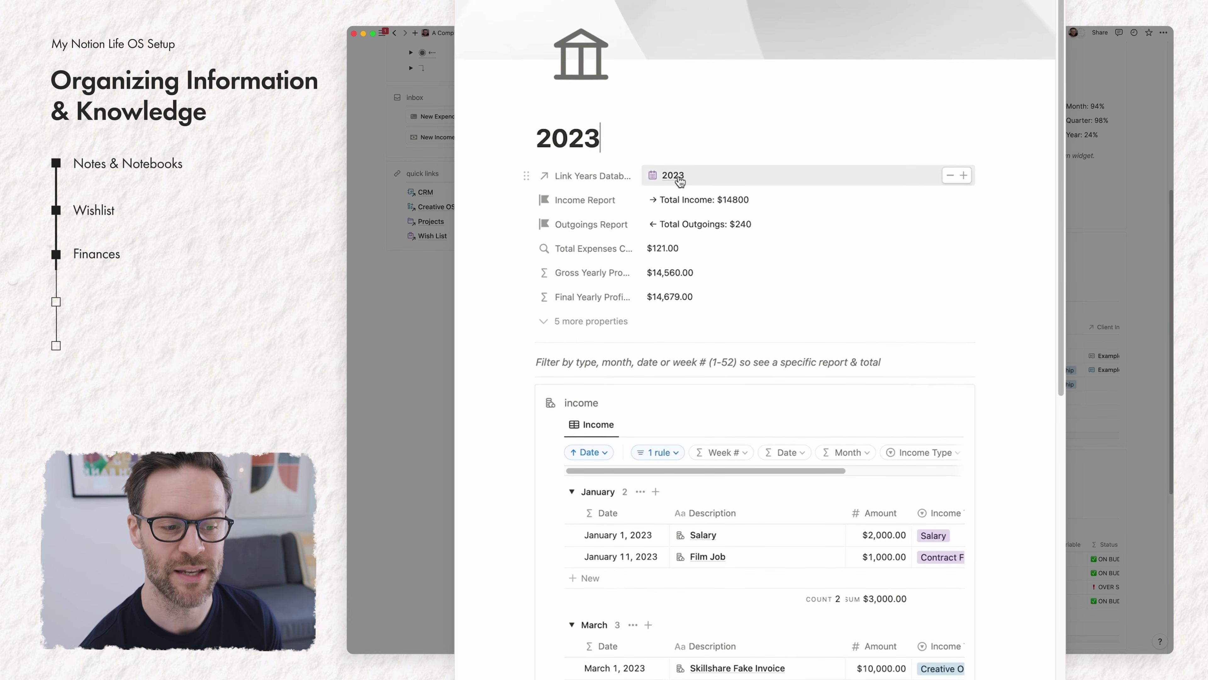
scroll(675, 257, "up", 3)
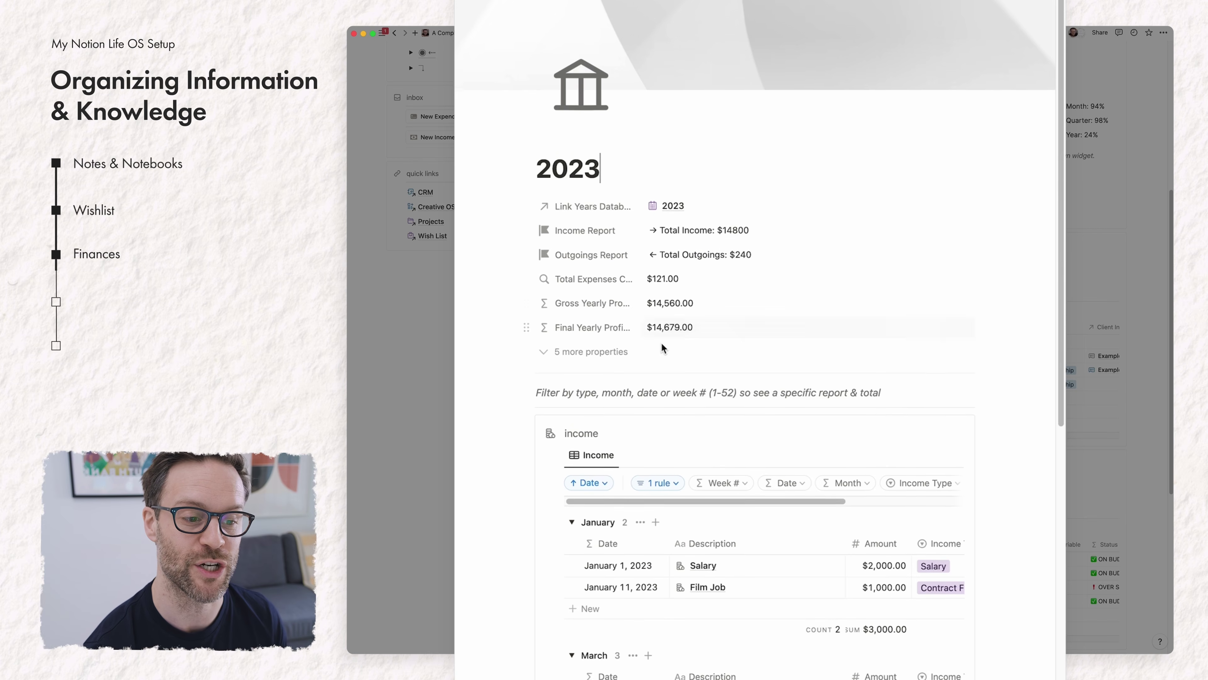
Open the linked 2023 page from the years database, review its habit, finance and goal reports, and return to Finances.
left_click(669, 246)
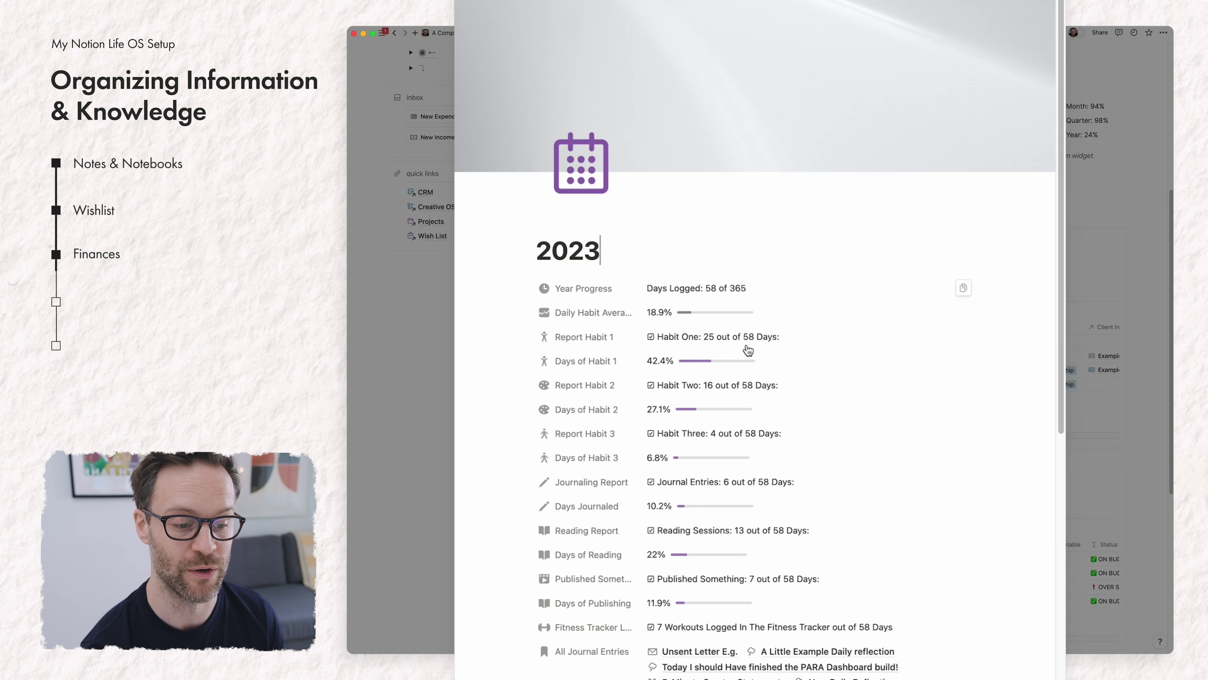
scroll(777, 480, "down", 10)
key("Escape")
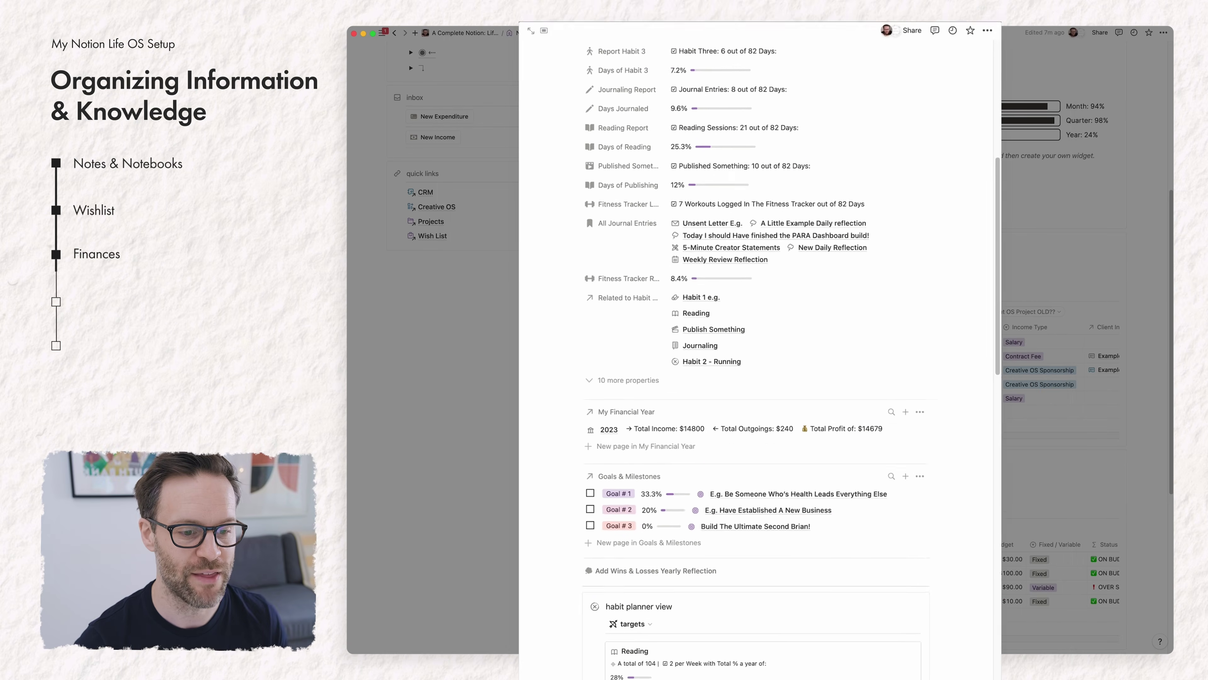
scroll(904, 354, "down", 15)
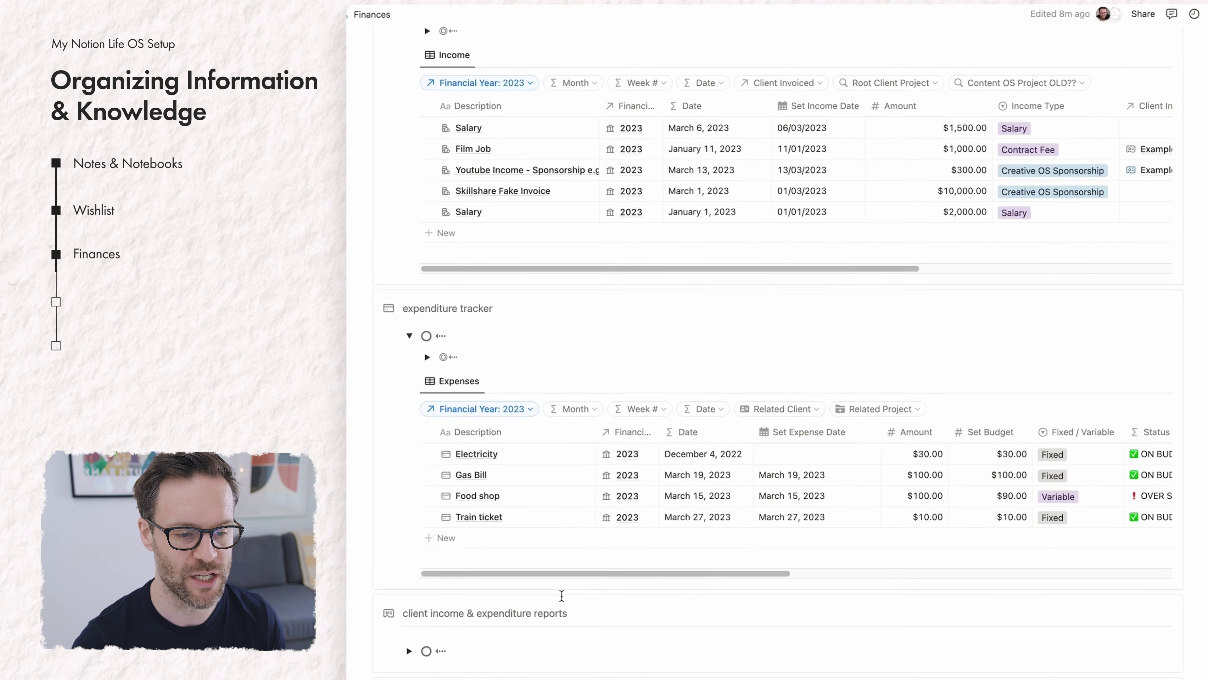
Expand the historic database views section and examine the Yearly Balance Sheet, Income Archive and Expense Archive tables.
left_click(410, 318)
scroll(548, 338, "down", 5)
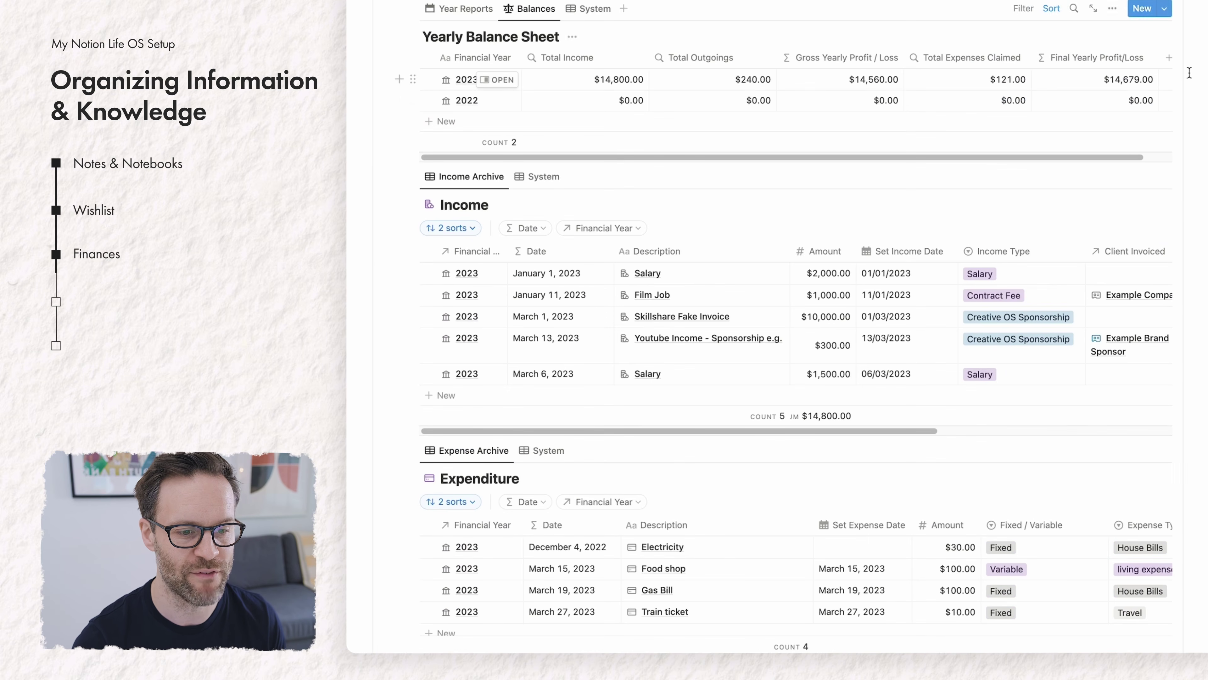
scroll(763, 315, "down", 4)
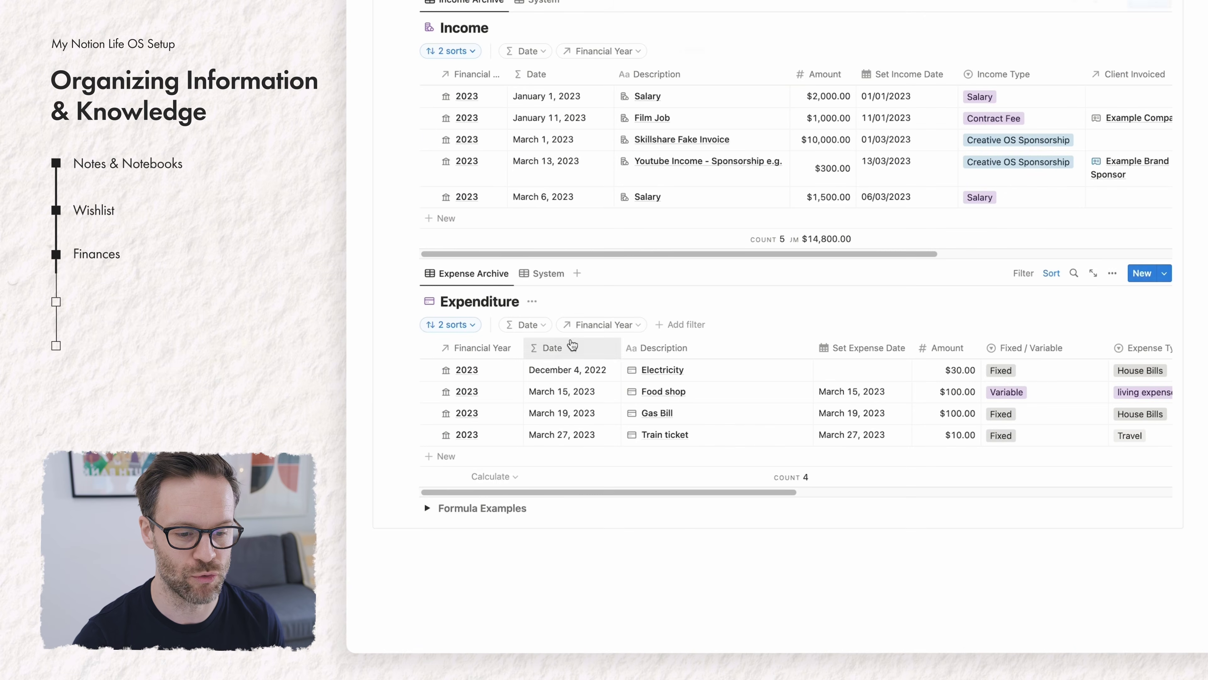
Collapse the historic database views and expenditure tracker sections of the Finances page.
scroll(573, 344, "up", 10)
left_click(411, 452)
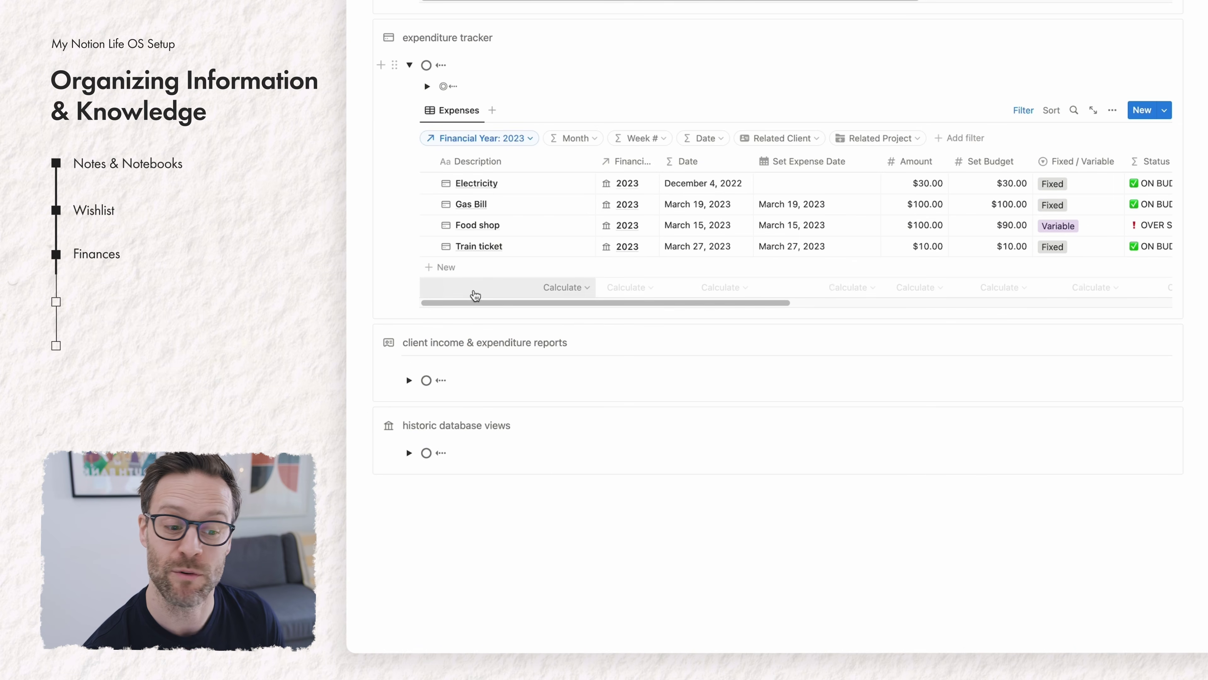
scroll(472, 300, "up", 5)
left_click(410, 340)
scroll(409, 339, "up", 3)
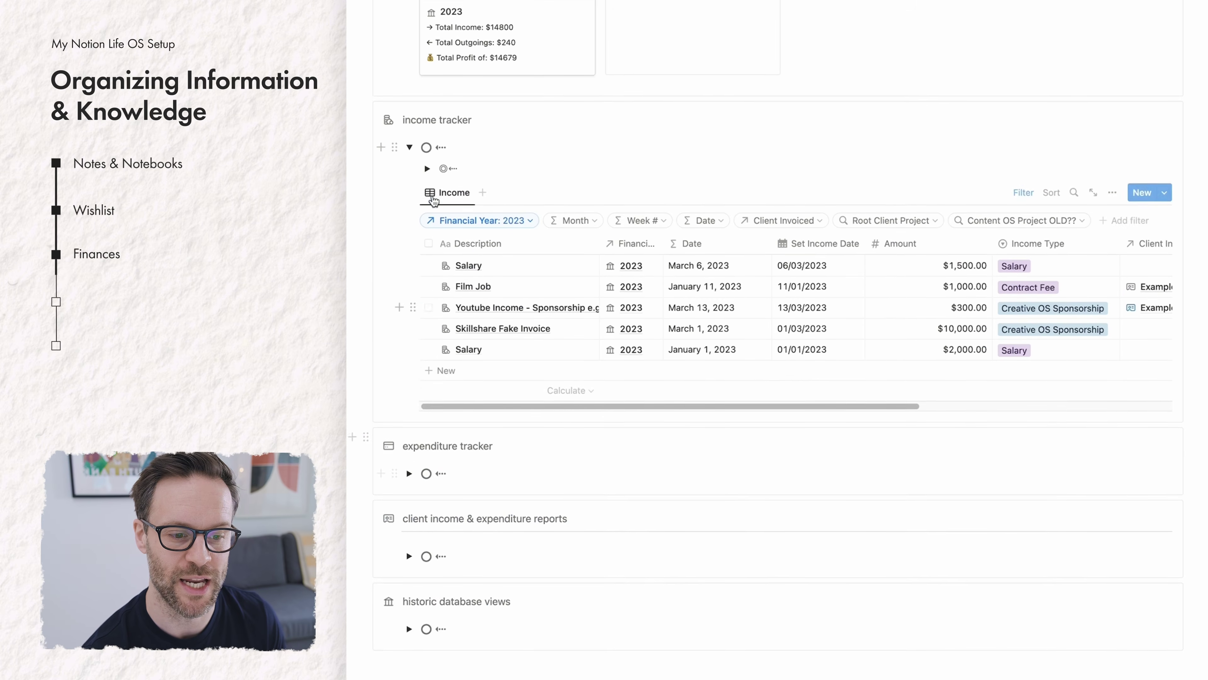
left_click(410, 169)
scroll(554, 419, "up", 3)
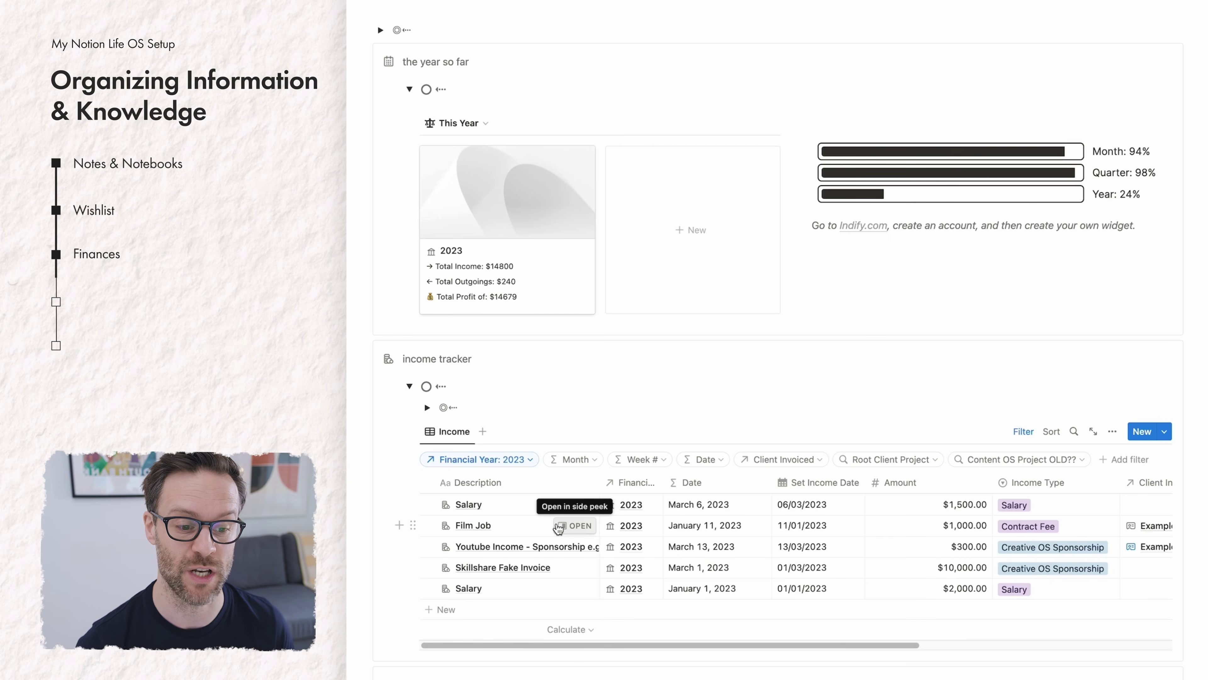
left_click(410, 386)
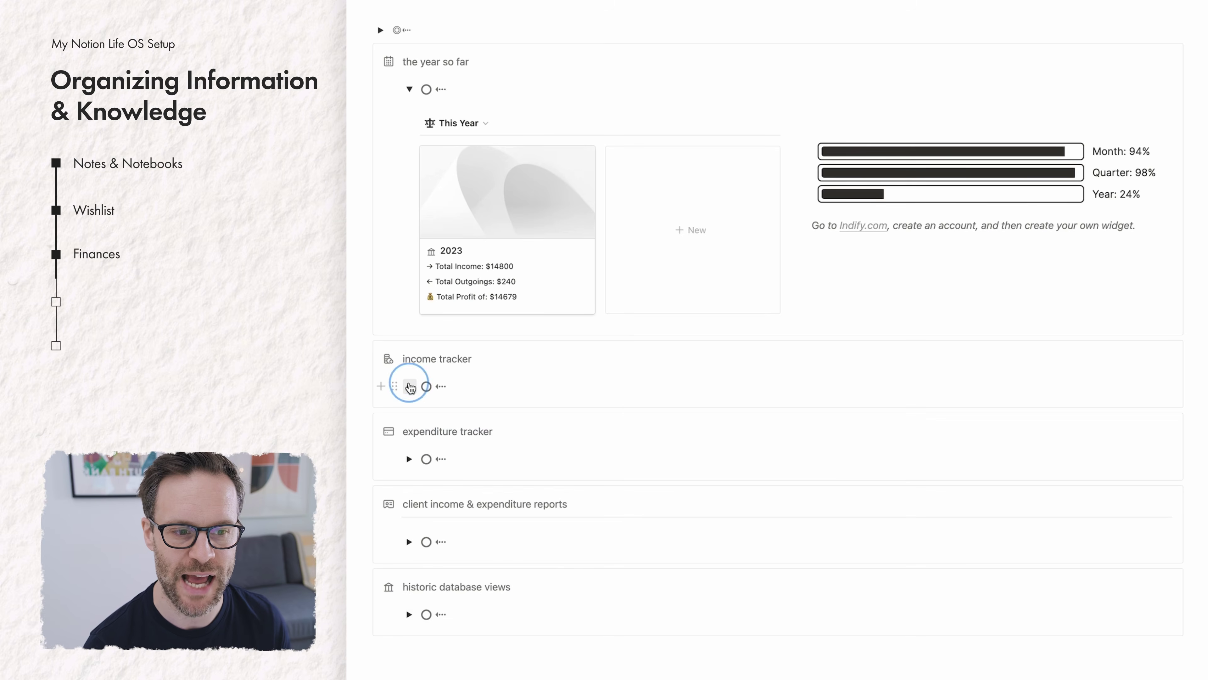
left_click(410, 386)
left_click(410, 386)
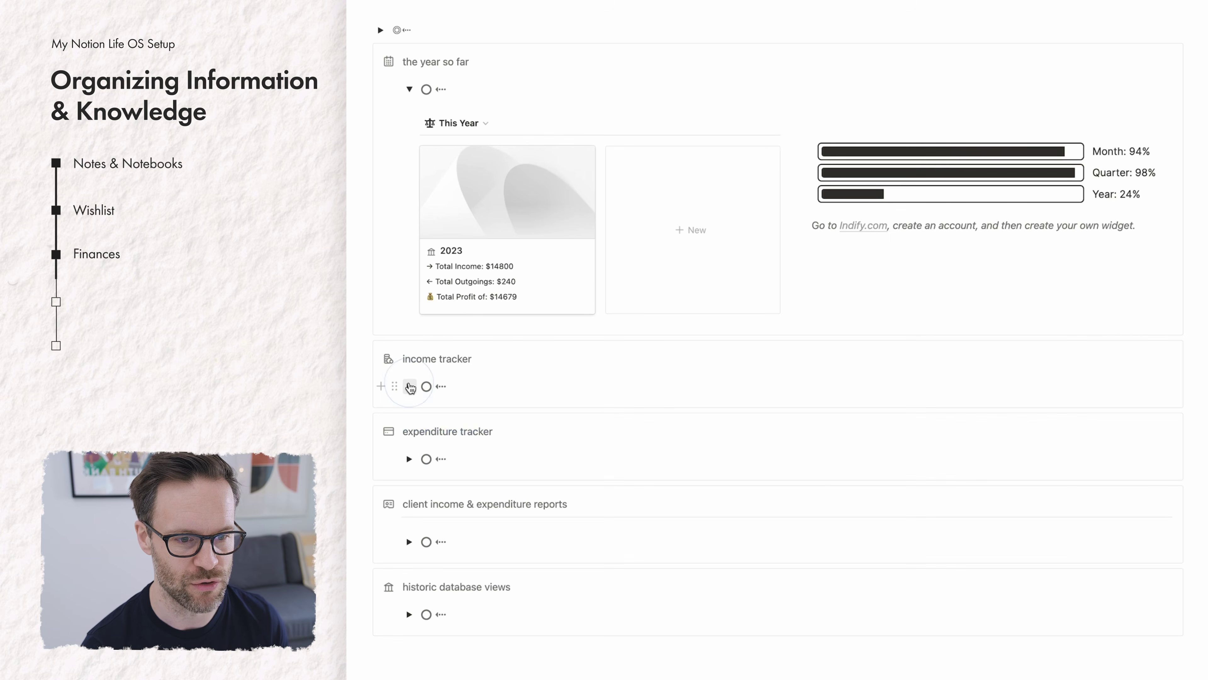
left_click(741, 387)
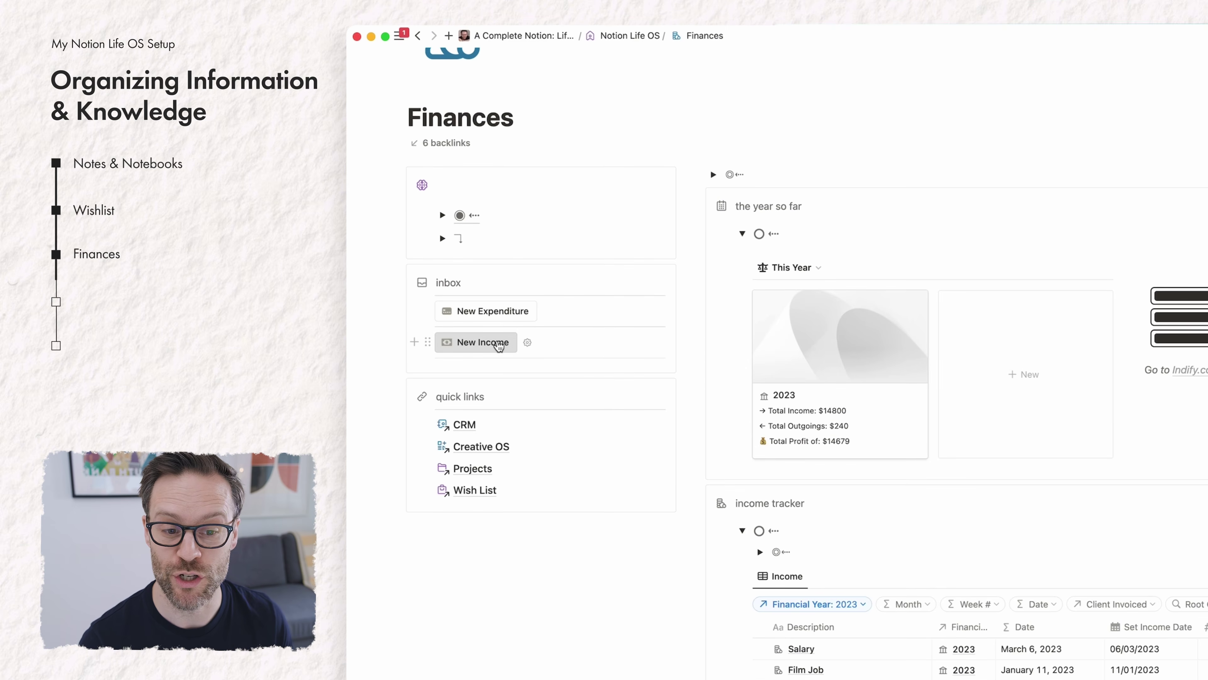
Create a new income entry dated 28/03/2023 and link Example Product Brand as the client invoiced.
left_click(499, 346)
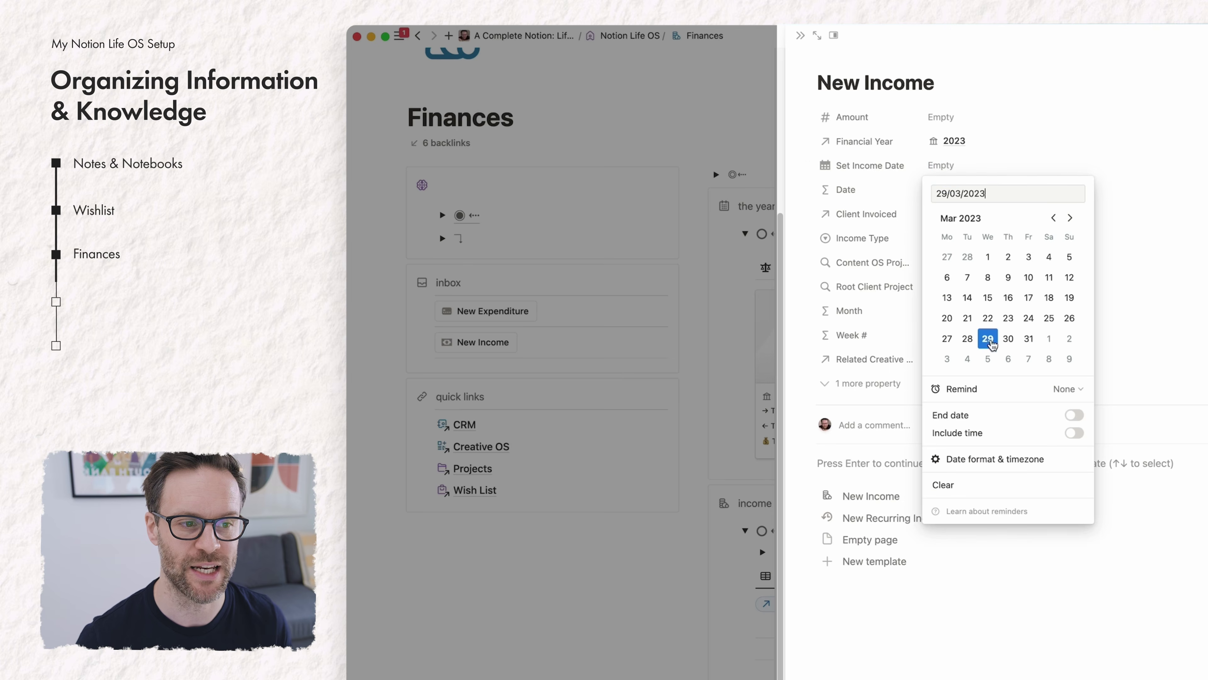
left_click(1132, 139)
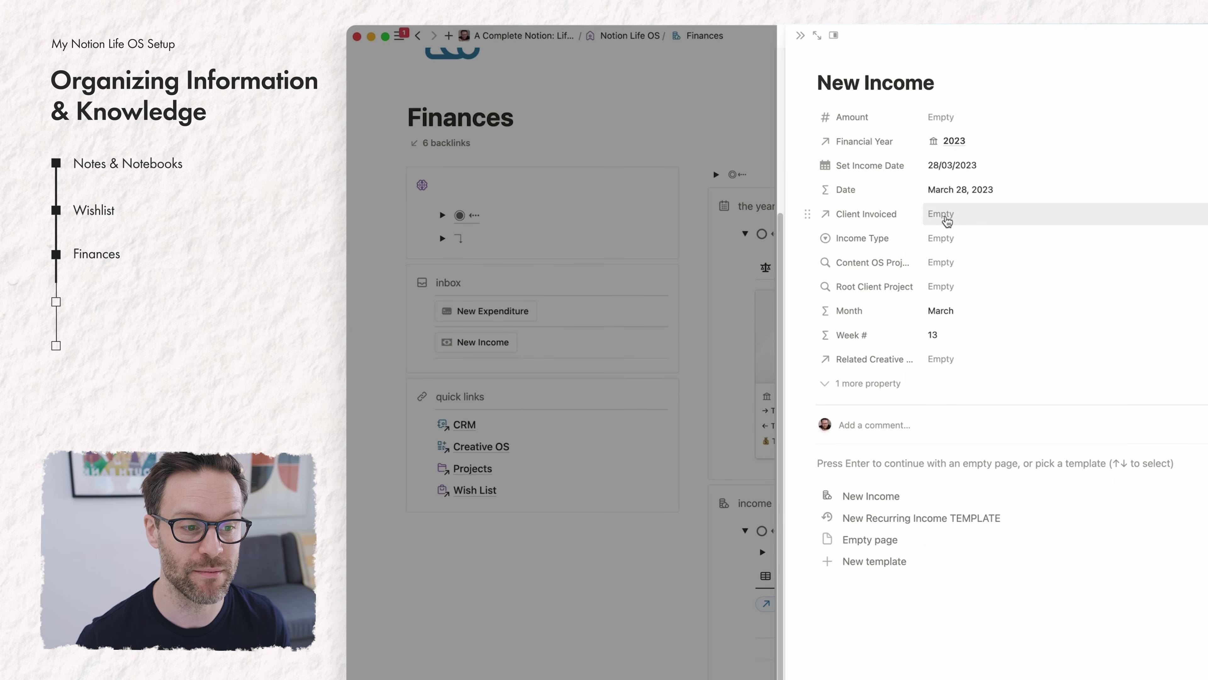
left_click(947, 219)
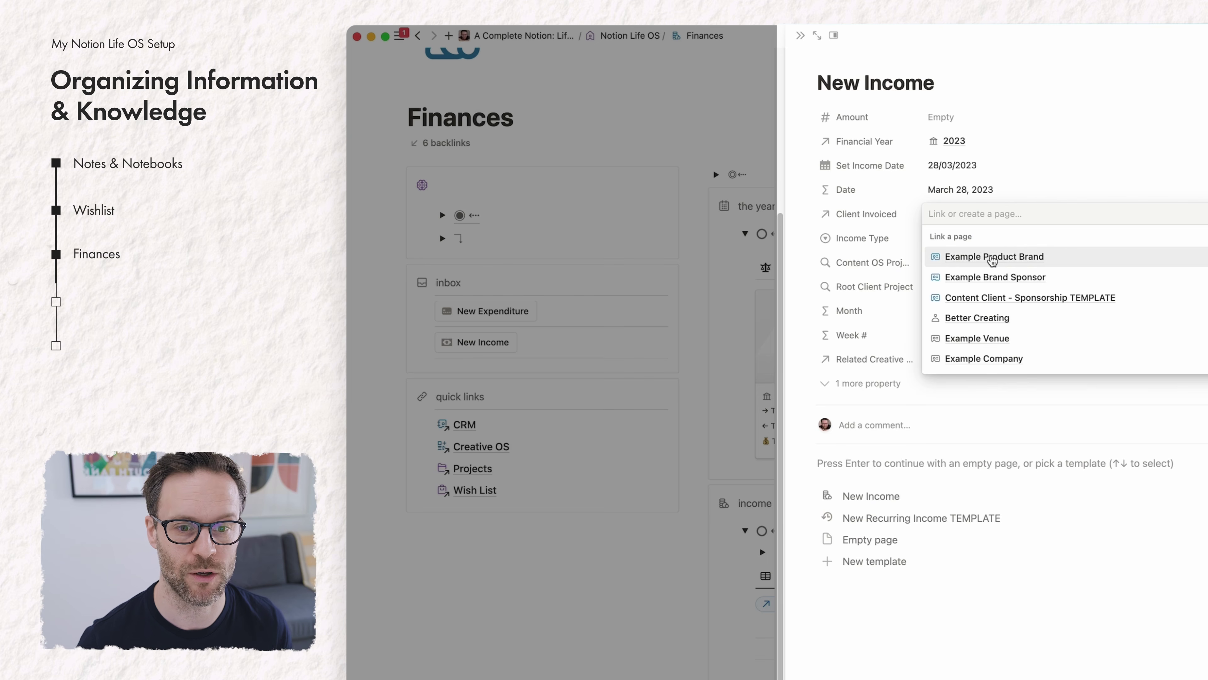
left_click(994, 256)
left_click(1094, 156)
Set the new income entry's amount to $1,000 and its income type to Contract Fee.
left_click(954, 117)
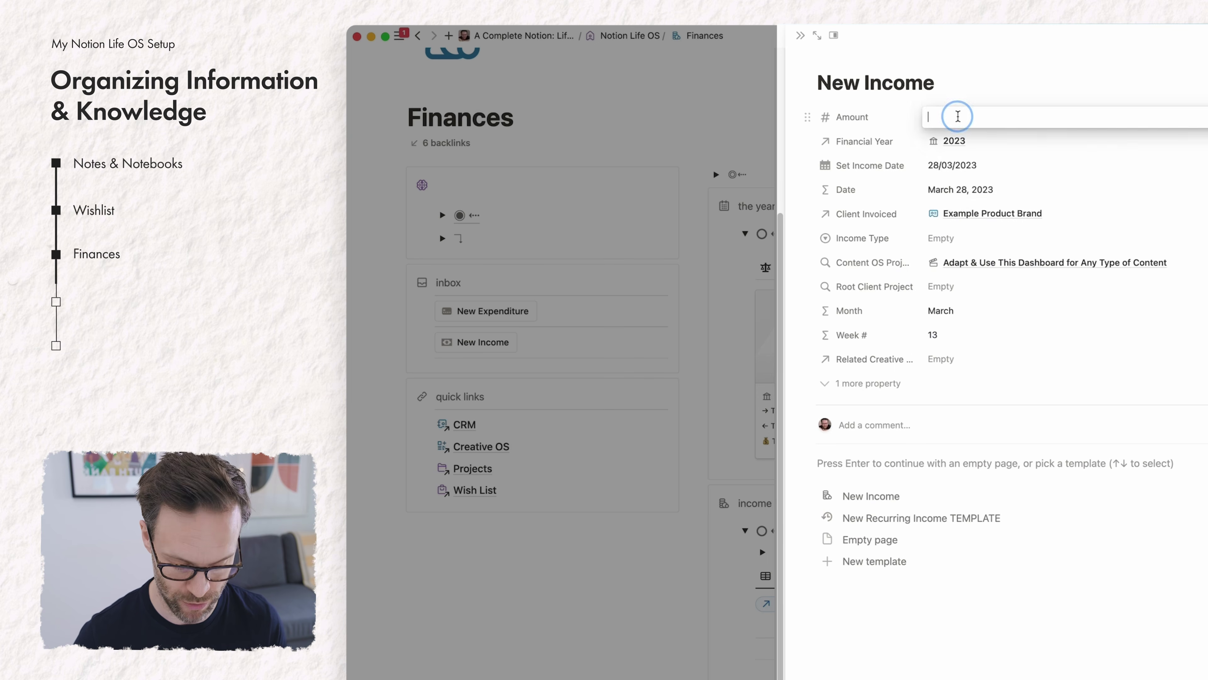
type("1000")
left_click(992, 72)
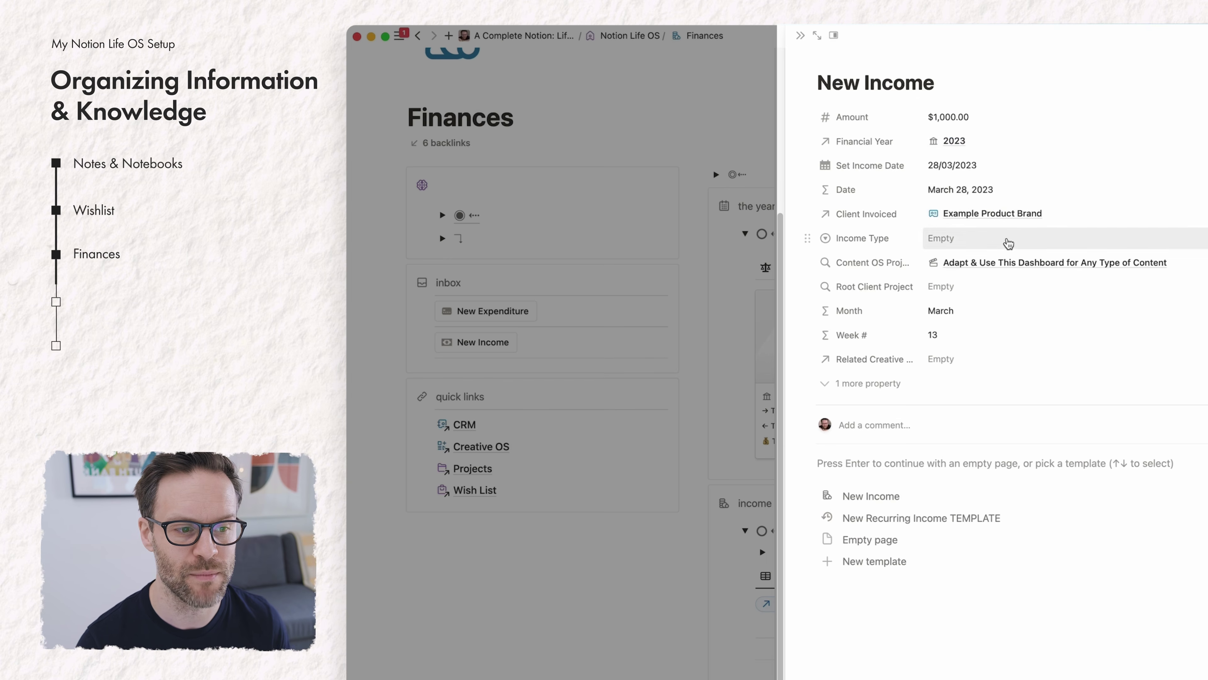
left_click(970, 238)
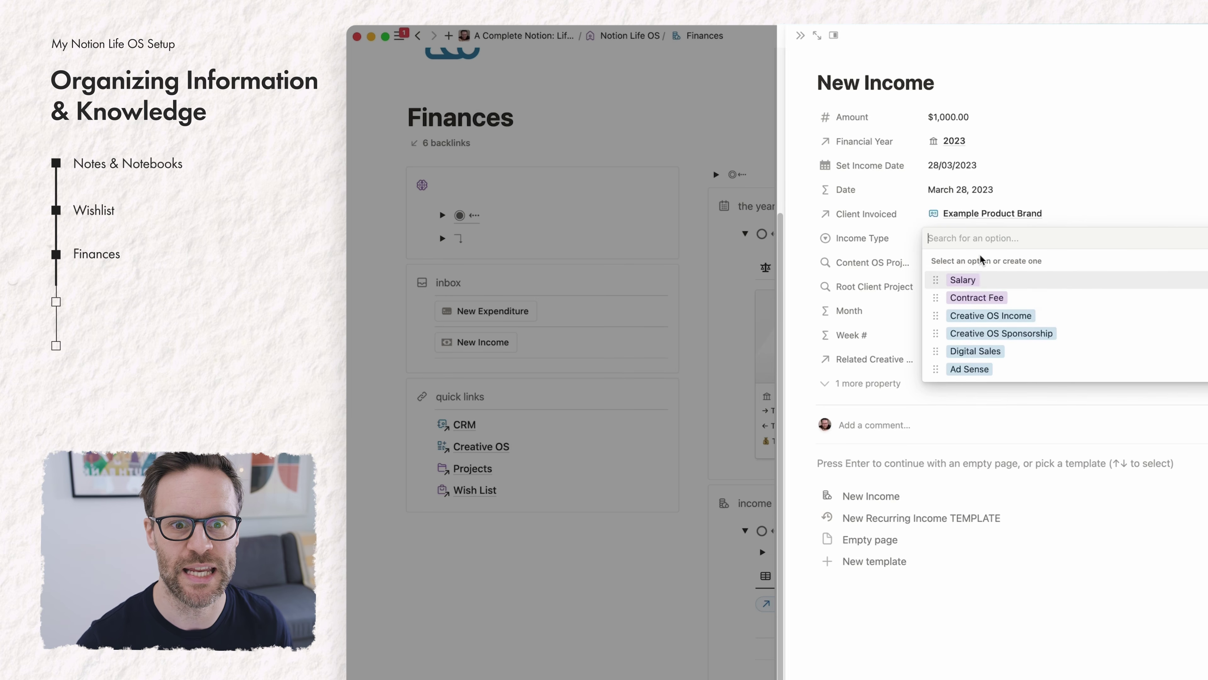
left_click(973, 298)
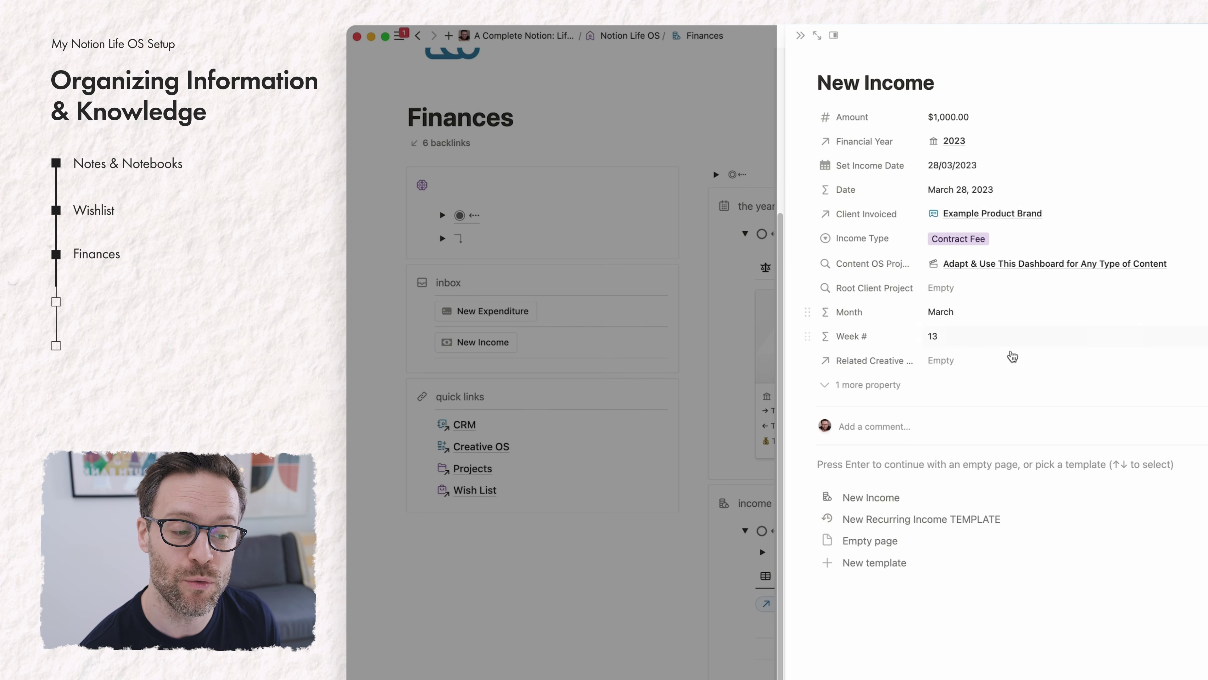
Check the linkable pages of the related creative property, then apply the New Income template and close the entry.
left_click(952, 366)
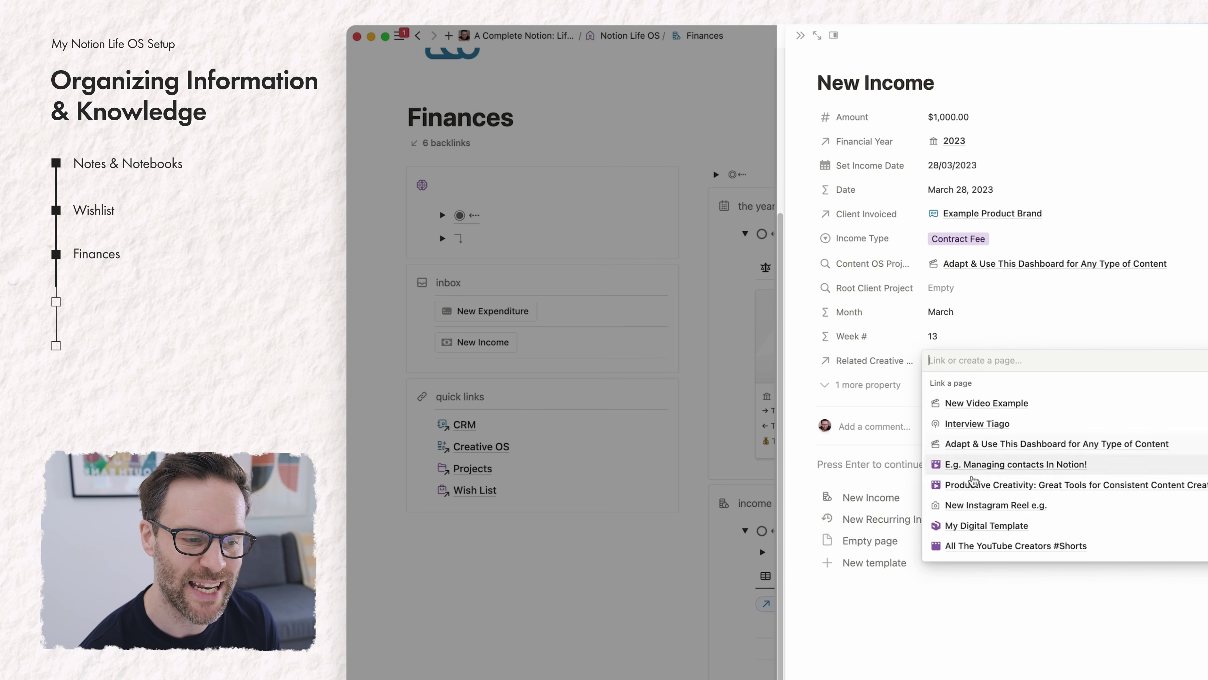
left_click(1084, 313)
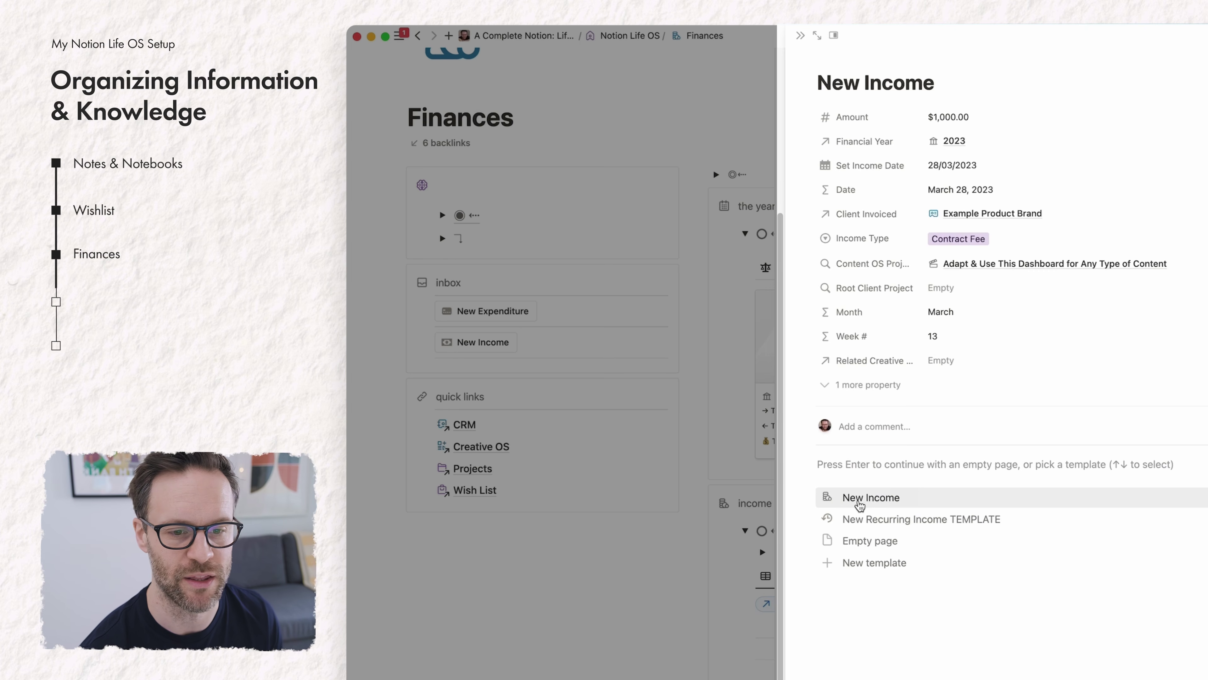
left_click(859, 499)
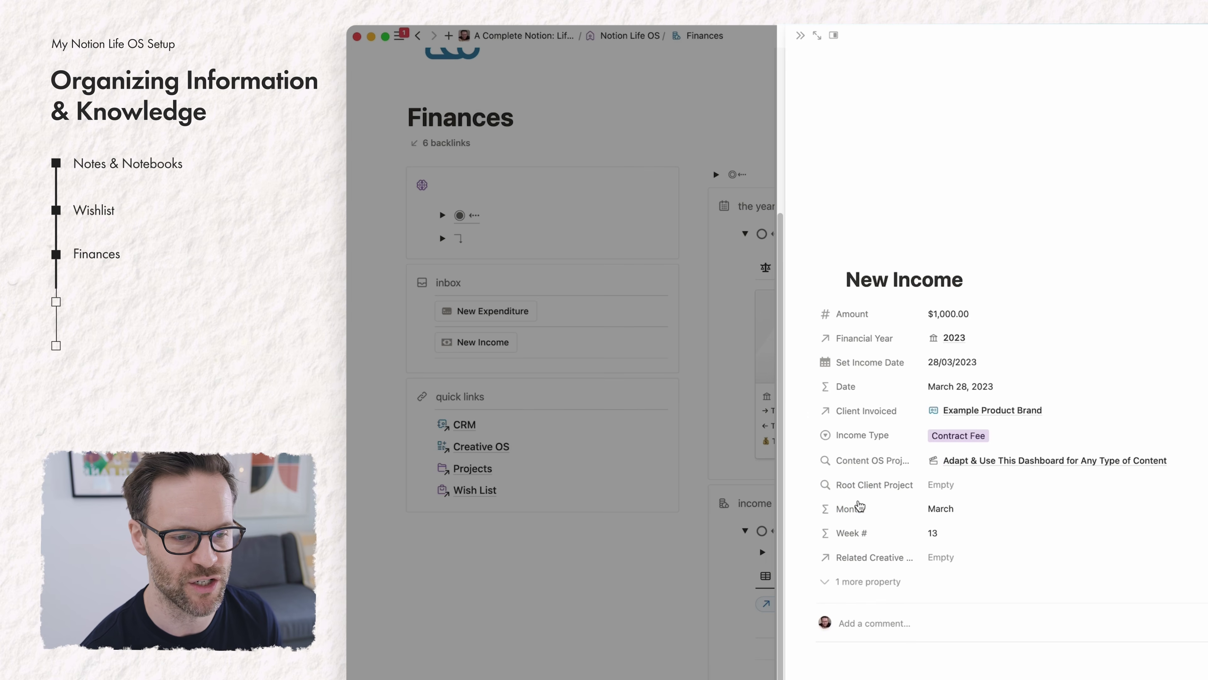
left_click(800, 35)
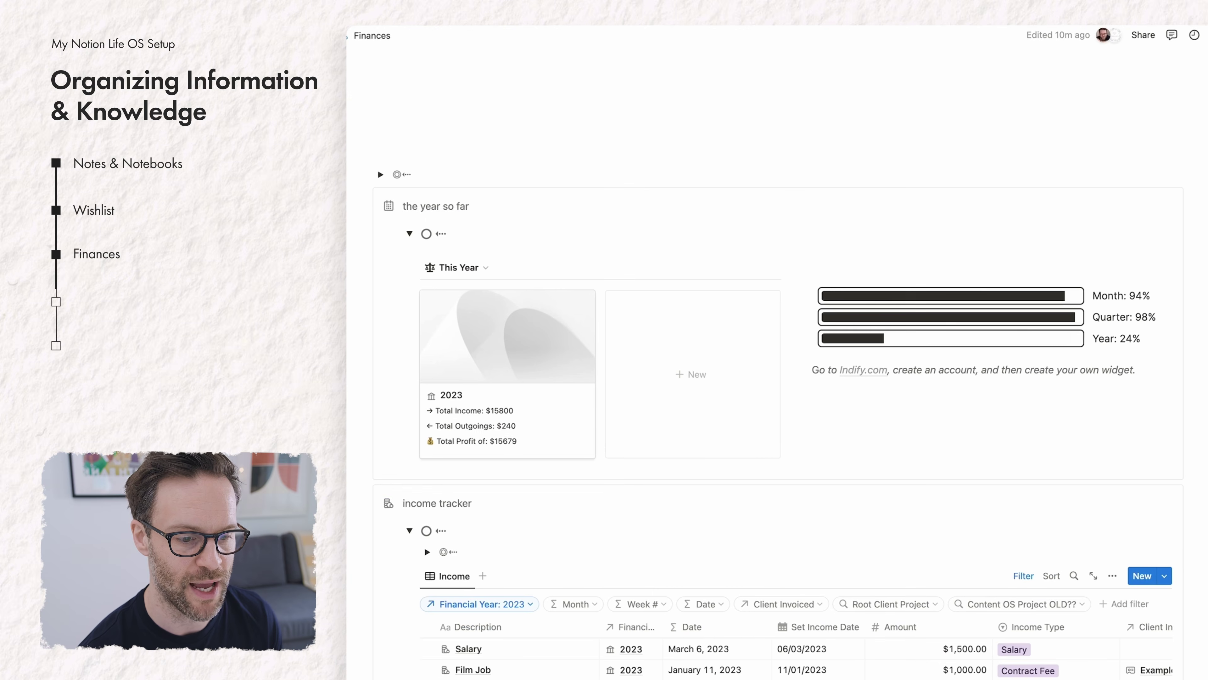
Check the 2023 totals in the year so far section and the new row in the income tracker table.
scroll(1032, 595, "right", 2)
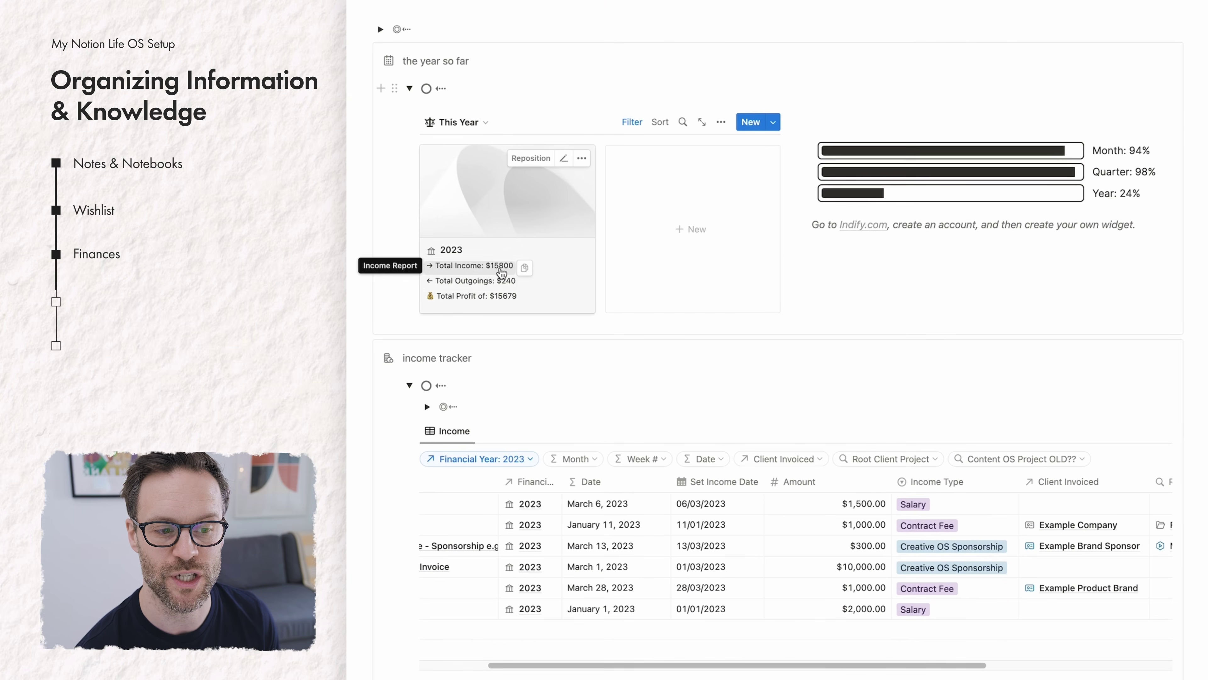
scroll(590, 267, "down", 4)
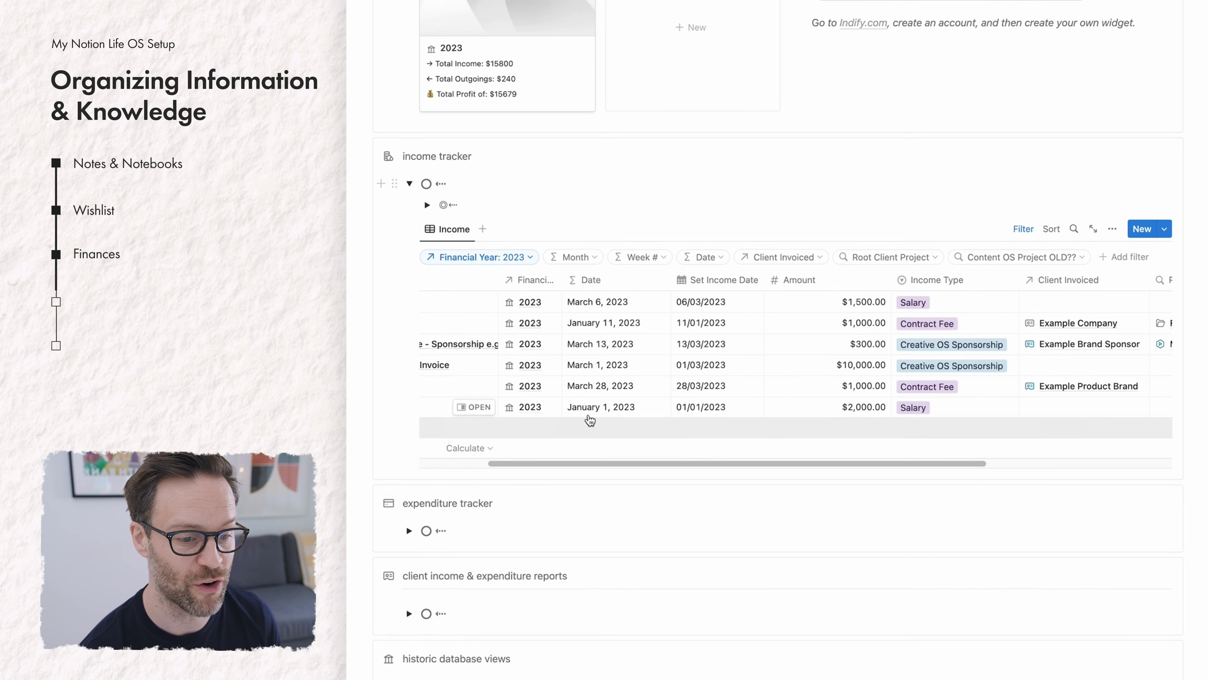
scroll(590, 419, "left", 2)
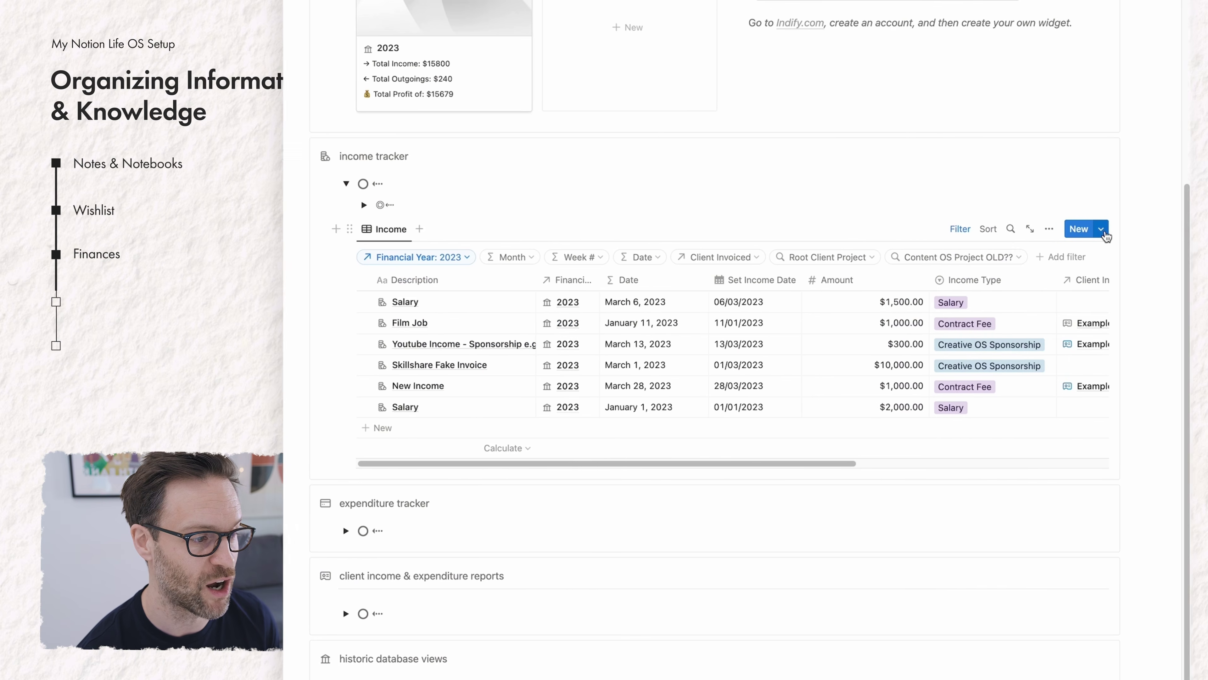
Look through the income database's templates and the options of the New Recurring Income TEMPLATE.
left_click(1102, 231)
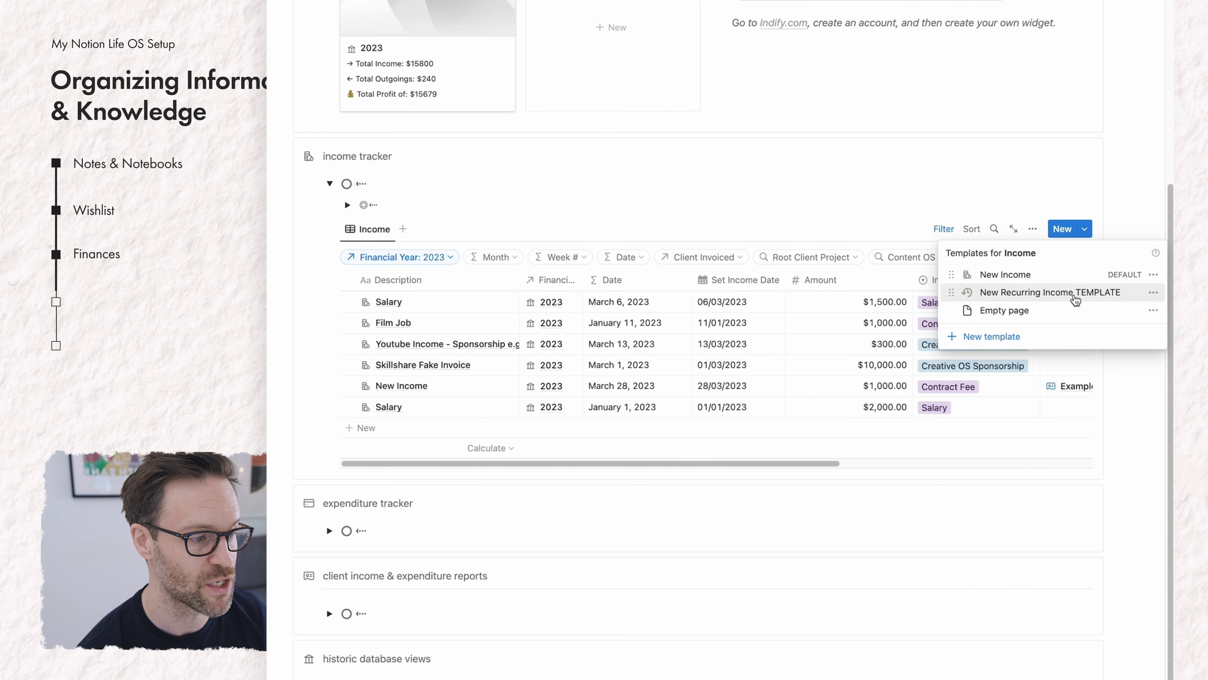
left_click(1153, 292)
left_click(947, 191)
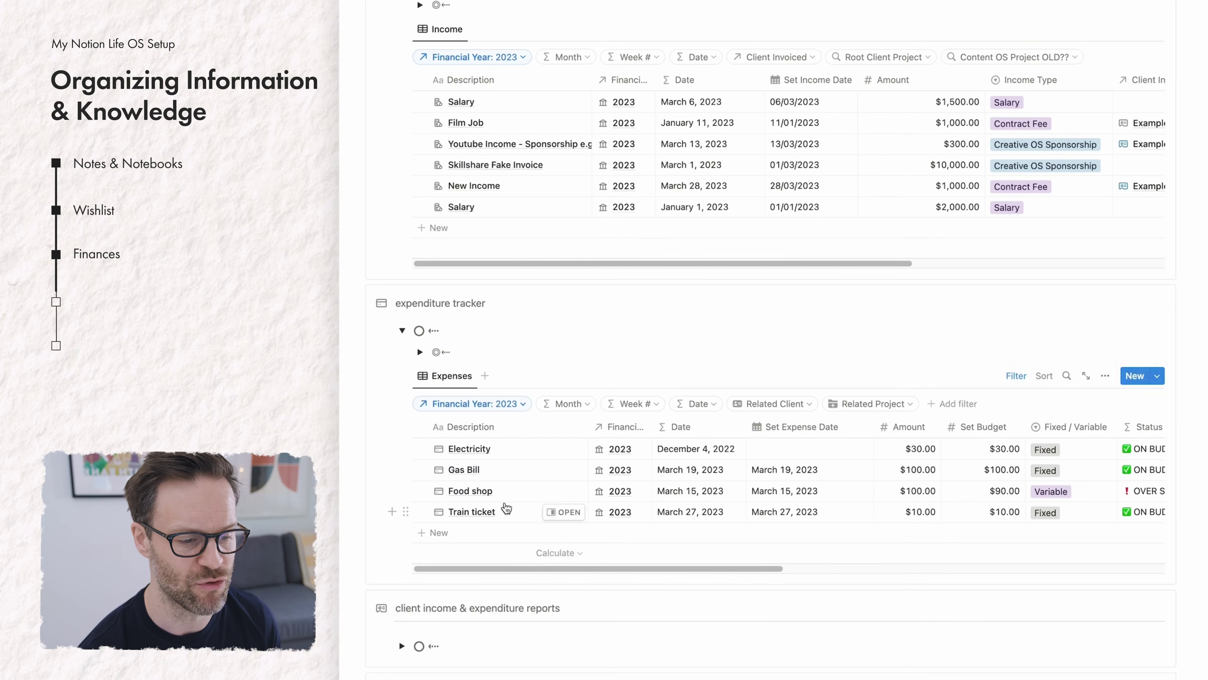
Set the Food shop expense's amount to $90 in the expenditure tracker and compare its budget status.
scroll(883, 452, "right", 5)
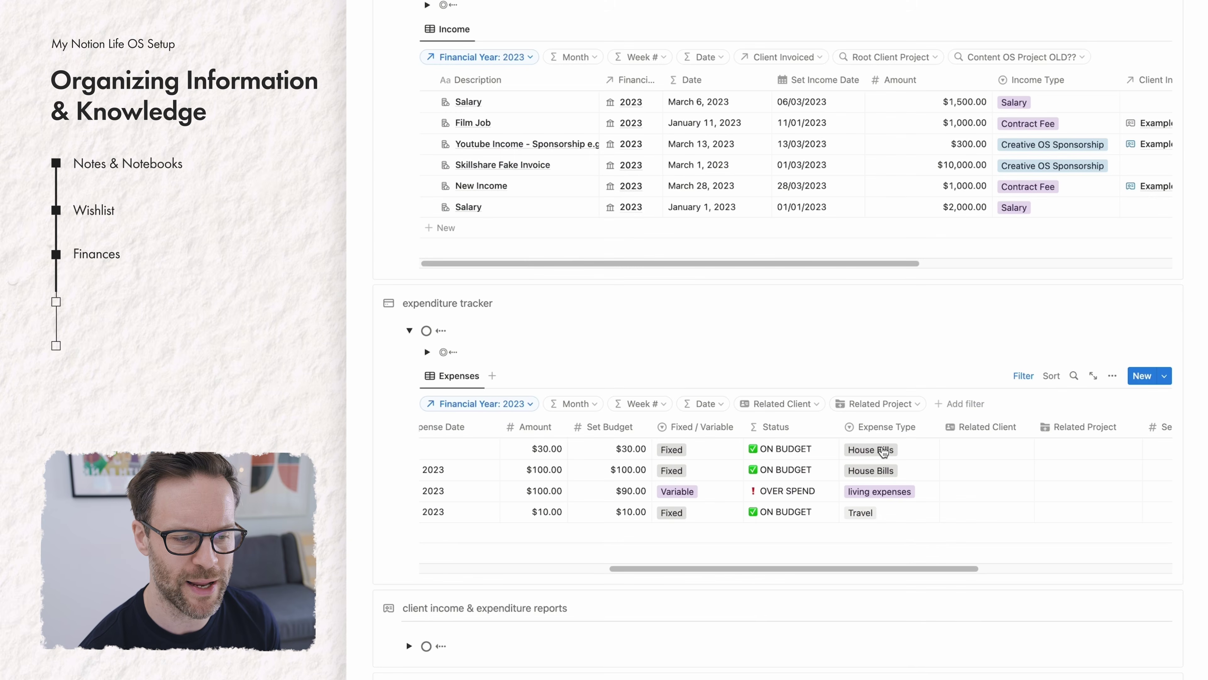
scroll(828, 455, "left", 3)
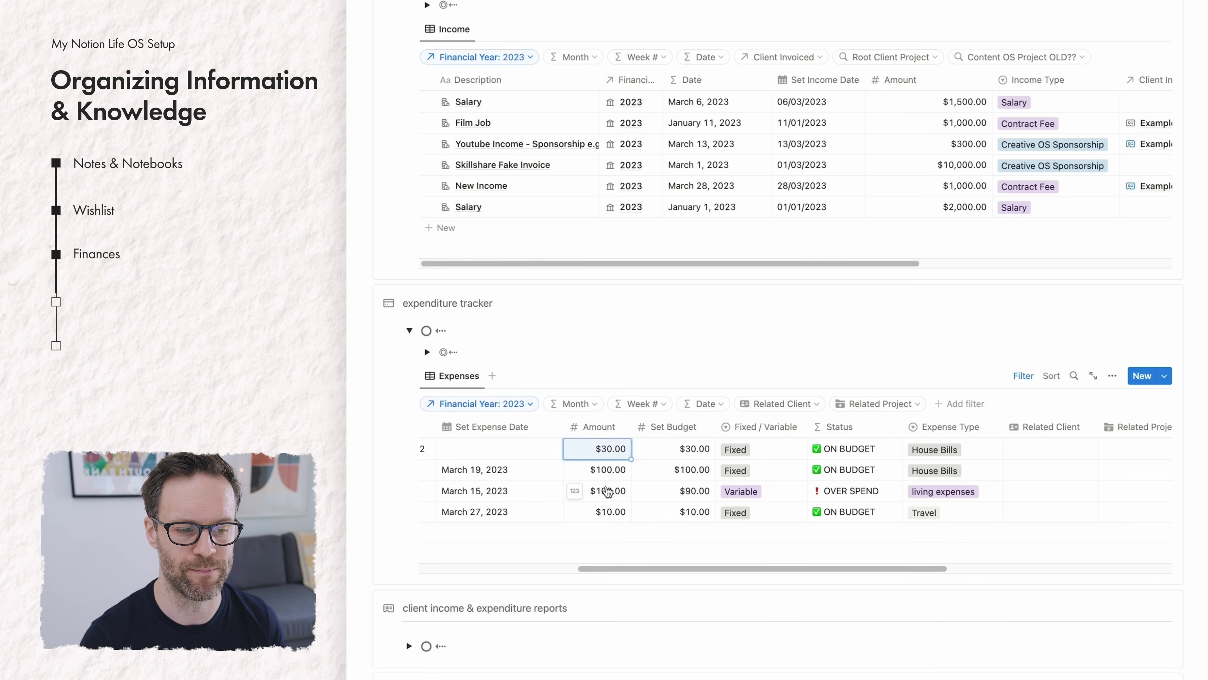
left_click(608, 487)
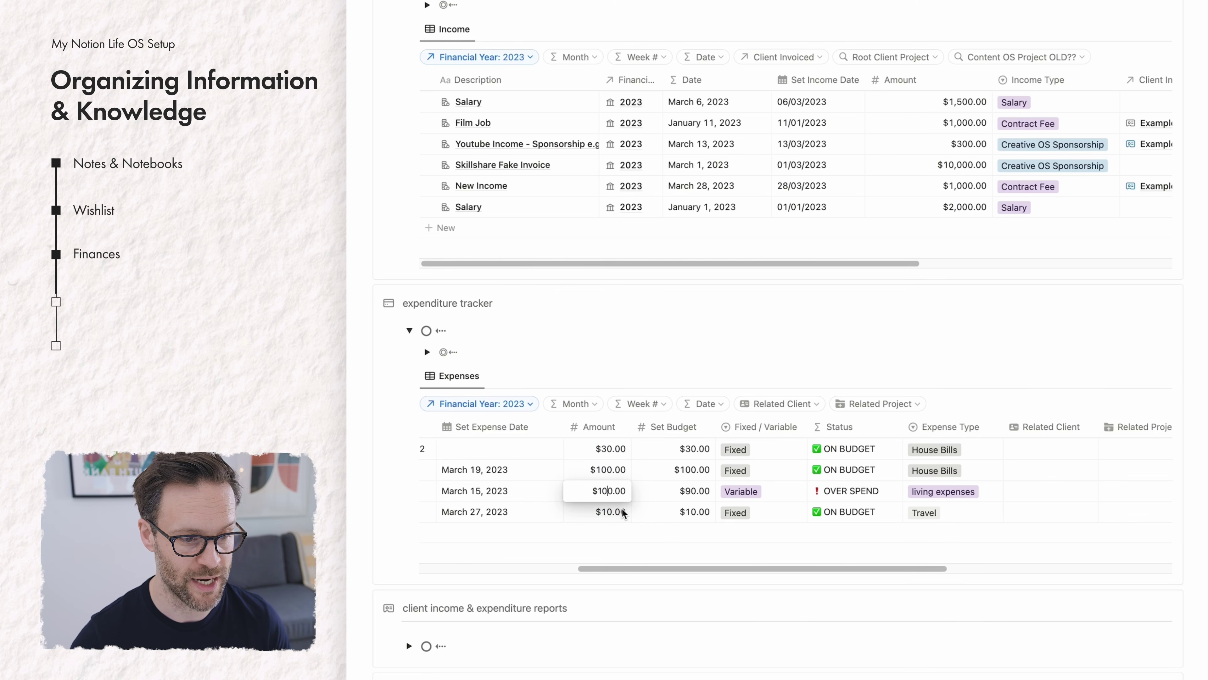
key("BackSpace")
key("BackSpace")
key("BackSpace")
type("90")
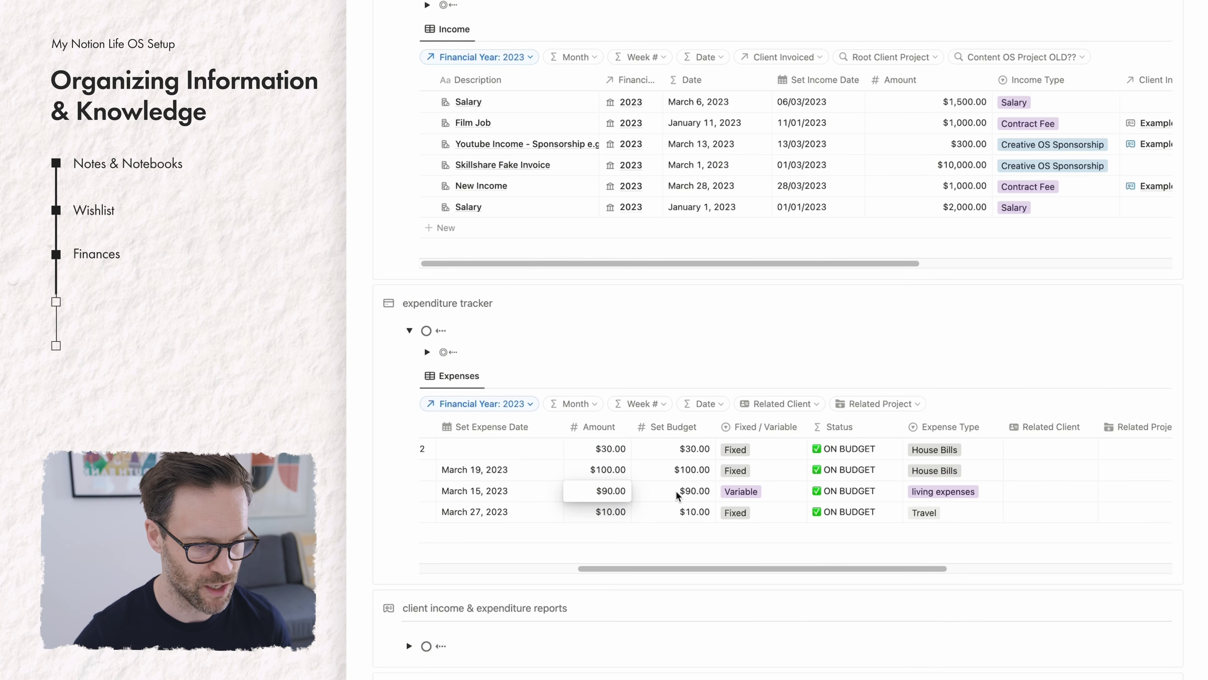
left_click(665, 490)
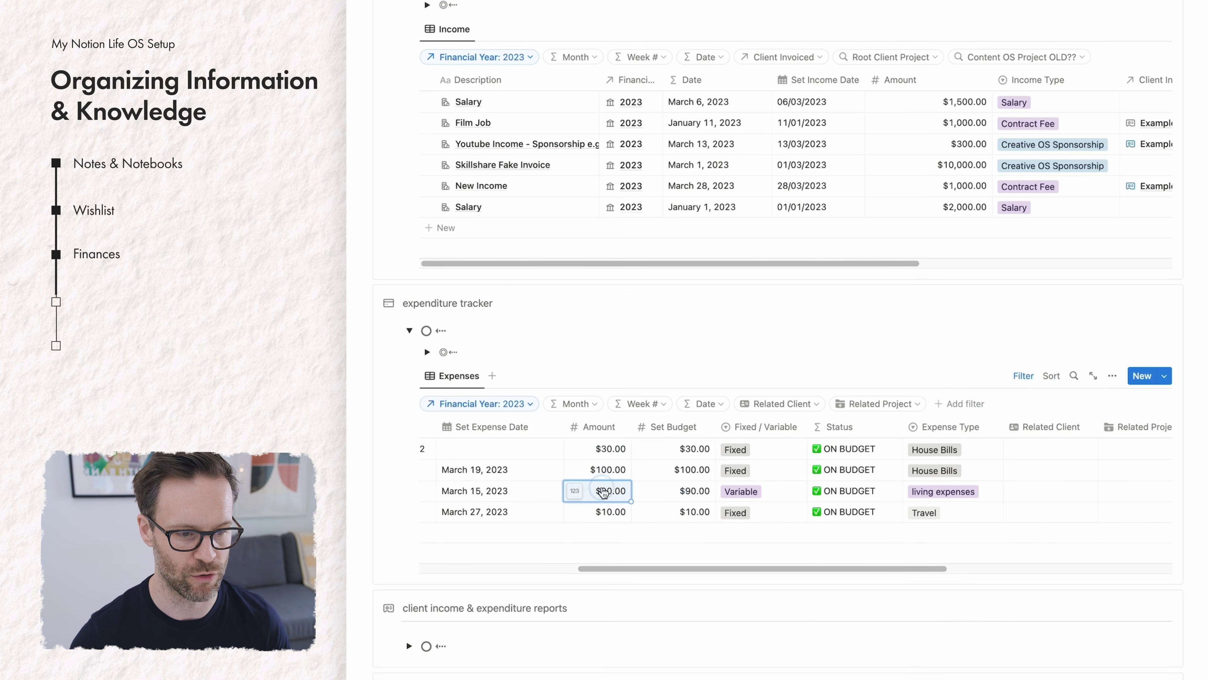
Set the Food shop expense's amount back to $100.
left_click(609, 495)
key("BackSpace")
key("BackSpace")
type("100")
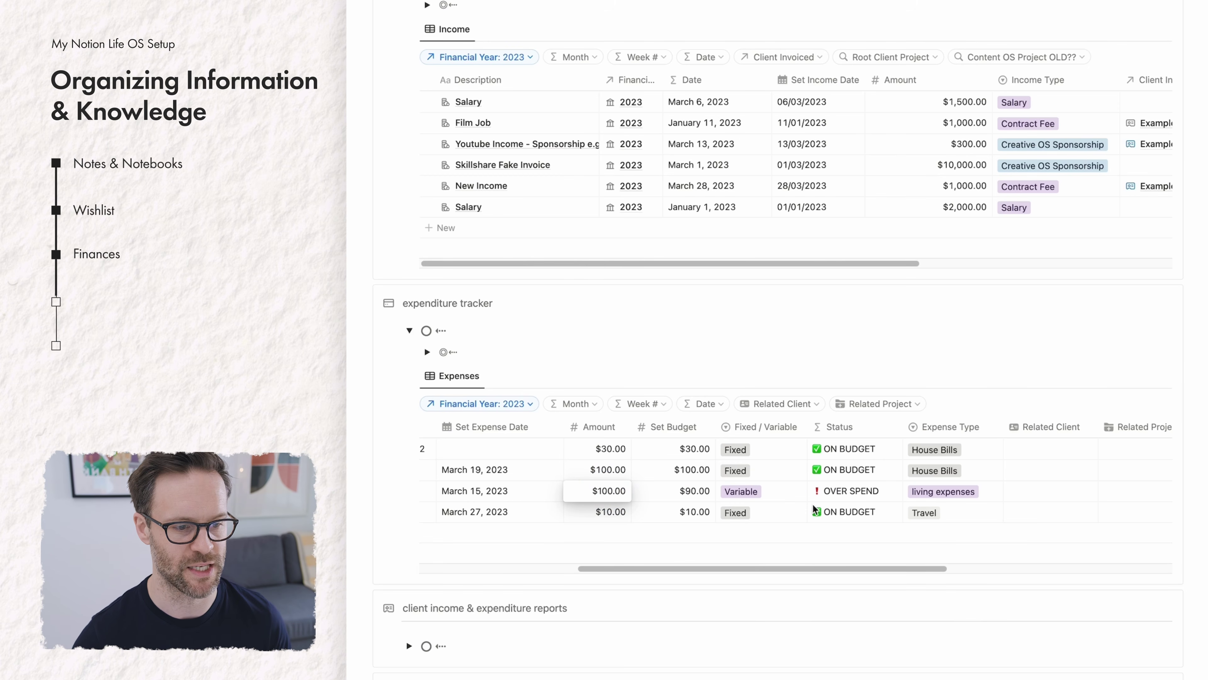
key("Escape")
Filter the expenses table to the month March, then clear the month filter.
scroll(680, 476, "left", 5)
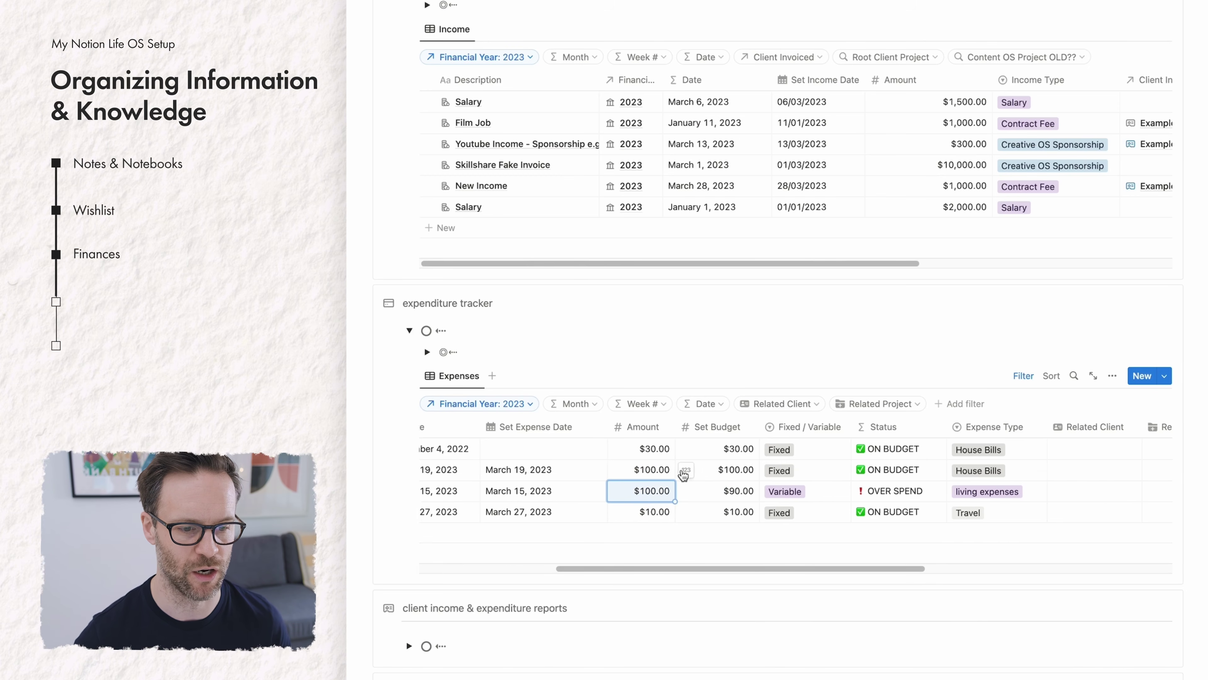
left_click(575, 404)
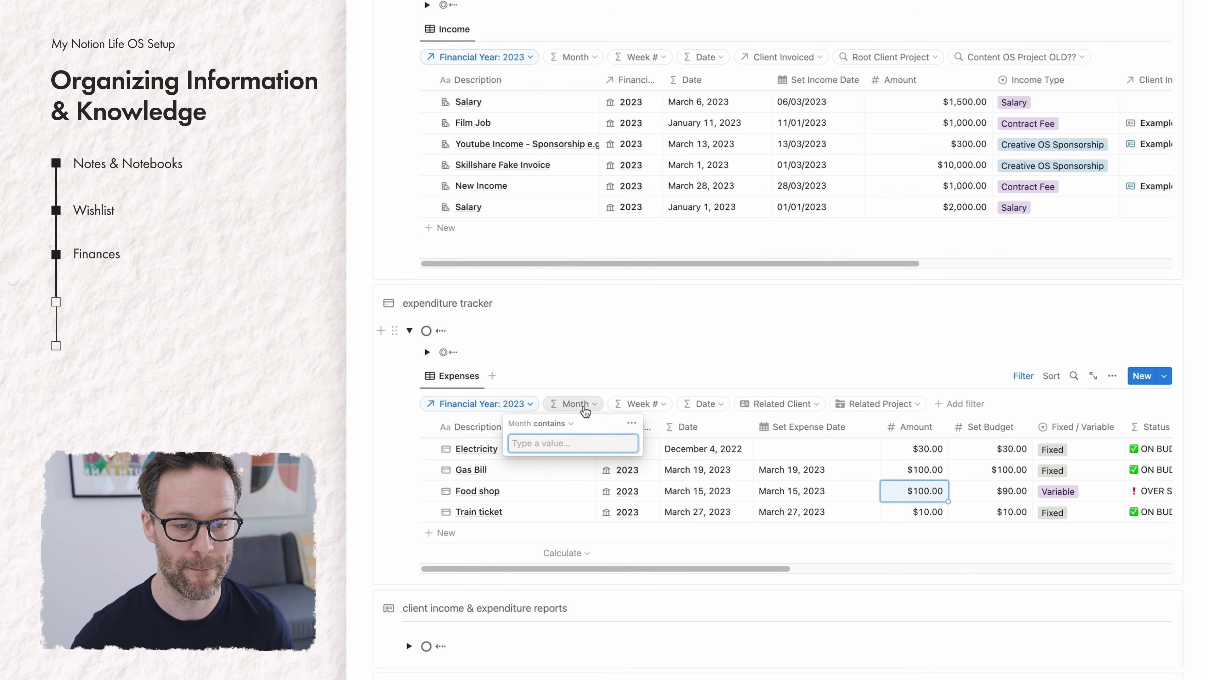
type("March")
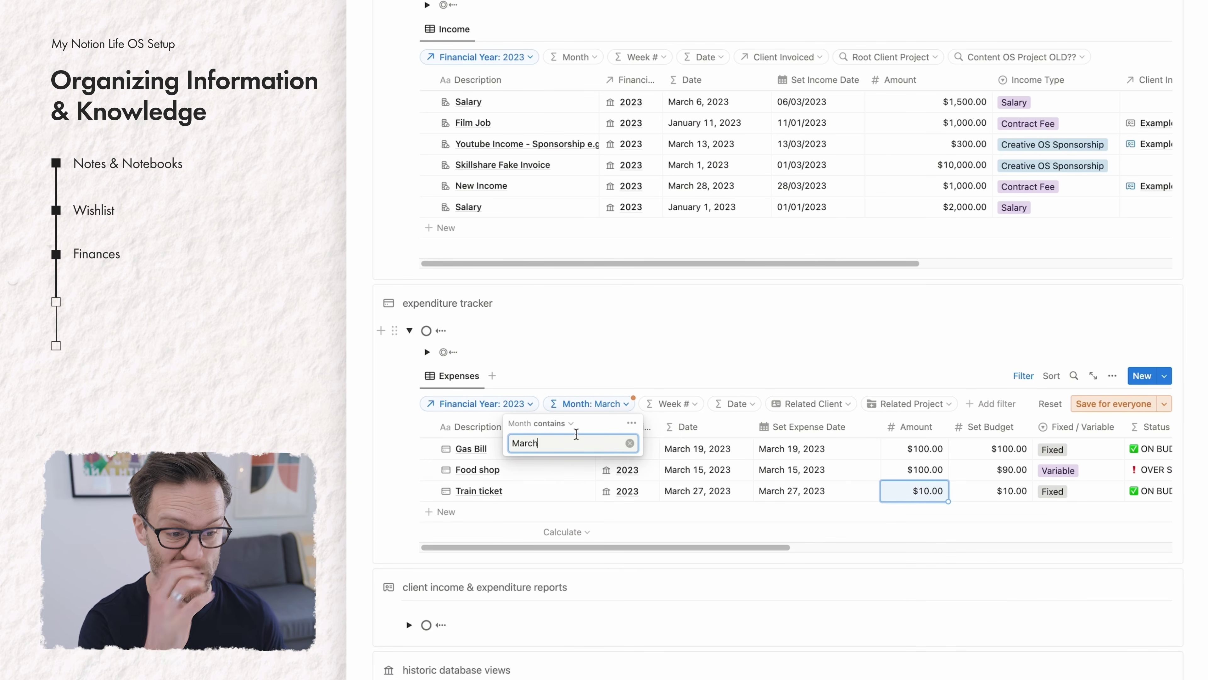
left_click(630, 444)
left_click(762, 445)
Collapse the income tracker, expenditure tracker and year so far sections of the Finances page.
scroll(762, 446, "up", 5)
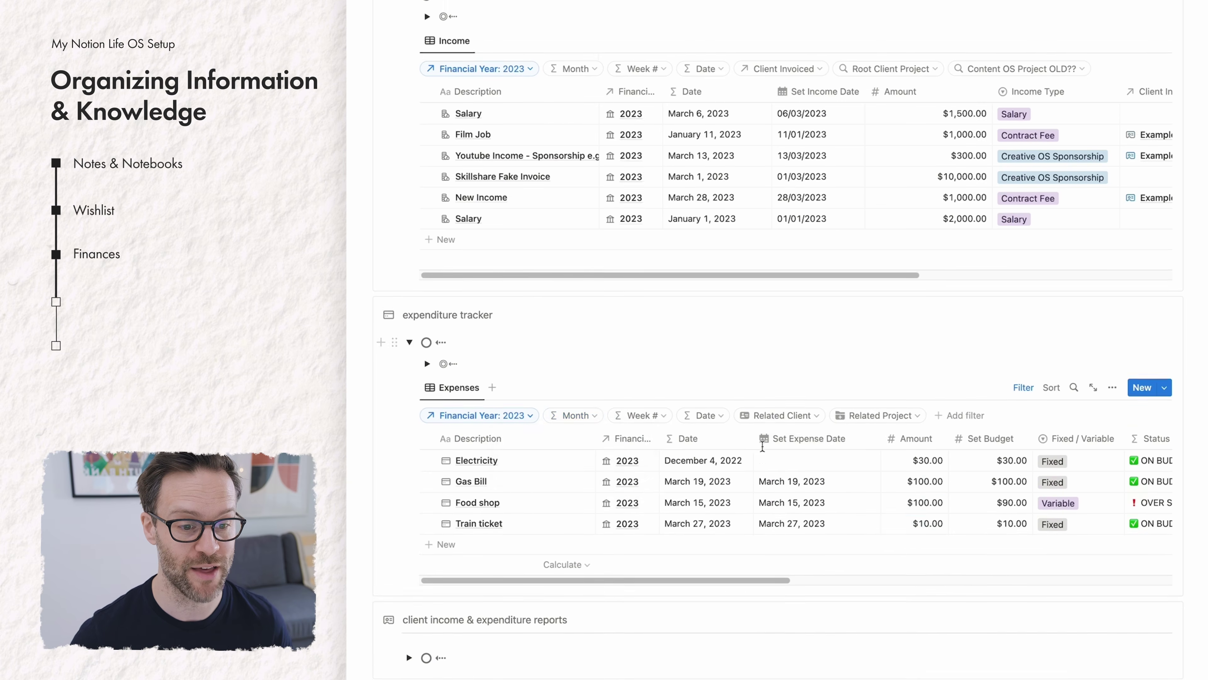
left_click(412, 235)
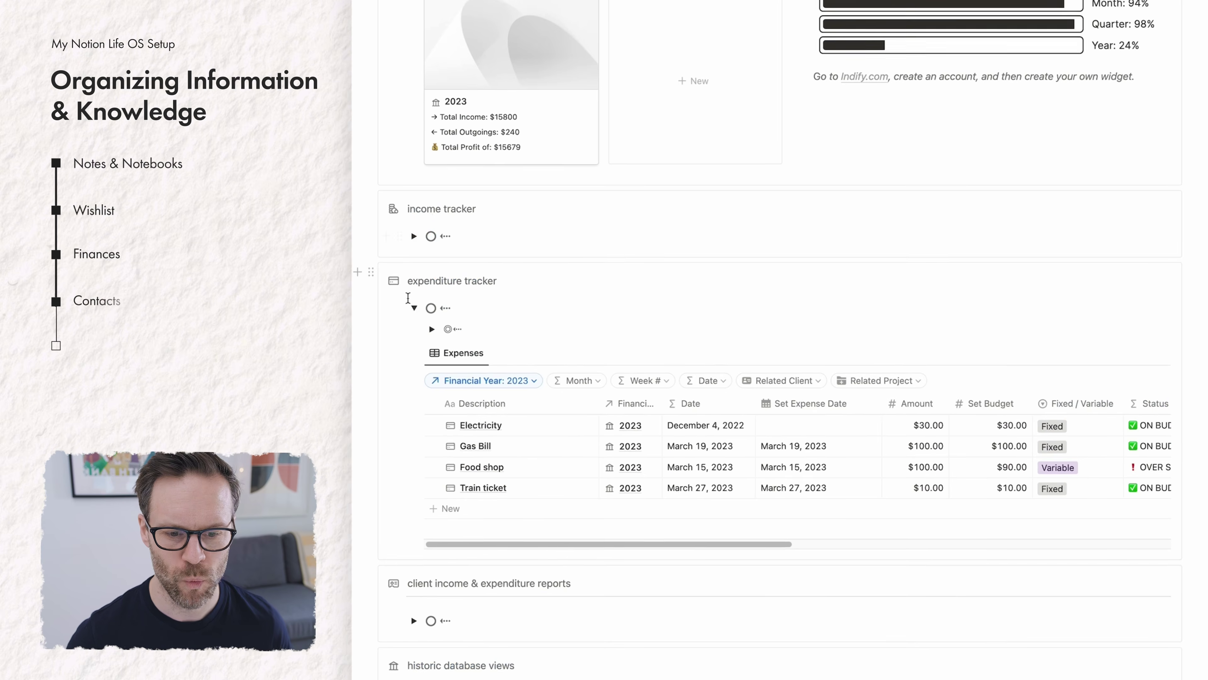
left_click(410, 304)
scroll(662, 354, "up", 5)
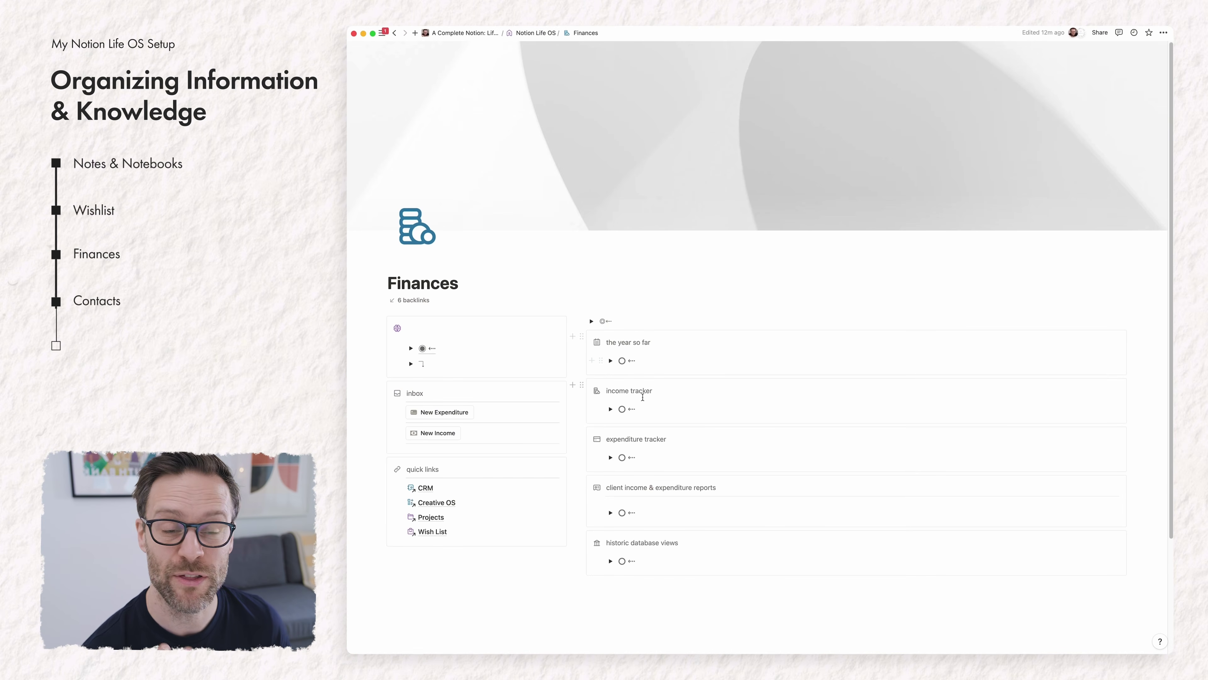
Go to the linked CRM page and expand its Business Contacts section.
left_click(426, 488)
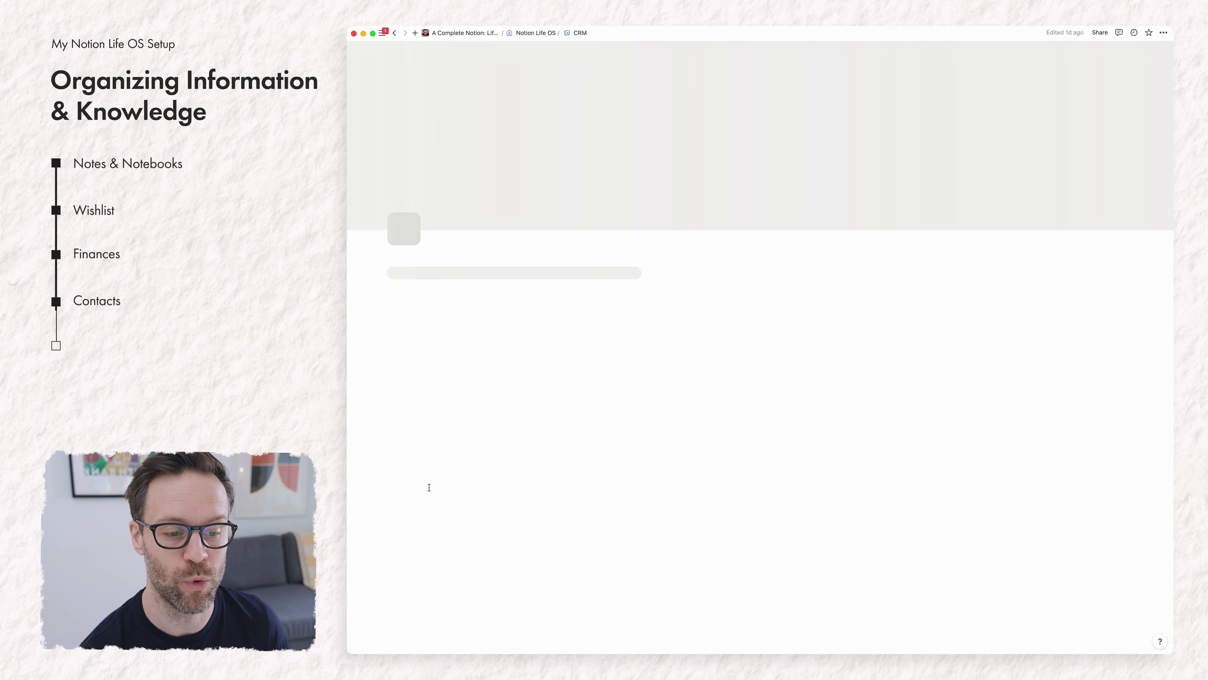
left_click(610, 360)
left_click(611, 360)
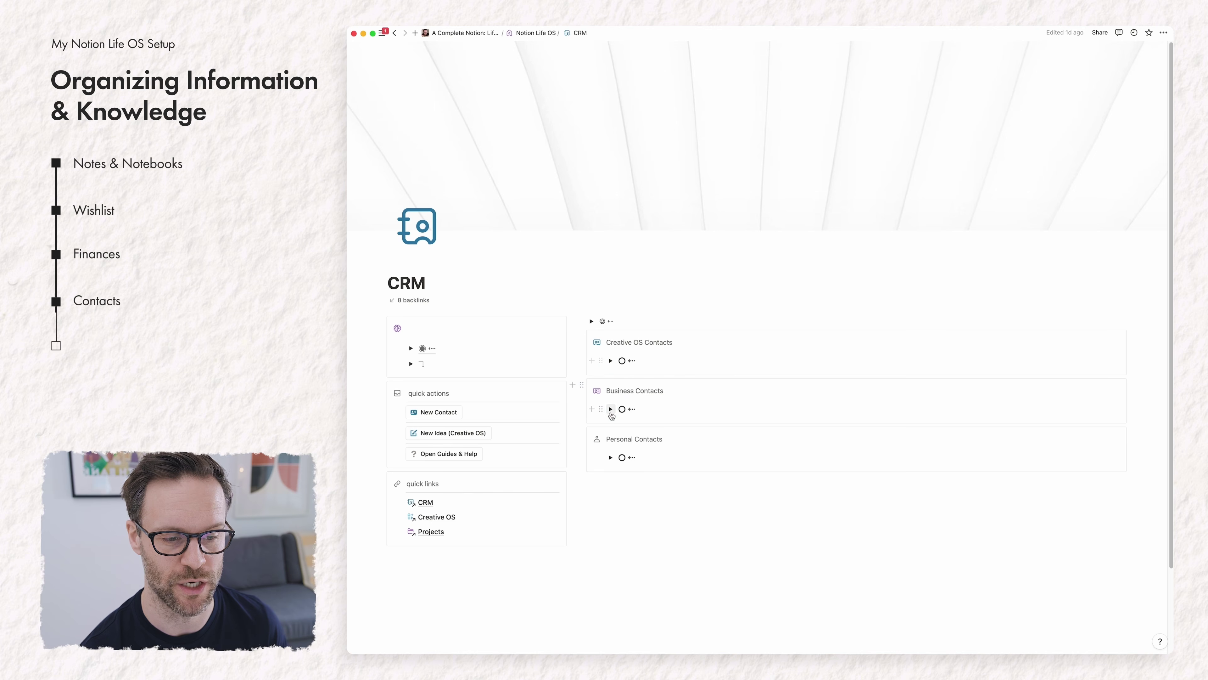
left_click(610, 409)
scroll(662, 455, "down", 3)
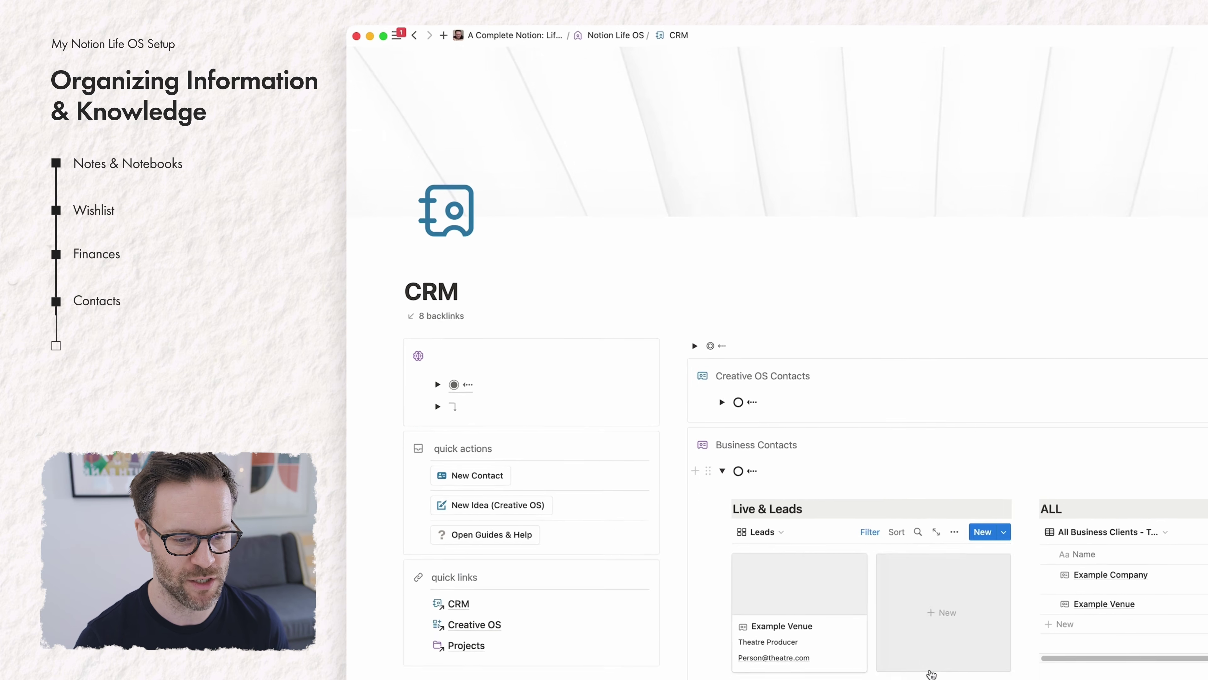
Add a new contact using the New Personal Contact TEMPLATE and enter the contact's name as the page title.
scroll(932, 673, "down", 3)
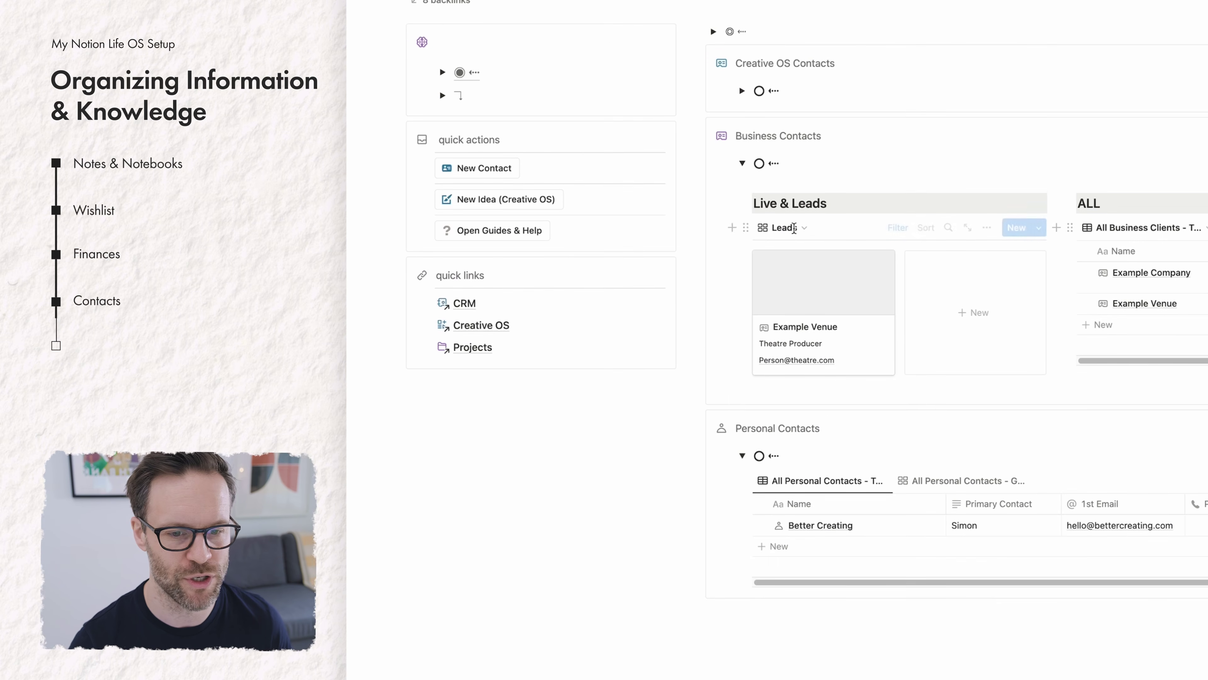
left_click(478, 166)
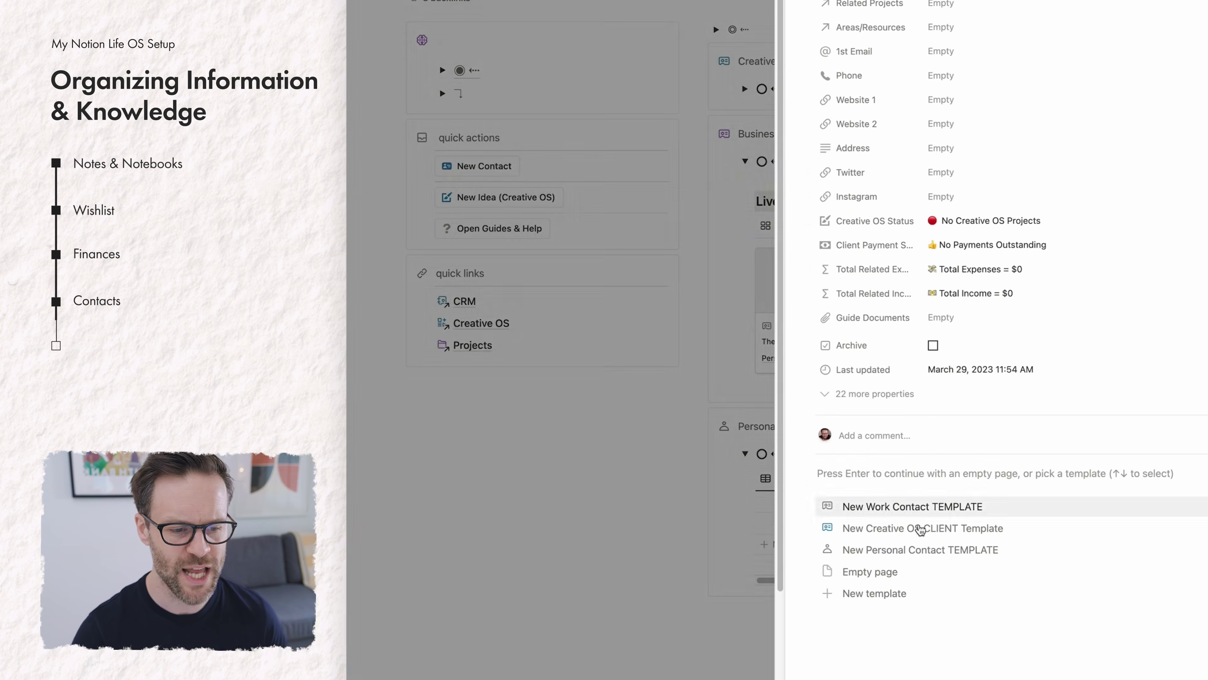
left_click(885, 549)
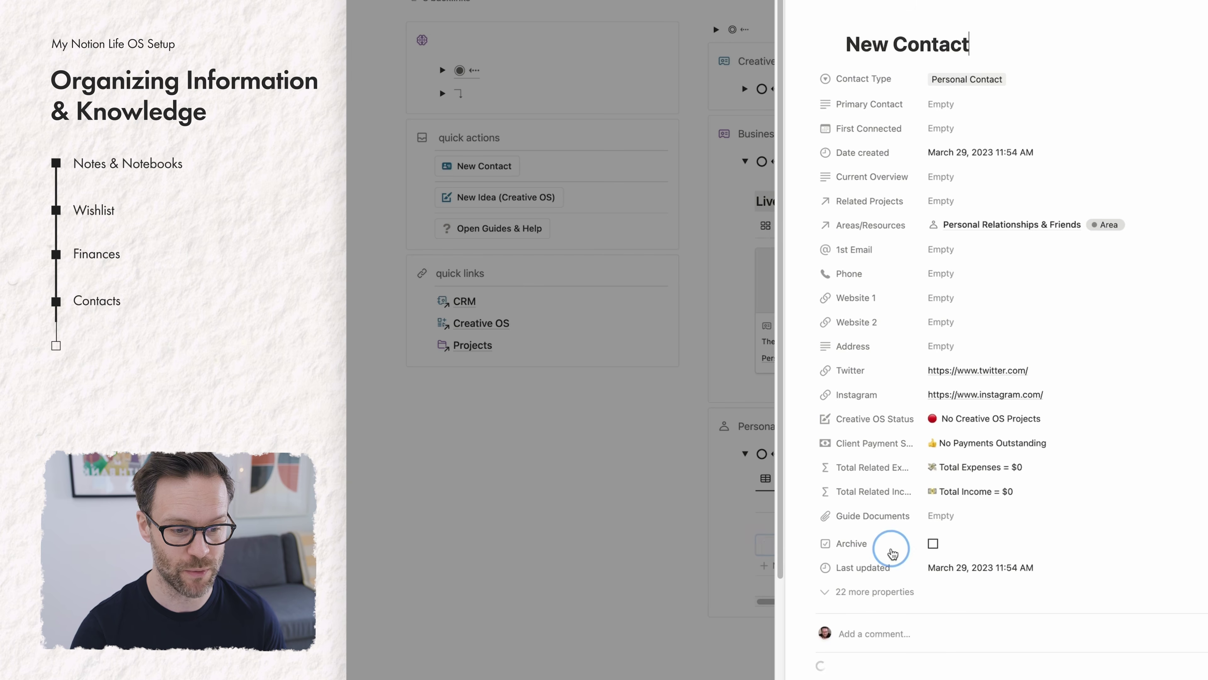
left_click(922, 41)
triple_click(923, 40)
type("Pepper")
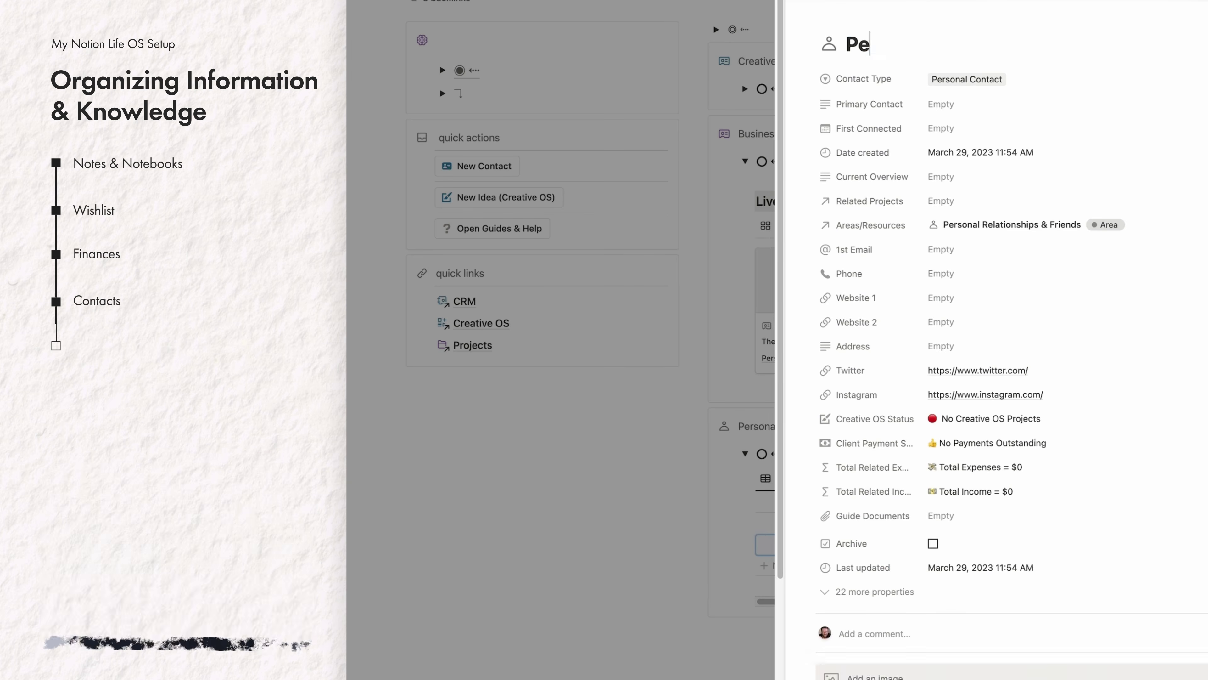
Open the new contact's First Connected date, browse its calendar back to July 2022, and close it.
left_click(975, 140)
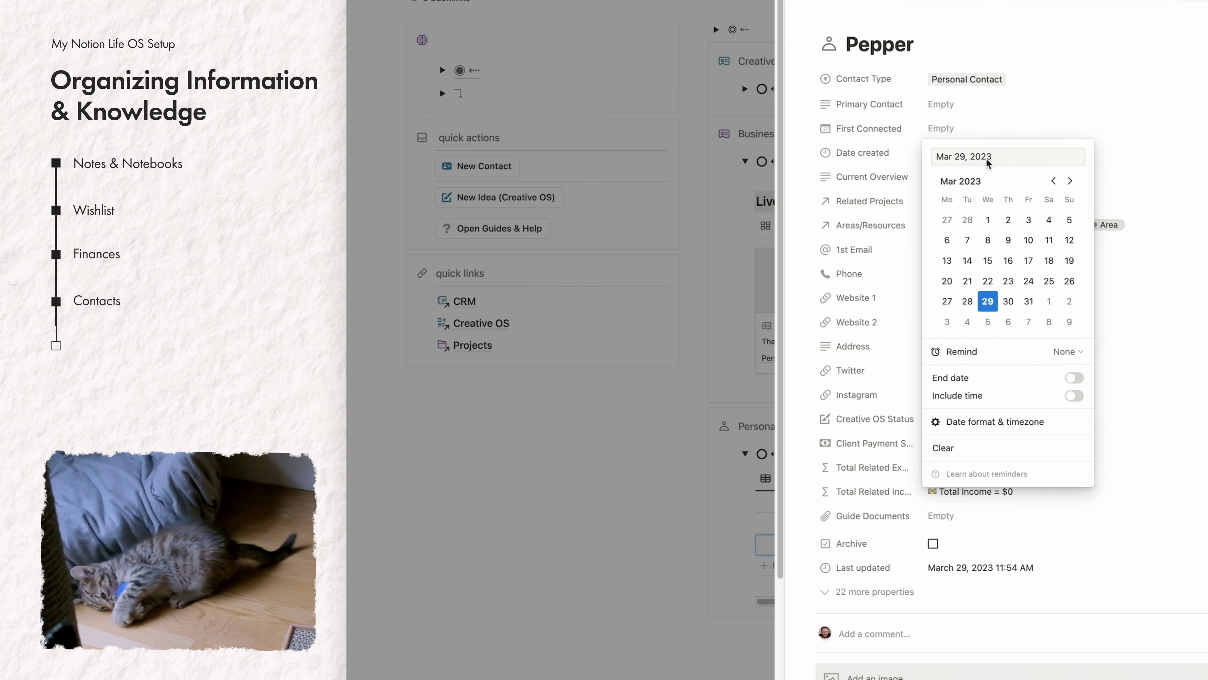
left_click(1054, 181)
left_click(1054, 181)
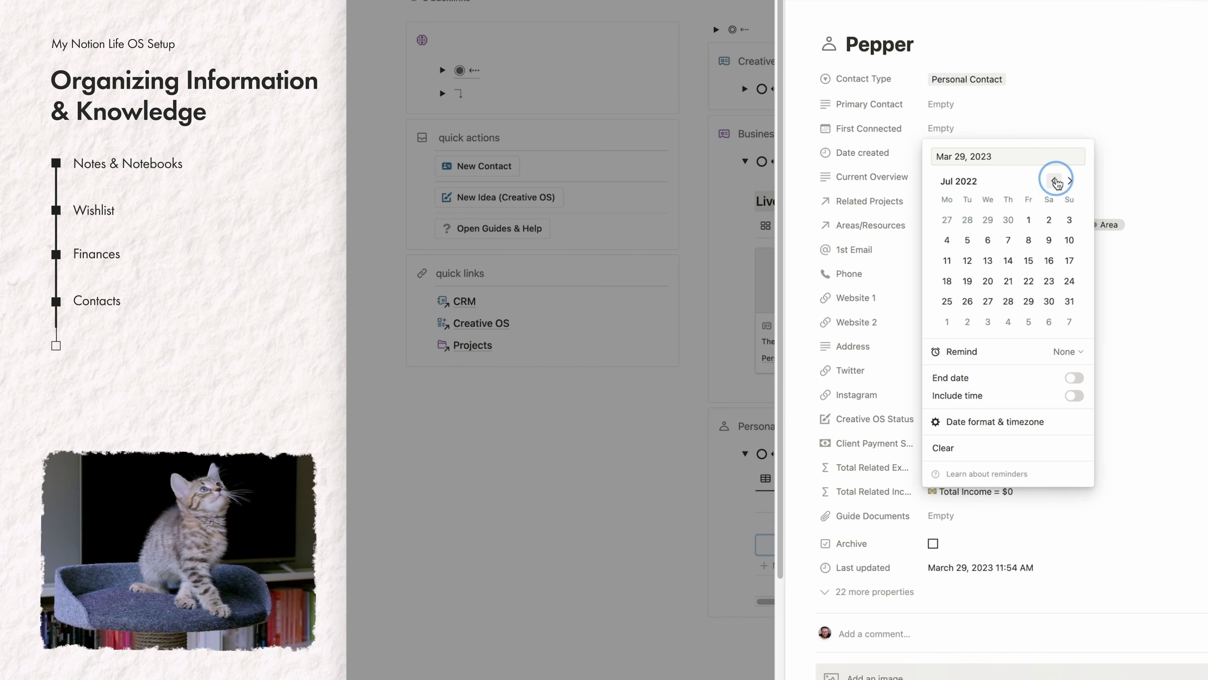
left_click(974, 573)
Review the linked life projects and related notes & clippings sections of the contact page, and close the page.
scroll(975, 571, "down", 9)
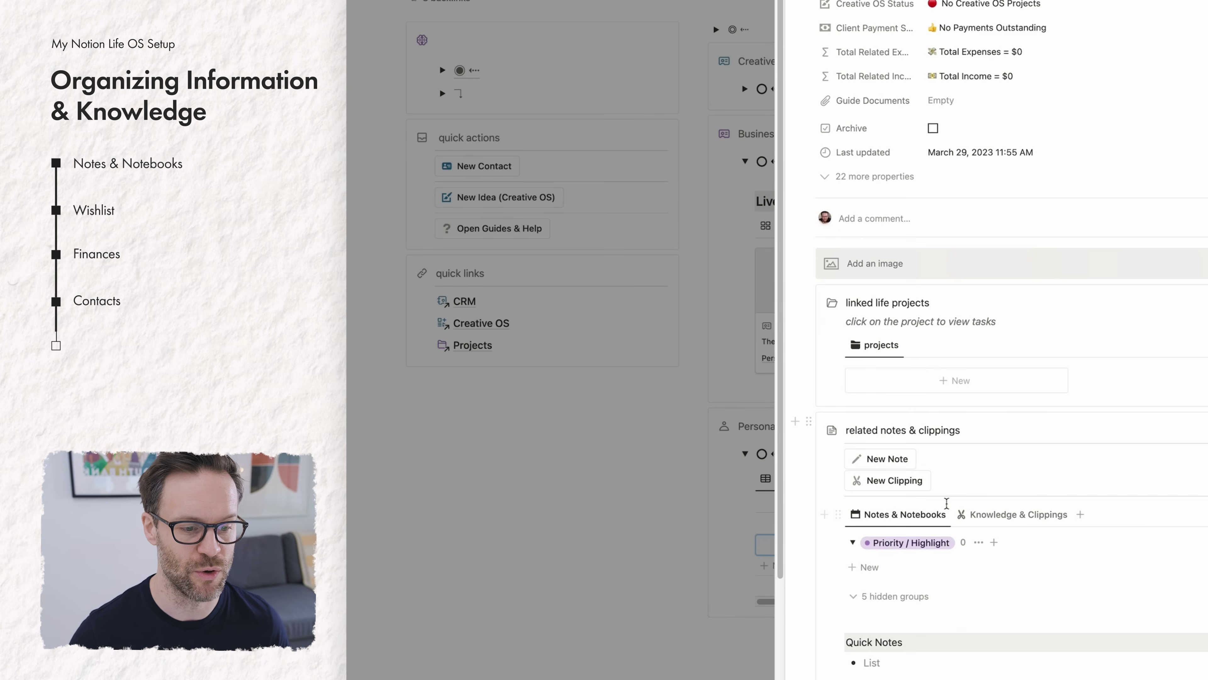
scroll(933, 515, "down", 3)
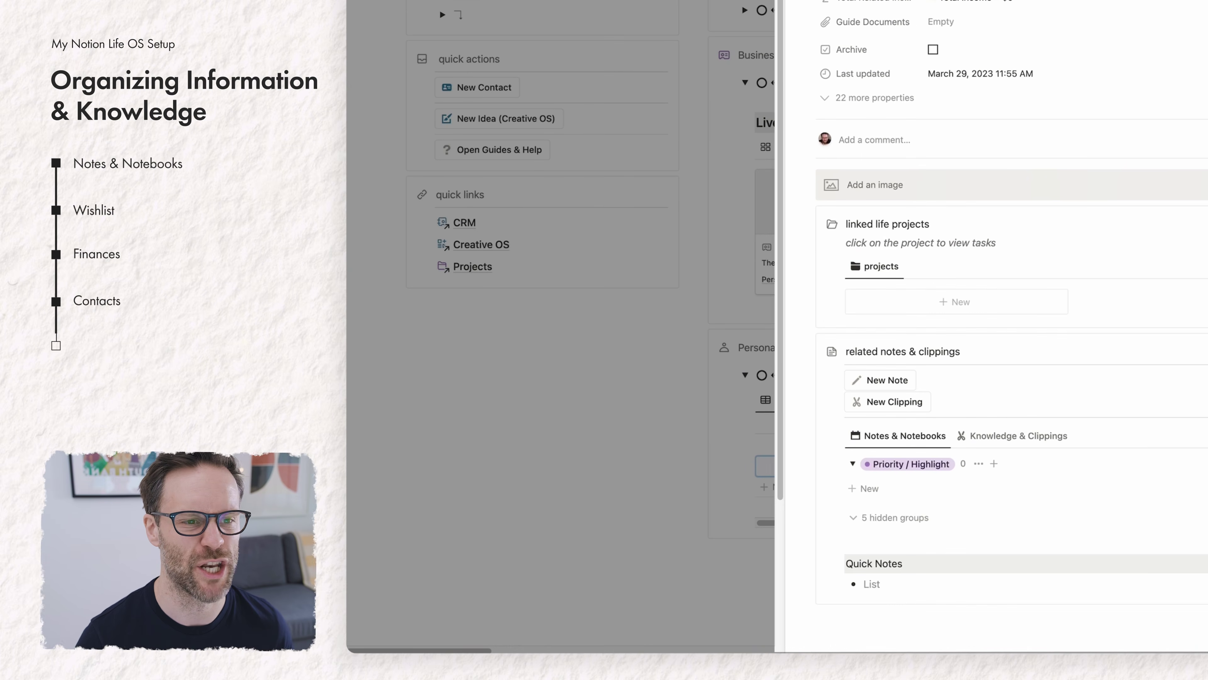
key("Escape")
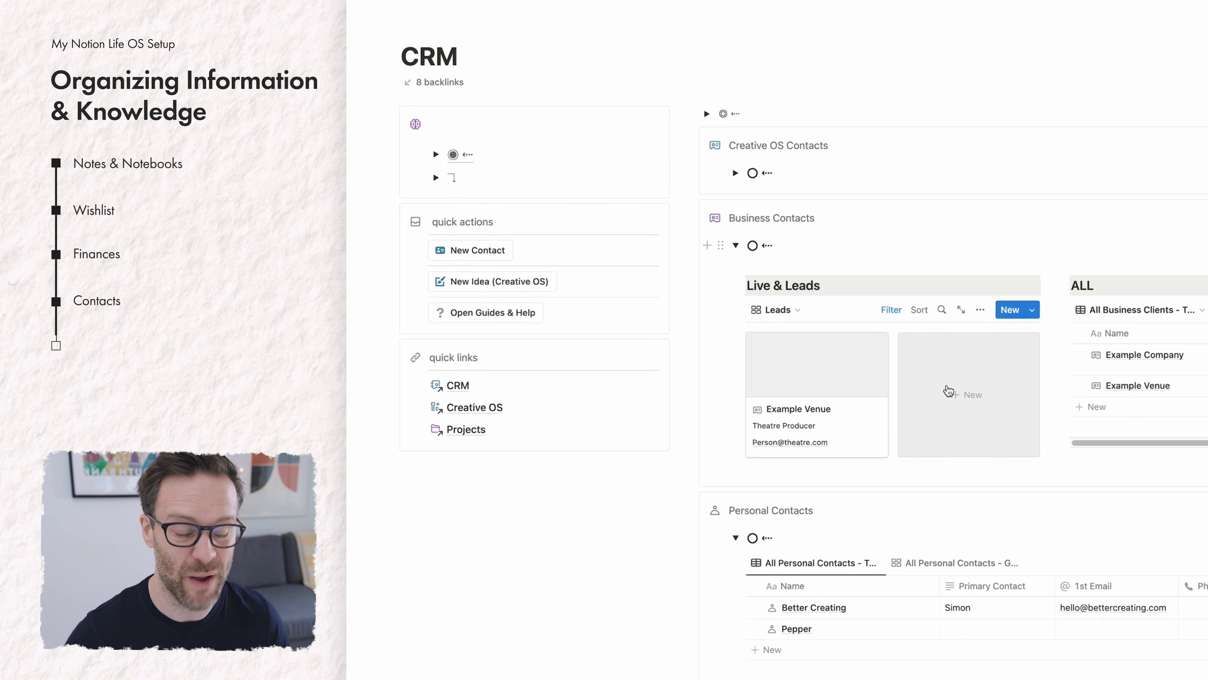
Collapse and re-expand the Business Contacts section, and switch its Live & Leads gallery to the Live Projects view.
left_click(477, 245)
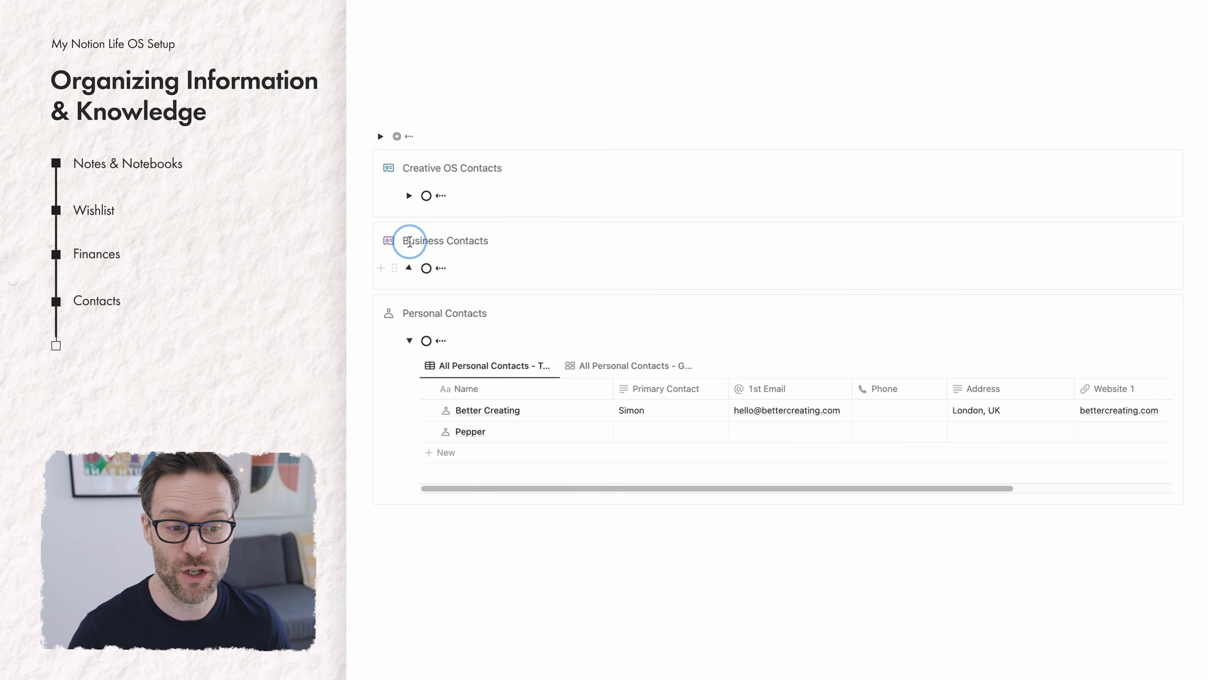
left_click(409, 269)
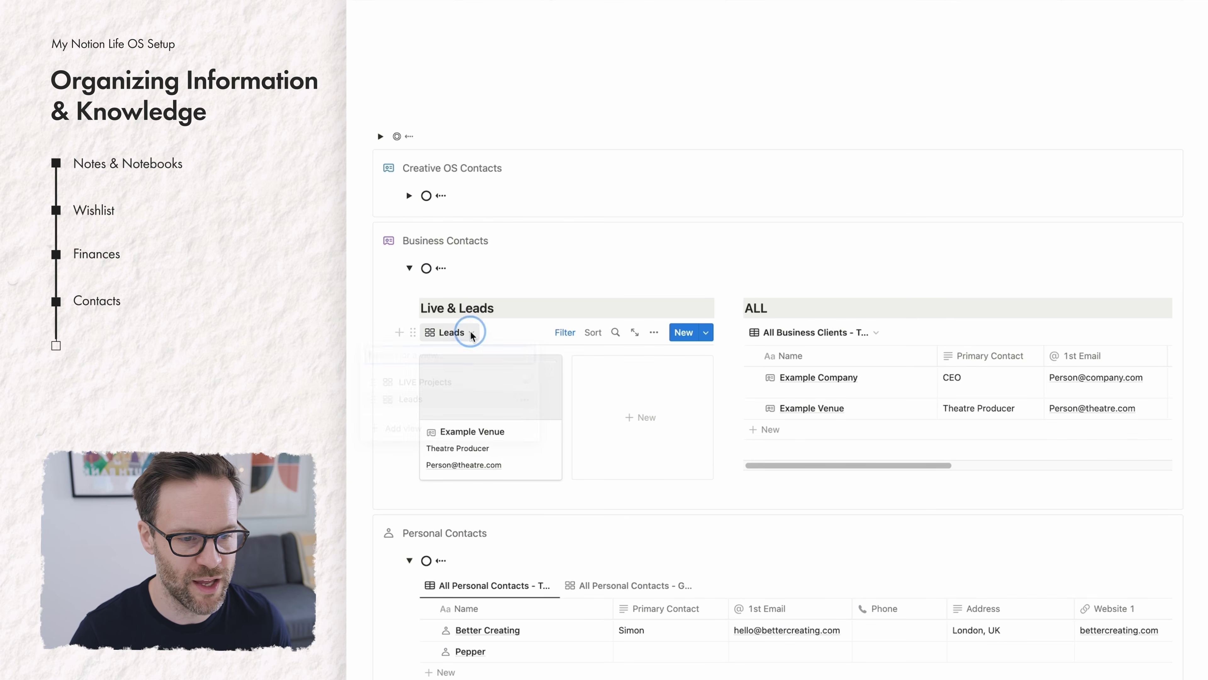
left_click(431, 382)
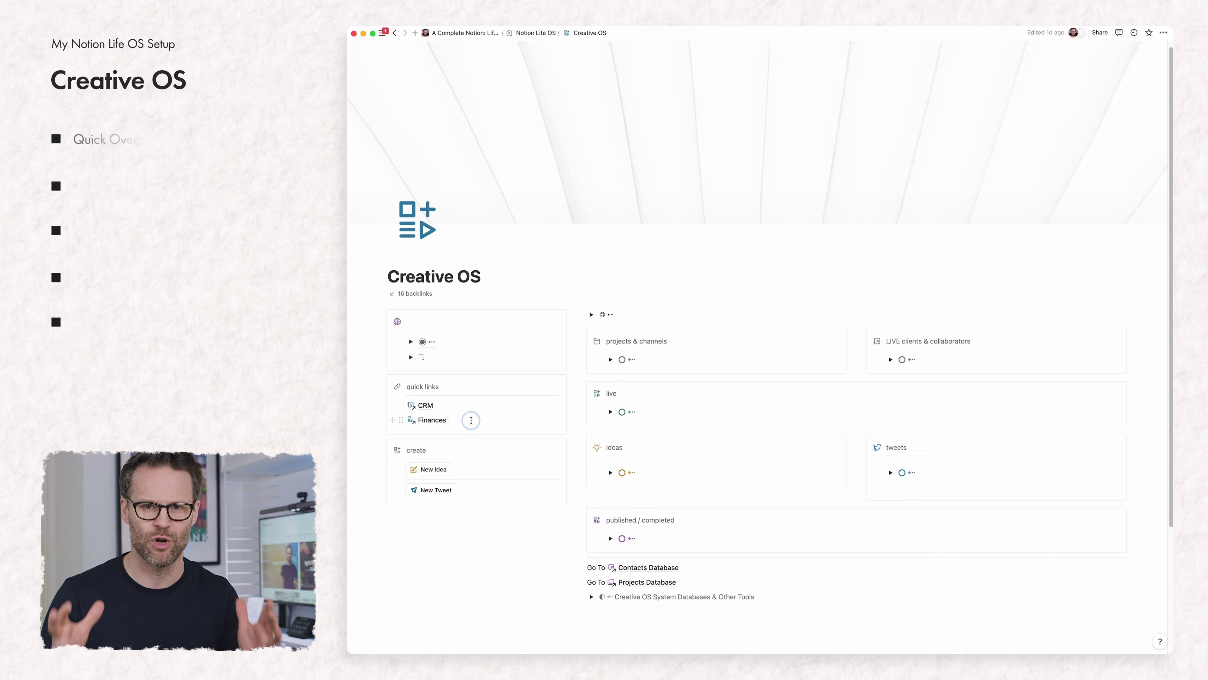
Expand the projects & channels and LIVE clients & collaborators sections of the Creative OS page to view them, and collapse both again.
left_click(611, 359)
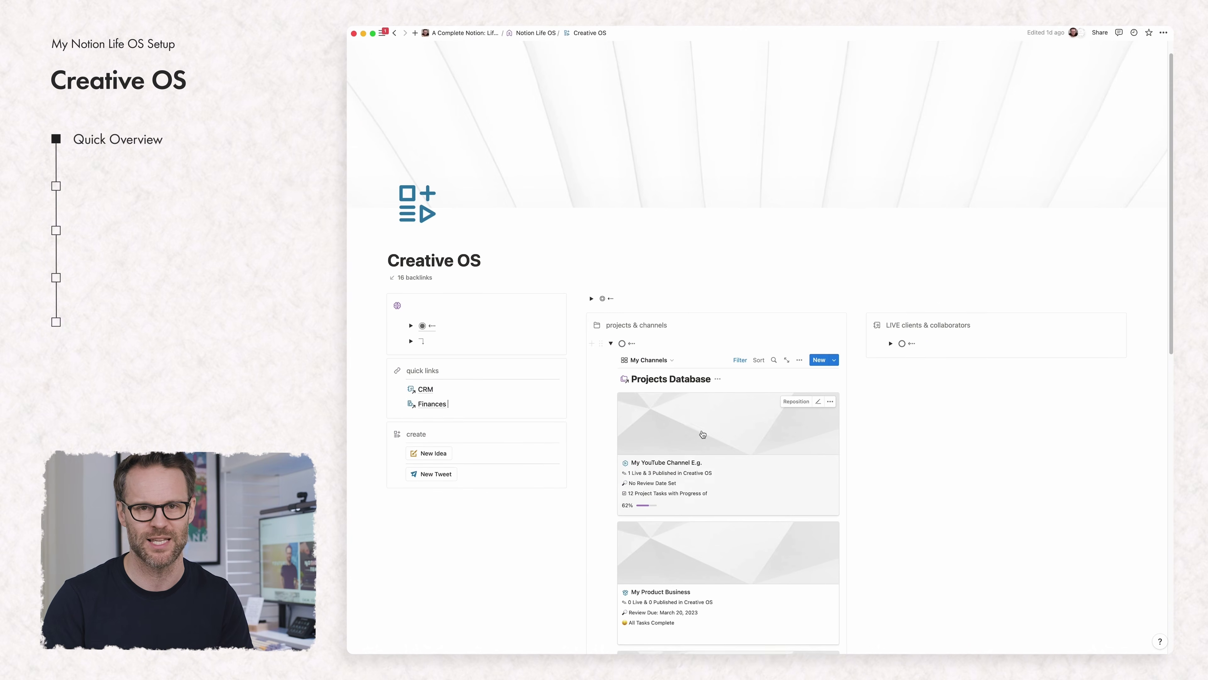
left_click(938, 297)
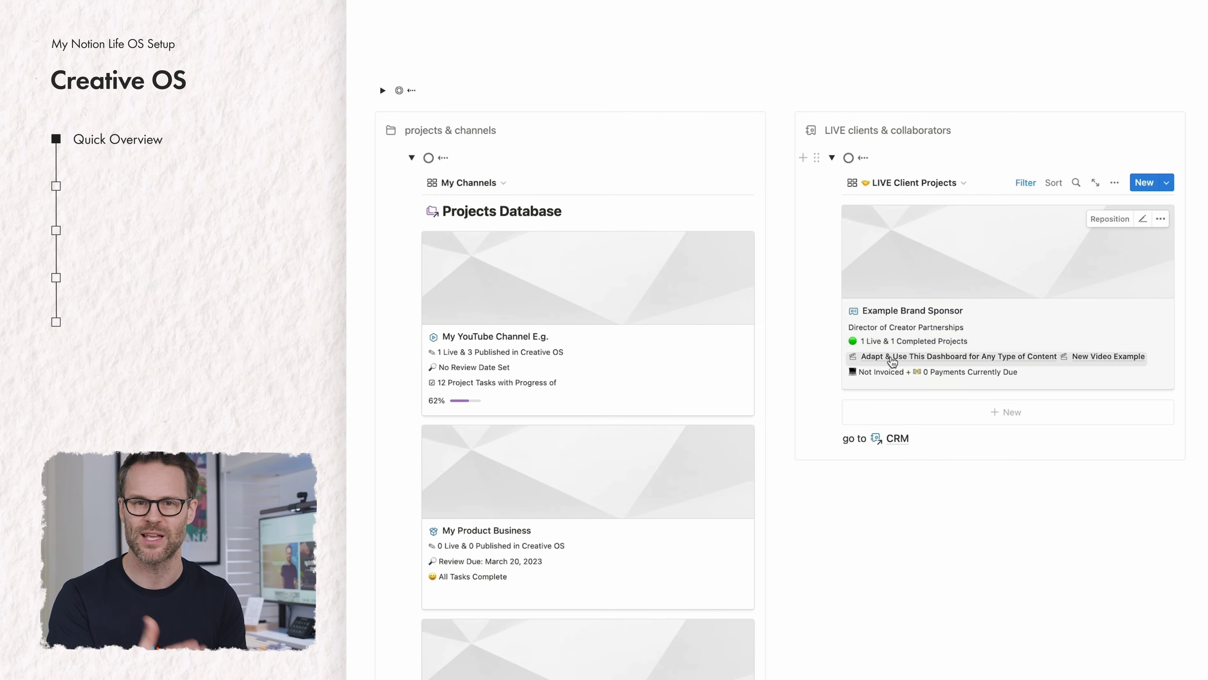
left_click(831, 159)
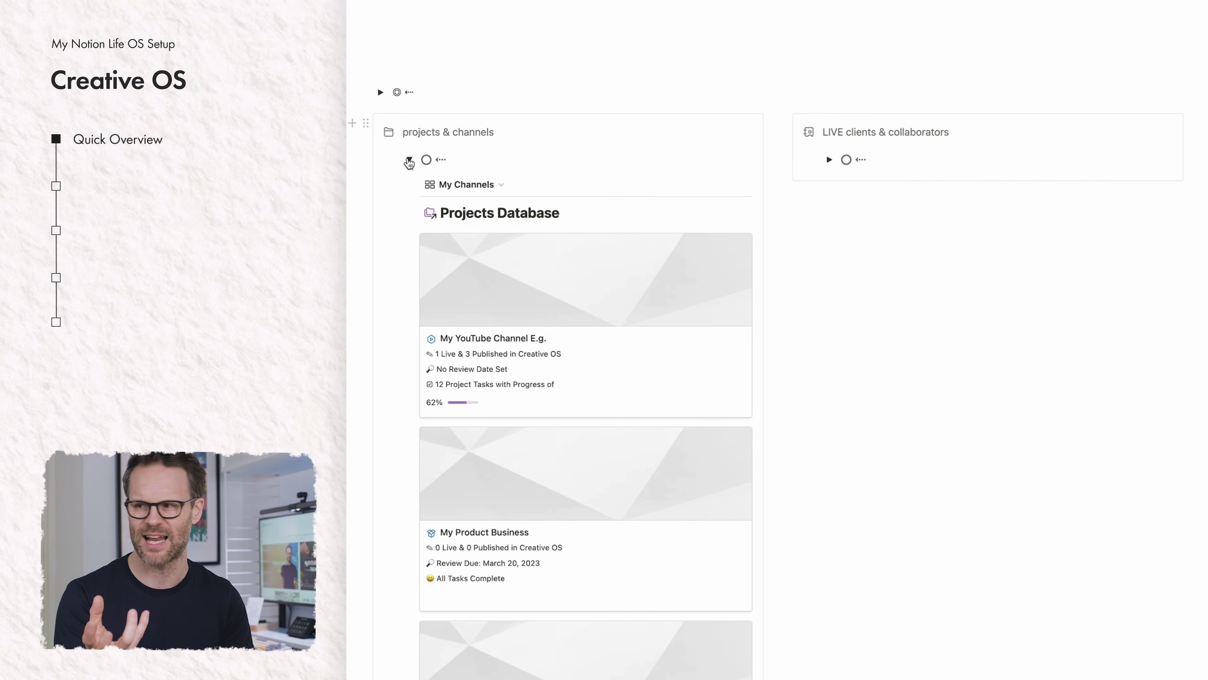
left_click(409, 160)
Expand the live section of the Creative OS page and open its list of new-entry templates.
scroll(407, 200, "down", 1)
left_click(409, 215)
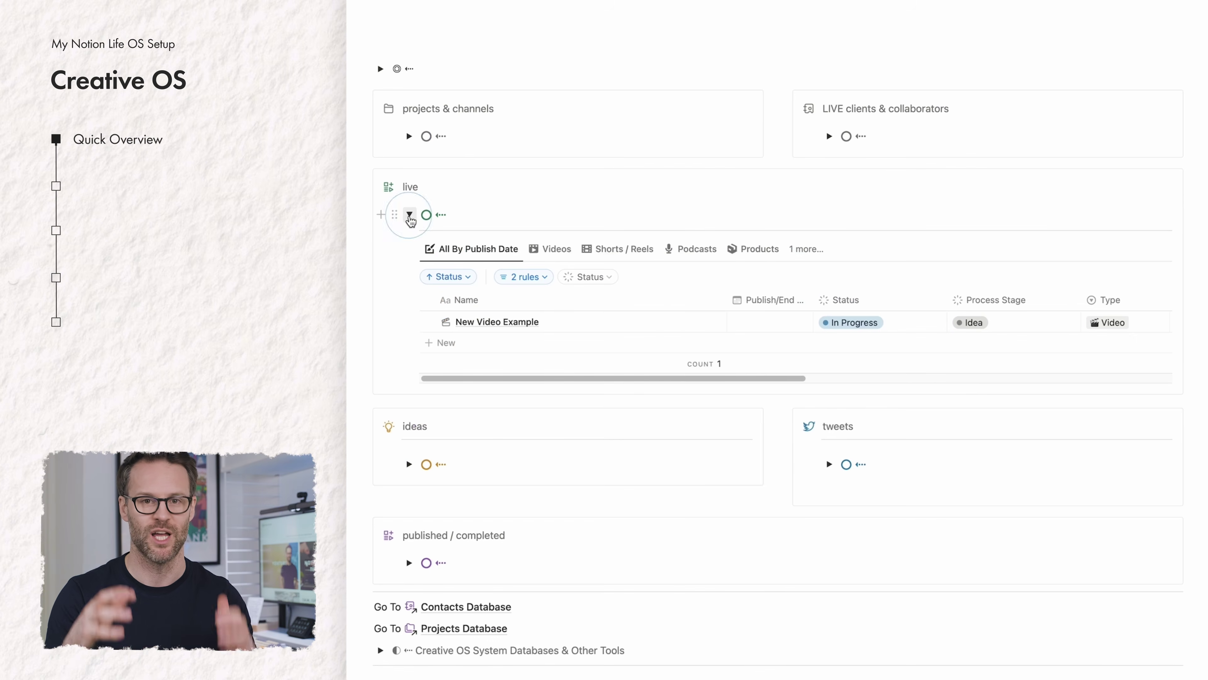
left_click(1165, 248)
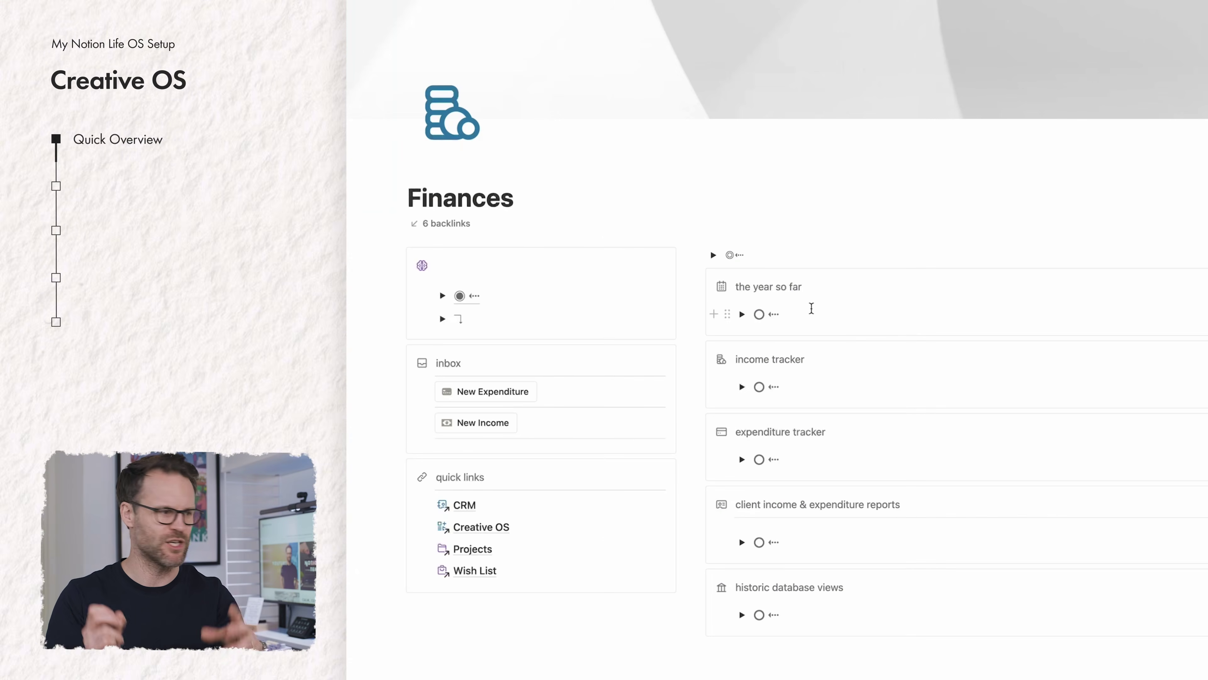
Expand the income tracker and expenditure tracker sections of the Finances page.
left_click(743, 582)
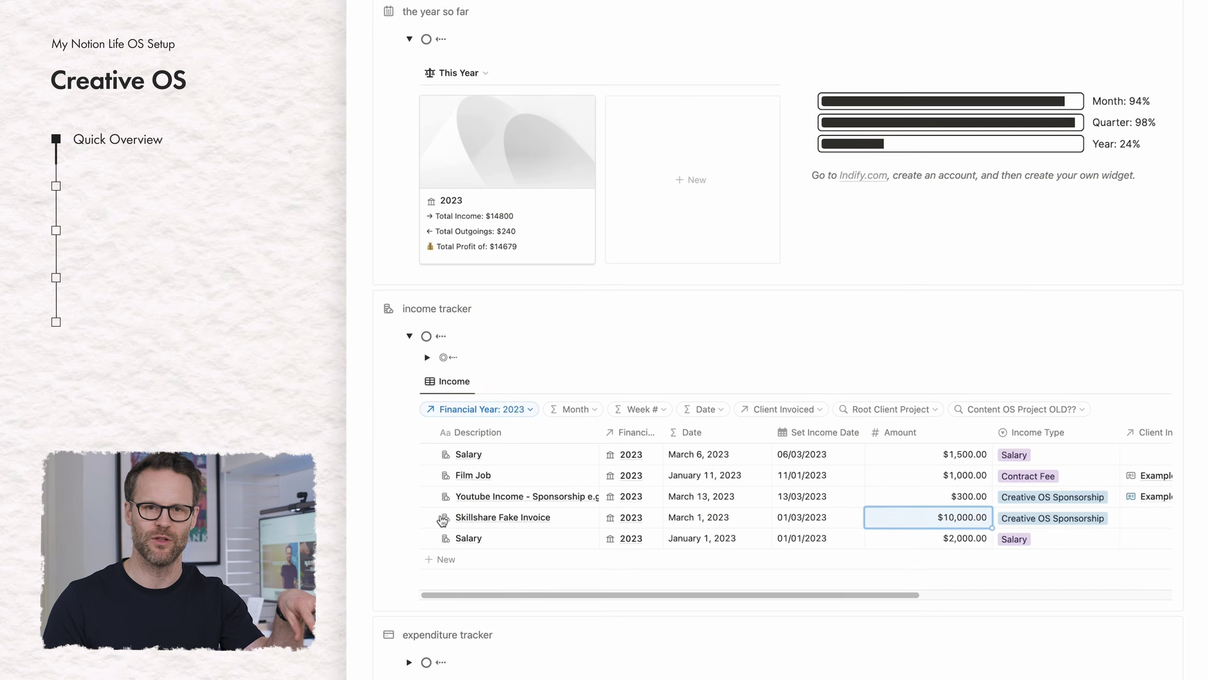
left_click(409, 653)
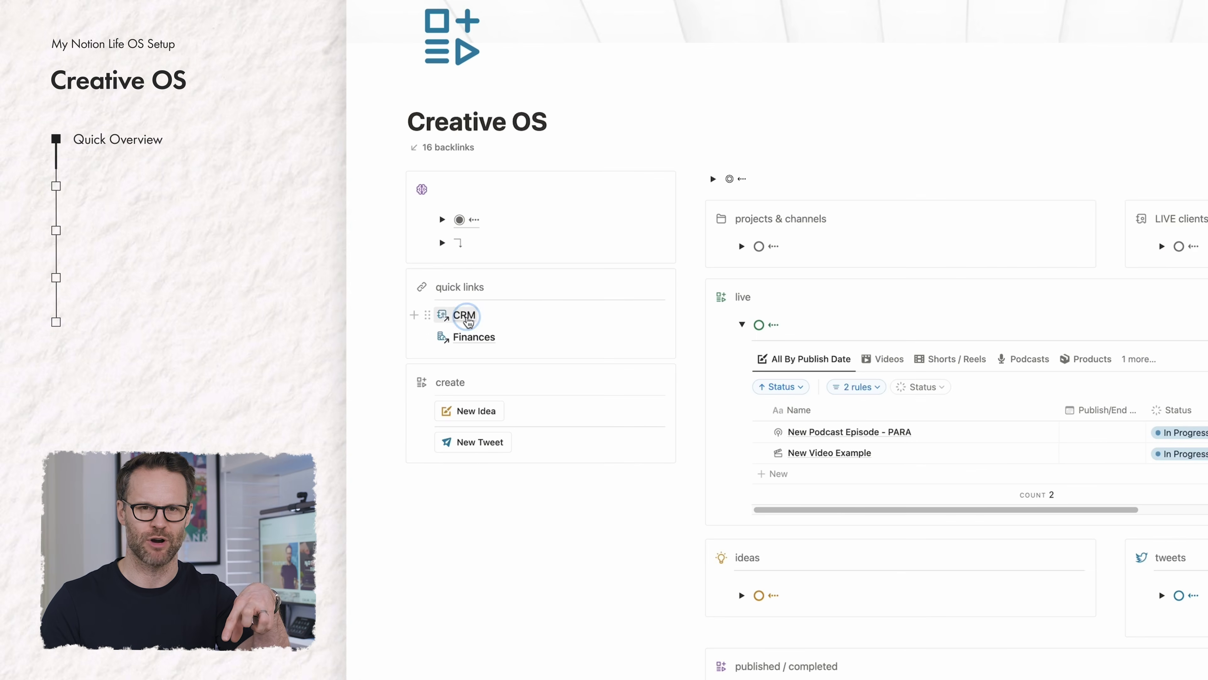
Go to the CRM page linked from Creative OS and look through the Example Brand Sponsor contact page.
left_click(376, 316)
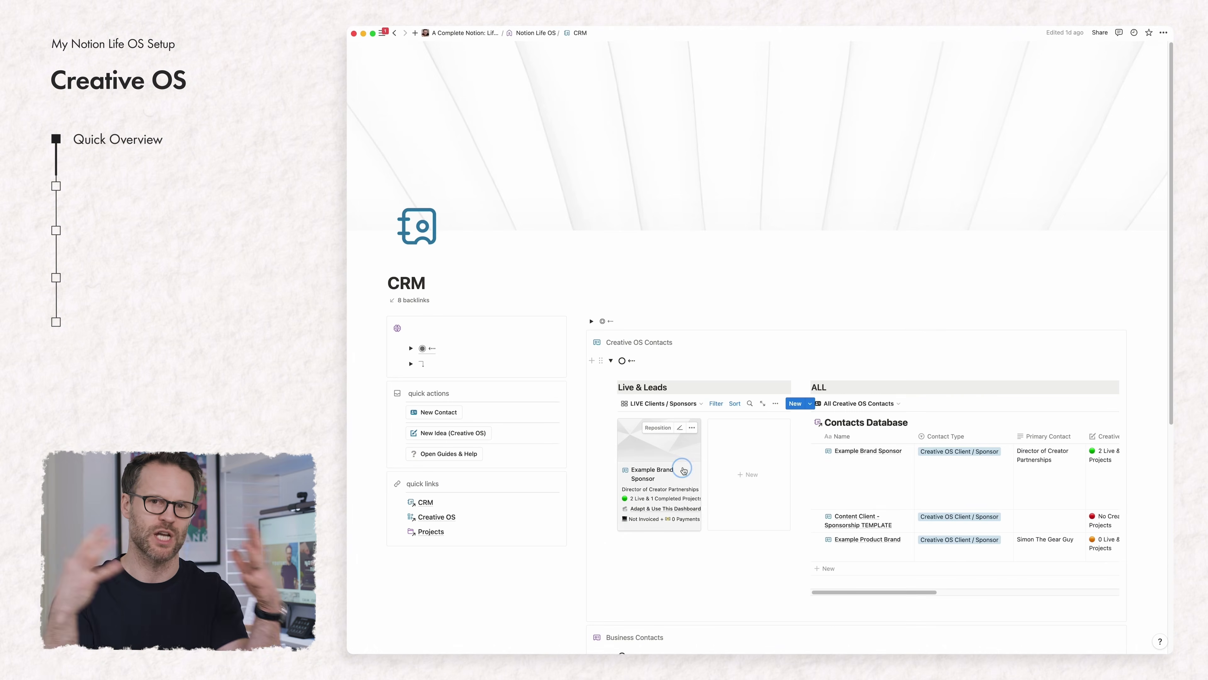
left_click(683, 470)
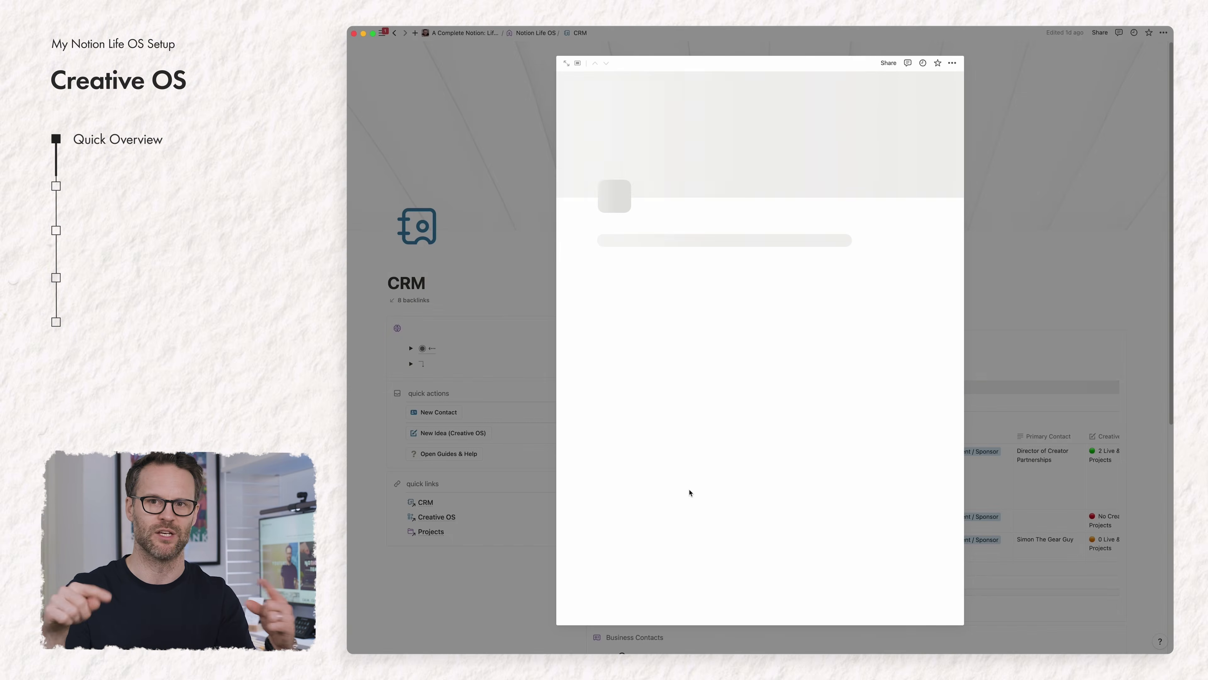
scroll(693, 492, "down", 10)
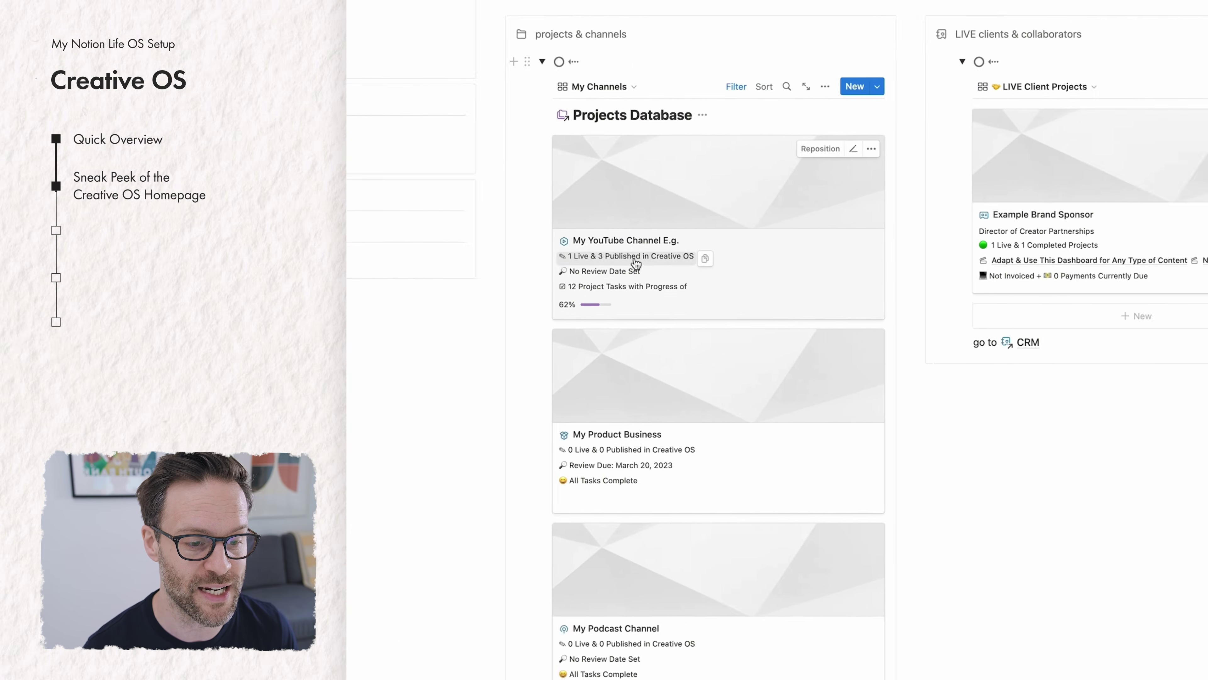
View the templates offered for the Projects Database in projects & channels, and dismiss the list without choosing one.
left_click(877, 86)
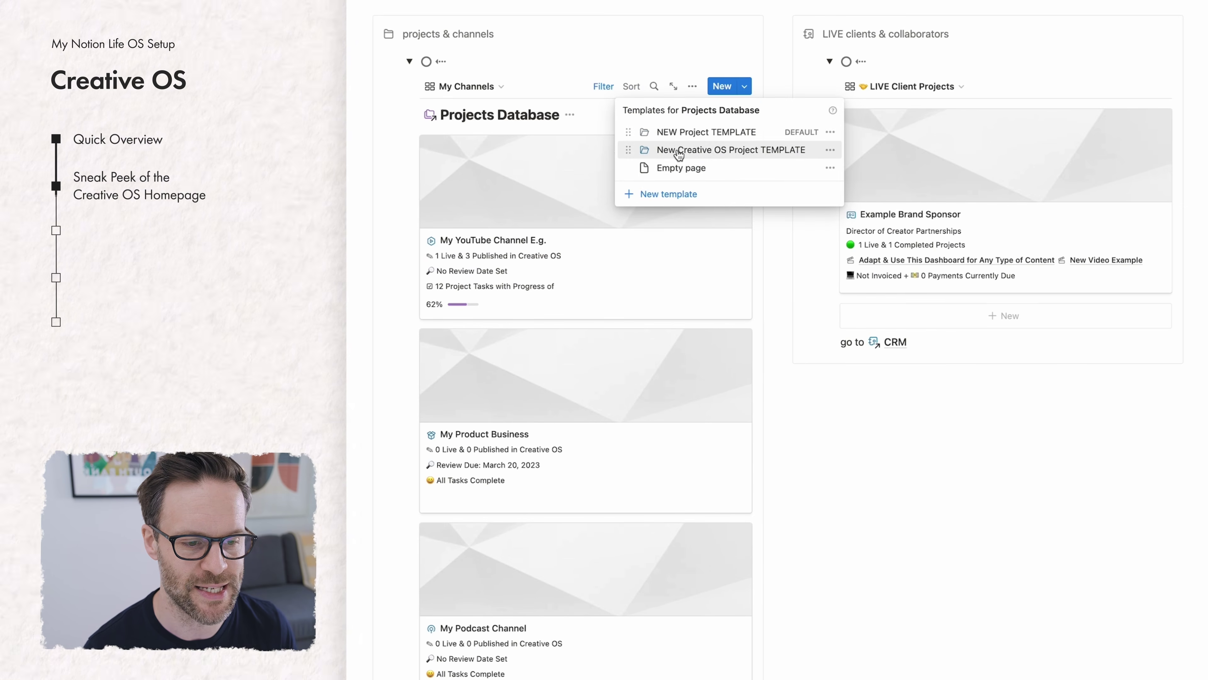
left_click(642, 23)
scroll(561, 225, "down", 2)
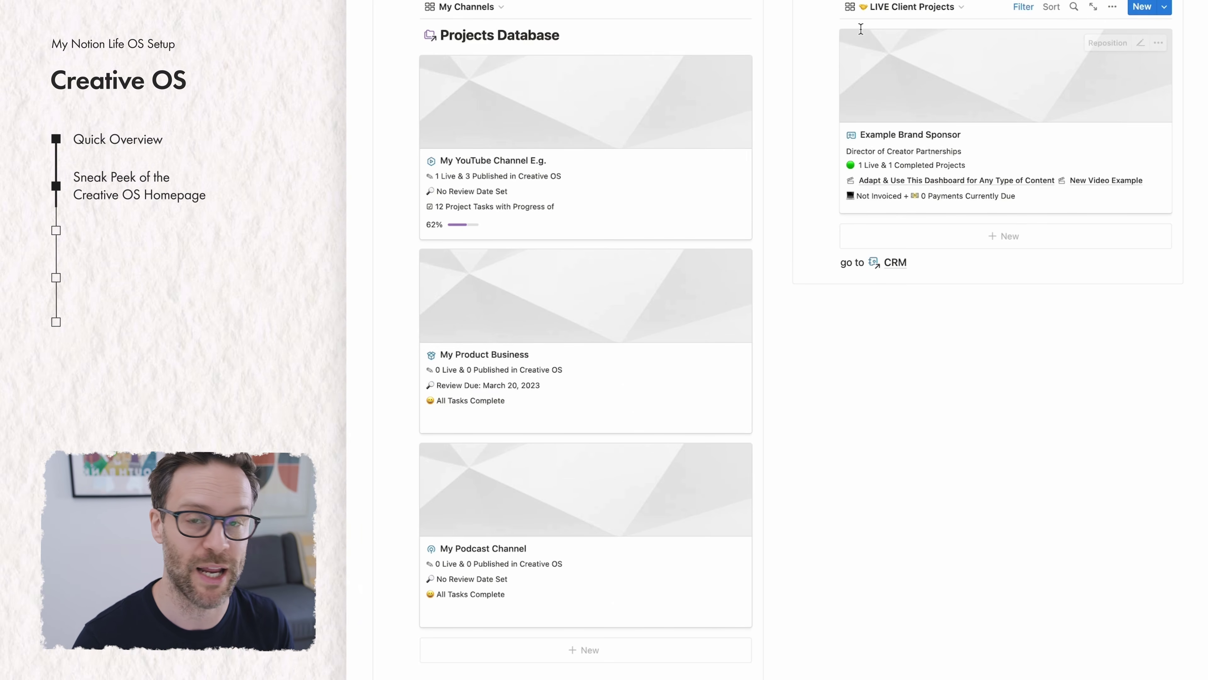
Review the Example Brand Sponsor card, and collapse the LIVE clients & collaborators and projects & channels sections.
scroll(861, 29, "up", 5)
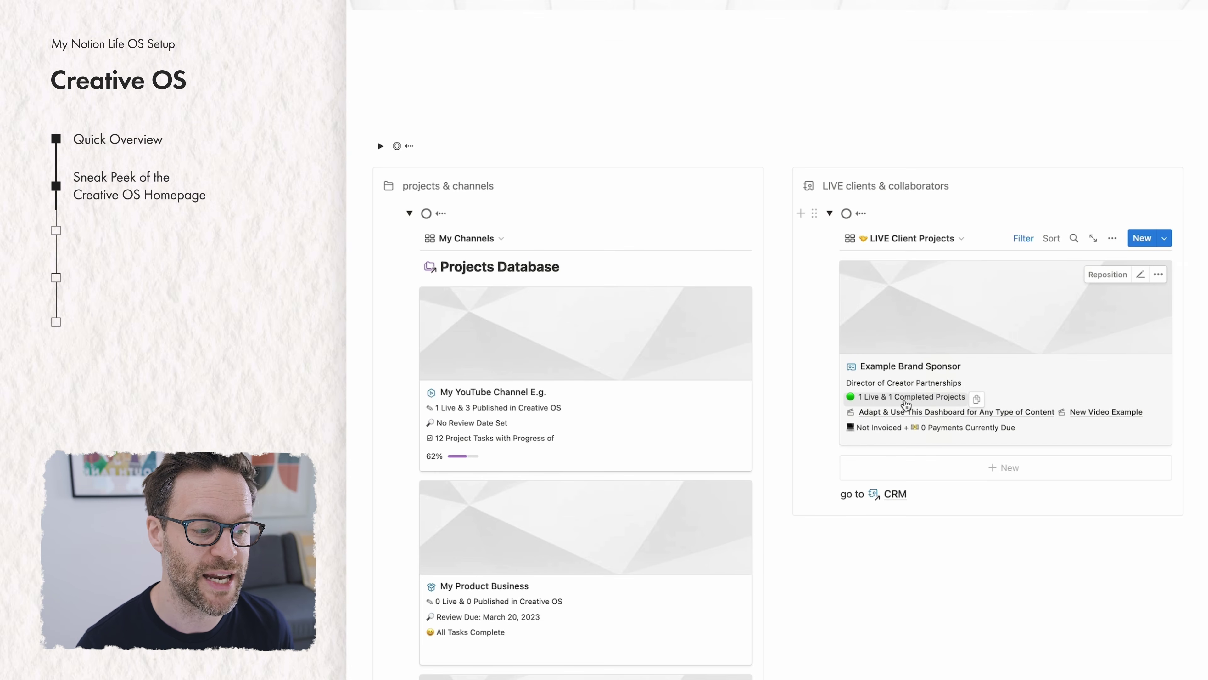
scroll(871, 405, "down", 2)
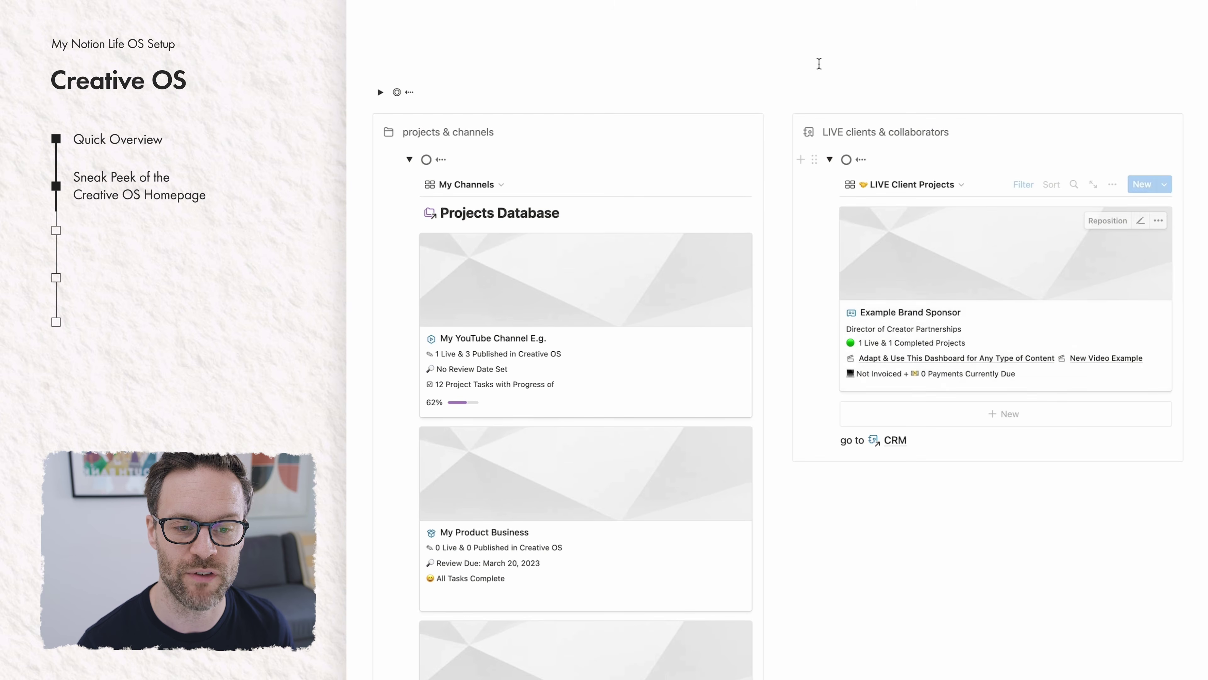
left_click(832, 159)
left_click(408, 160)
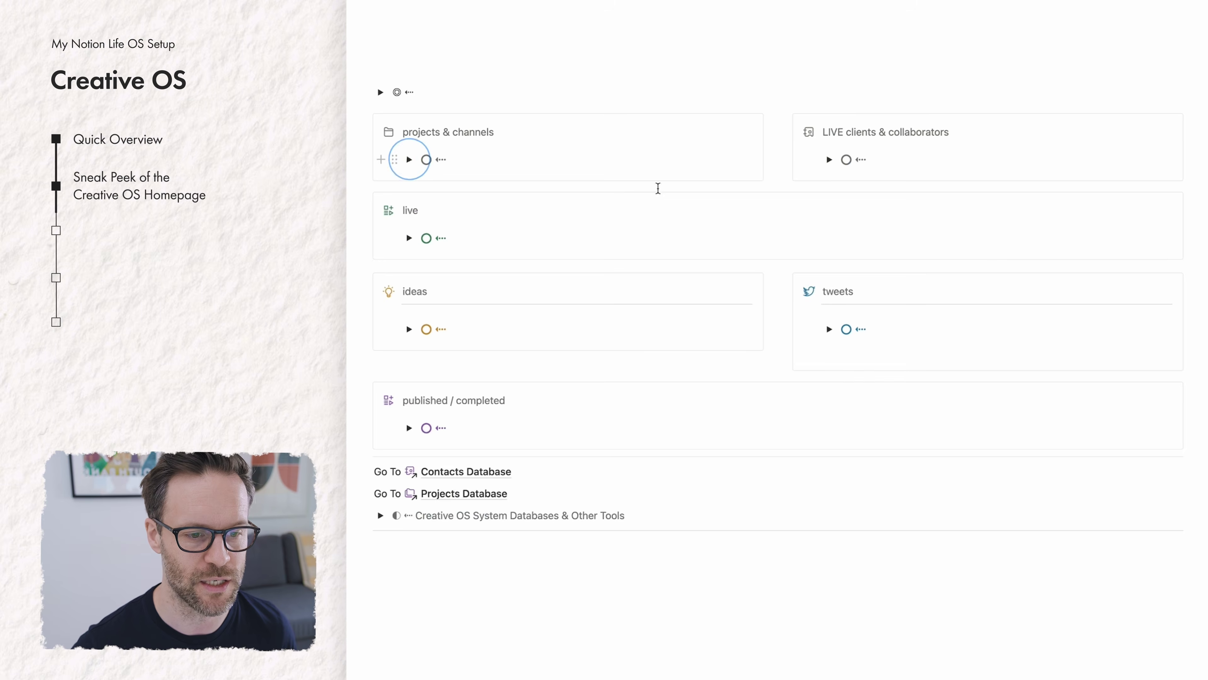
Expand the live section, view the templates available for the Creative OS Database, and dismiss the list.
scroll(586, 197, "down", 1)
left_click(409, 215)
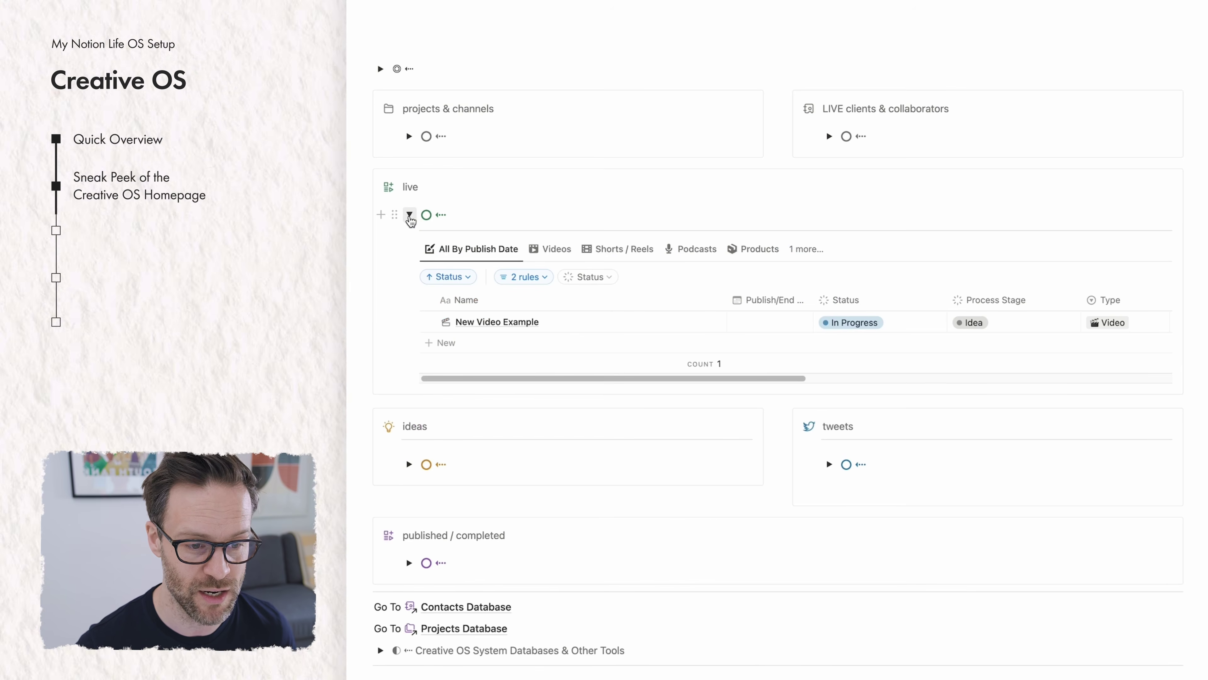
left_click(1165, 249)
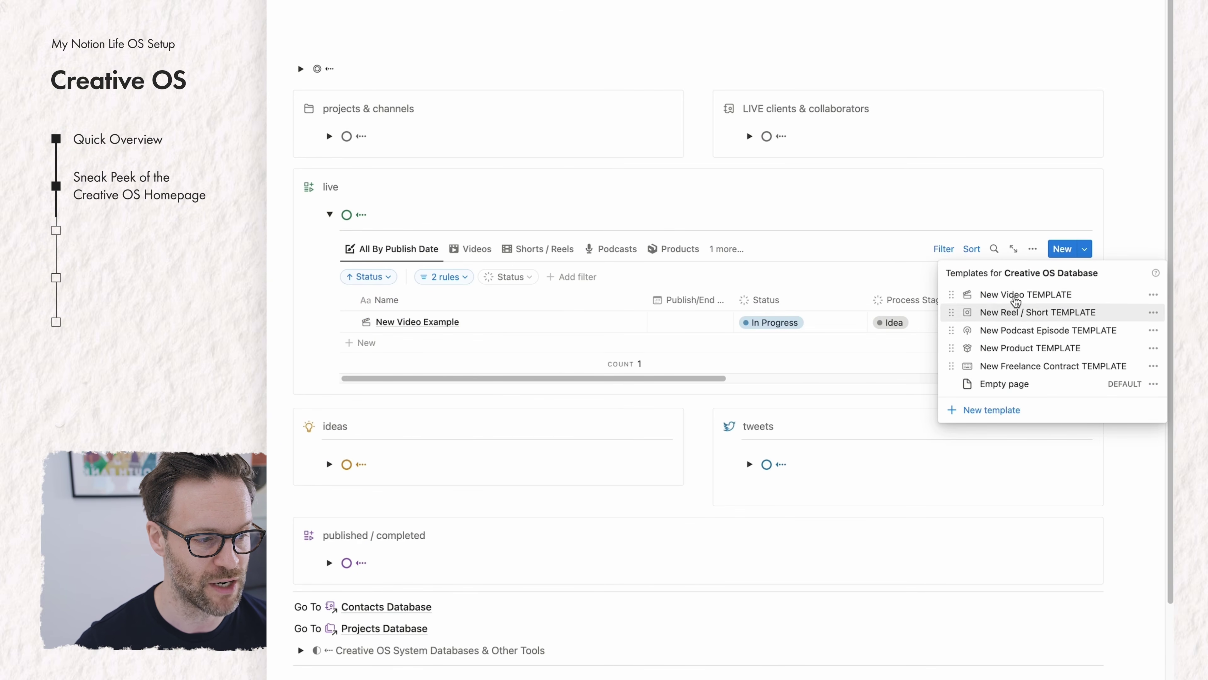
left_click(1135, 226)
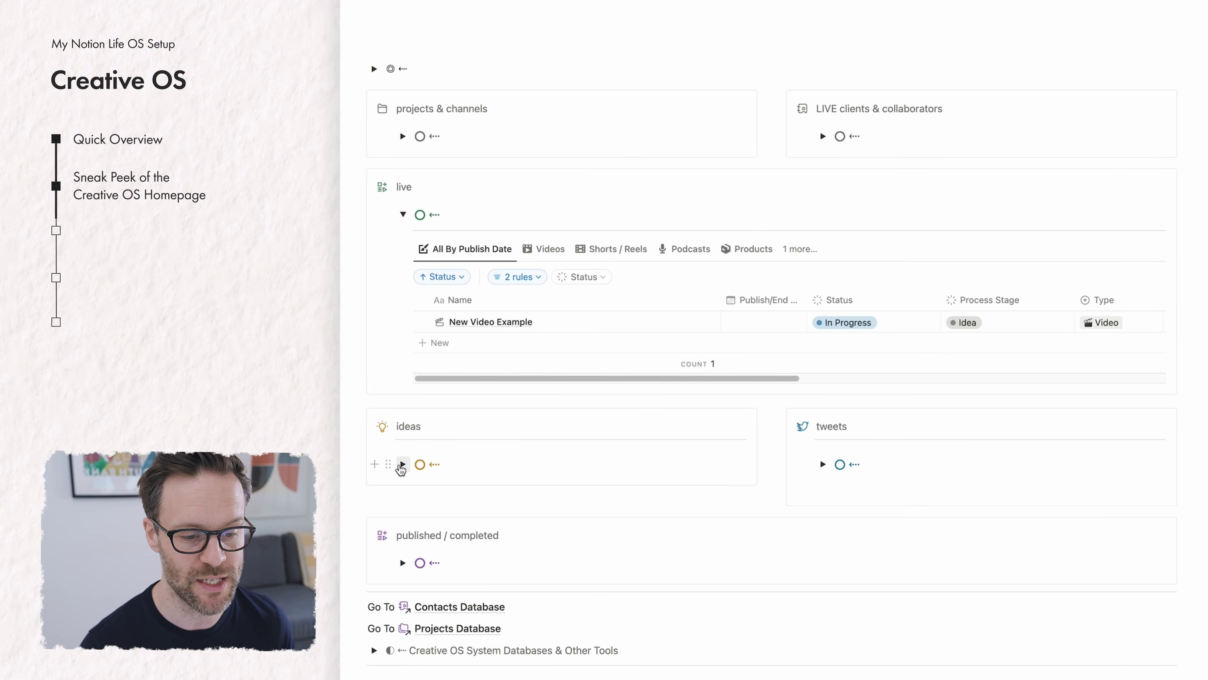
Expand the ideas section to look over the ideas grouped by content type, and collapse it again.
left_click(338, 464)
scroll(536, 485, "down", 5)
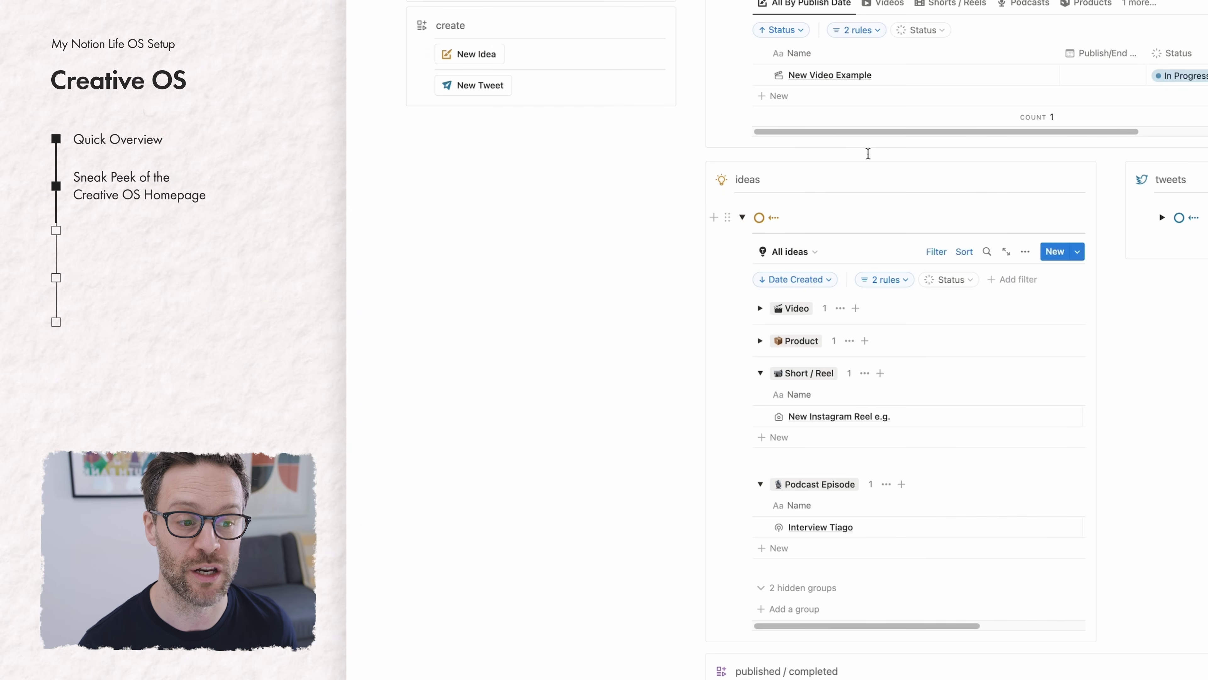
left_click(423, 218)
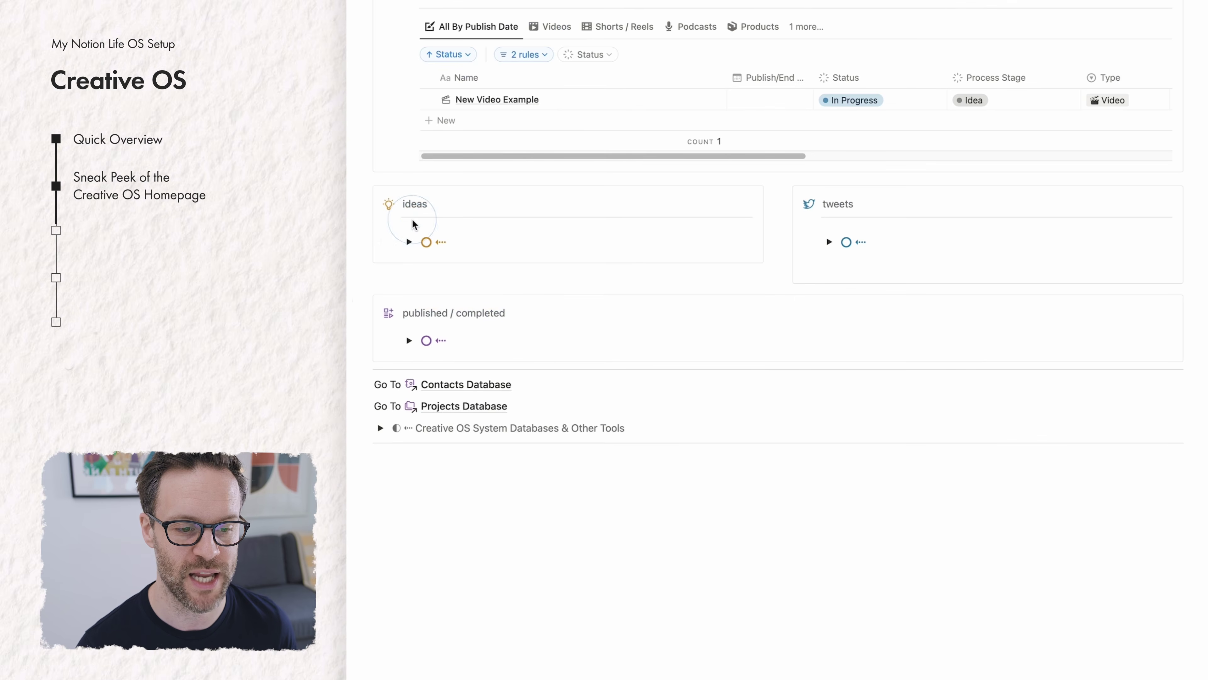
Expand published / completed, view Completed Contracts, Published Videos and Published Shorts / Reels, and return to the All Published / Completed view.
left_click(408, 341)
scroll(505, 383, "down", 1)
scroll(505, 384, "down", 2)
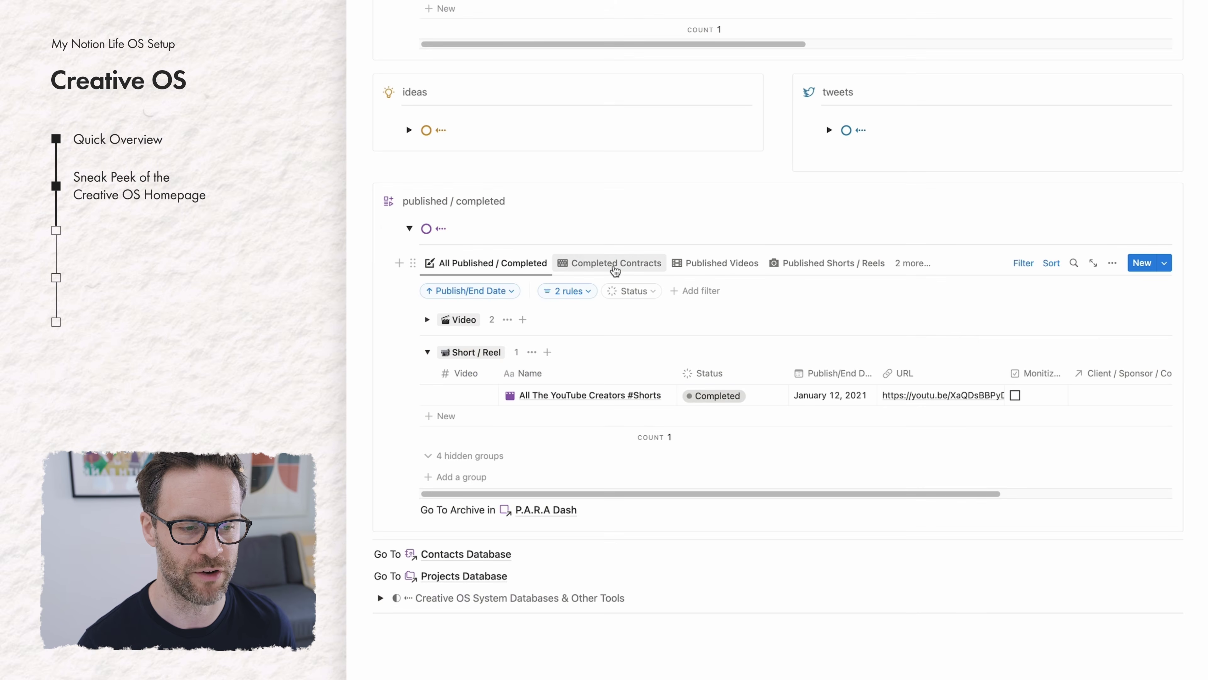
left_click(615, 265)
left_click(735, 264)
left_click(809, 264)
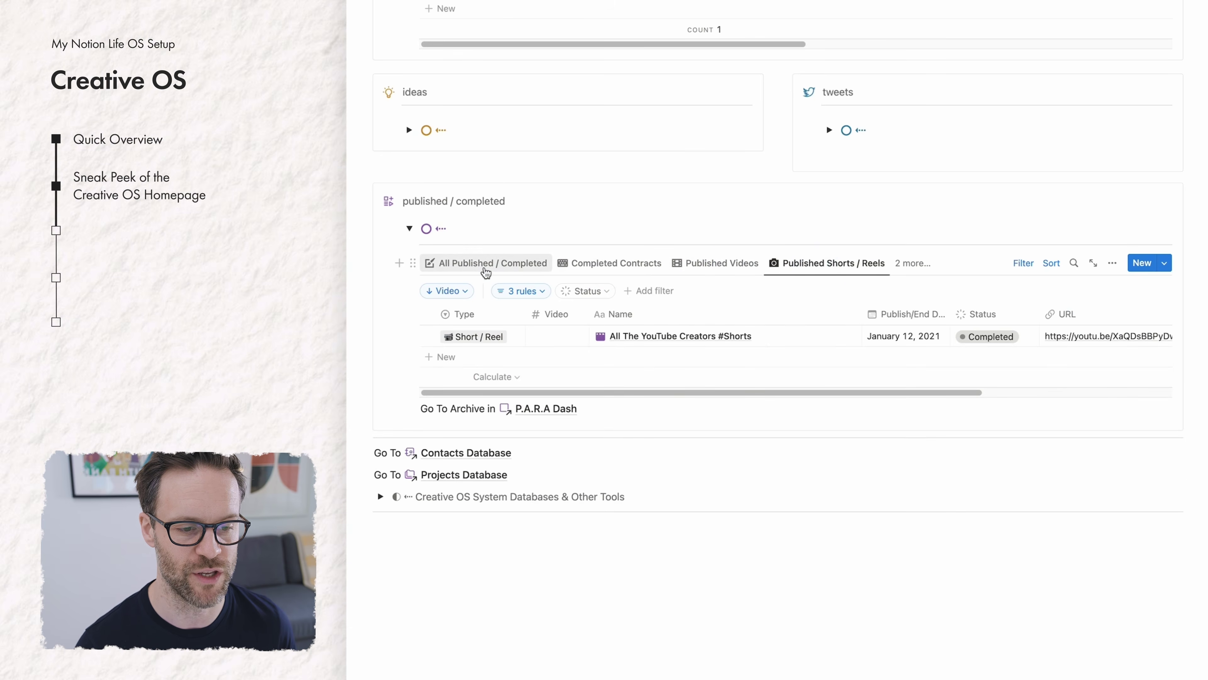
left_click(487, 264)
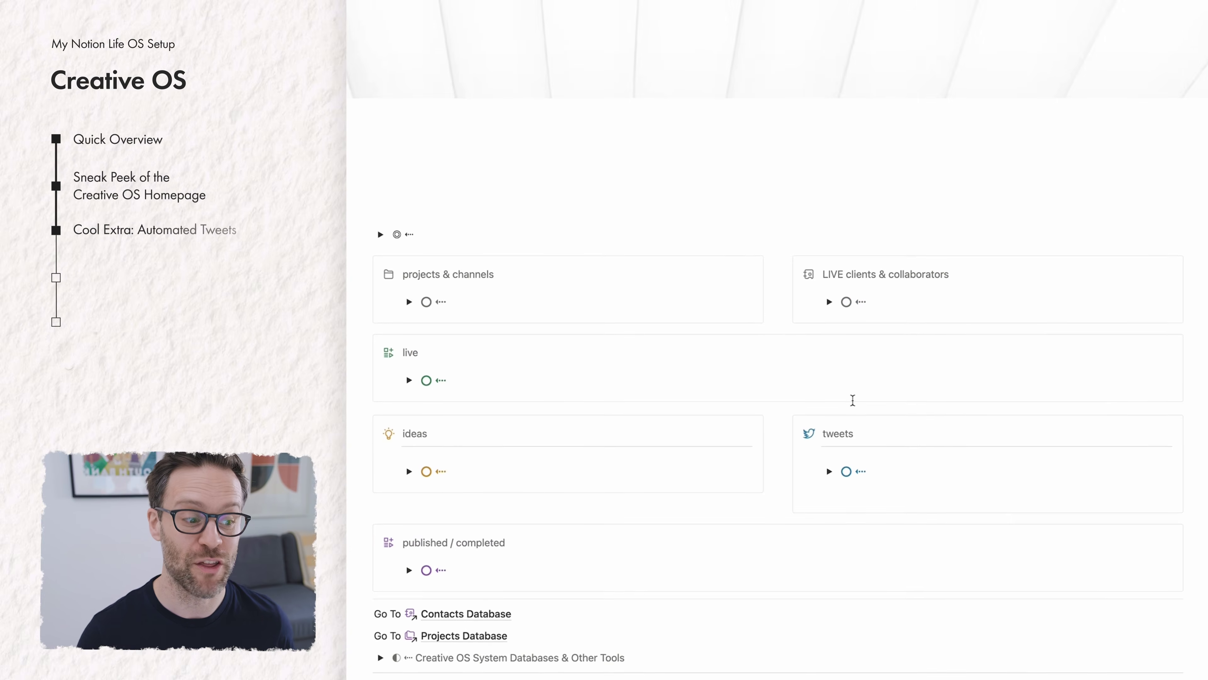
Expand the tweets section on the Creative OS homepage to look over its contents.
scroll(853, 400, "down", 2)
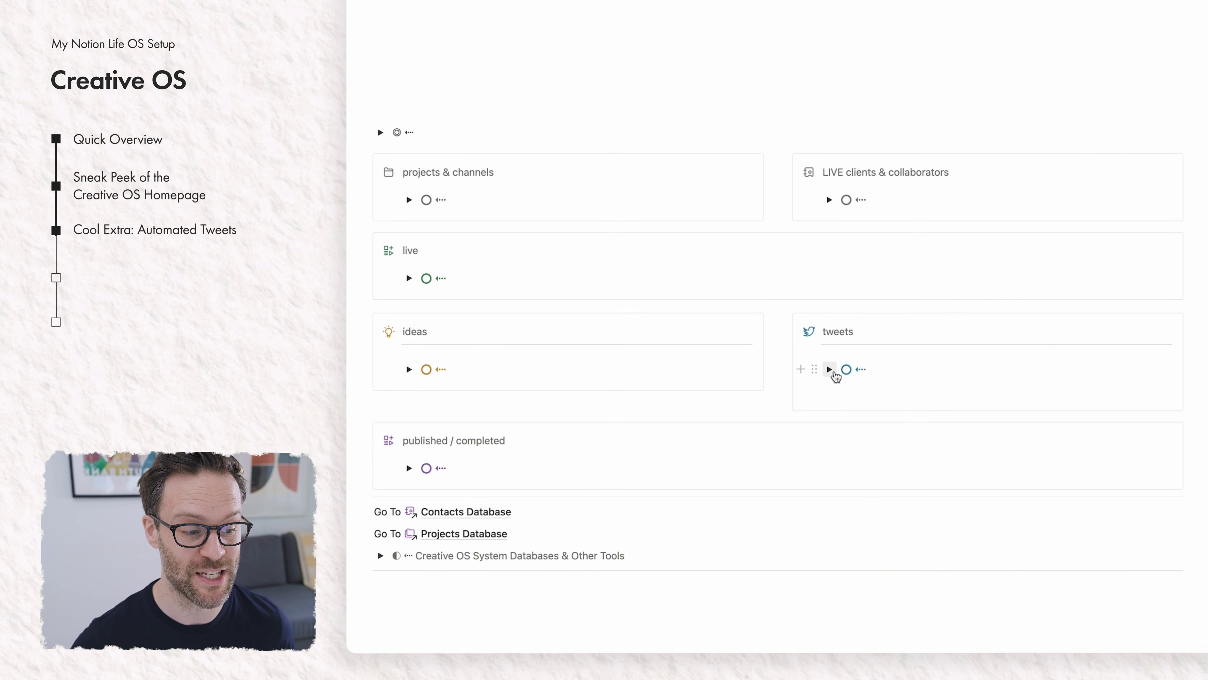
left_click(830, 369)
scroll(876, 377, "down", 3)
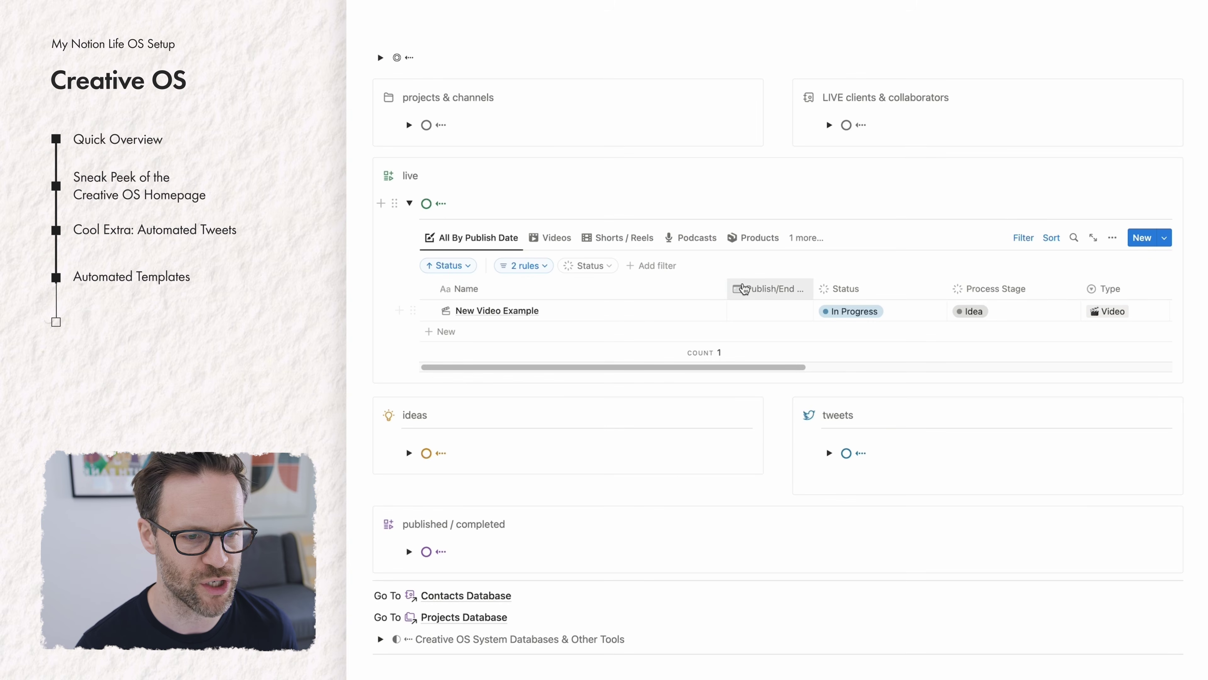
Create "New Podcast Episode - PARA" from the New Podcast Episode TEMPLATE and set its status to In Progress.
left_click(1166, 238)
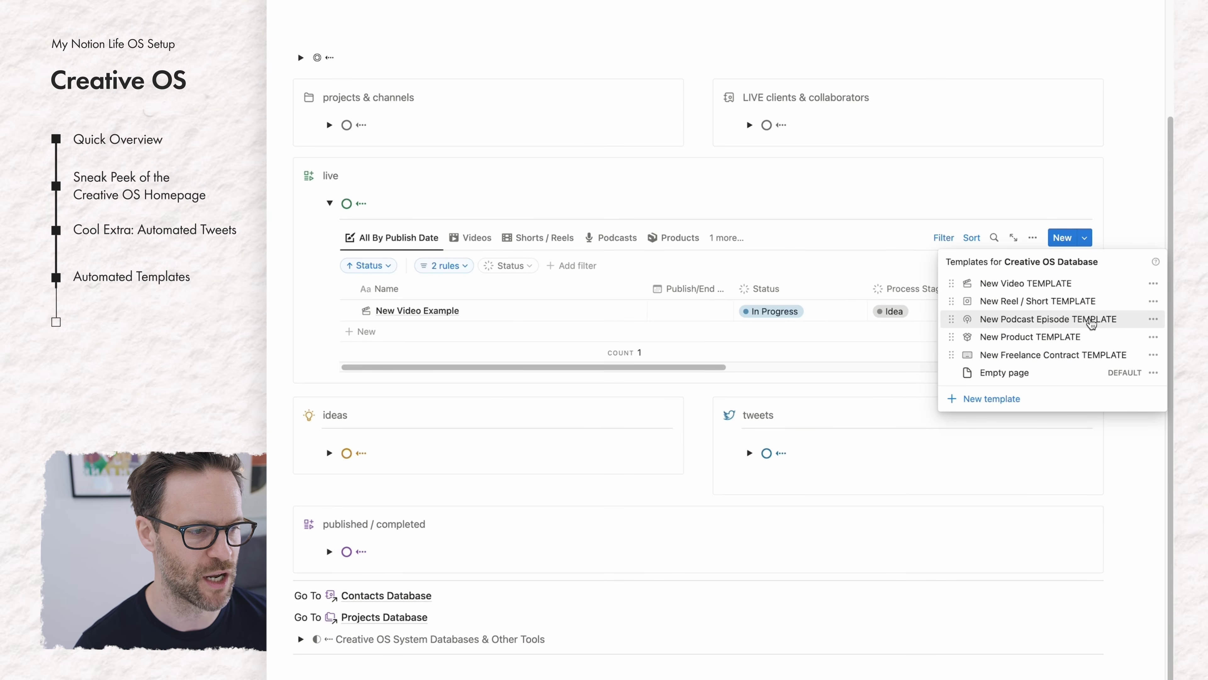
left_click(1092, 323)
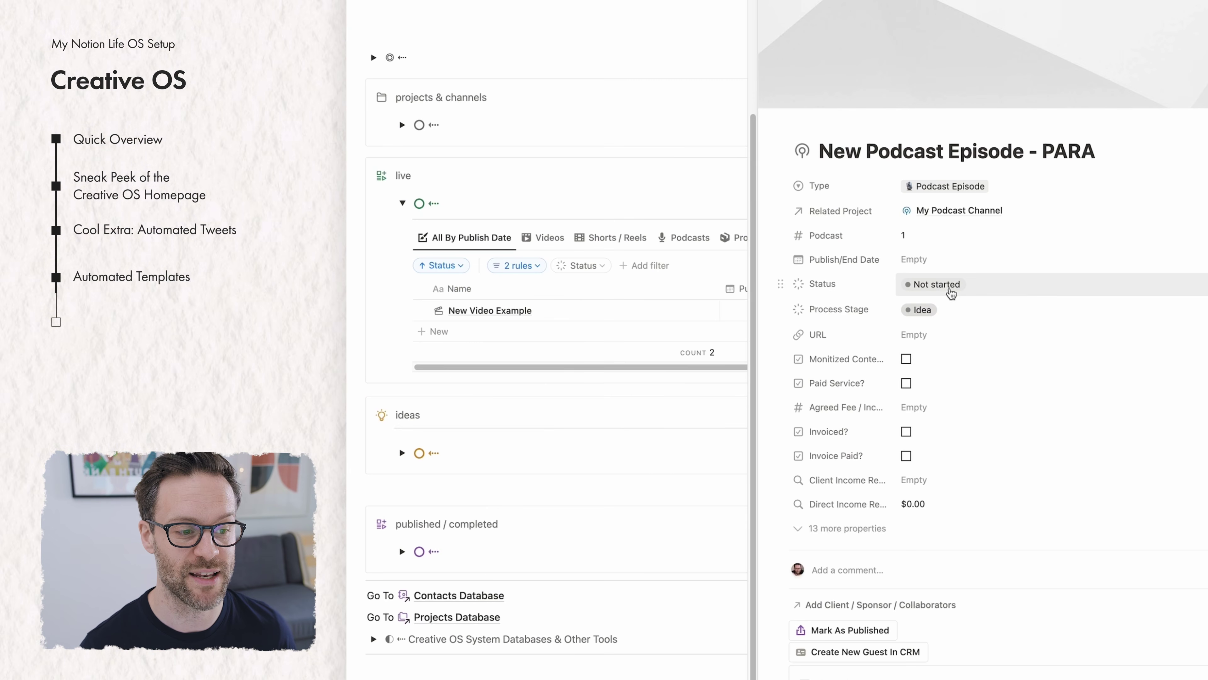
left_click(932, 284)
left_click(940, 374)
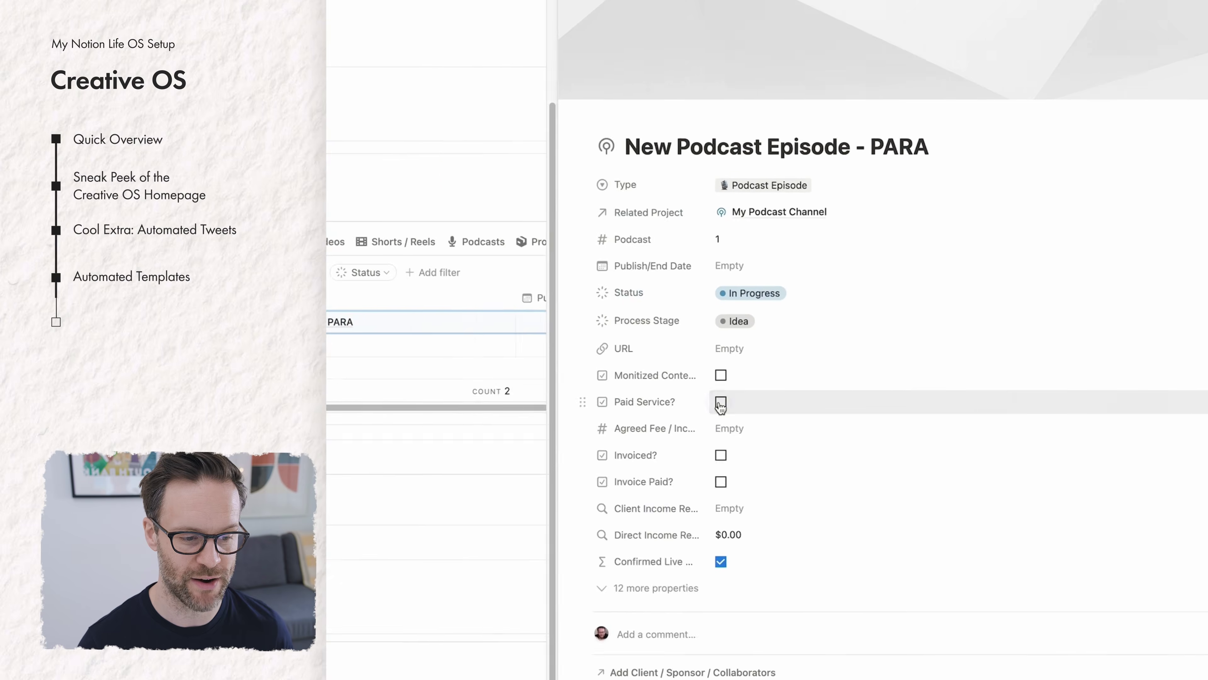
Mark the podcast episode as a paid service and link Example Brand Sponsor under Client / Sponsor / Collaborators.
left_click(906, 383)
scroll(513, 524, "down", 5)
left_click(512, 396)
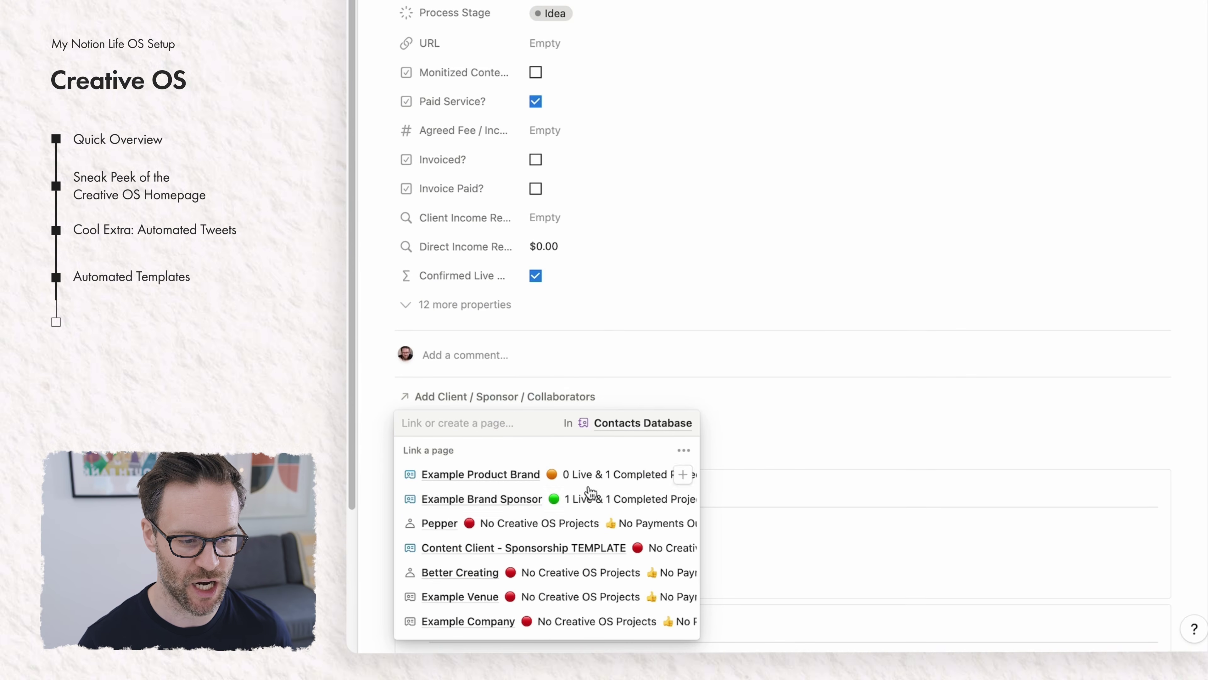
left_click(511, 498)
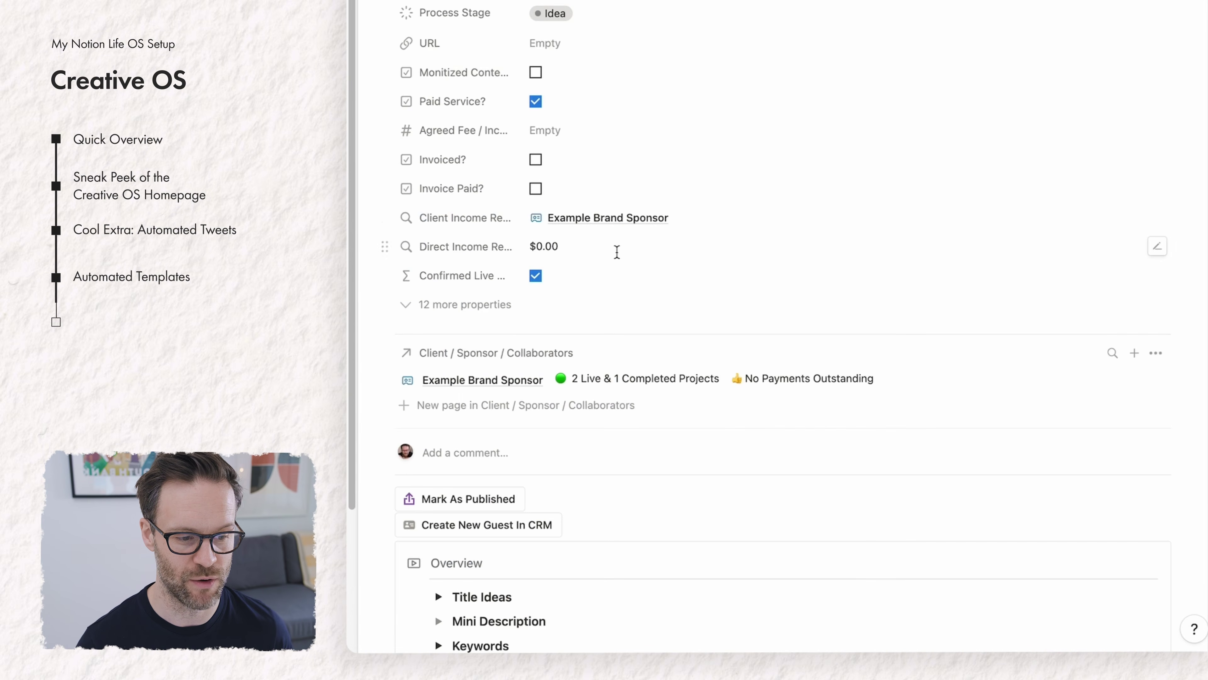
scroll(510, 372, "down", 1)
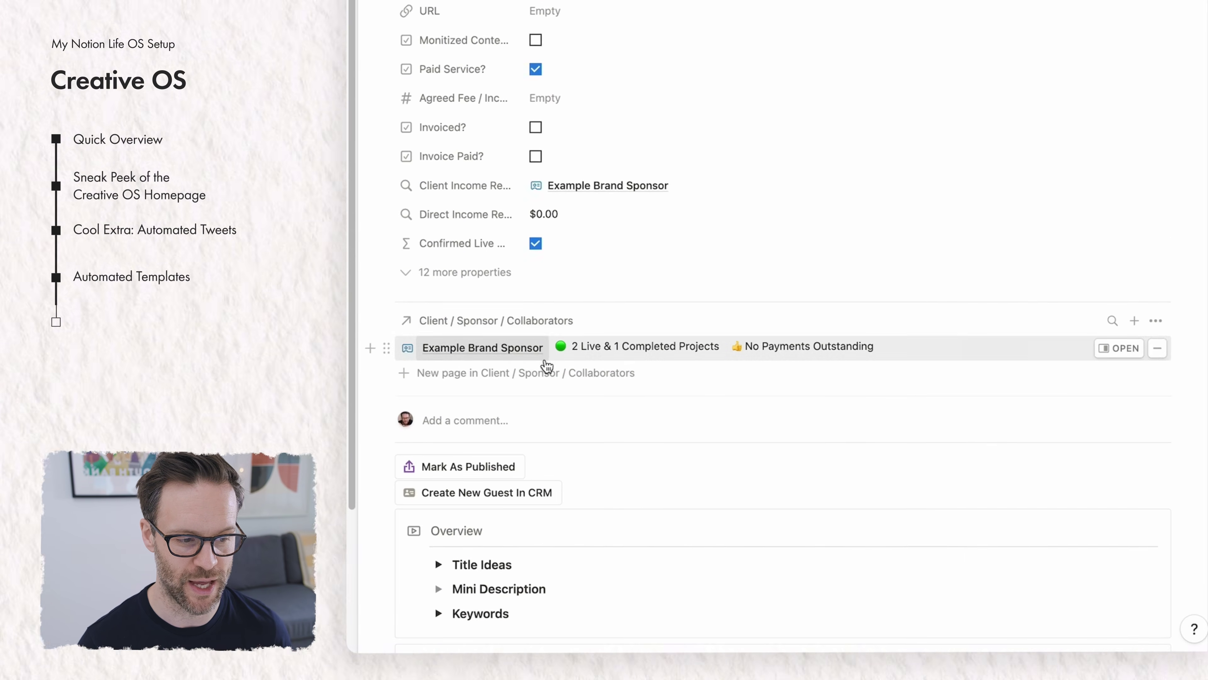
Expand the episode's tasks, review the actions configured for Generate New Podcast Task Flow, and close the Create Podcast Episode task preview.
scroll(548, 364, "down", 10)
left_click(438, 259)
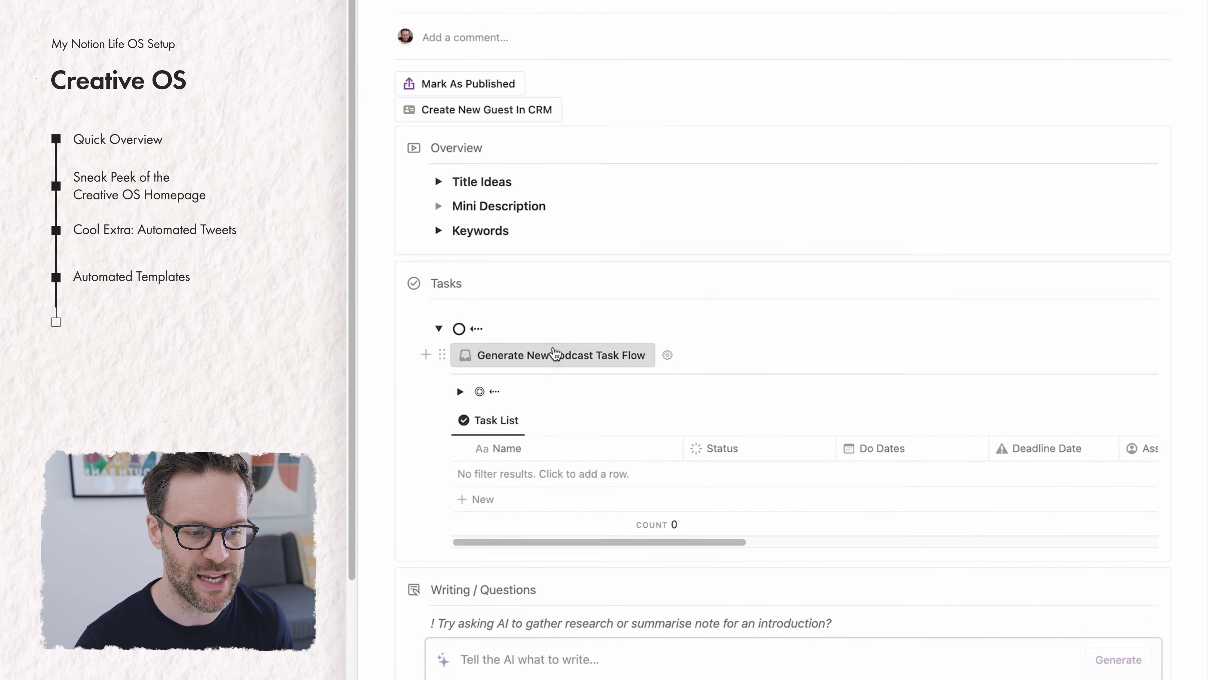
scroll(618, 238, "down", 5)
left_click(669, 121)
scroll(711, 436, "down", 15)
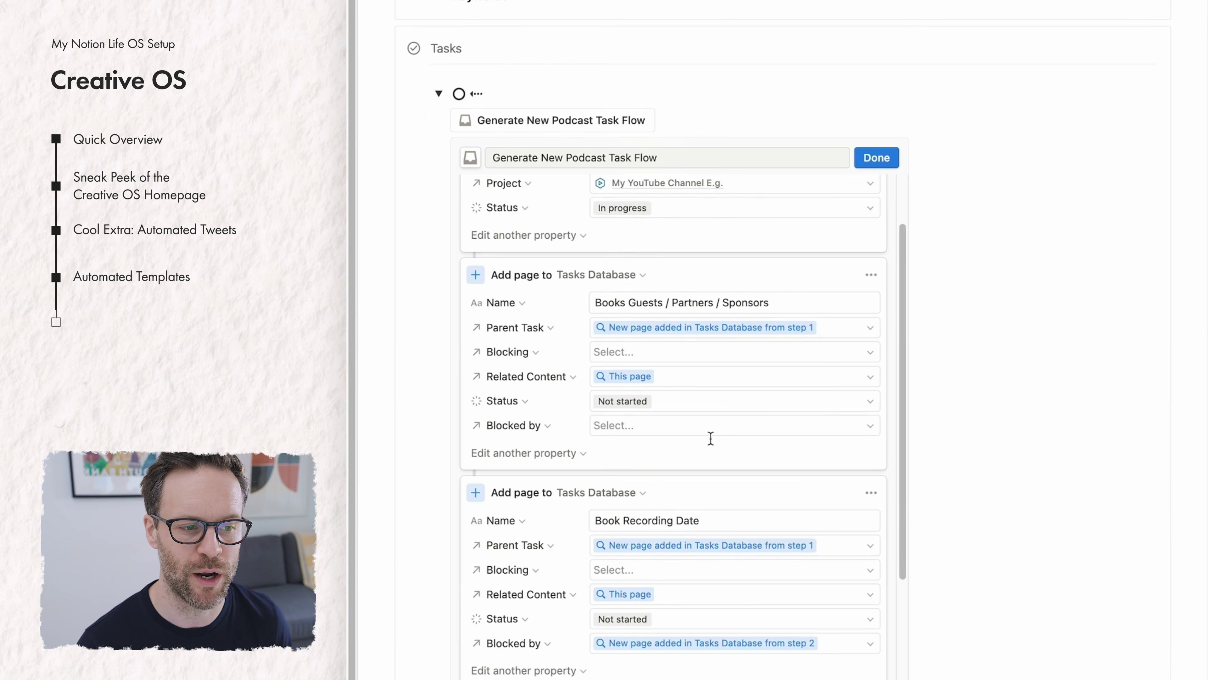
scroll(711, 435, "down", 1)
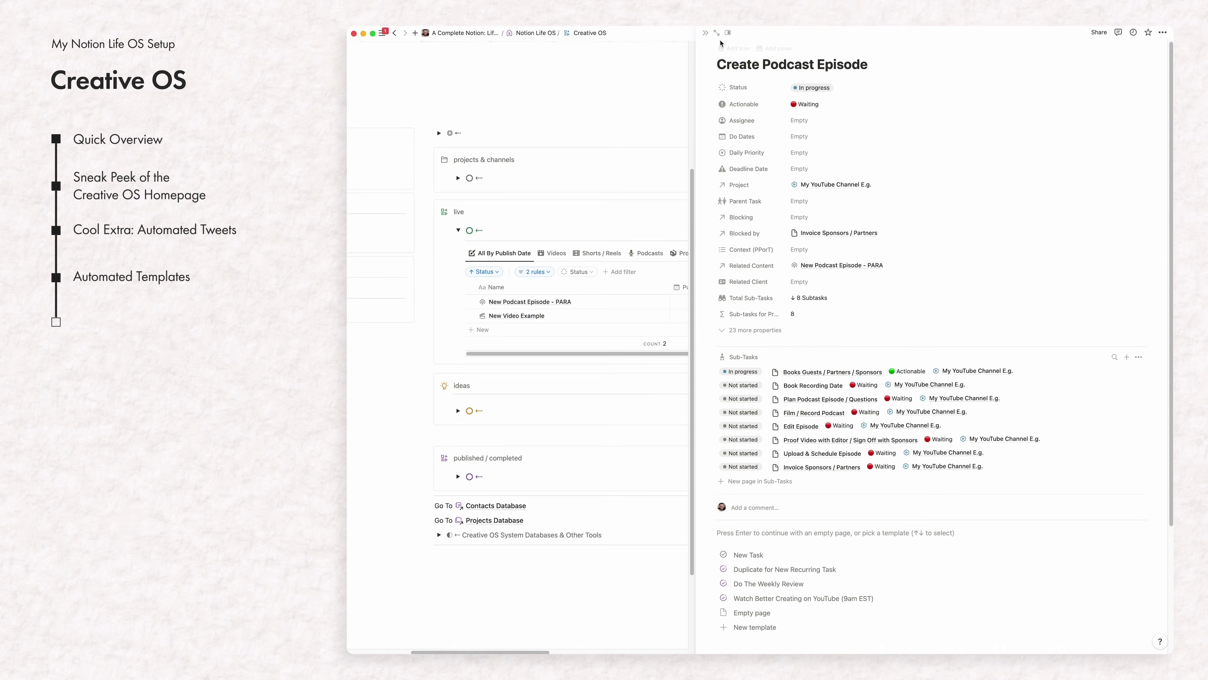
left_click(706, 32)
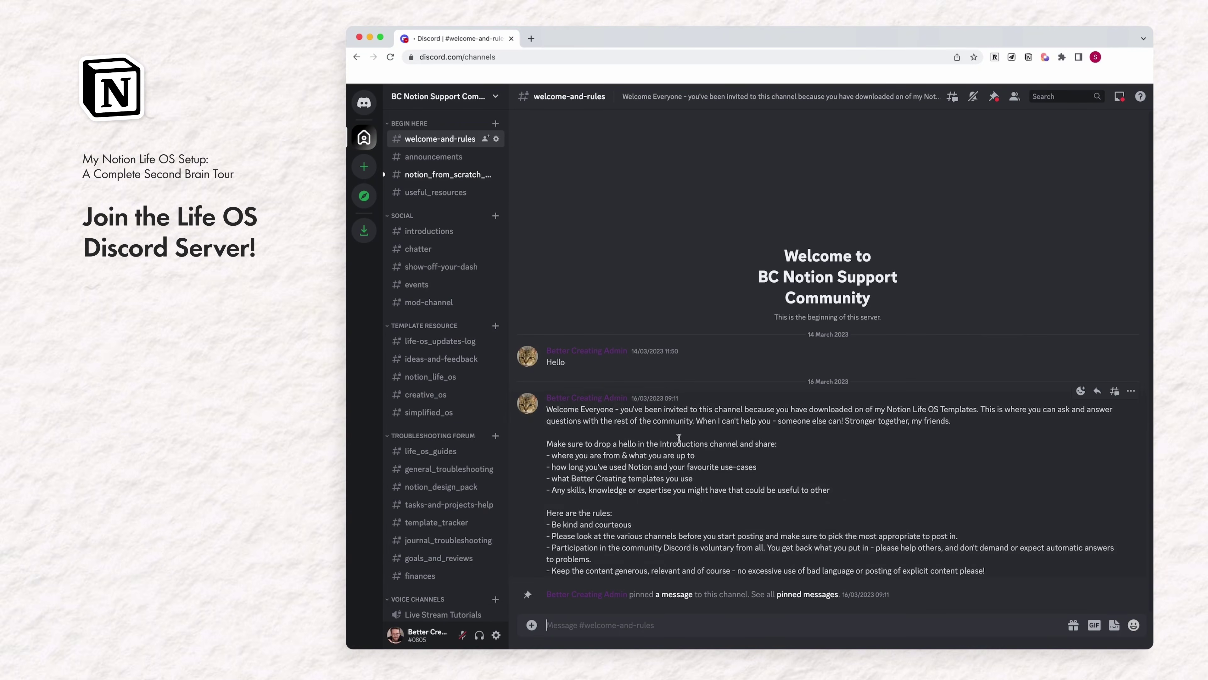
Switch to the BC Notion Support Community server in Discord and view the useful_resources and chatter channels.
left_click(439, 196)
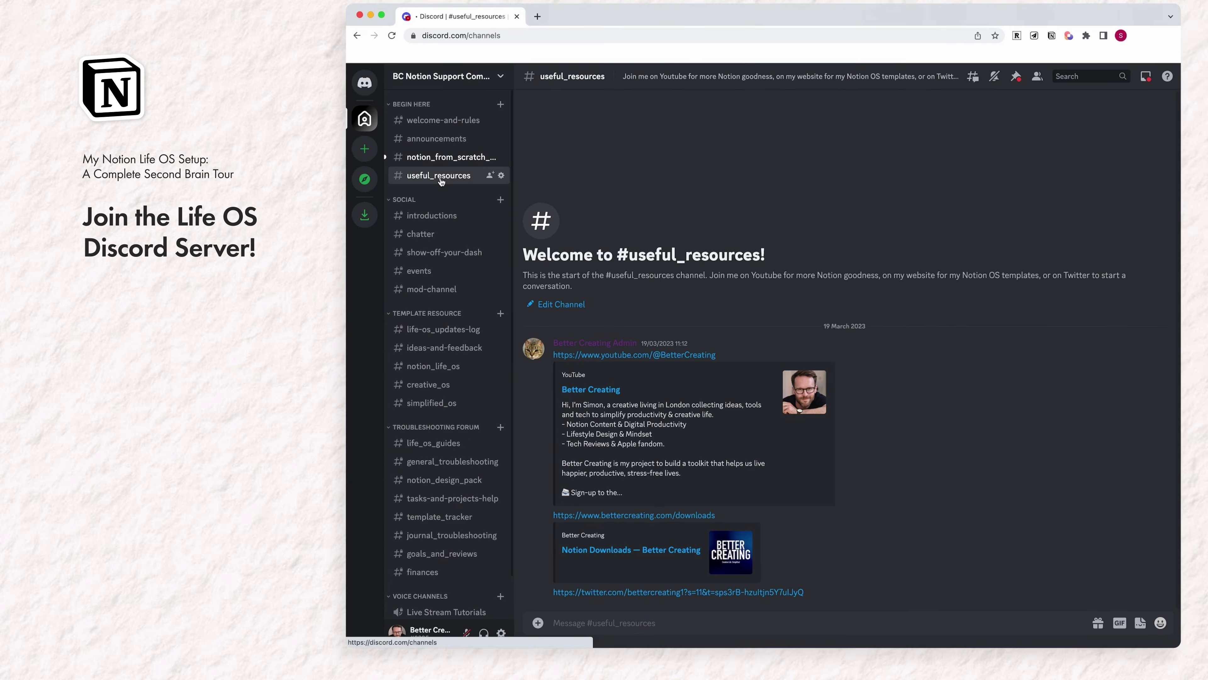
left_click(431, 250)
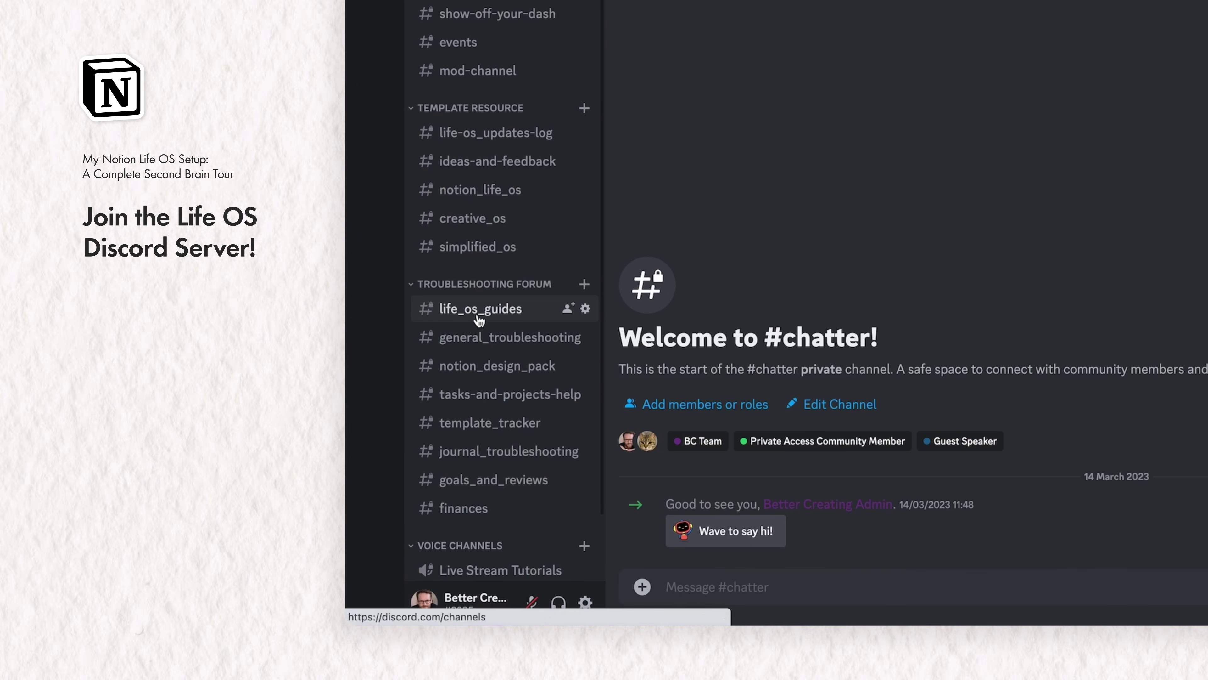